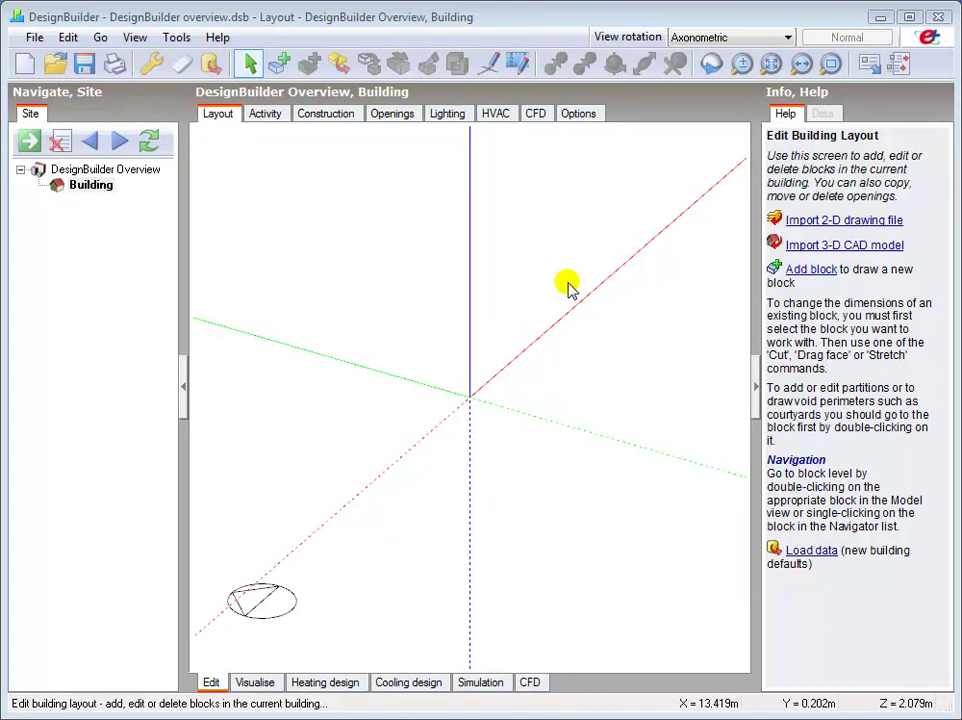
click(806, 226)
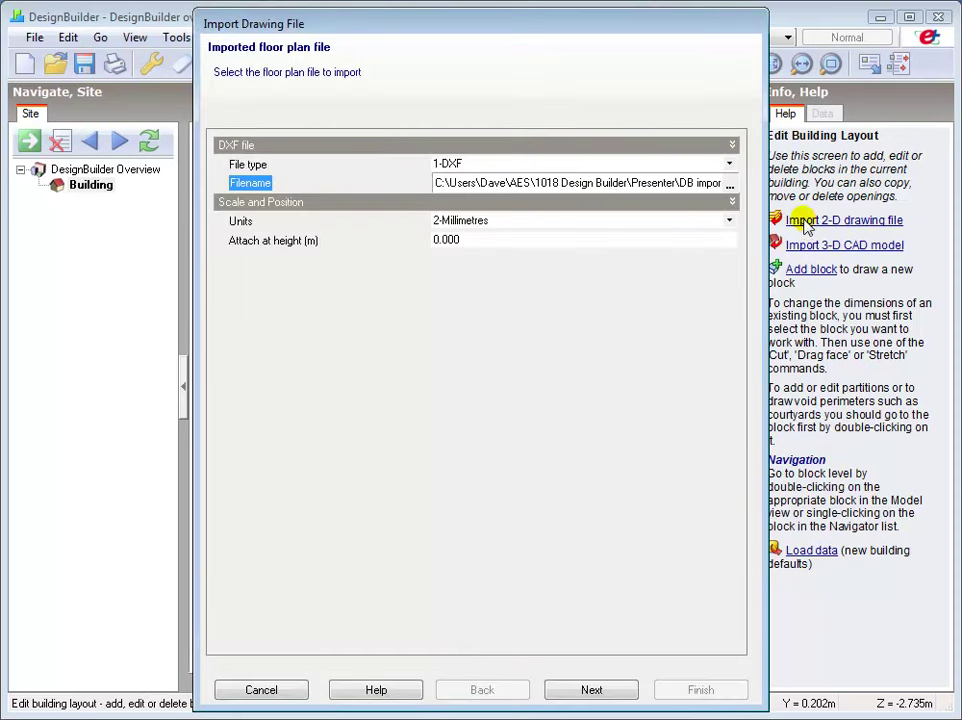
click(729, 165)
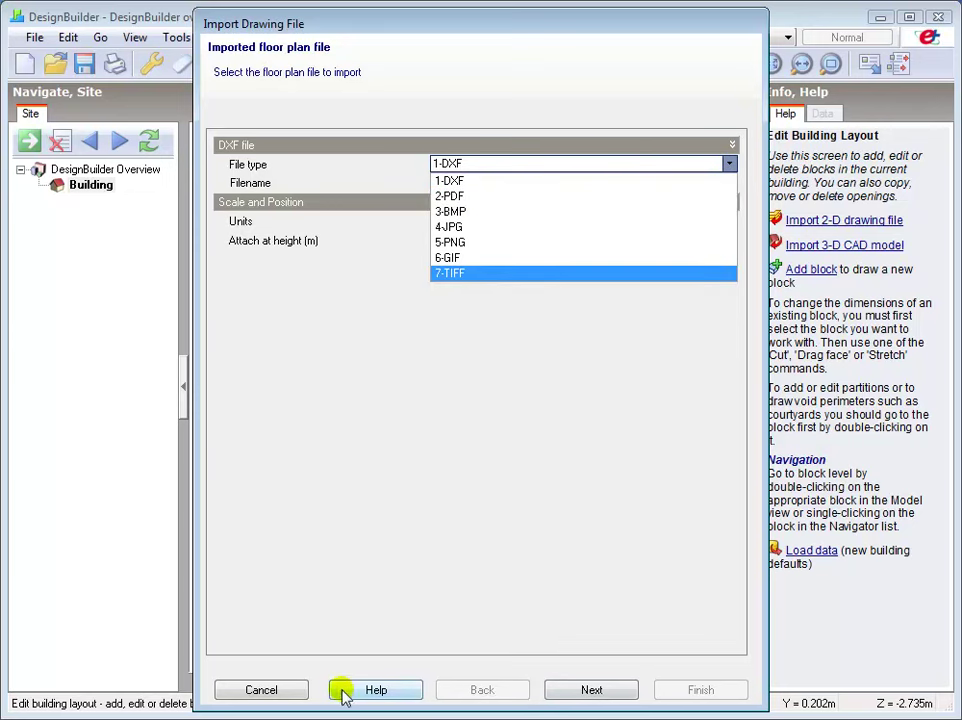
click(266, 690)
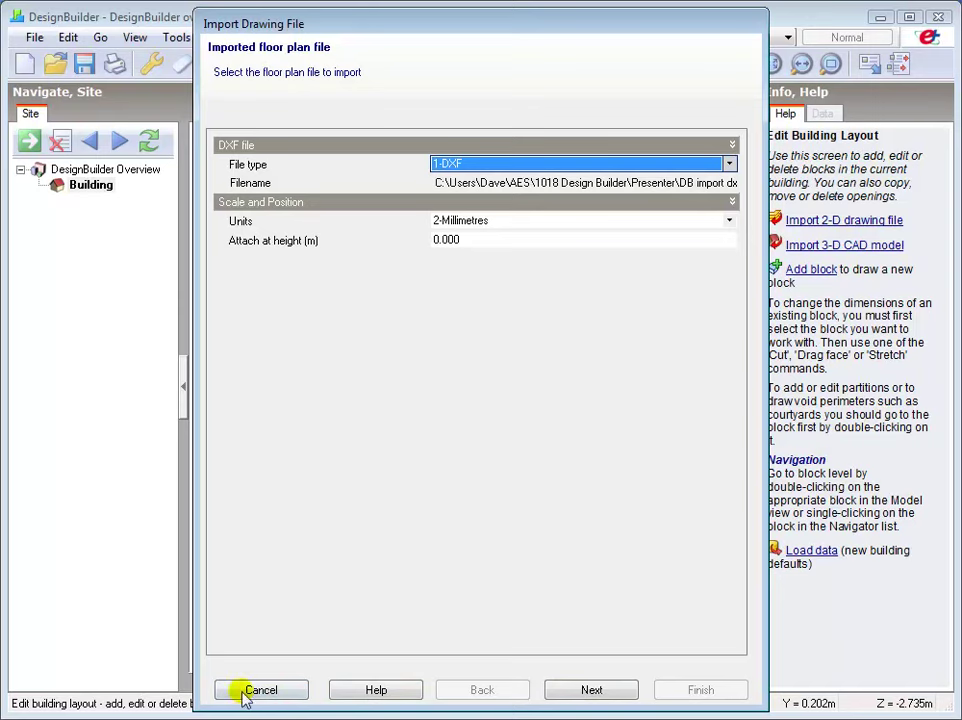
click(258, 690)
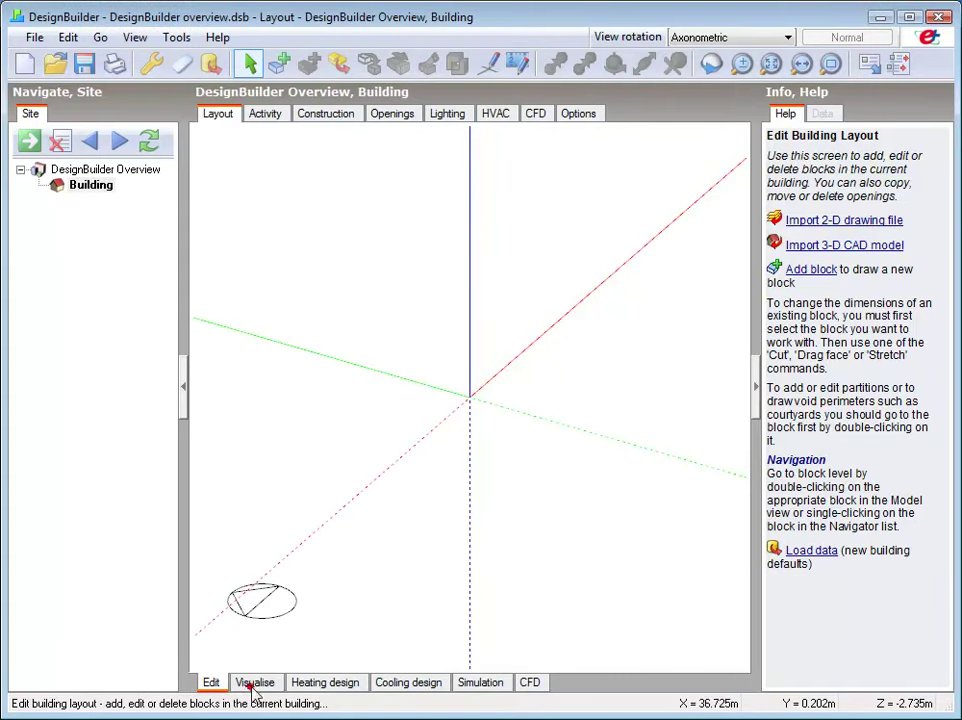
Step: Hide the help information beside the model and start a building block outline with a 20 m wall parallel to the red axis
click(812, 276)
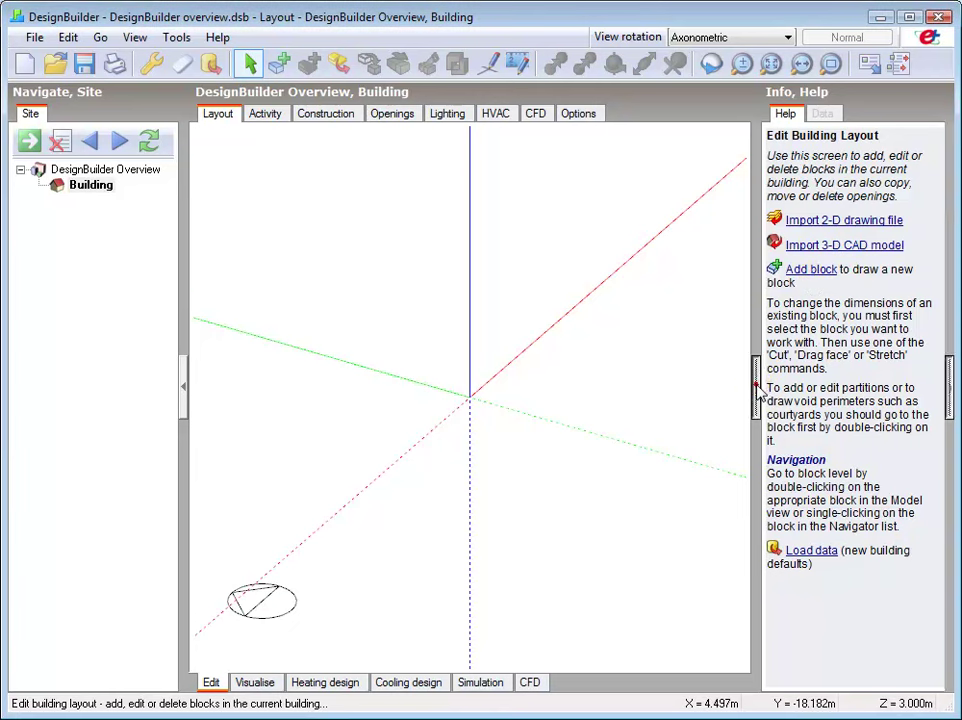
click(756, 386)
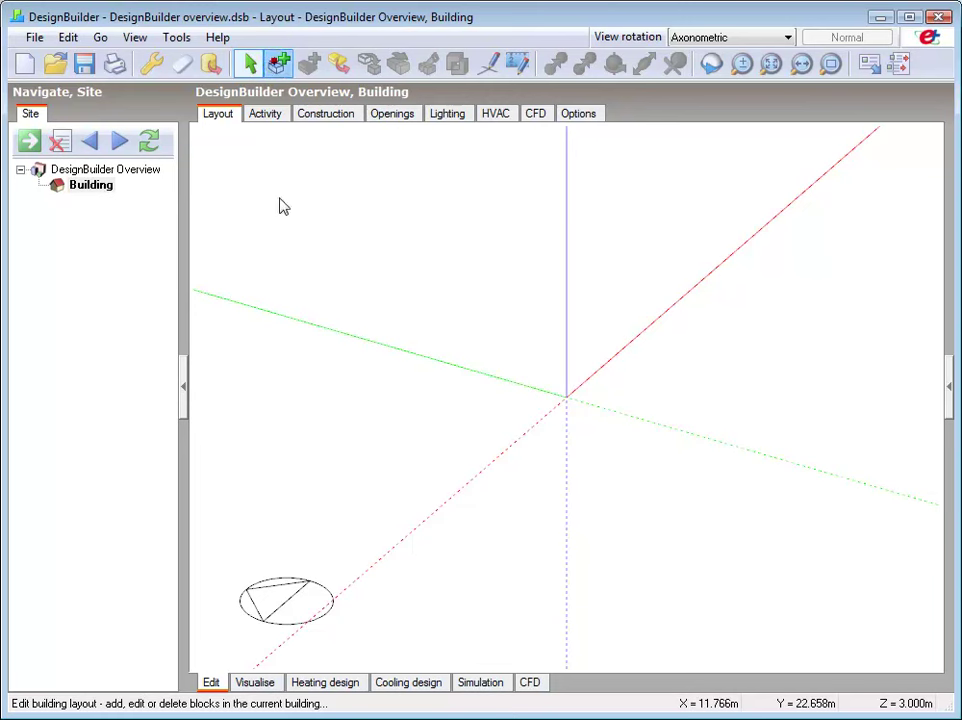
click(280, 70)
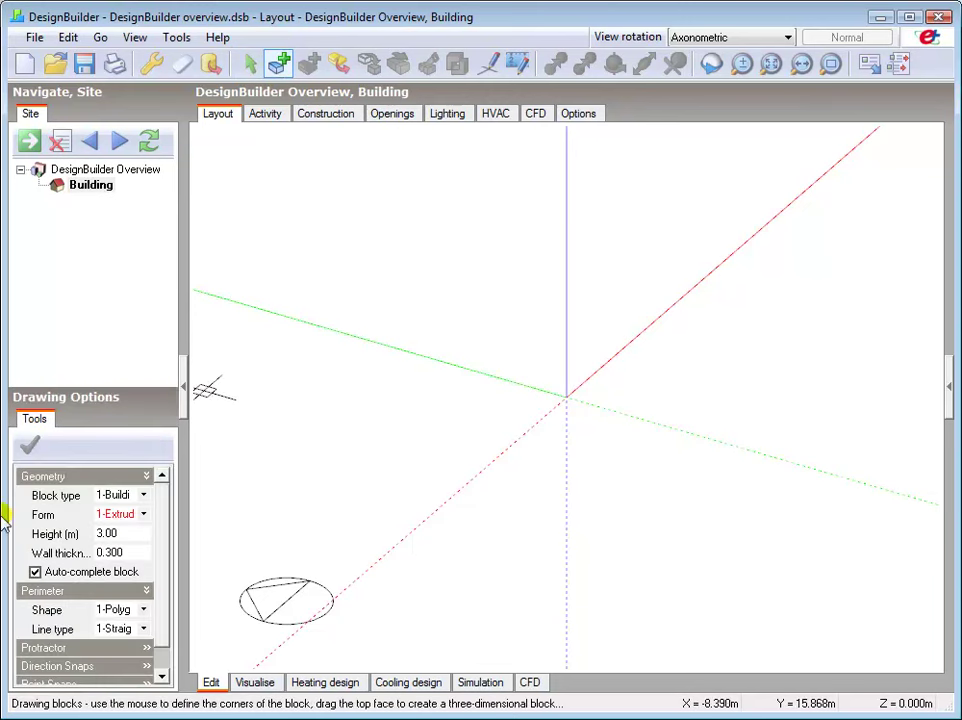
click(362, 433)
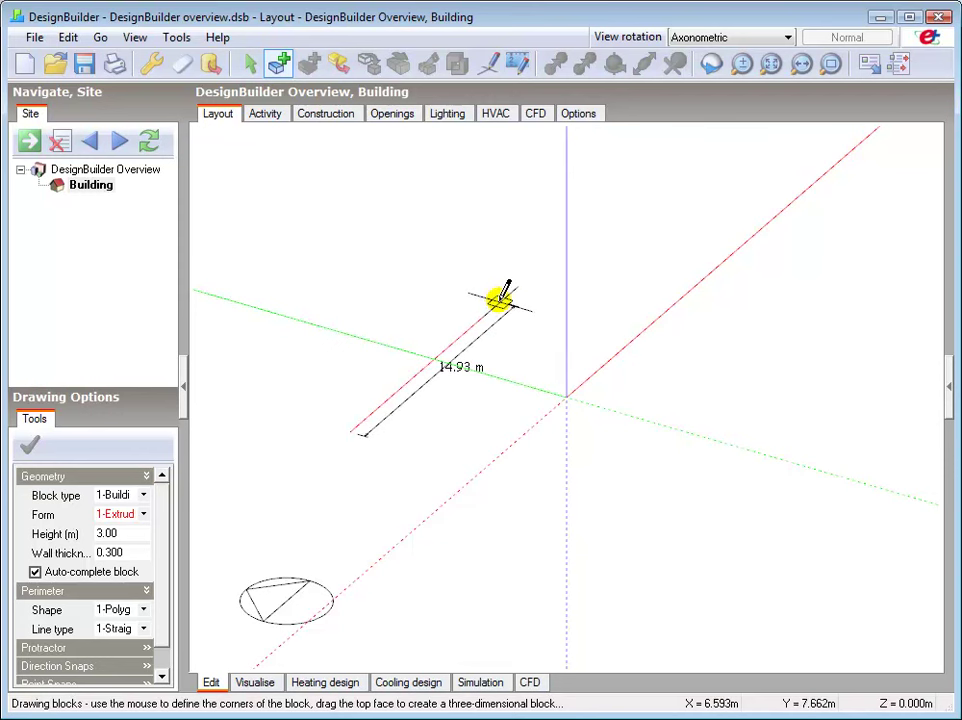
text(20)
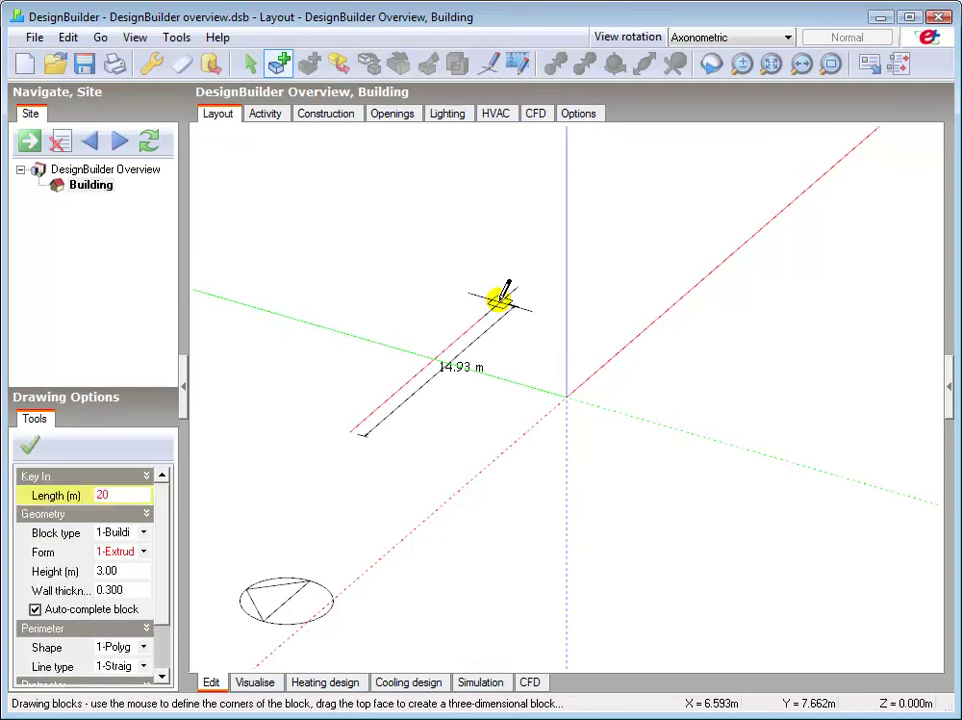
key(Return)
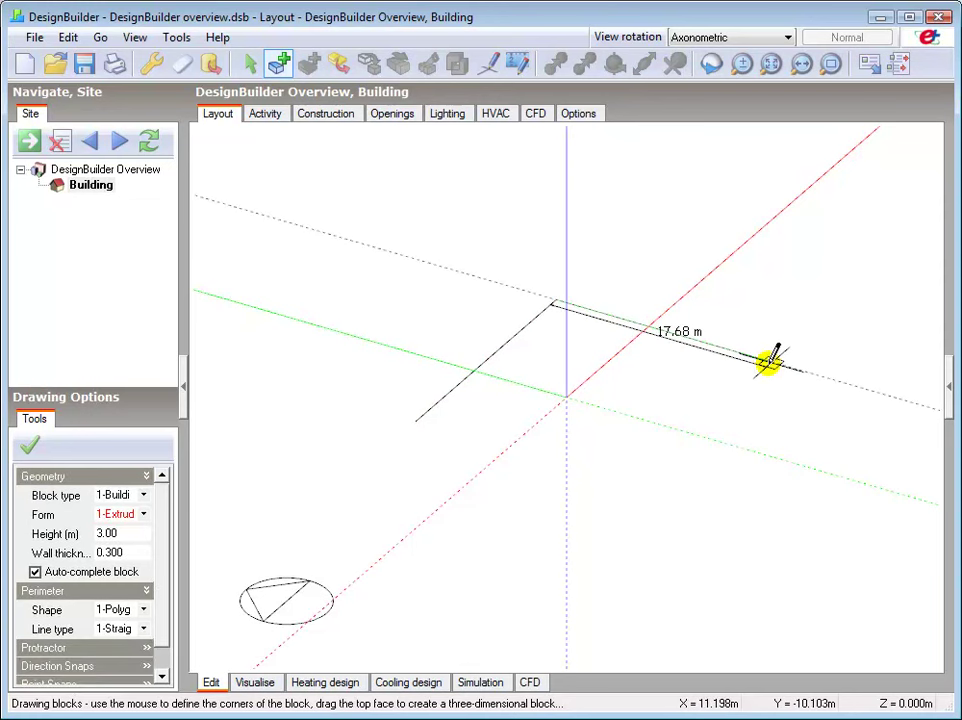
Step: Extend the block outline with a perpendicular 35 m wall and a third wall ending level with the first wall's start point
text(3)
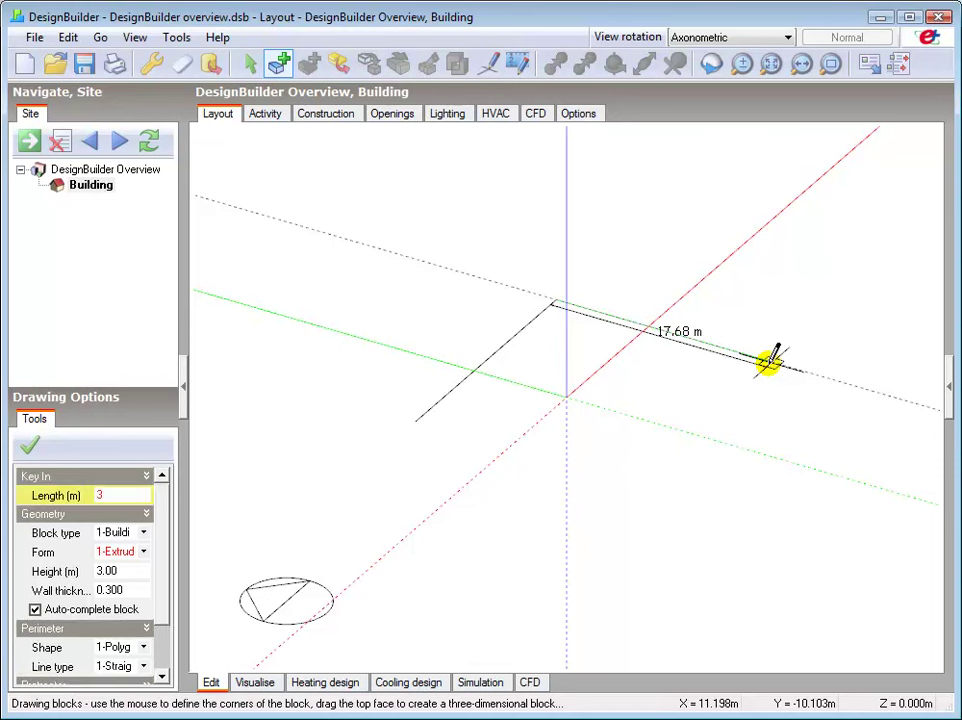
text(5)
key(Return)
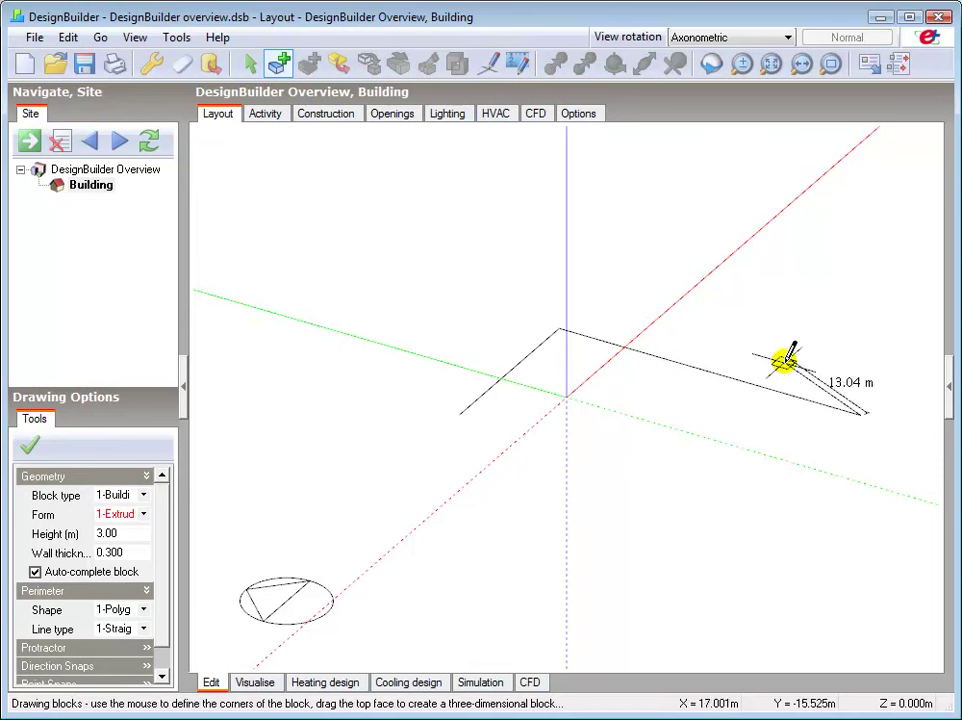
click(762, 499)
Step: Continue the outline with a 10 m wall back towards the start, a 5 m inward return and a 5 m recessed wall
text(1)
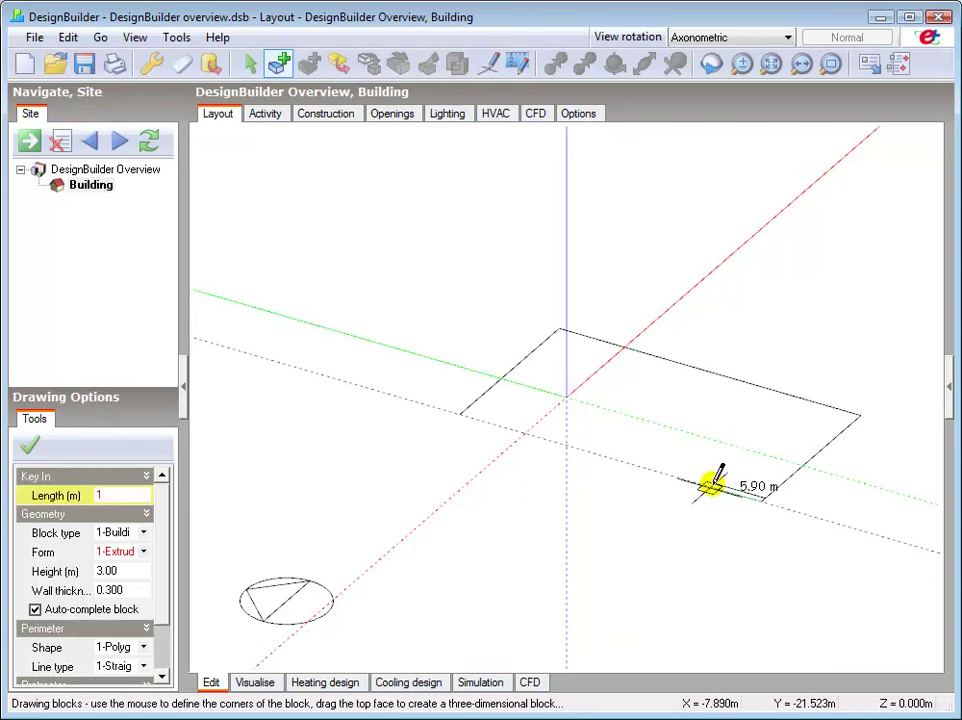
text(0)
key(Return)
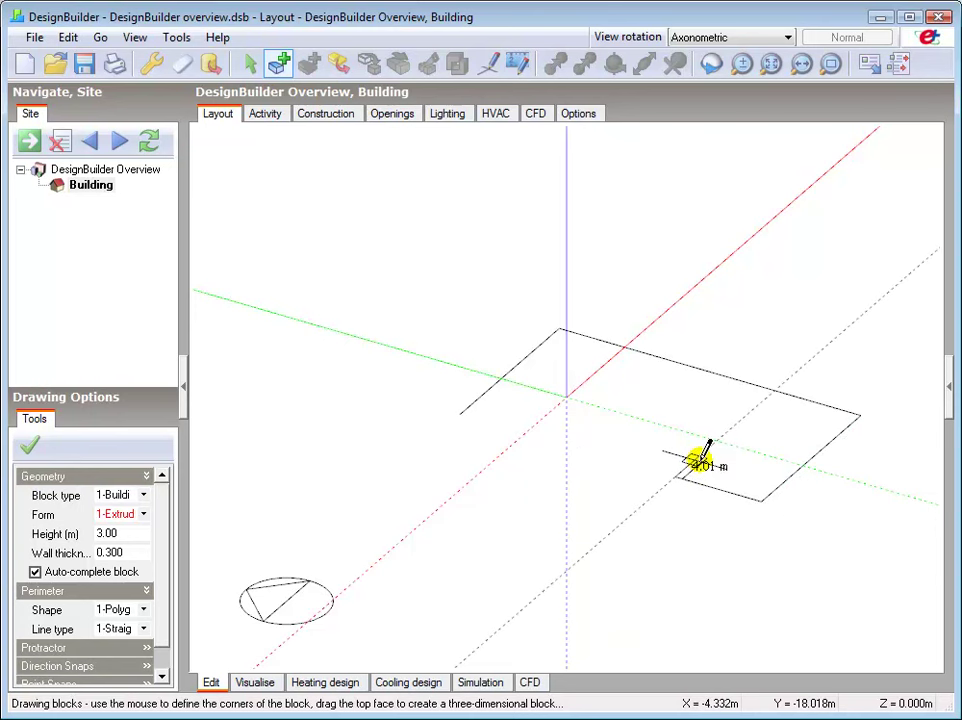
text(5)
key(BackSpace)
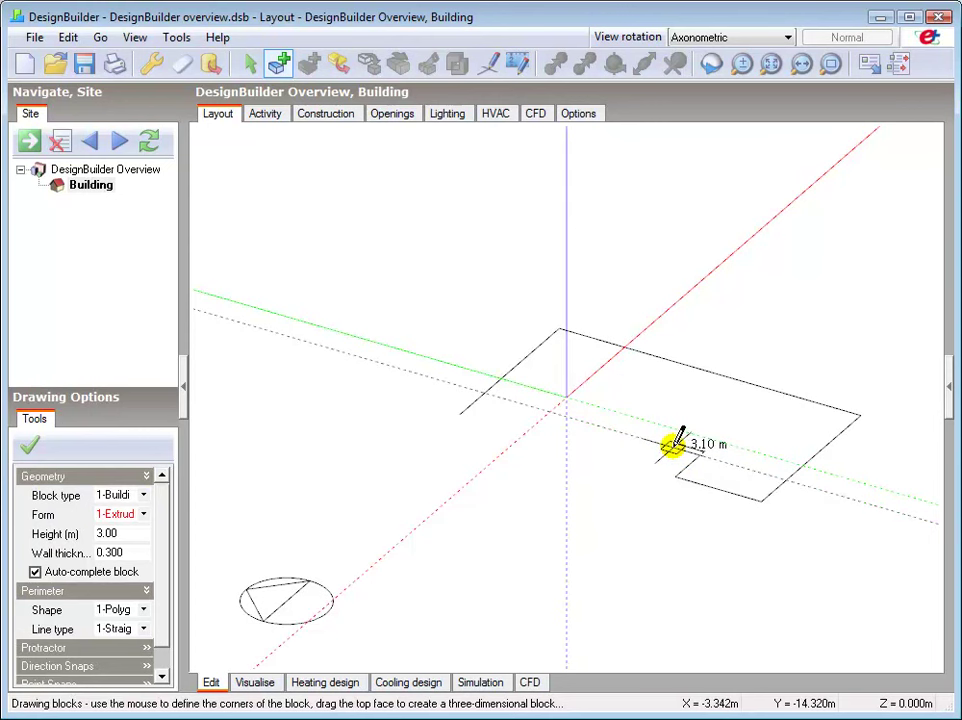
text(5)
key(Return)
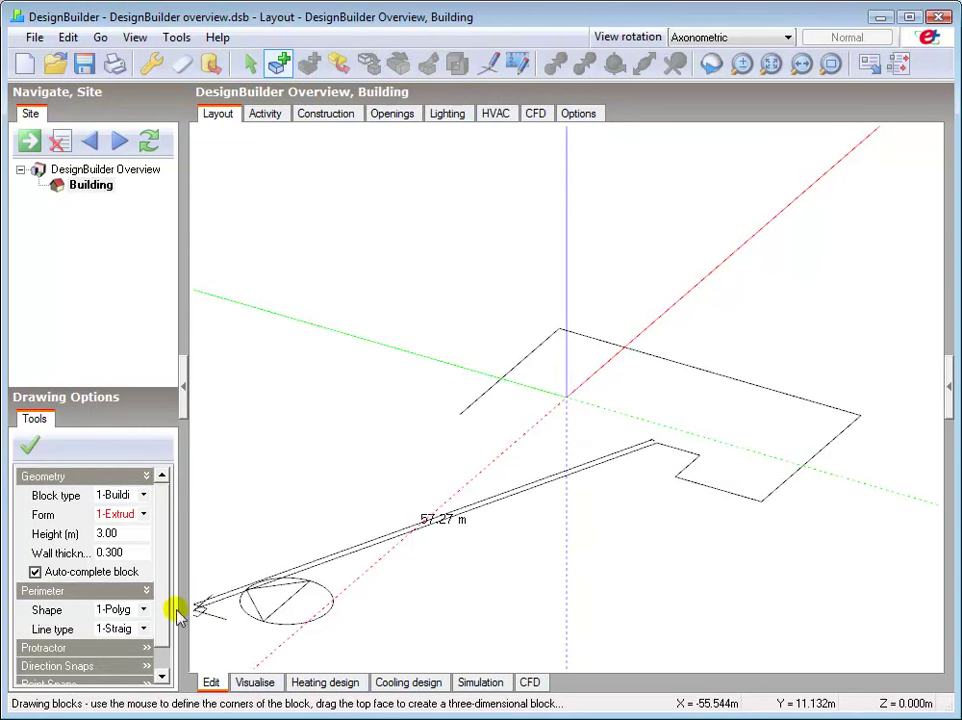
Step: Draw an outward semicircular bay in the recessed wall with the Arc line type, and set the line type back to straight line
click(119, 630)
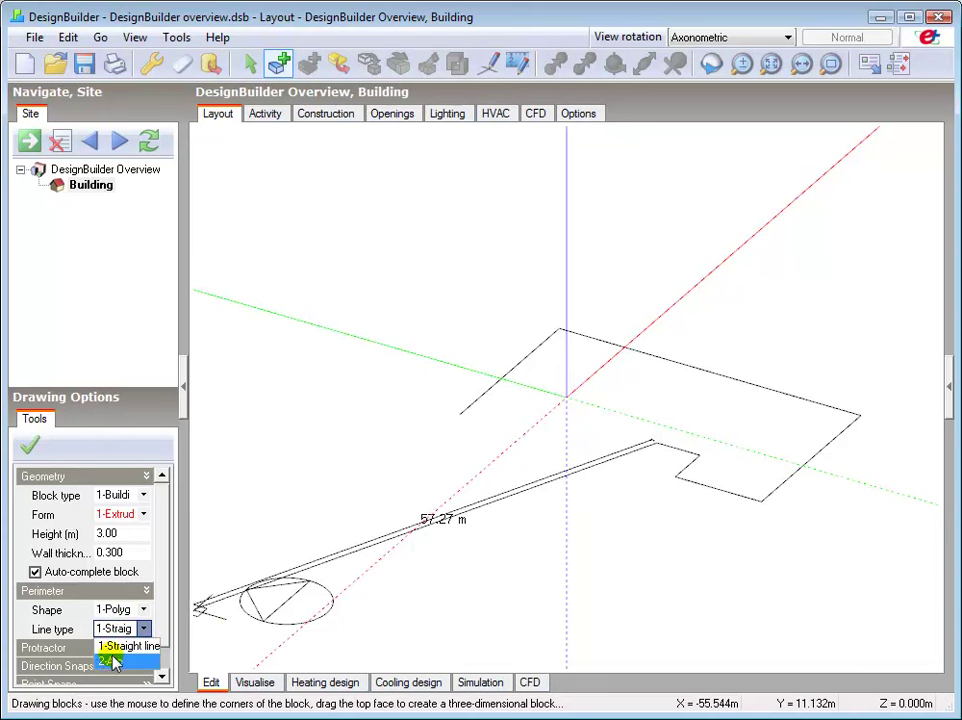
click(115, 666)
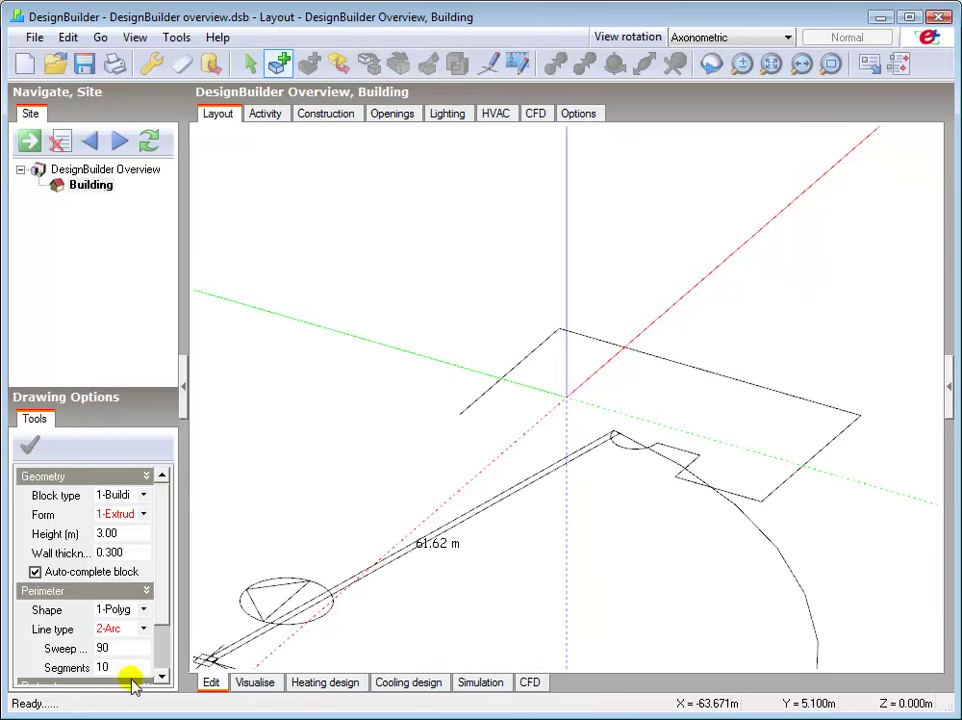
click(120, 630)
click(125, 646)
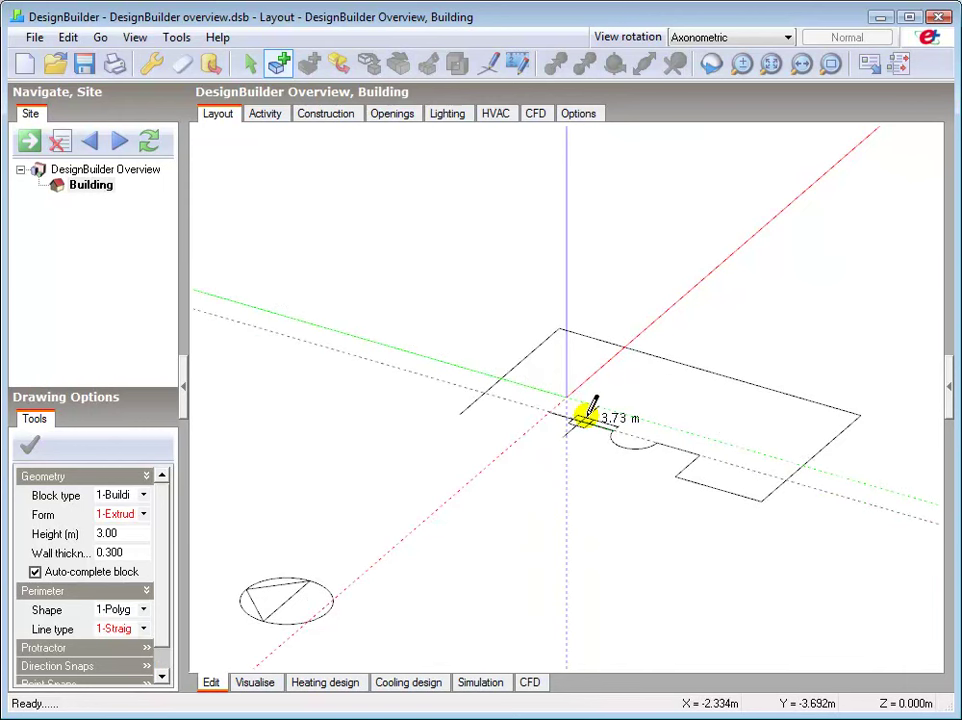
Step: Add a 5 m straight wall after the bay, return outward level with the front, close the outline at its start point and end block drawing
text(5)
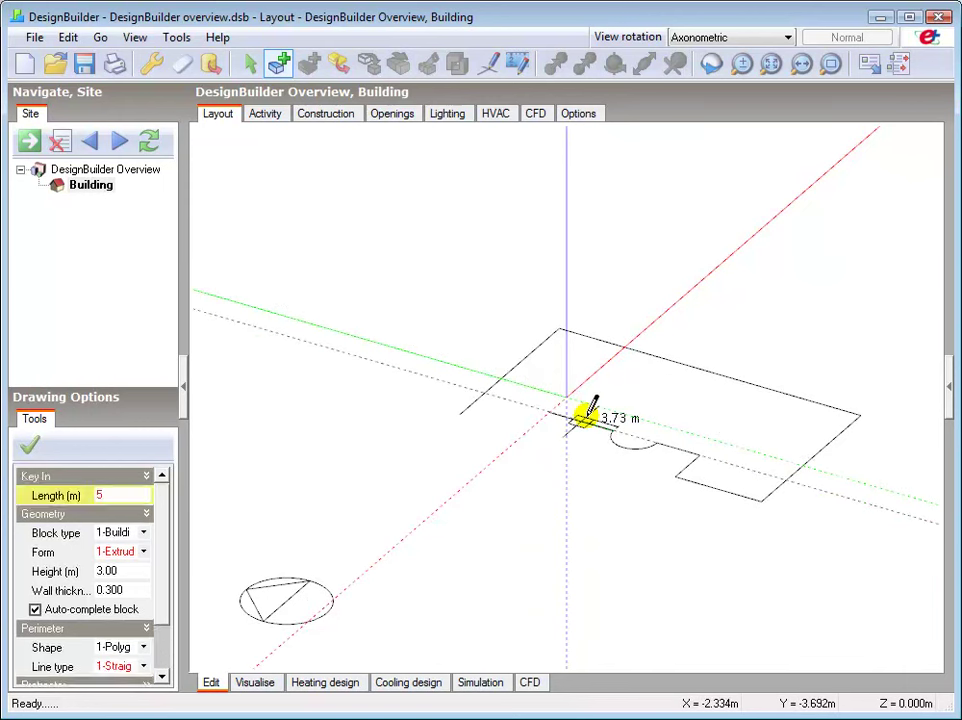
key(Return)
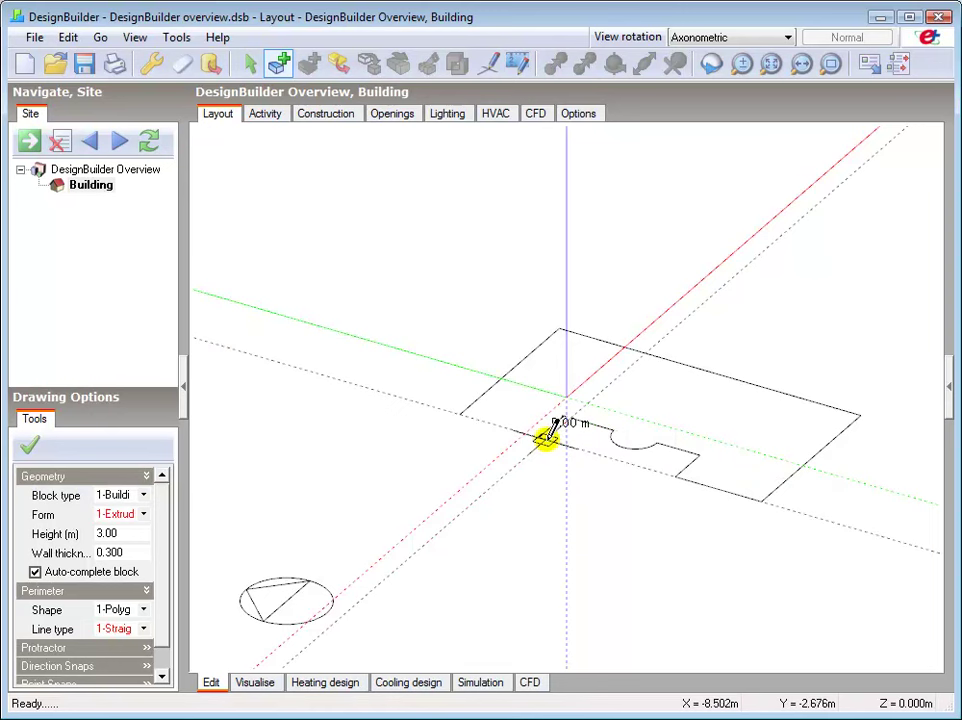
click(461, 410)
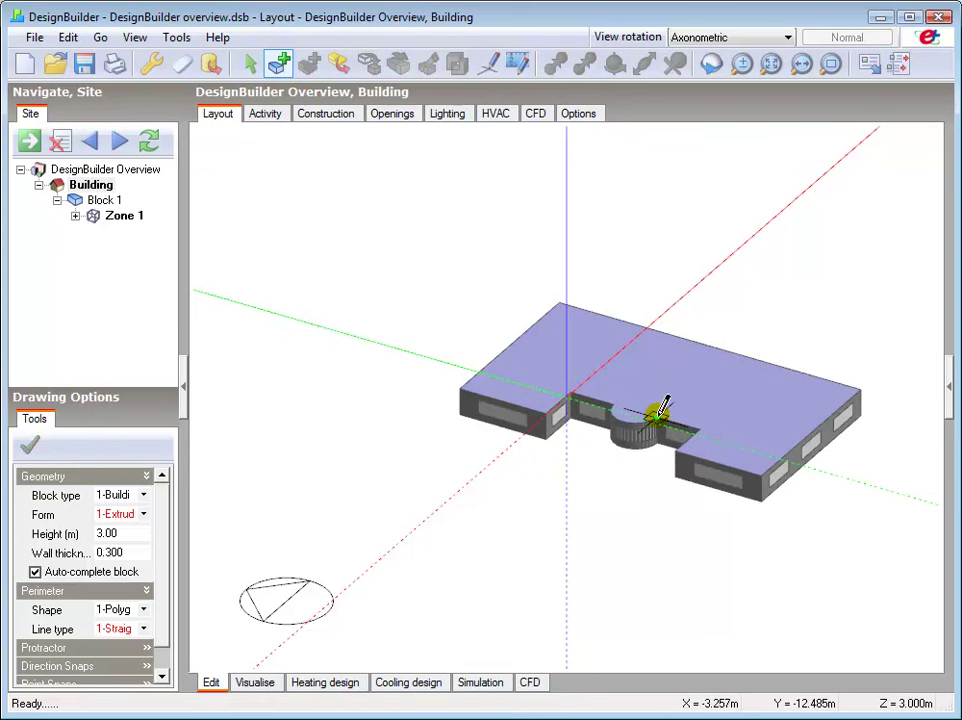
right_click(660, 410)
click(715, 95)
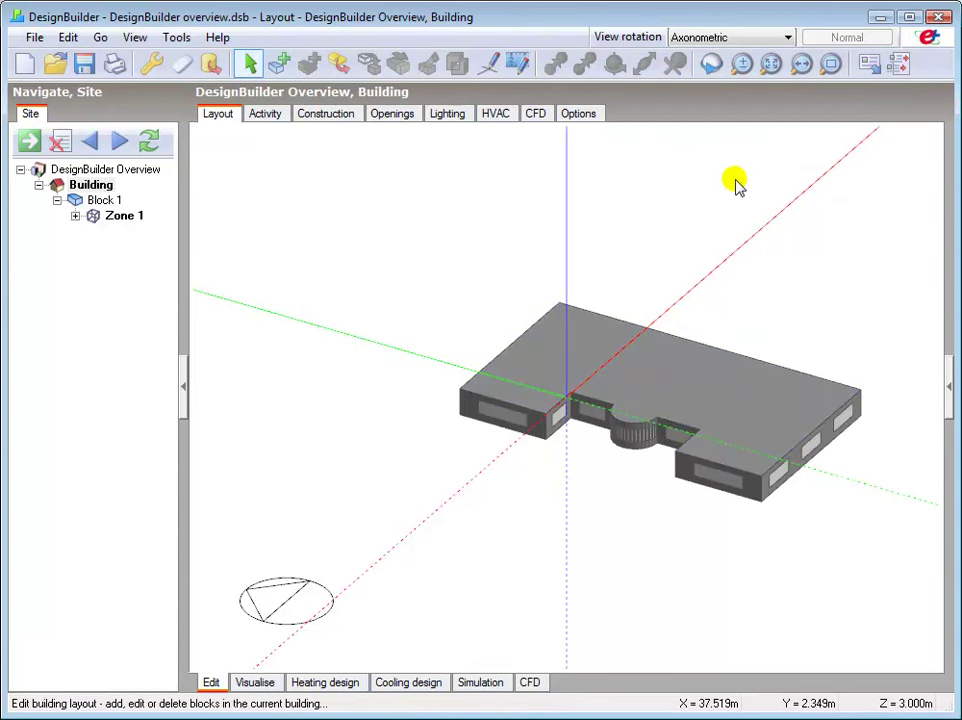
Step: Examine the block from a rotated angle, up close around the semicircular bay, and fitted in full to the view
click(708, 64)
drag(775, 441, 734, 501)
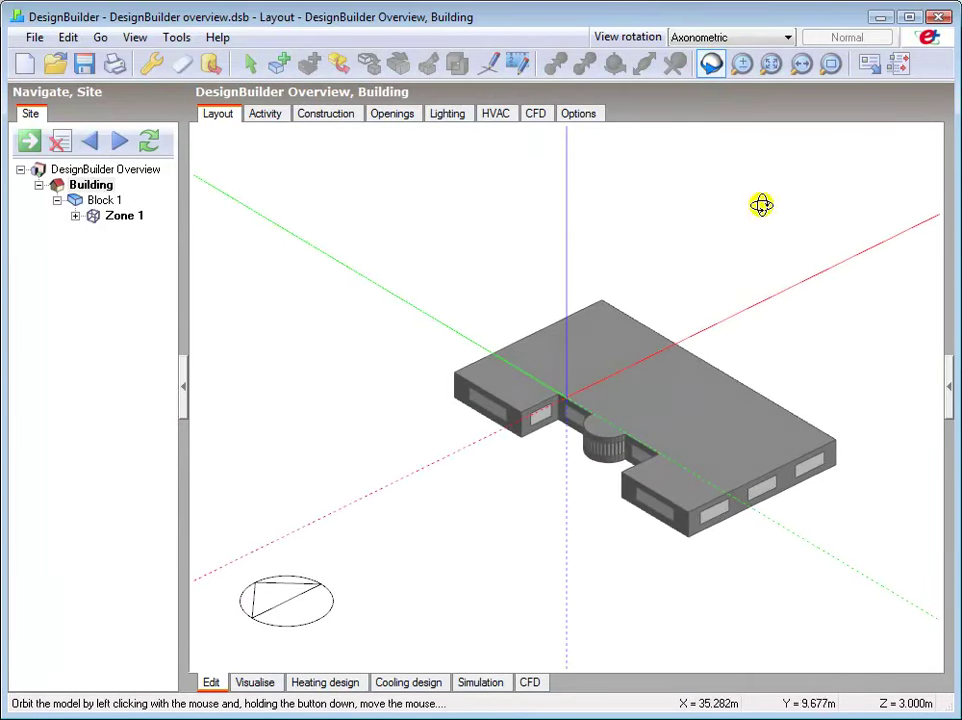
click(741, 64)
drag(676, 182, 726, 146)
click(800, 64)
drag(788, 229, 732, 477)
click(833, 66)
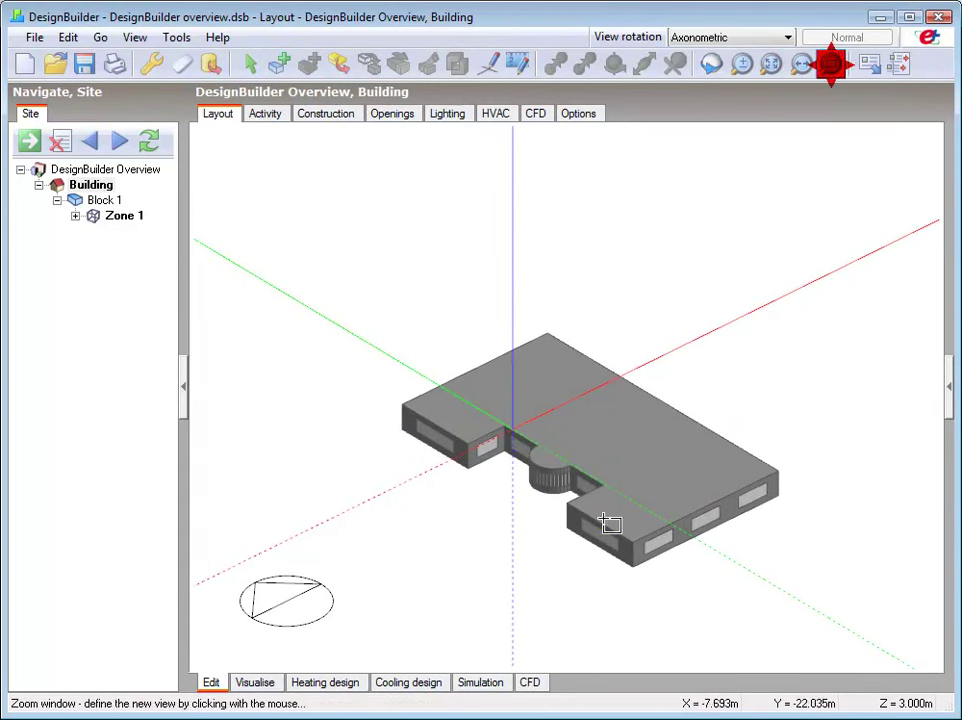
click(601, 503)
click(562, 468)
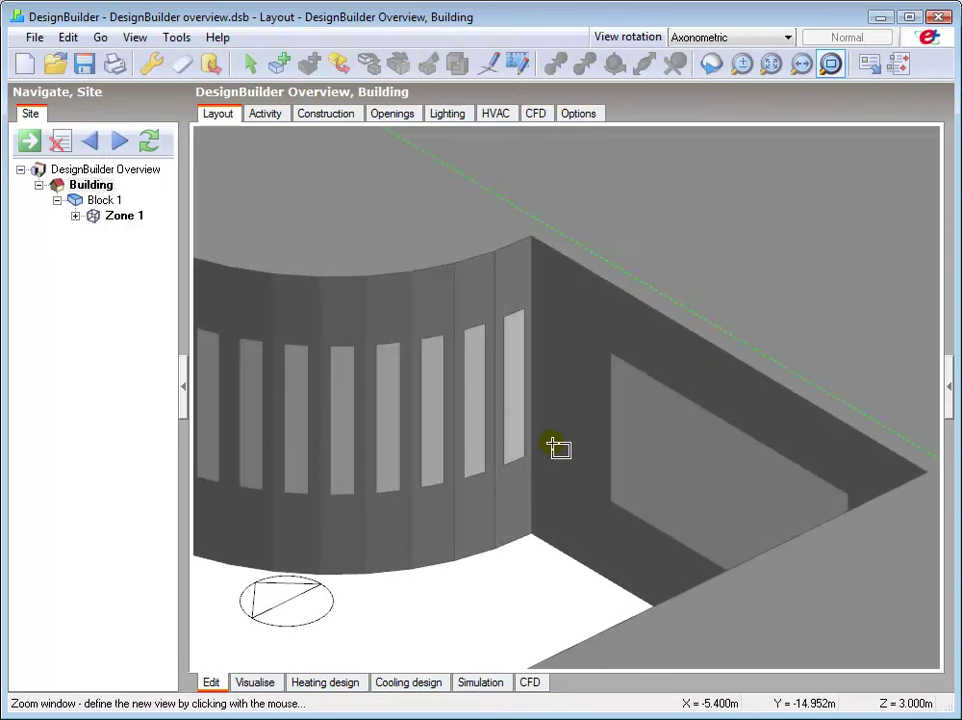
click(770, 65)
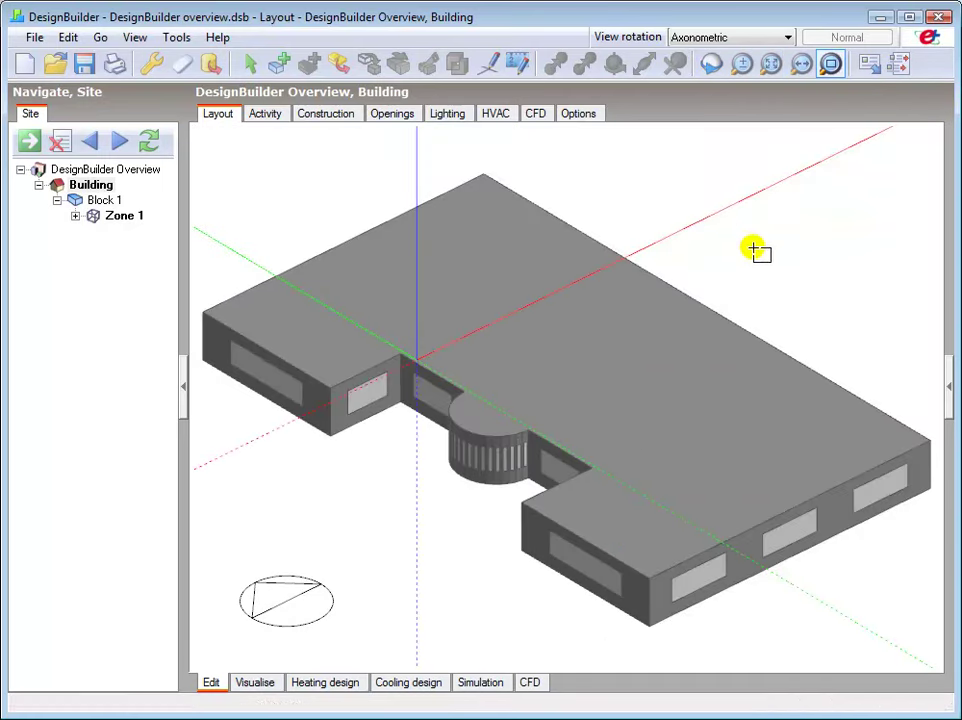
Step: View the block in Plan and from the Back, and return to the Axonometric view
click(707, 40)
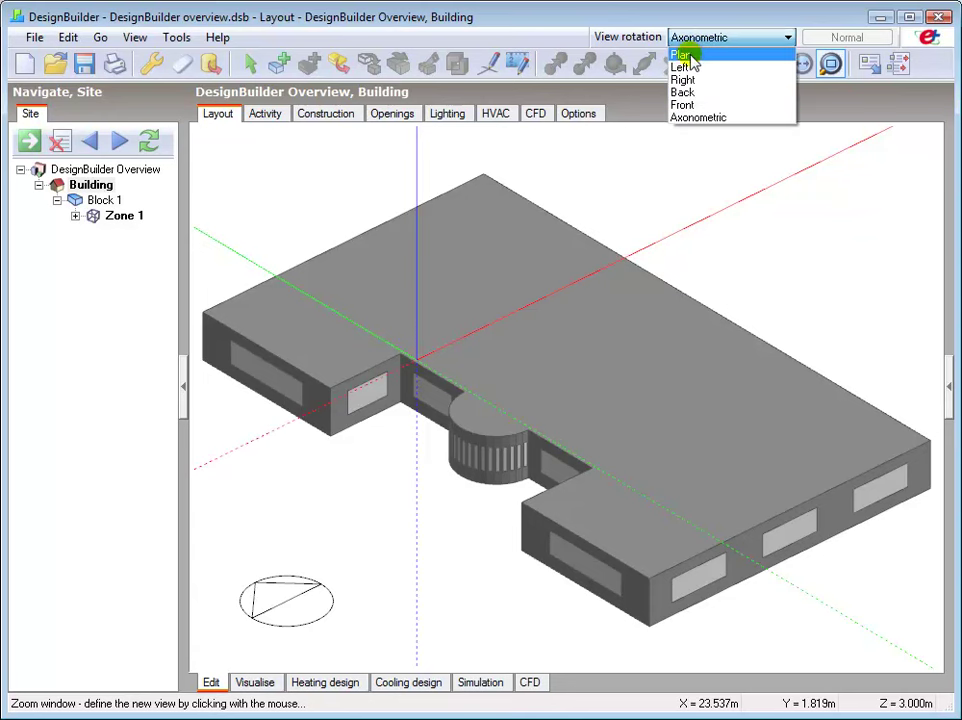
click(697, 56)
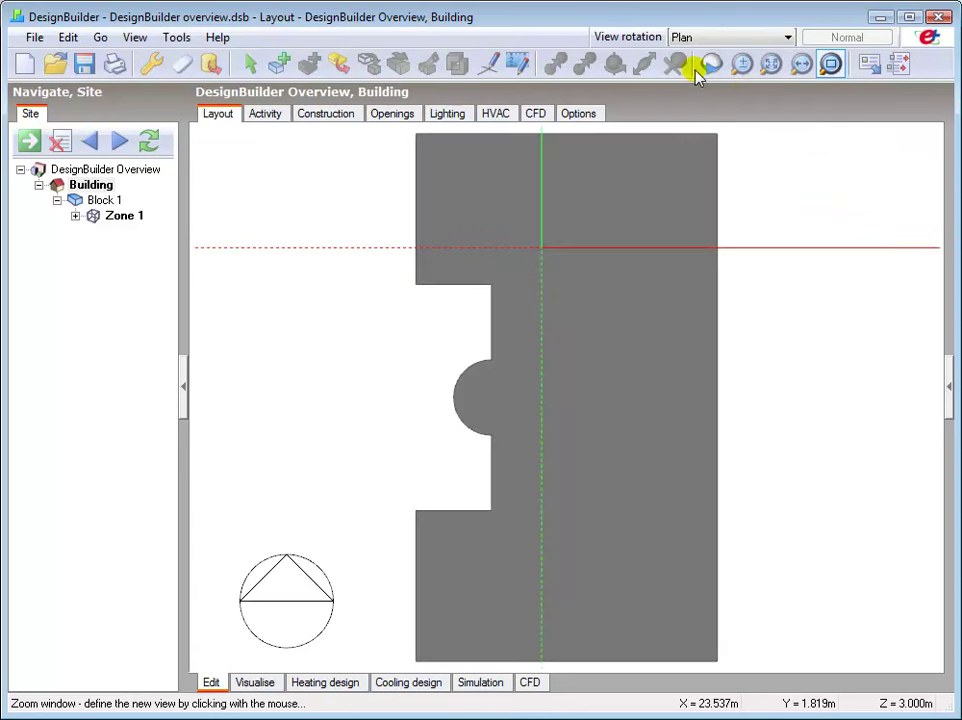
click(707, 40)
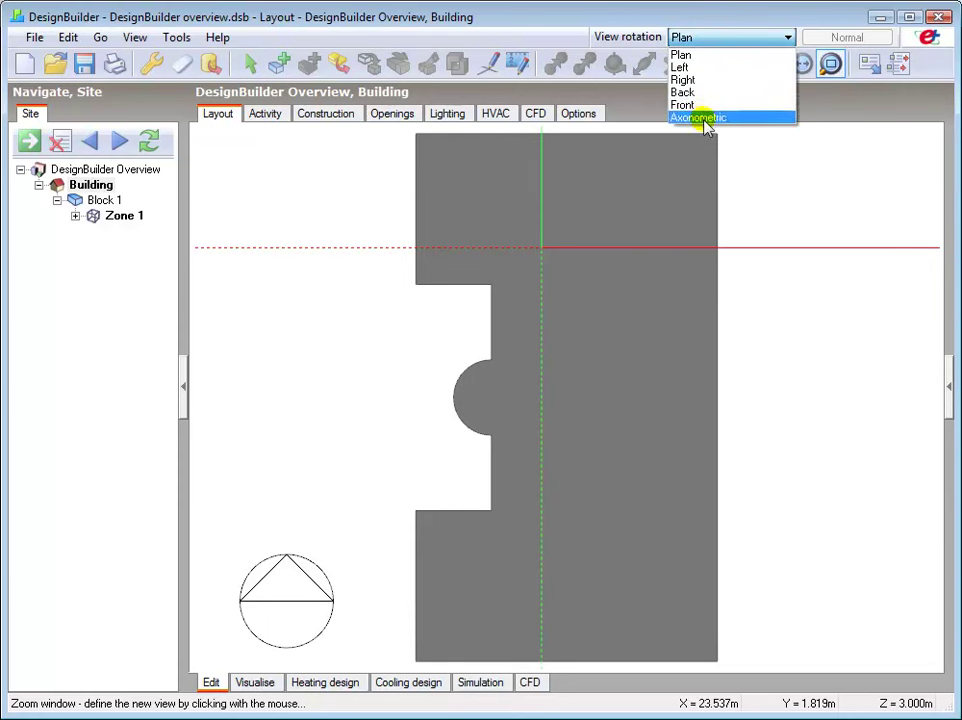
click(695, 92)
click(711, 38)
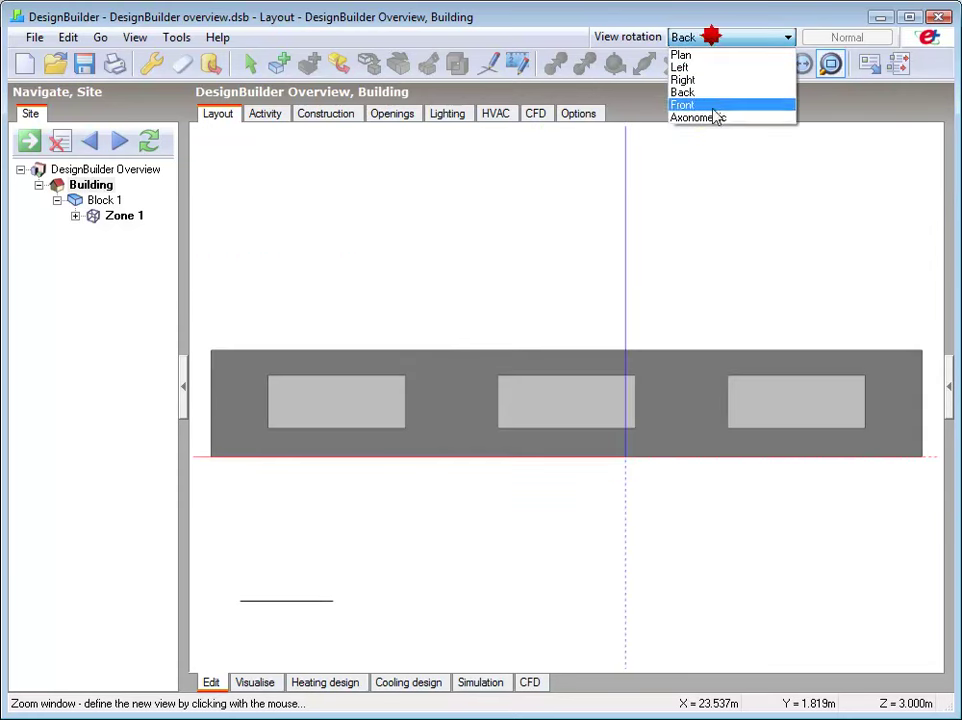
click(707, 118)
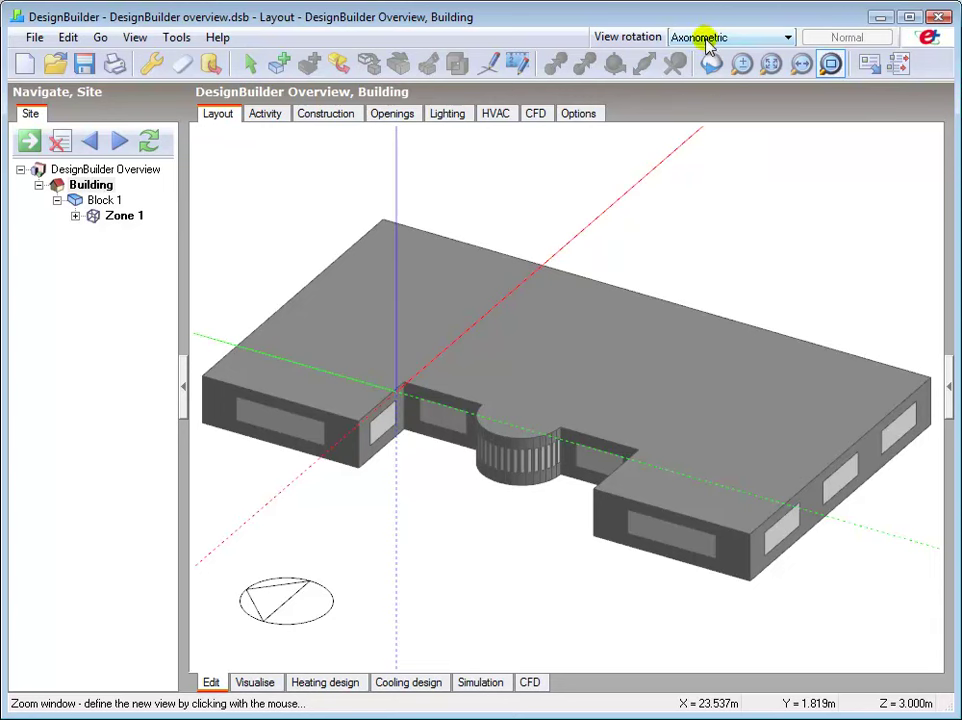
Step: Try to raise the block's top face by about 11.56 m with Drag face and bring it back to its original height
click(558, 355)
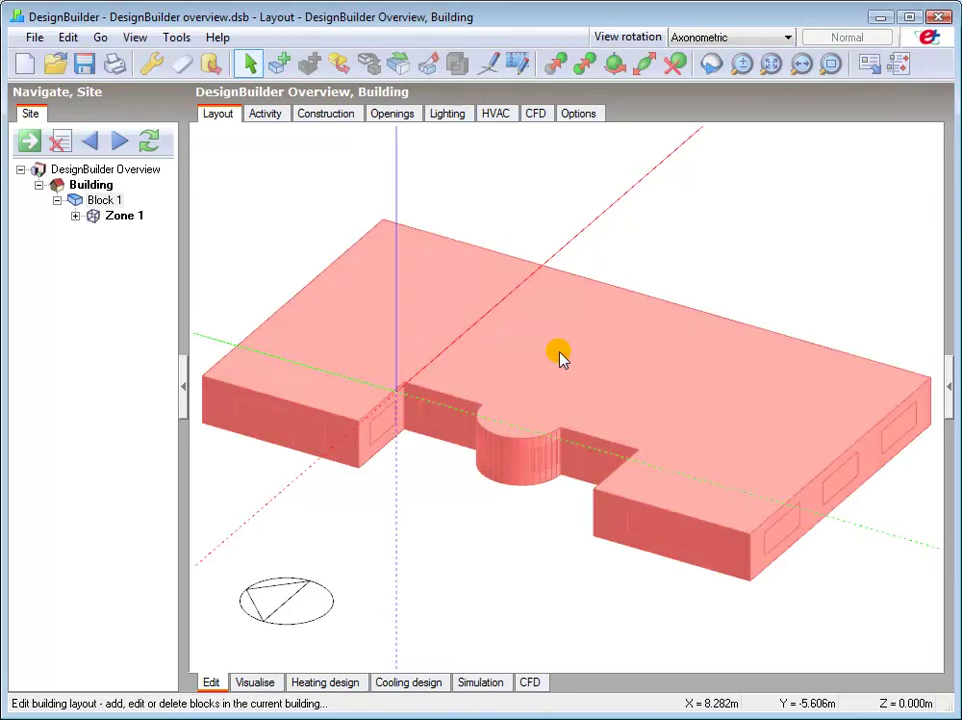
click(398, 66)
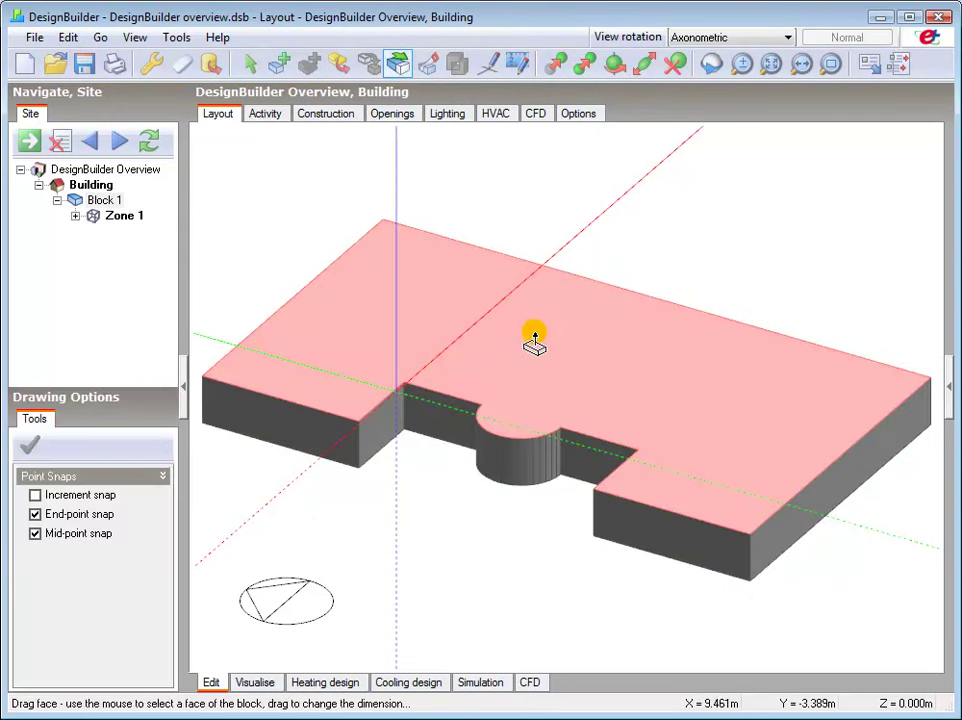
click(534, 334)
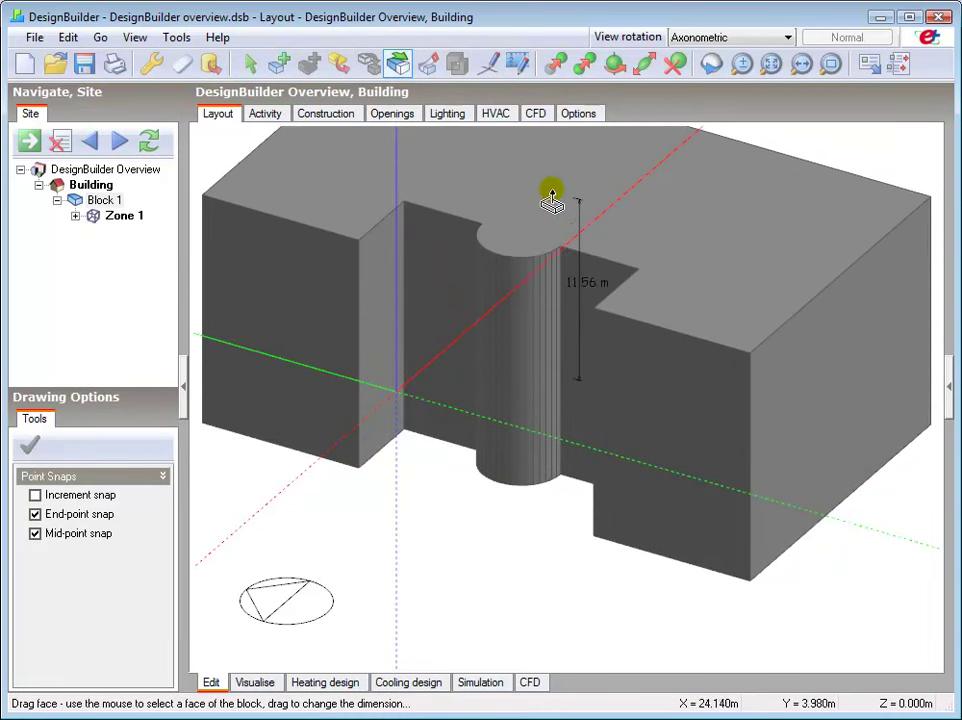
click(539, 305)
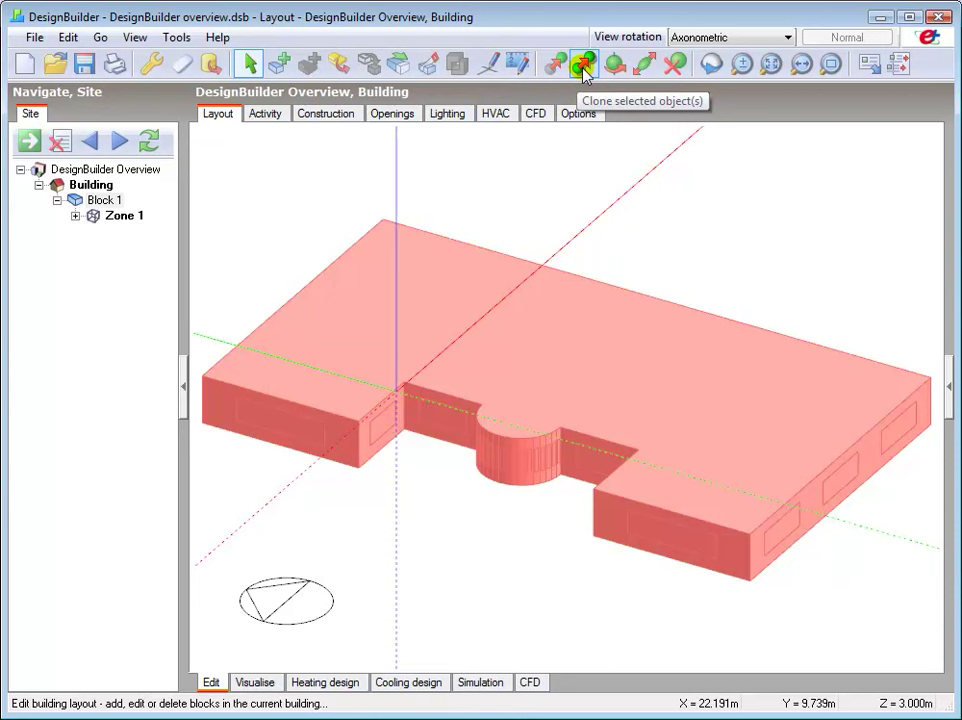
click(673, 66)
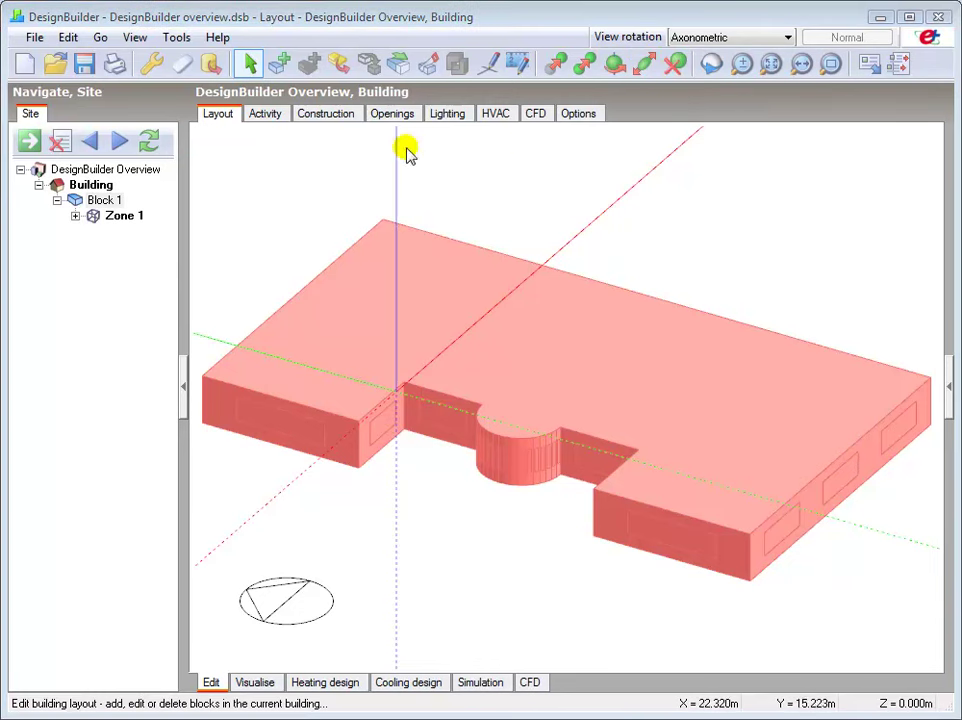
Step: Start a pitched roof block on top of the building, tracing its outline from the back corner along the side, front and straight across the recess
click(279, 65)
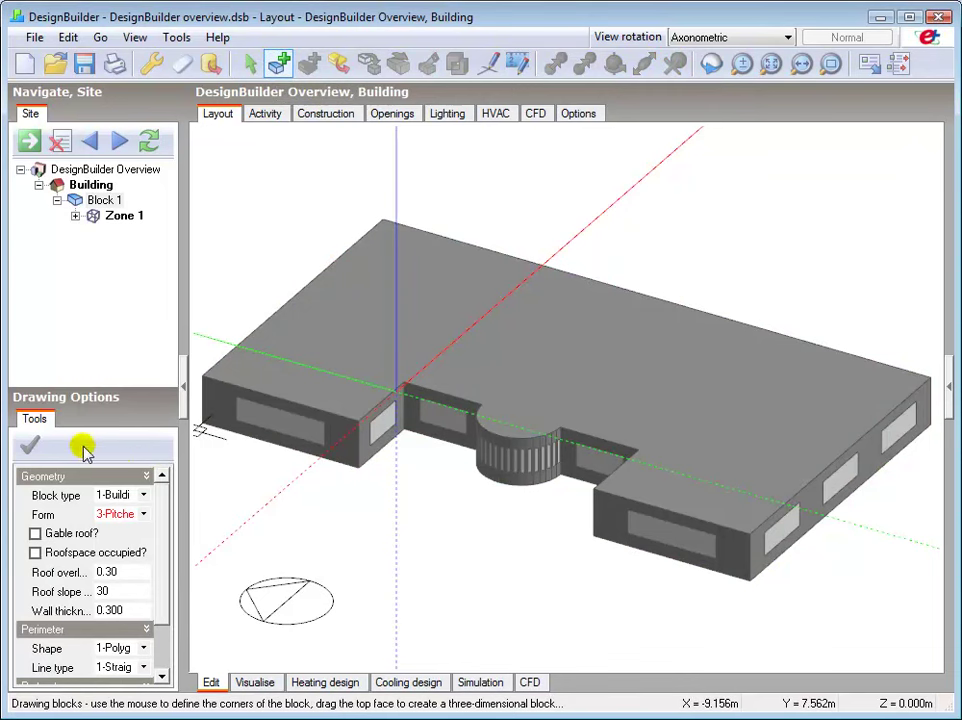
click(144, 514)
click(145, 515)
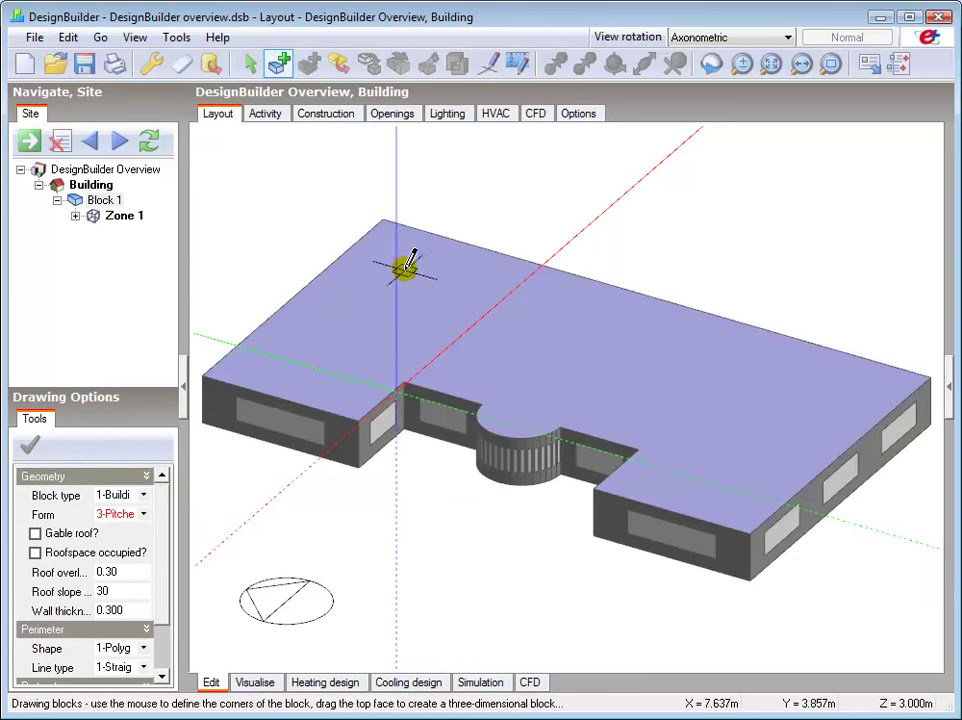
click(384, 216)
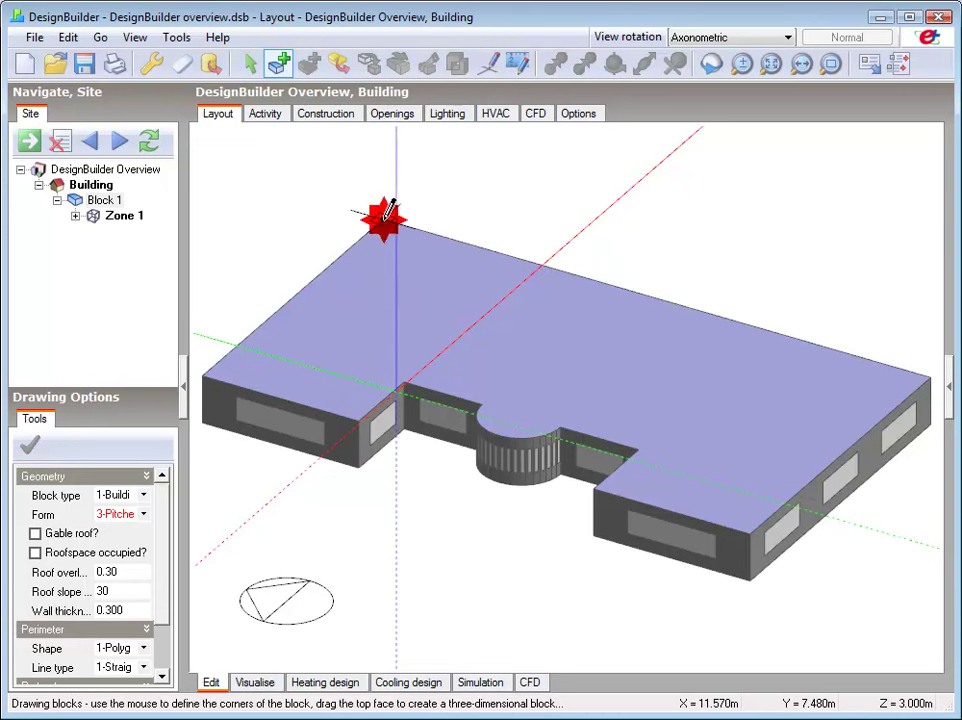
click(203, 370)
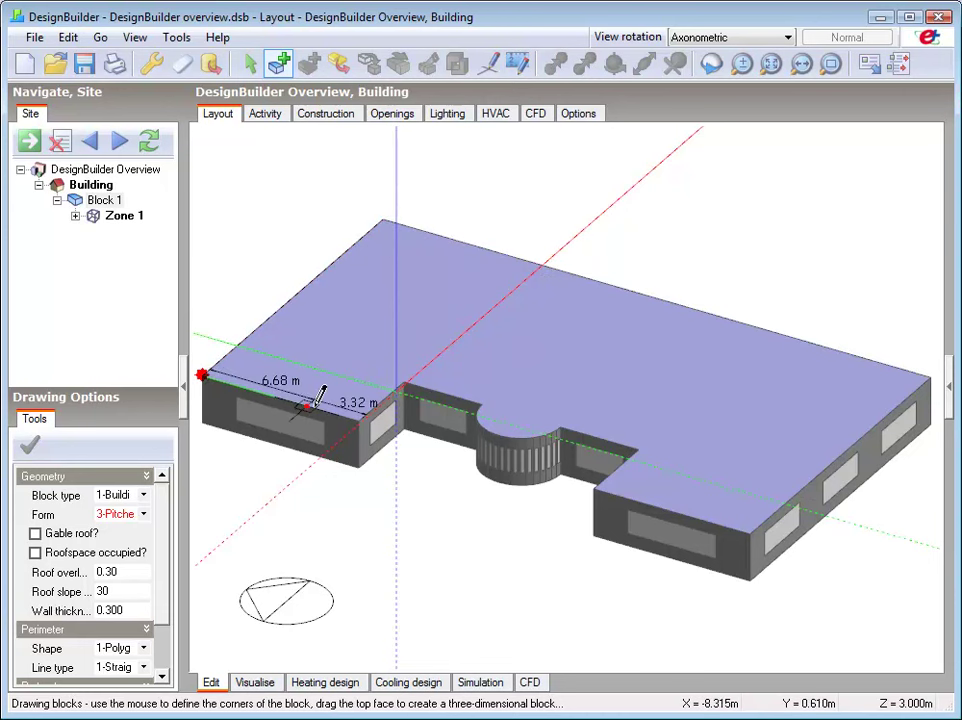
click(404, 381)
click(636, 452)
Step: Continue the roof outline around the second wing, close it at the starting back corner and end block drawing
click(595, 491)
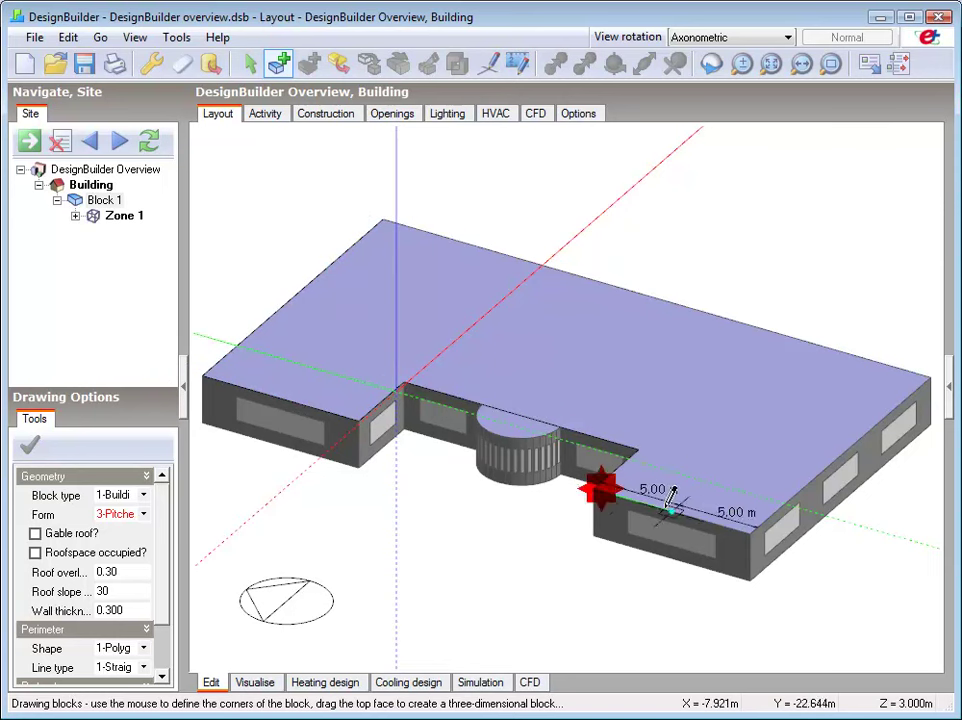
click(752, 530)
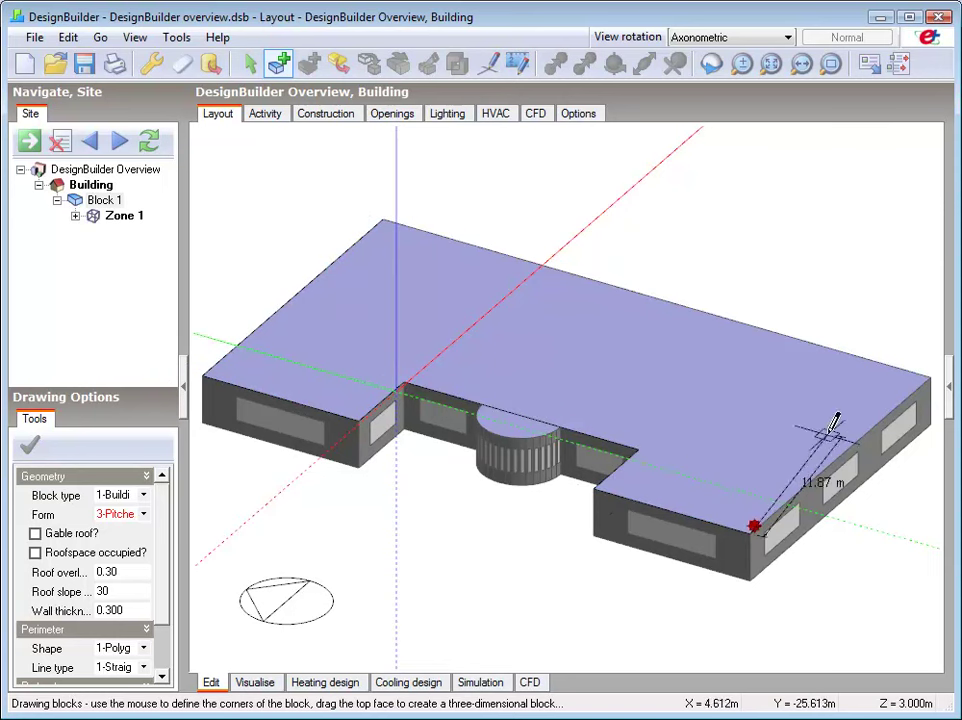
click(935, 372)
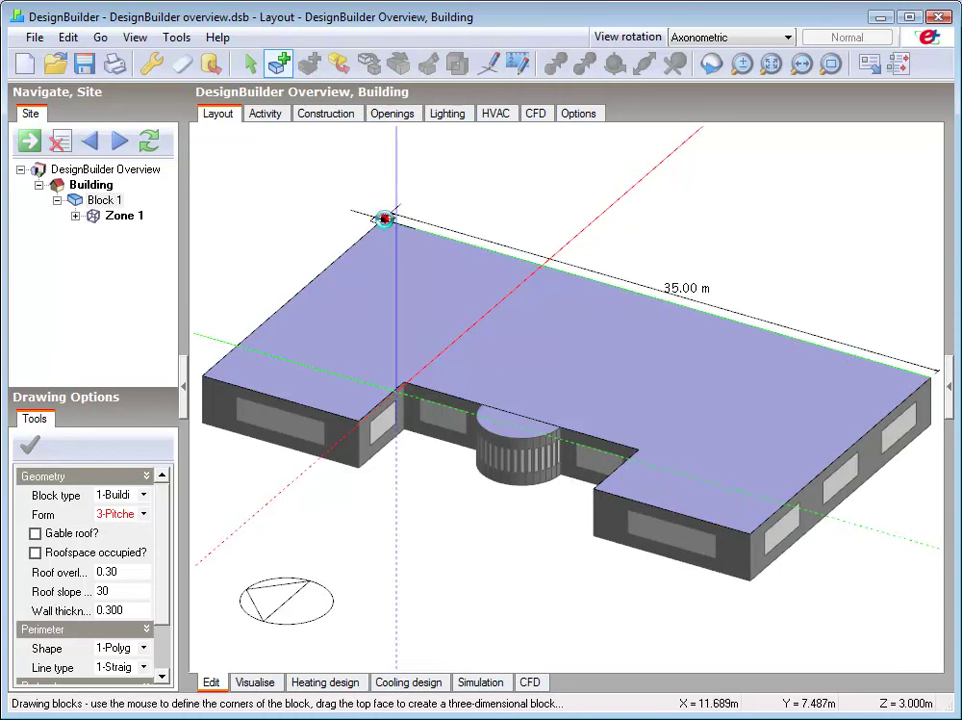
click(385, 218)
click(469, 521)
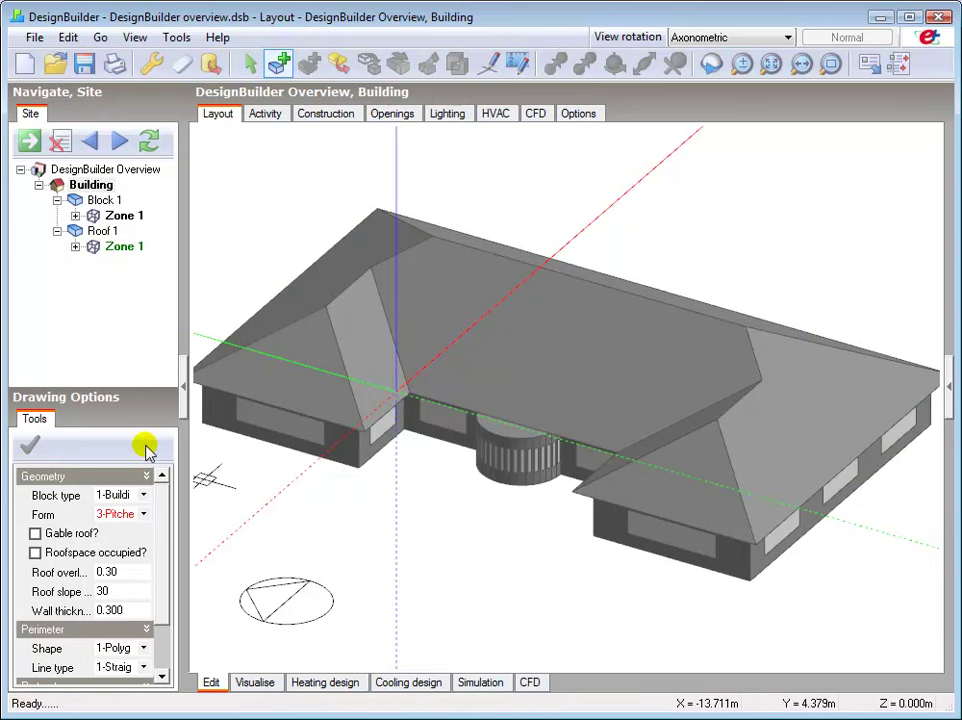
key(Escape)
Step: Delete the pitched roof block and confirm the deletion
click(526, 344)
right_click(543, 350)
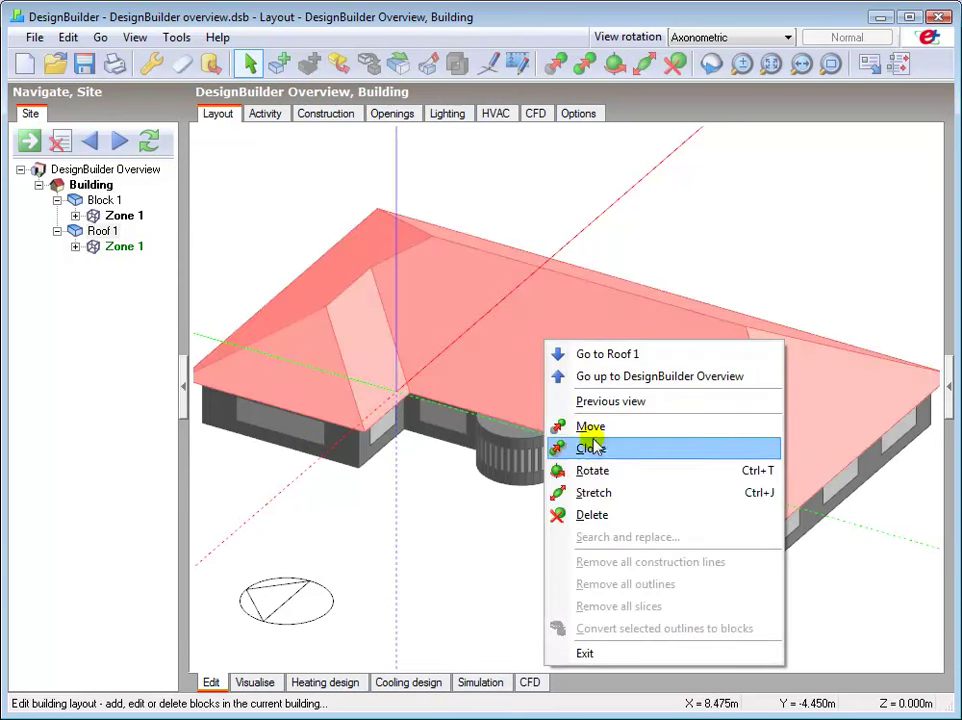
click(594, 516)
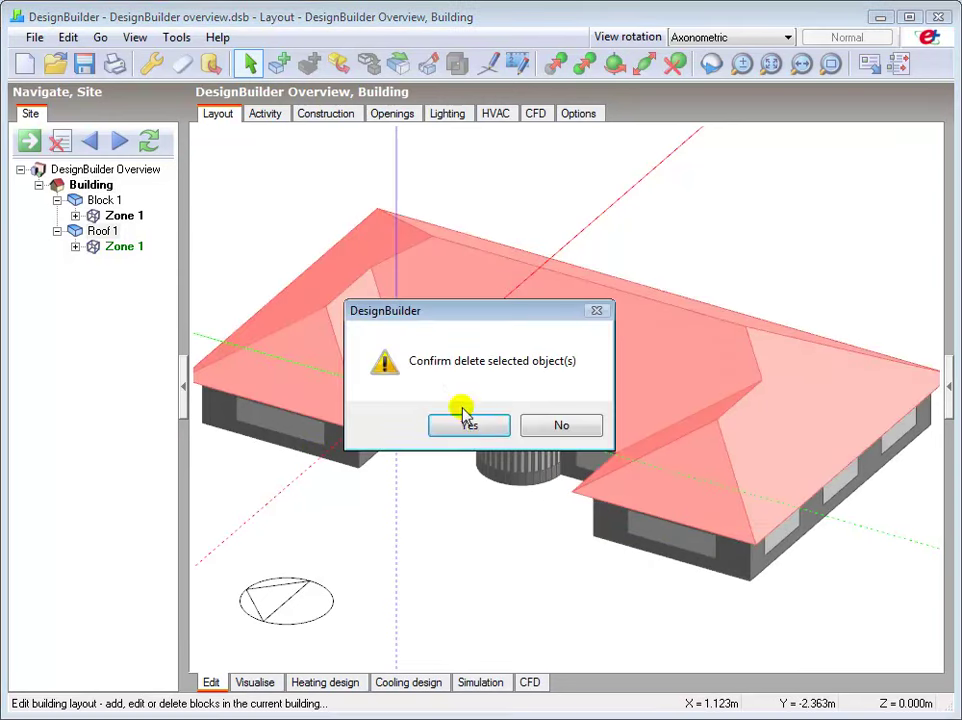
click(466, 425)
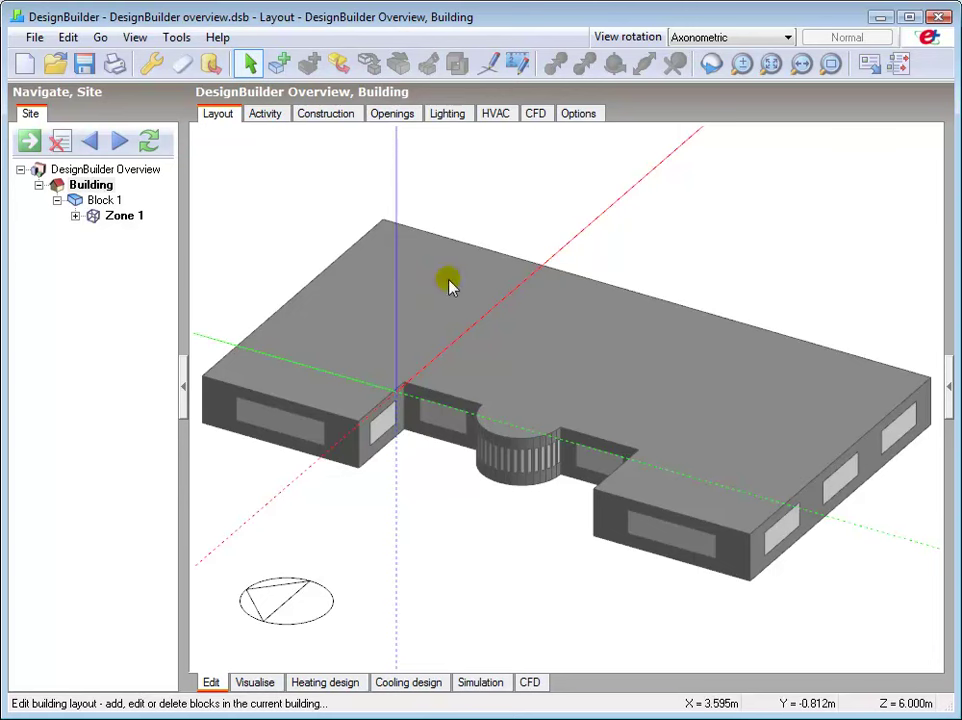
Step: Add a 3 m high extruded rectangular block above the middle section, 15 m wide, from the recess's inner corner to the back edge
click(278, 63)
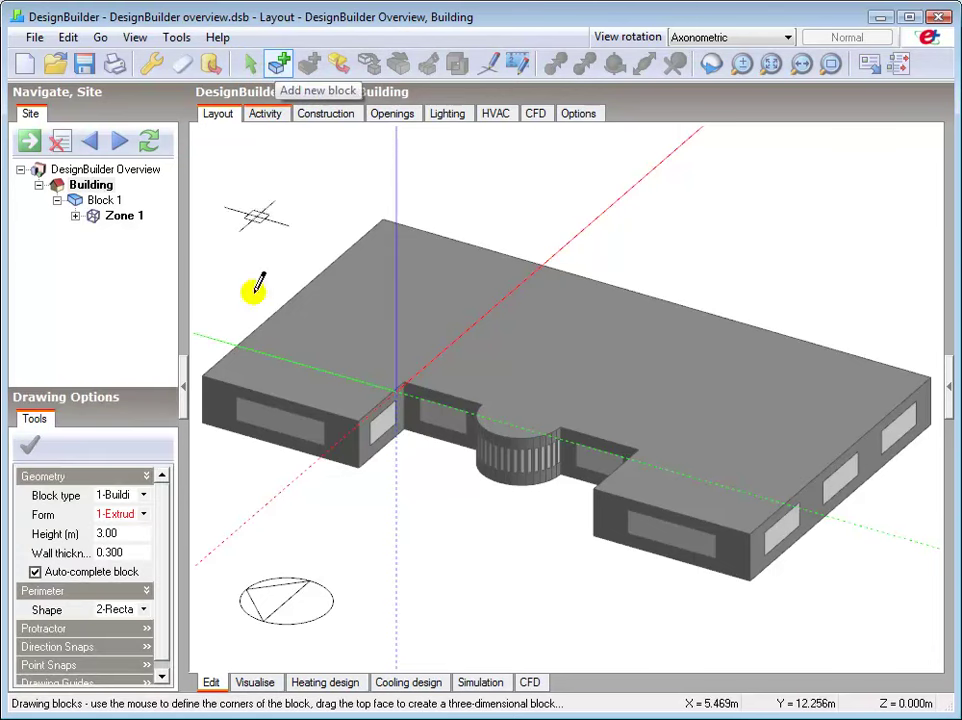
click(145, 515)
click(140, 531)
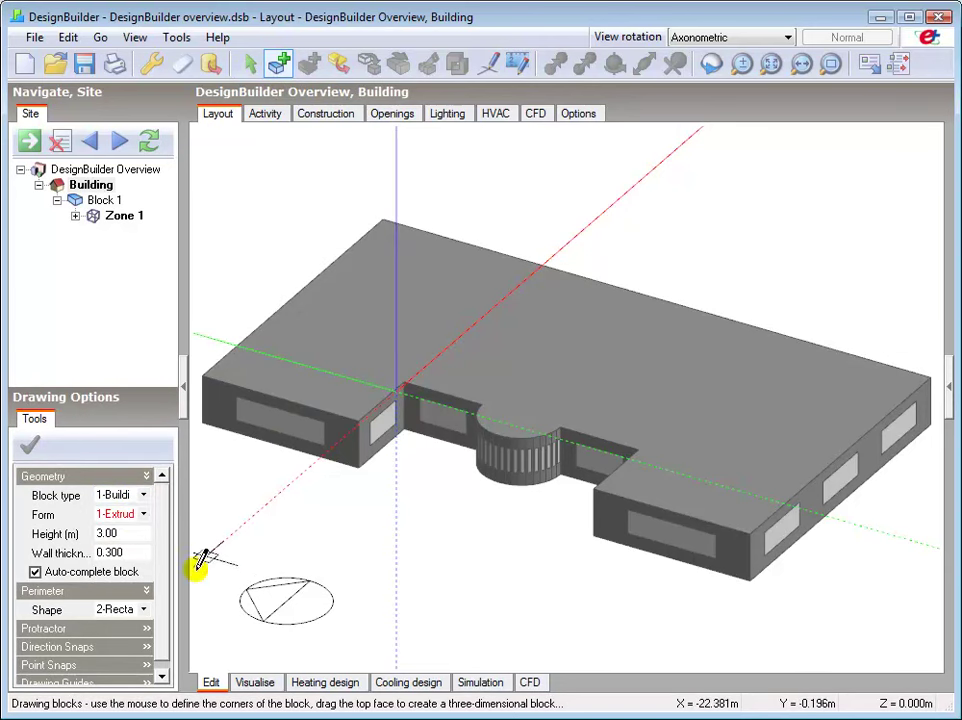
click(401, 383)
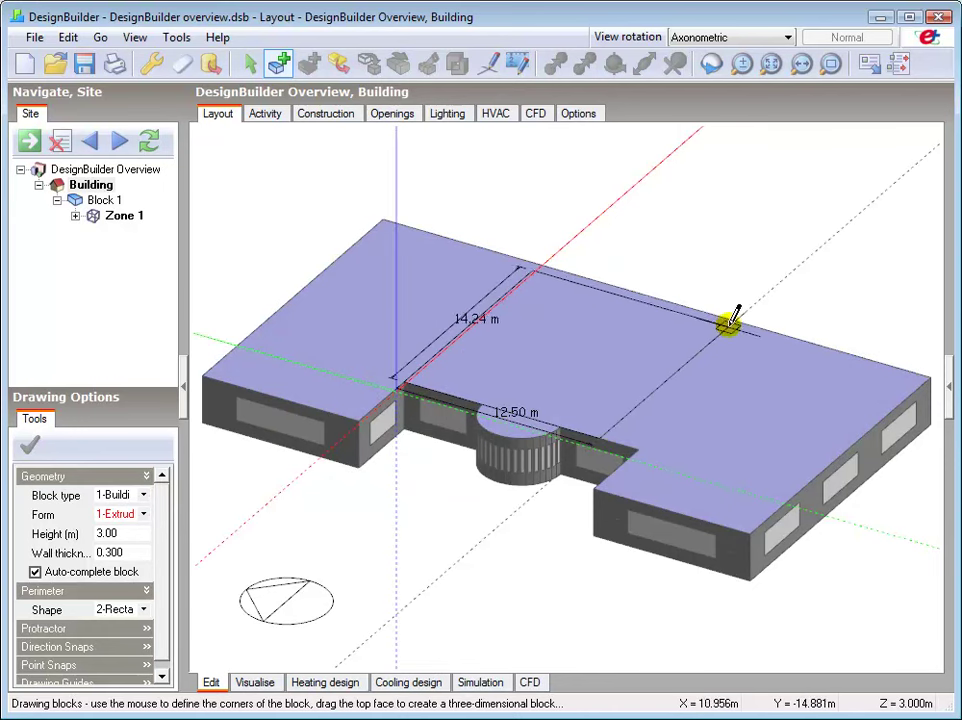
click(775, 331)
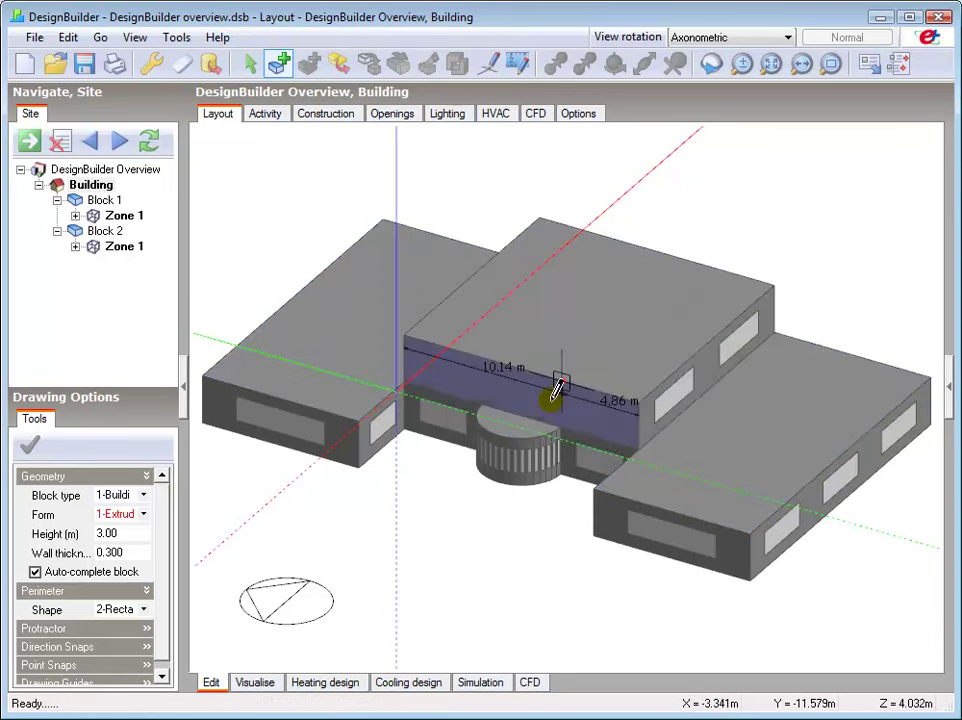
key(Escape)
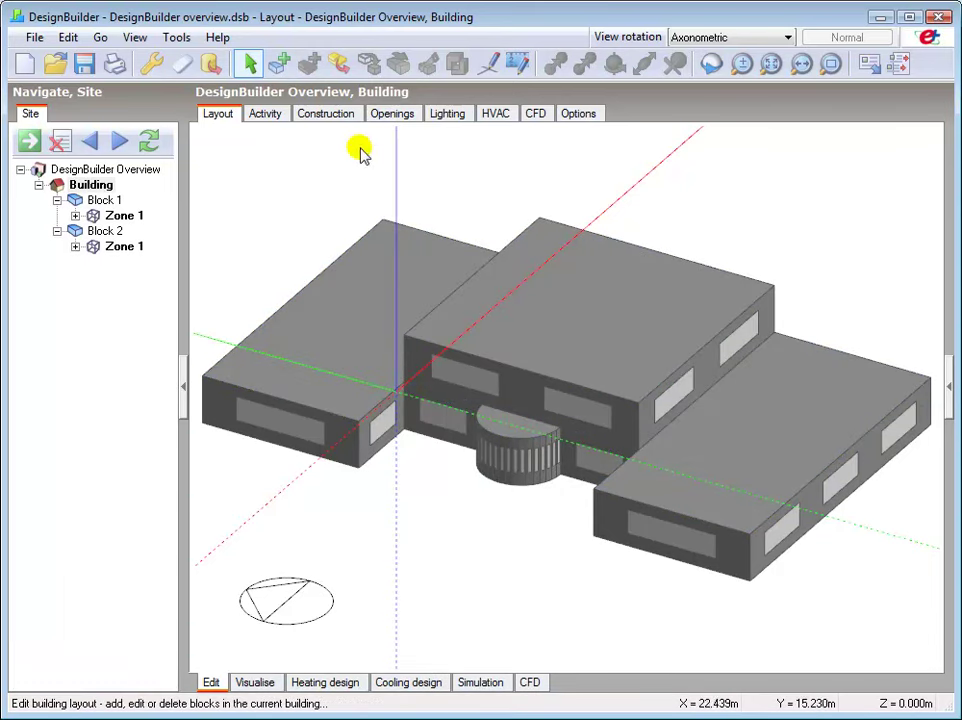
Step: Draw a 6 m vertical construction line upward from the upper front corner of the wing without the bay, beside the recess
click(489, 64)
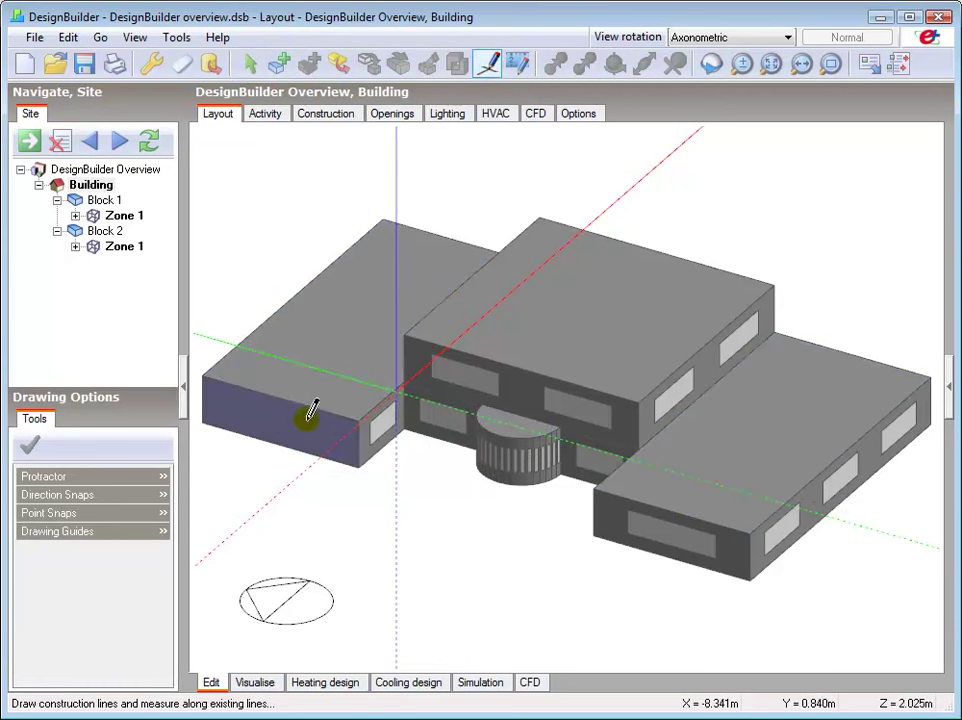
click(361, 421)
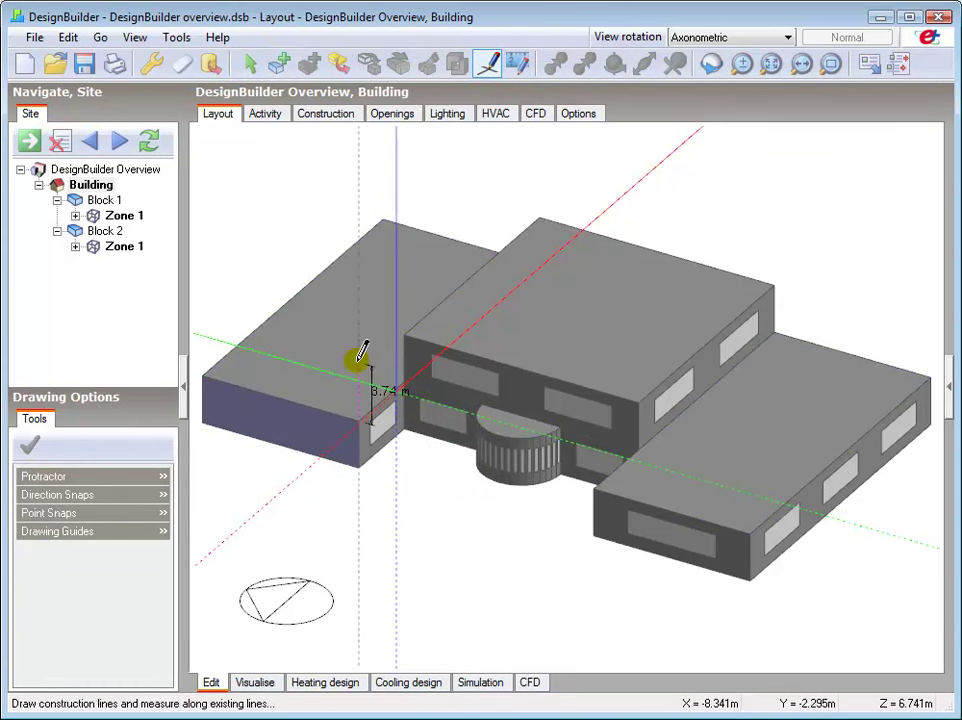
text(6)
key(Return)
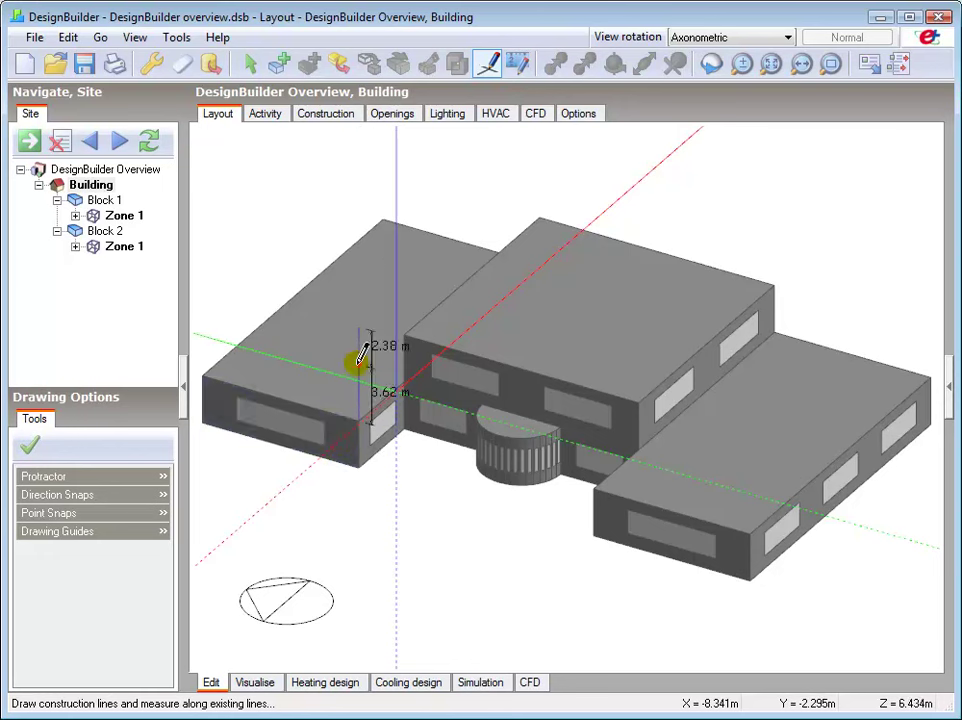
key(Escape)
Step: Add an extruded polygon block above that wing, drawing a sloping front profile up to the construction line and extruding it 20 m to the back
click(278, 62)
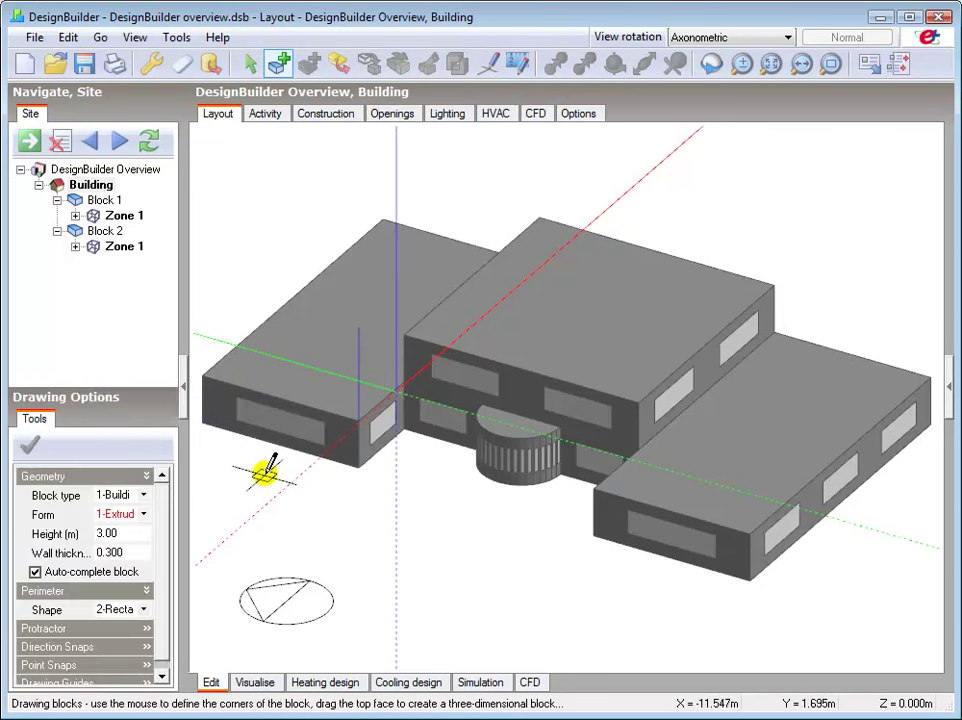
click(126, 611)
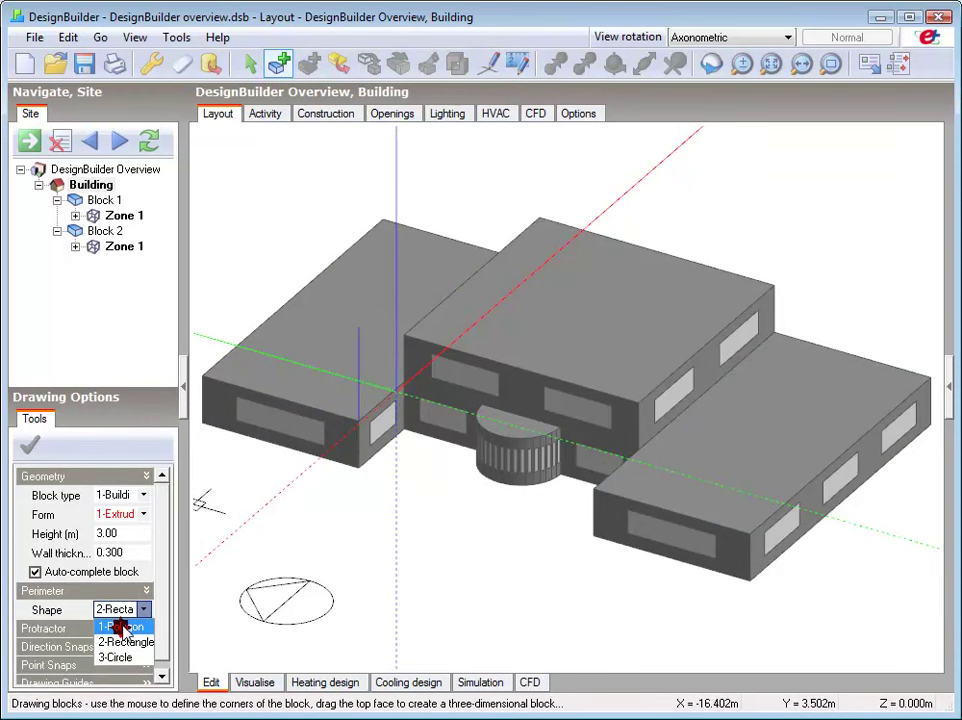
click(120, 627)
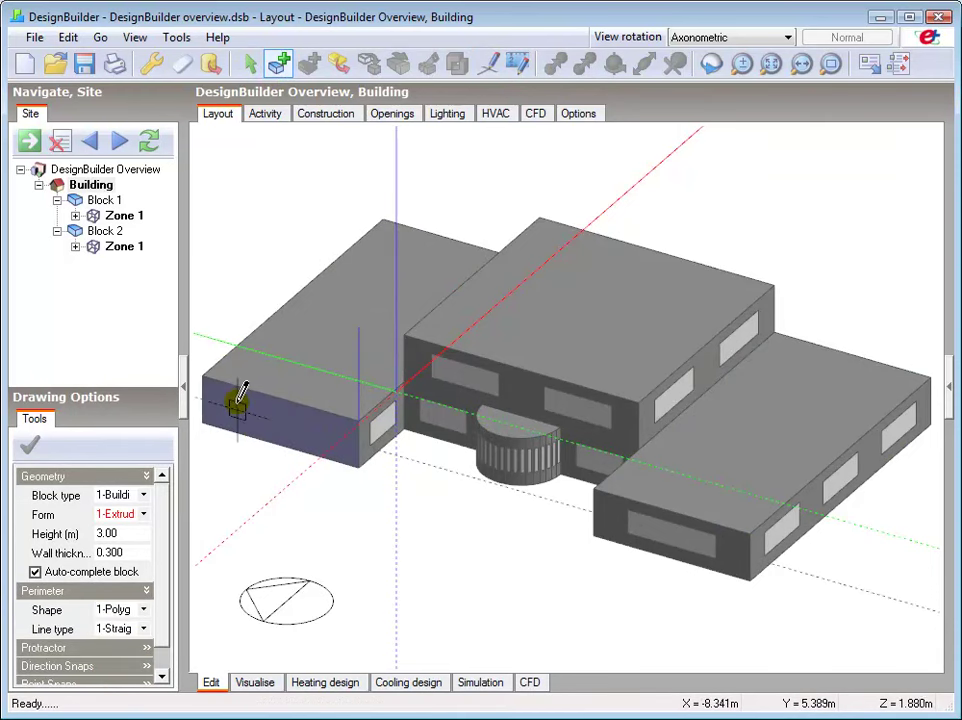
click(204, 343)
click(360, 325)
click(360, 412)
click(205, 369)
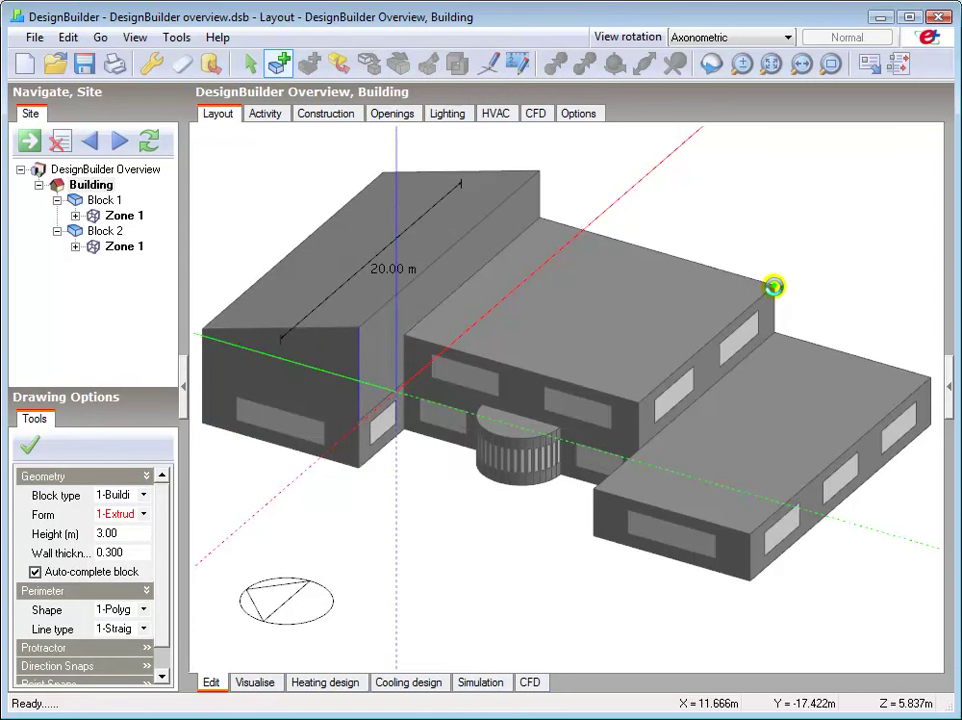
click(774, 287)
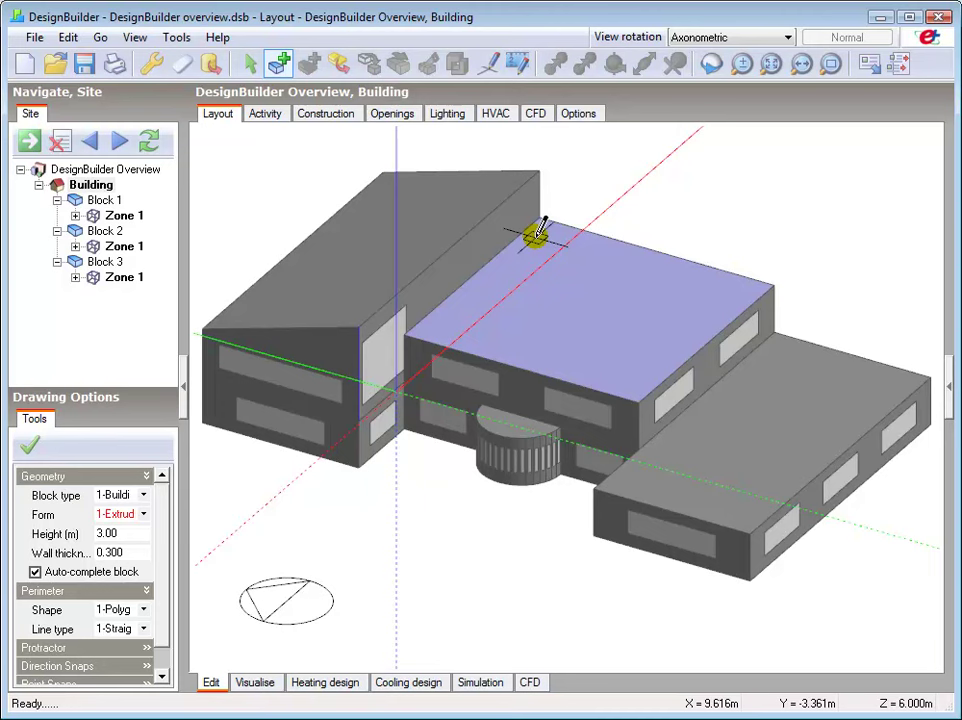
key(Escape)
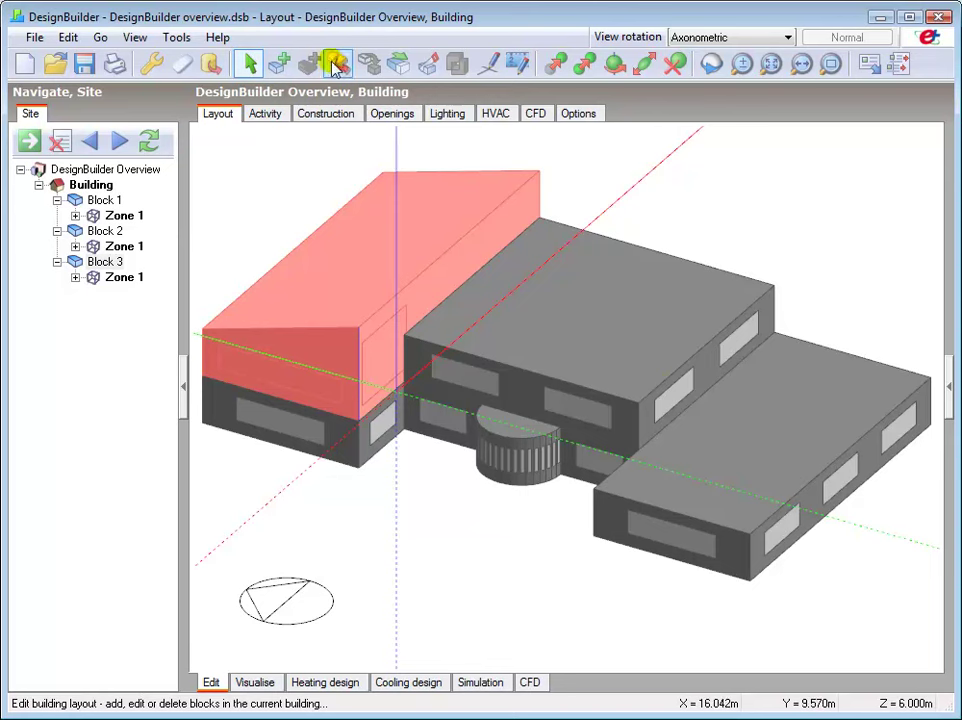
Step: Add a 6 m high rectangular block measuring 10 m by 20 m on top of the opposite, single-storey wing
click(278, 63)
click(121, 533)
drag(121, 533, 98, 537)
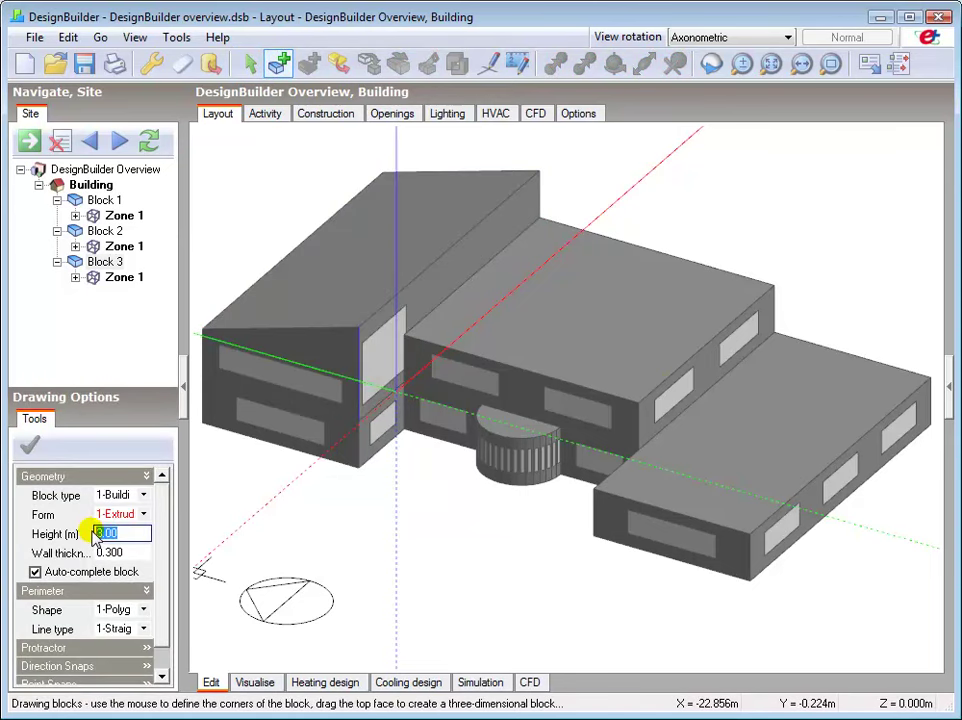
text(6)
click(118, 610)
click(118, 642)
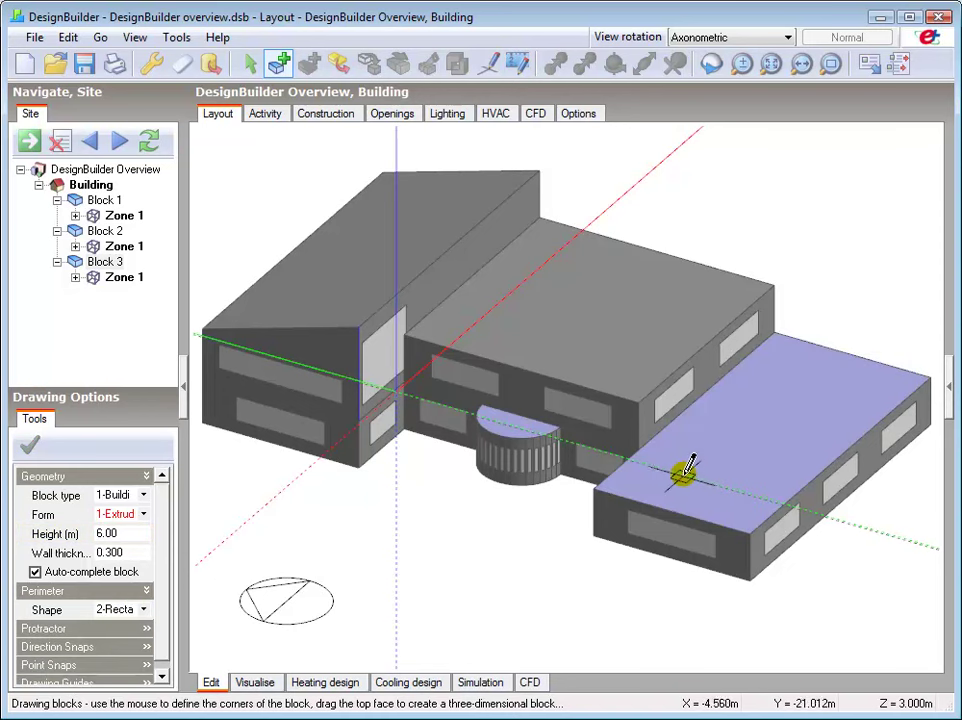
click(595, 488)
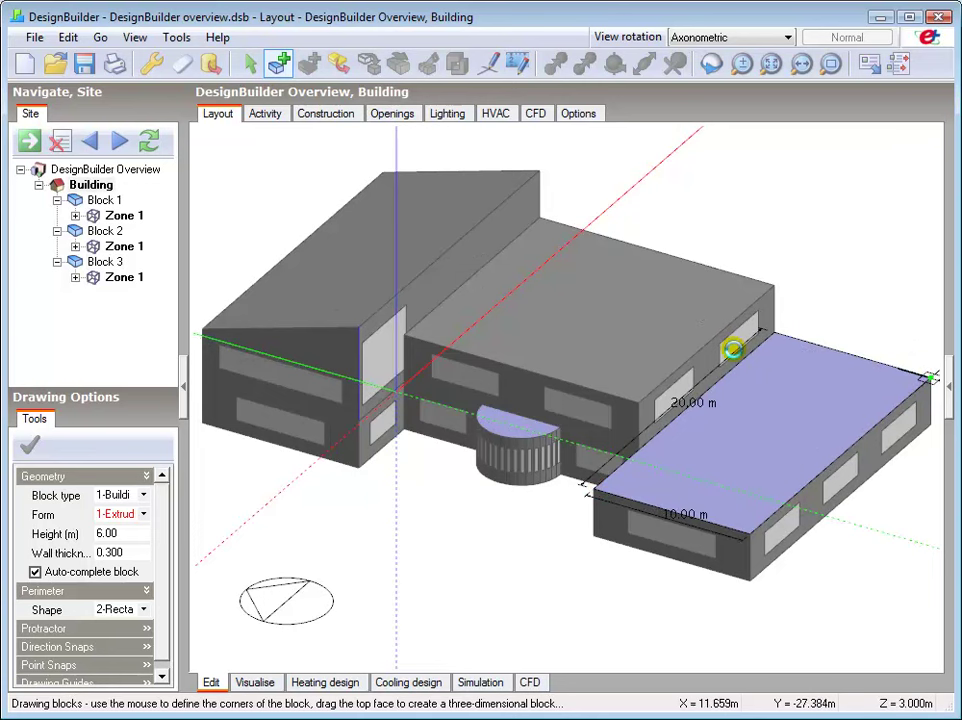
Step: Cut the 6 m upper block with a plane drawn on its front face, sloping from the upper inner corner to the outer edge's midpoint
click(733, 350)
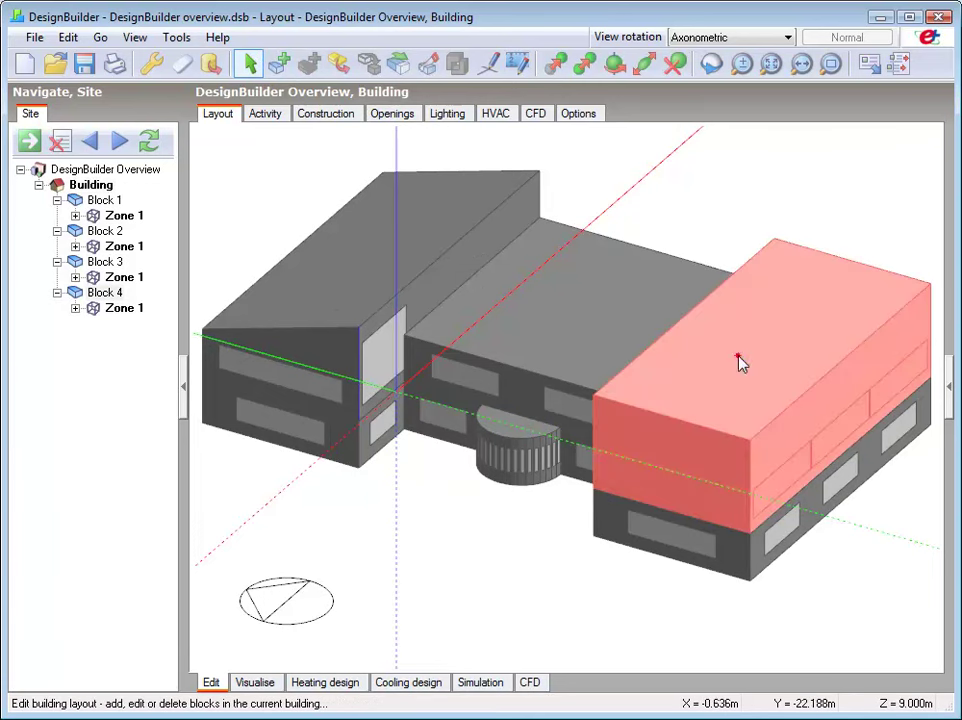
click(427, 63)
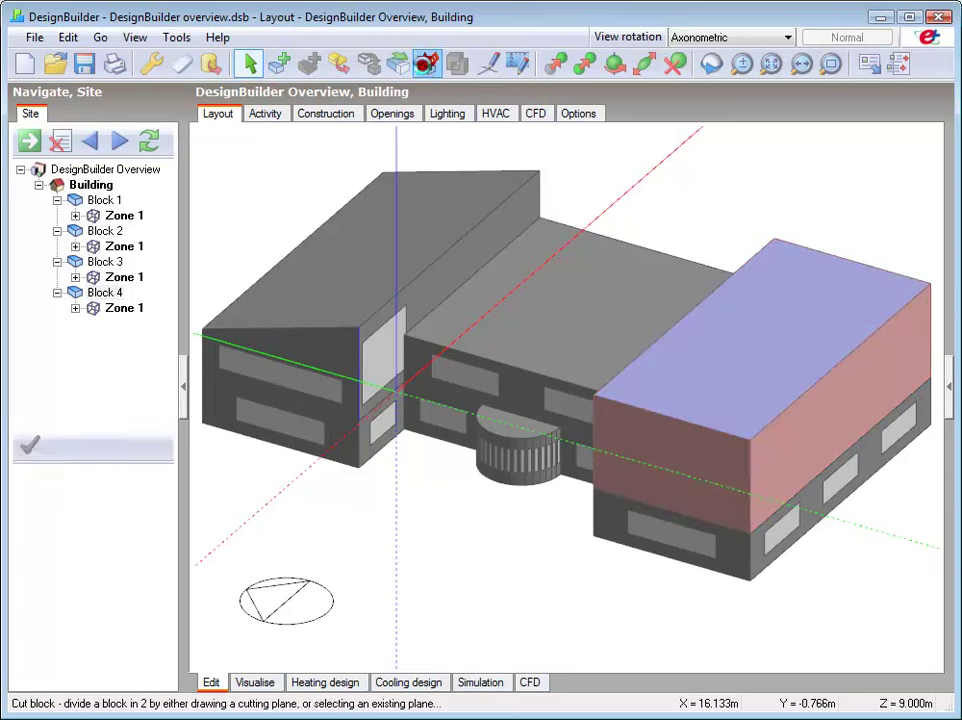
click(159, 494)
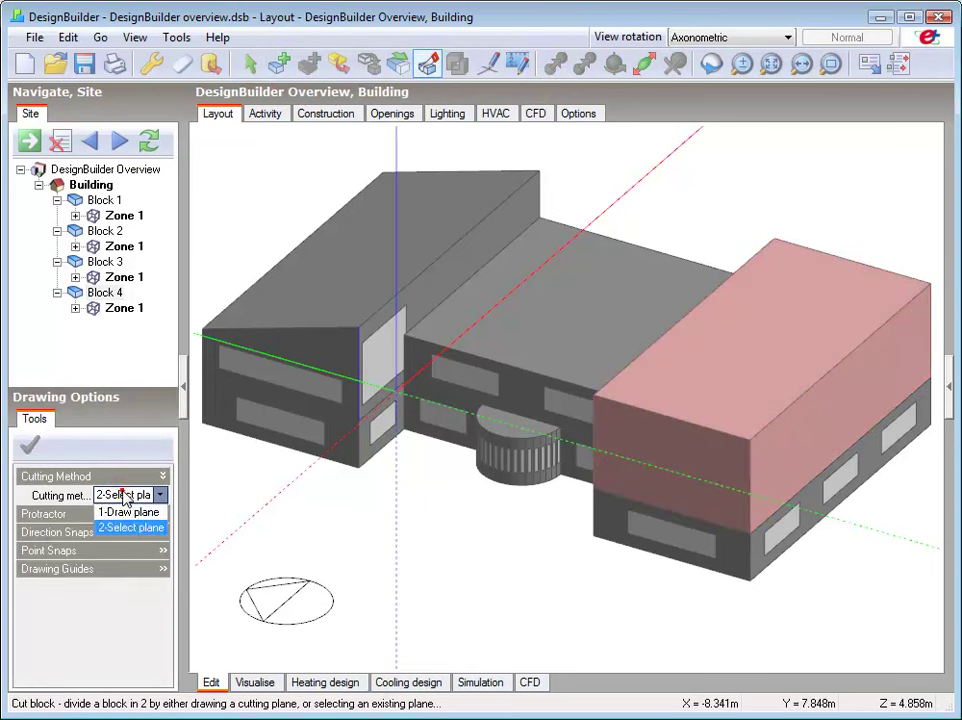
click(131, 509)
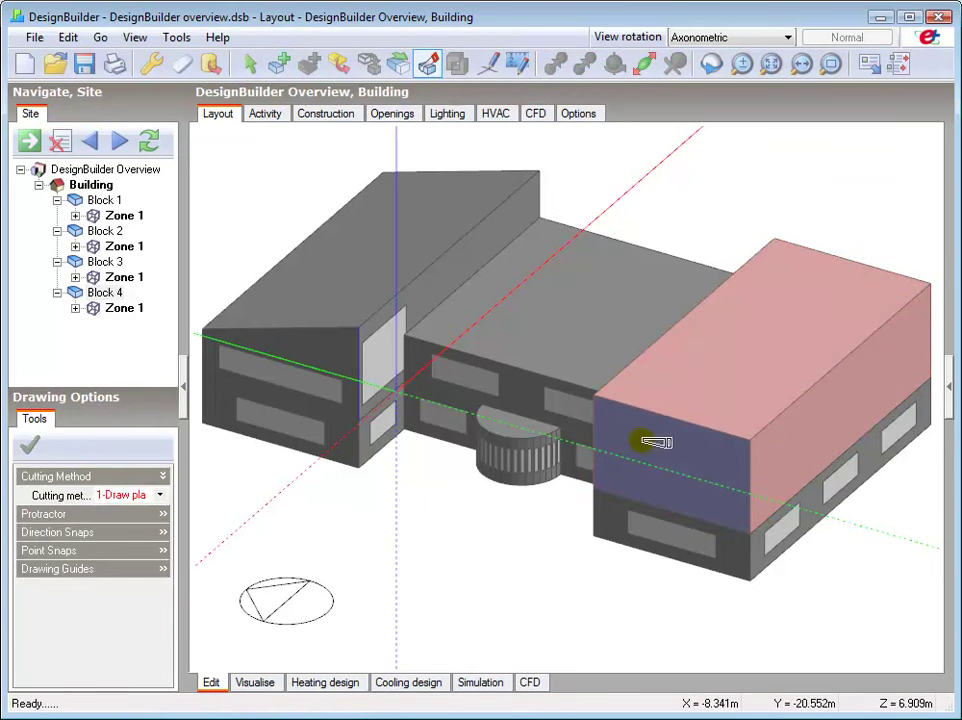
click(600, 400)
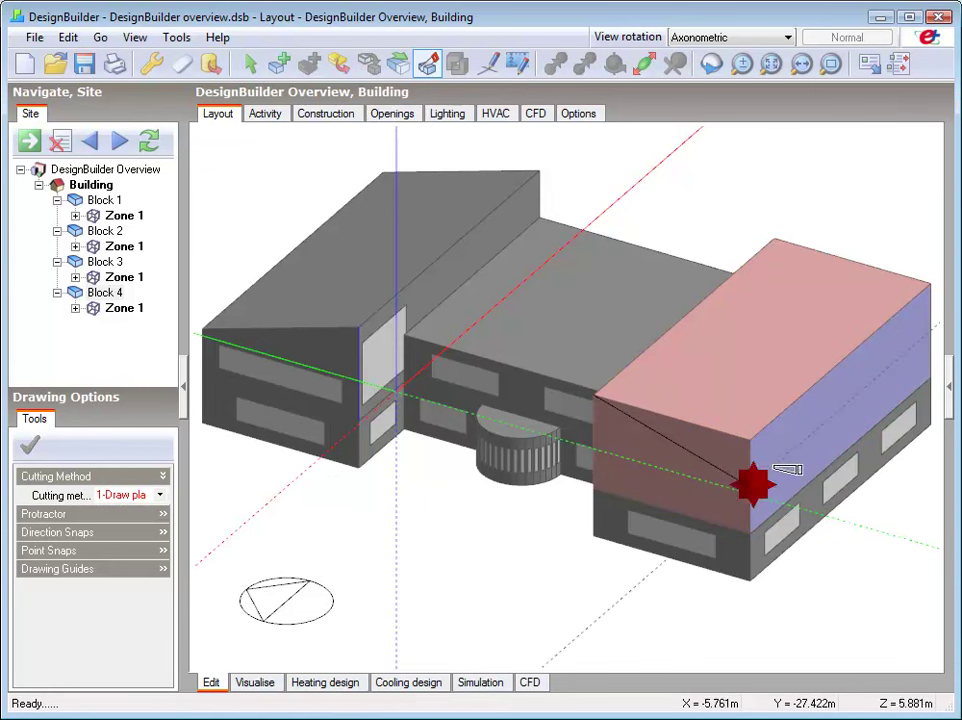
click(753, 484)
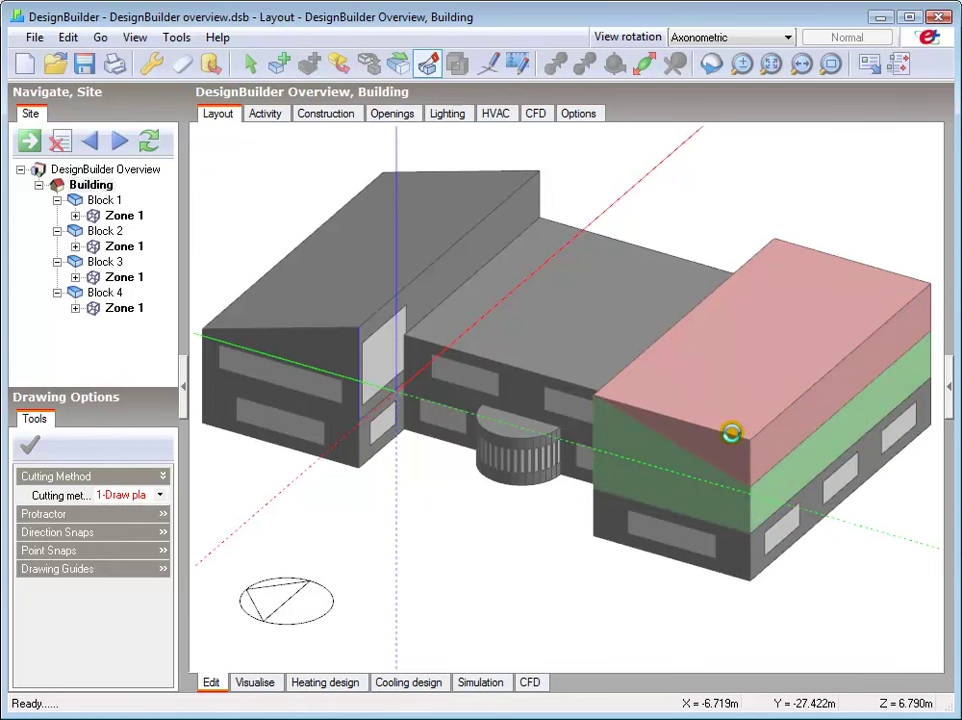
Step: Delete the upper wedge of the cut block so the wing has a sloping roof
click(729, 418)
right_click(730, 410)
click(781, 256)
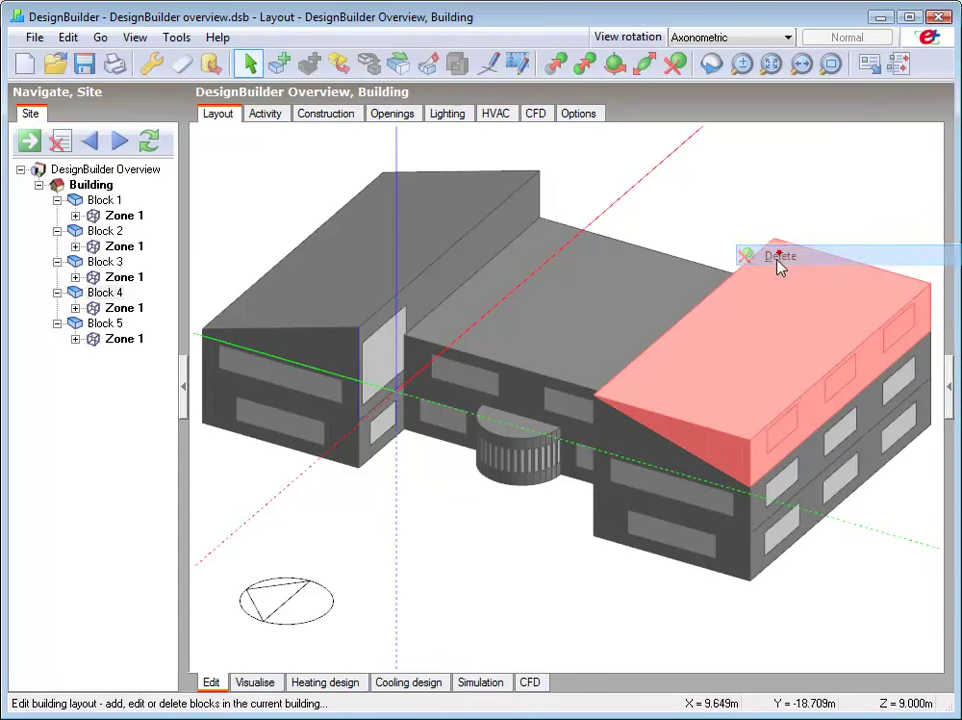
click(469, 425)
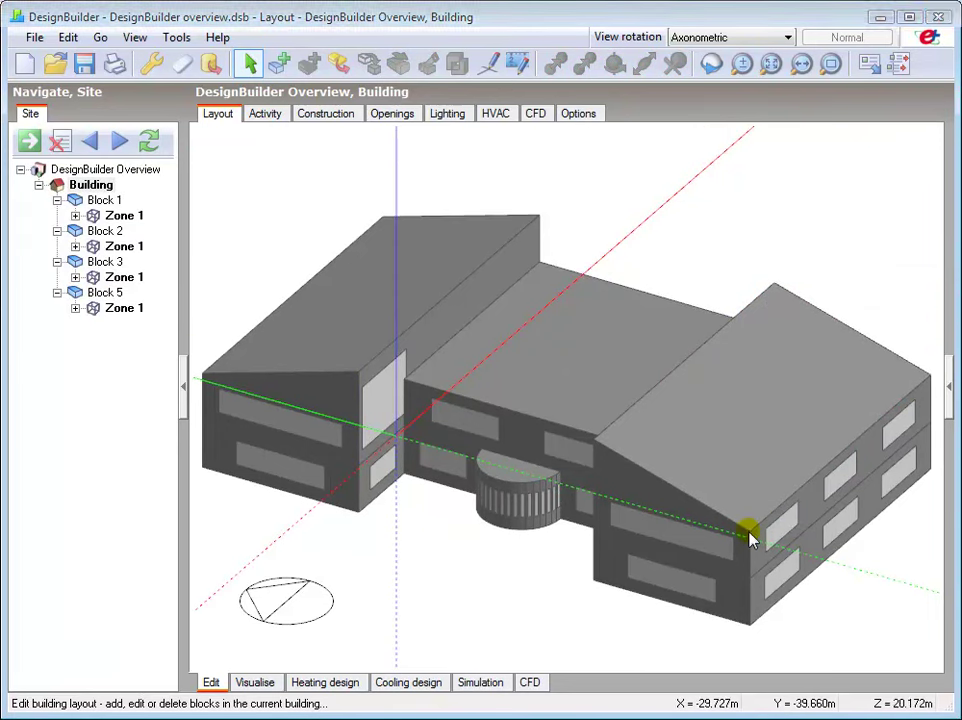
Step: Draw two construction lines from the midpoint of the wing's outer eaves edge: 2 m vertically upward and 1 m along the edge
click(711, 63)
drag(812, 409, 678, 426)
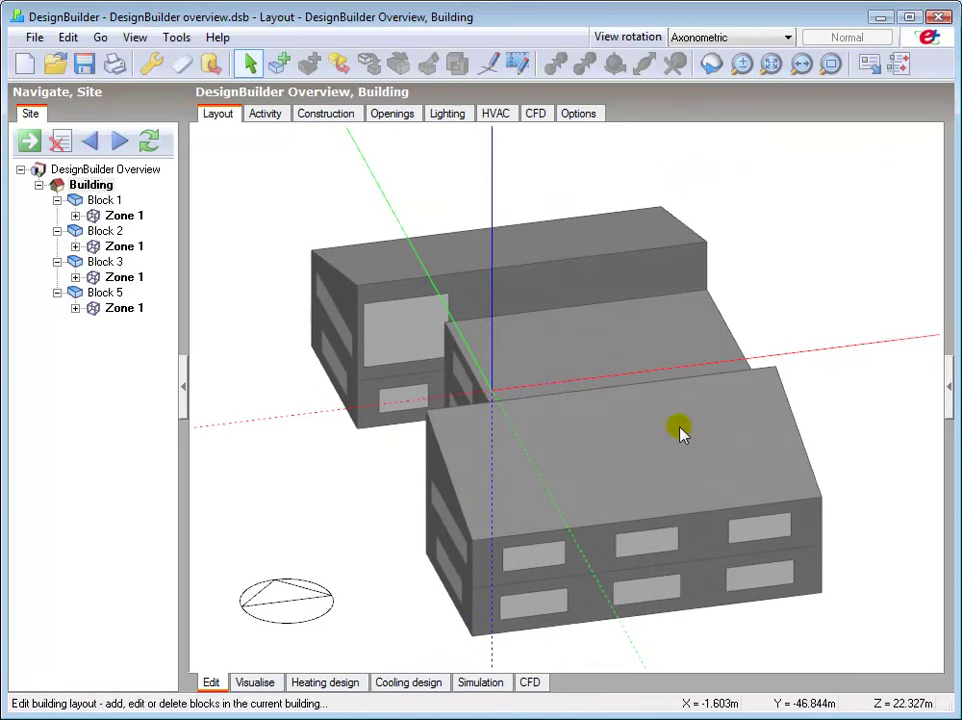
click(489, 65)
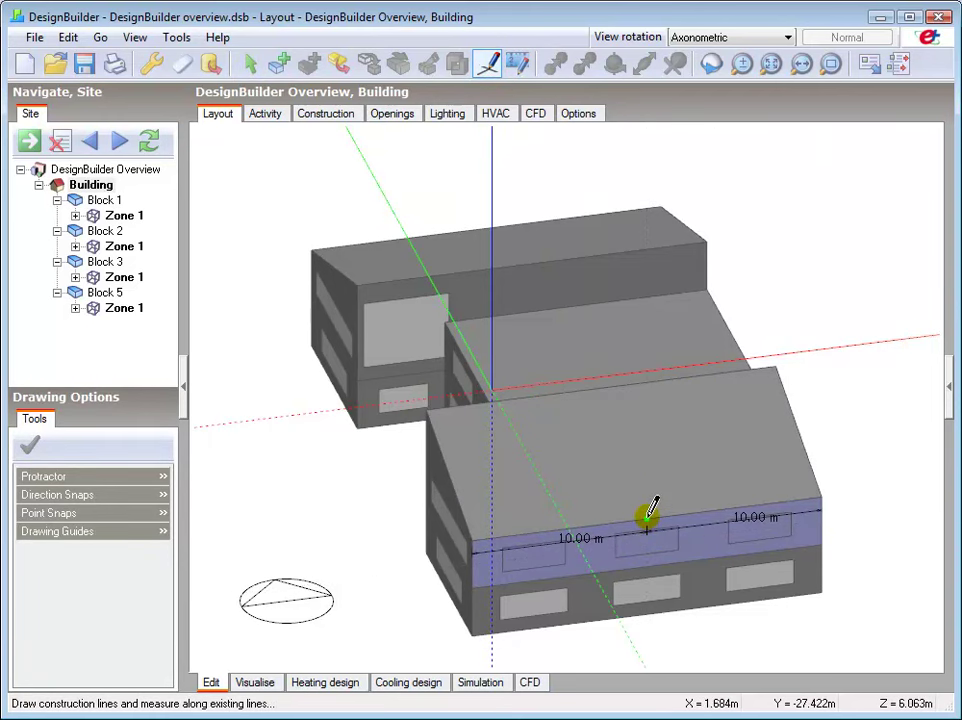
click(647, 518)
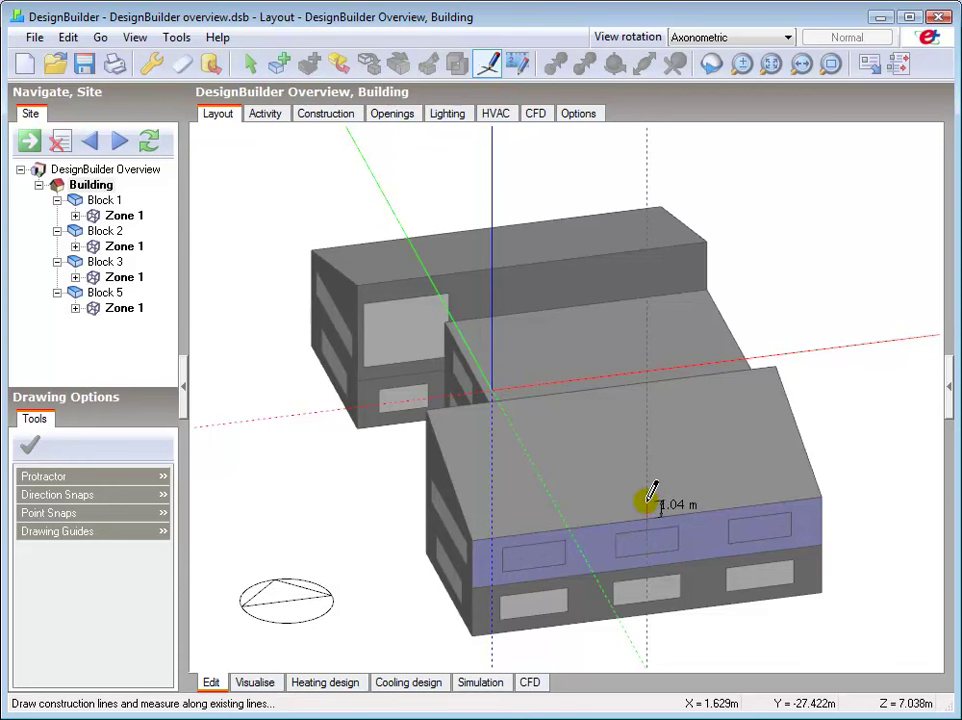
text(2)
key(Return)
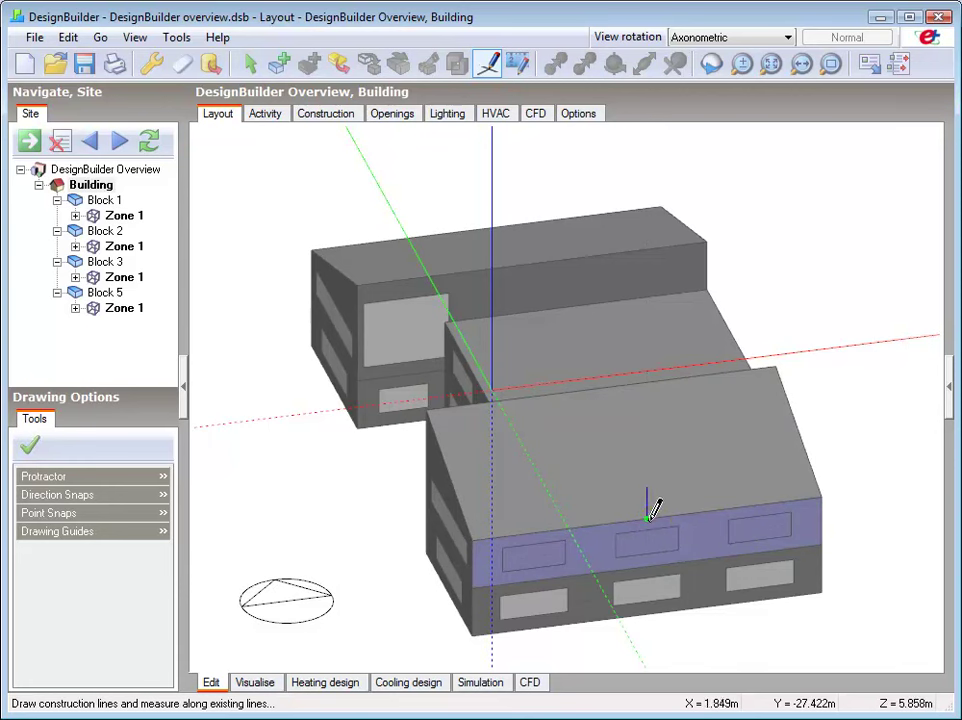
text(1)
key(Return)
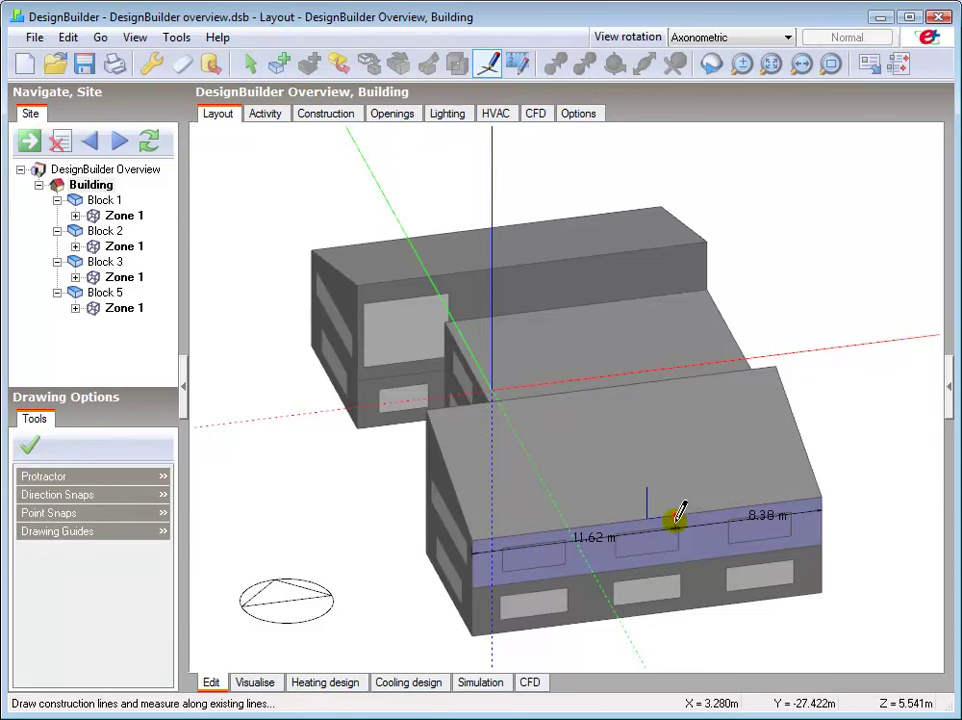
key(Escape)
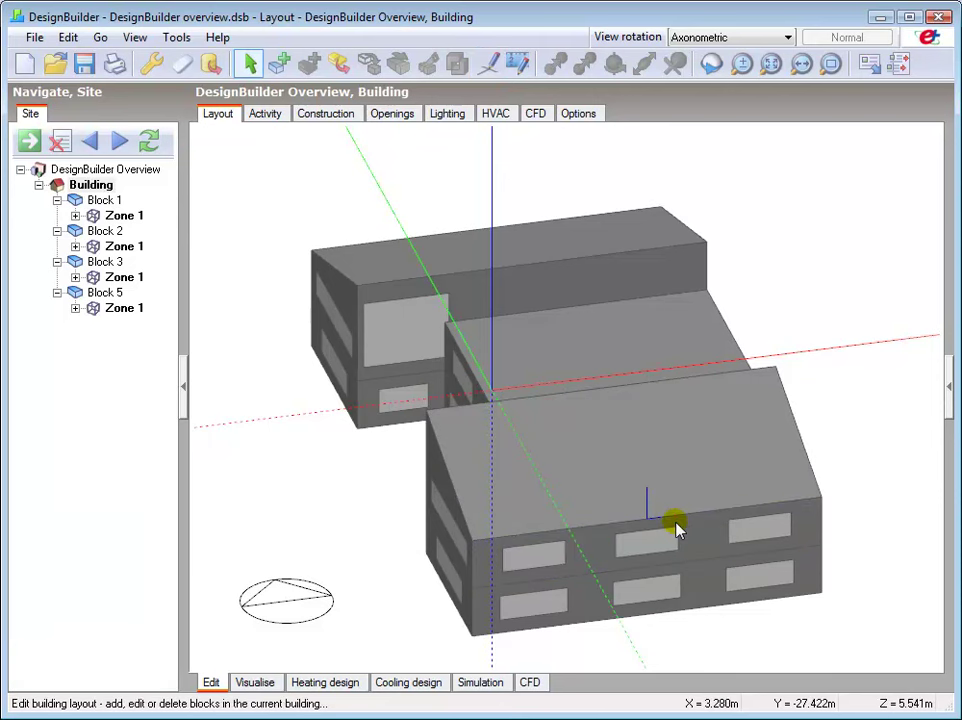
Step: Draw an extruded outline block's gabled profile about 2 m wide on the eaves, with 1 m sides and its apex atop the vertical construction line
click(832, 64)
click(697, 573)
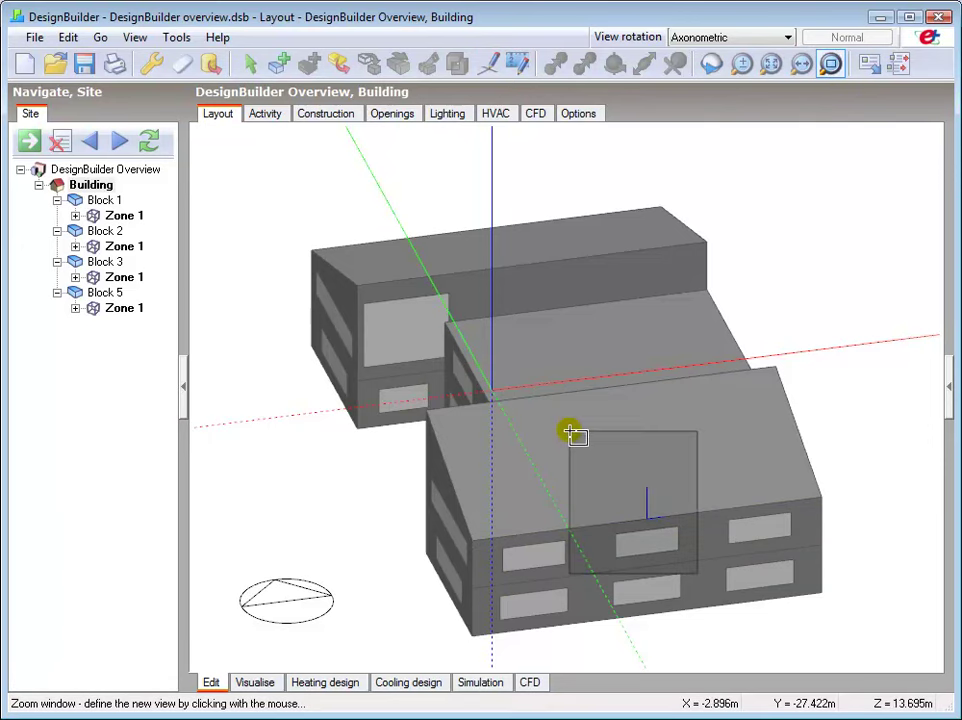
click(570, 432)
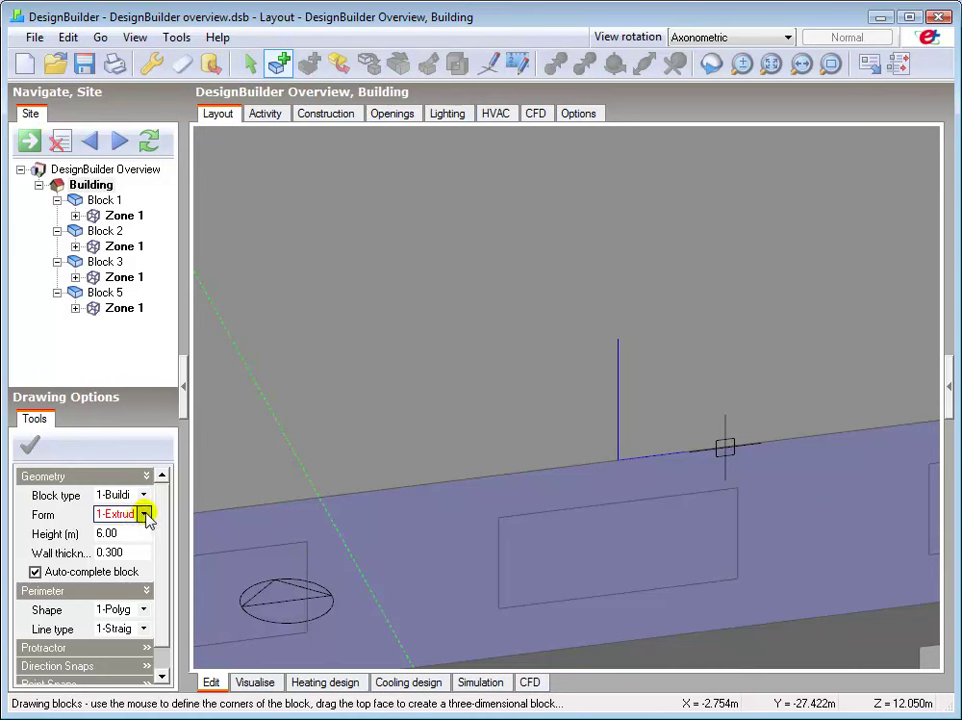
click(144, 494)
click(146, 524)
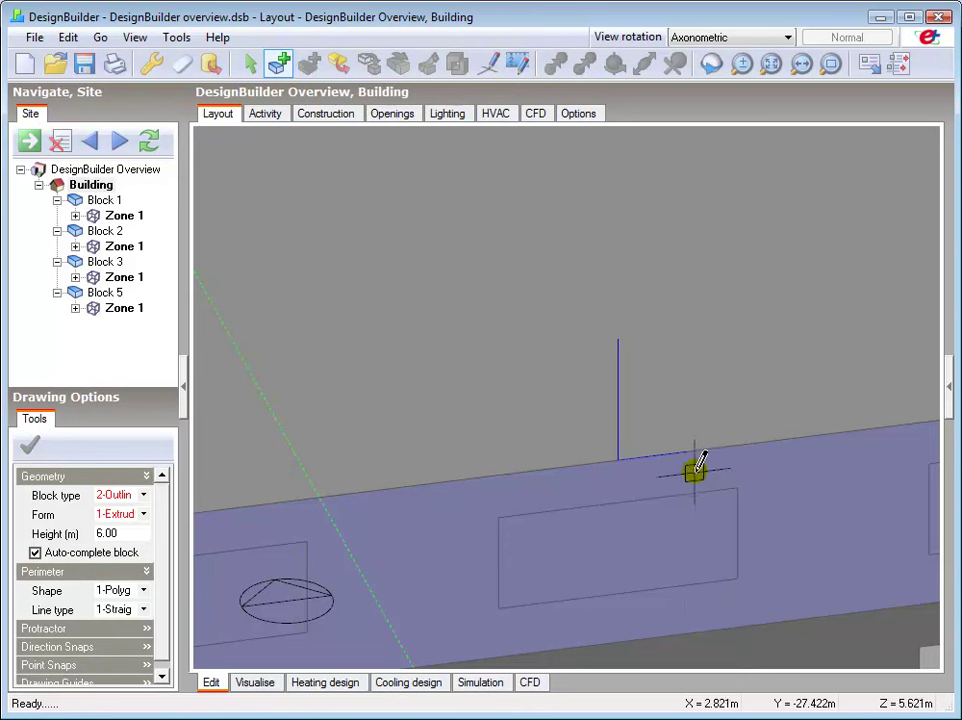
click(686, 450)
click(579, 444)
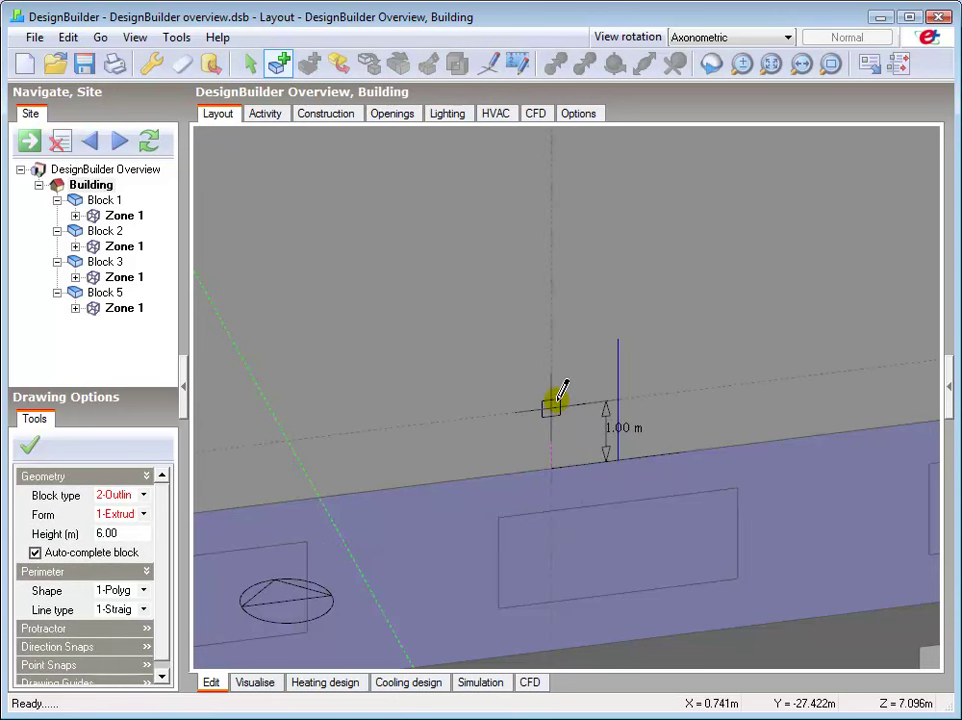
click(552, 405)
click(618, 340)
click(687, 392)
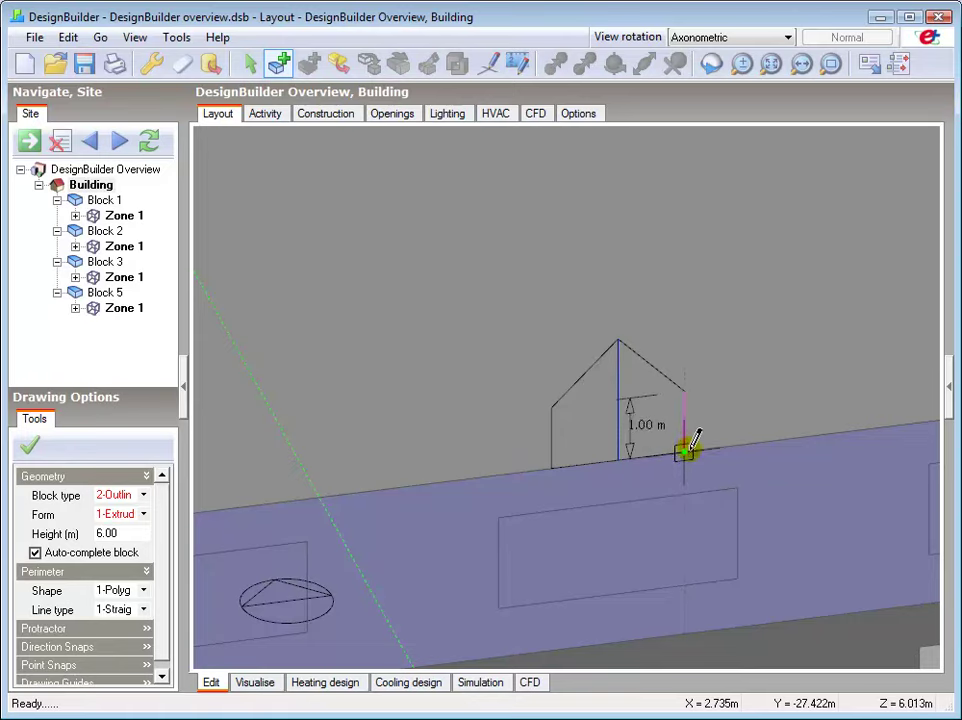
click(687, 447)
Step: Extrude the gabled profile back through the sloping roof until it extends over the middle section's flat roof
scroll(592, 412, down, 3)
scroll(592, 412, down, 4)
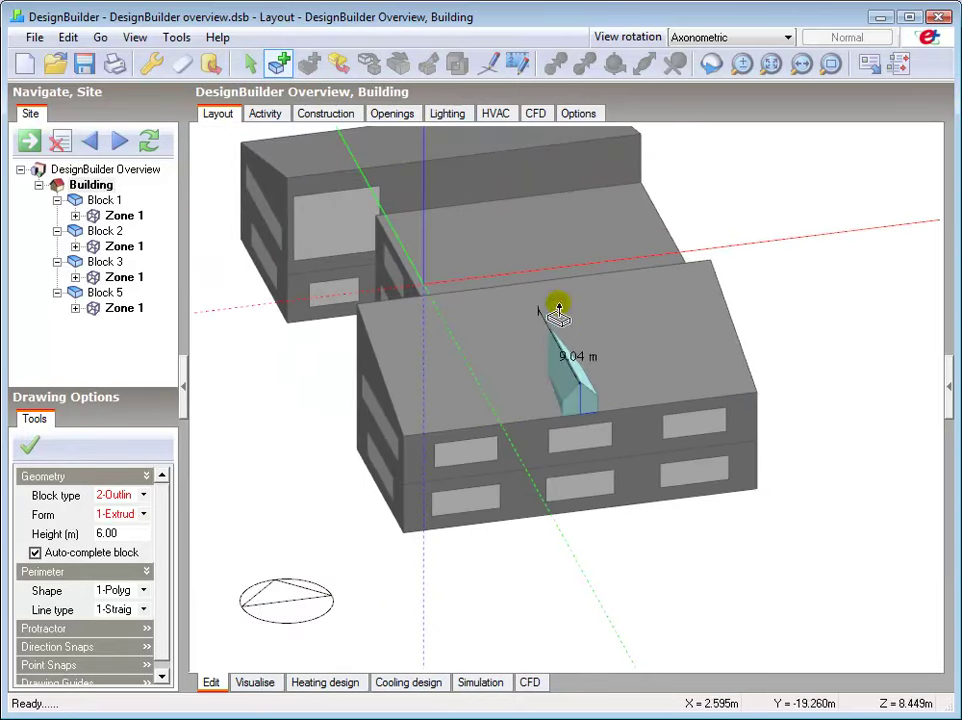
click(466, 243)
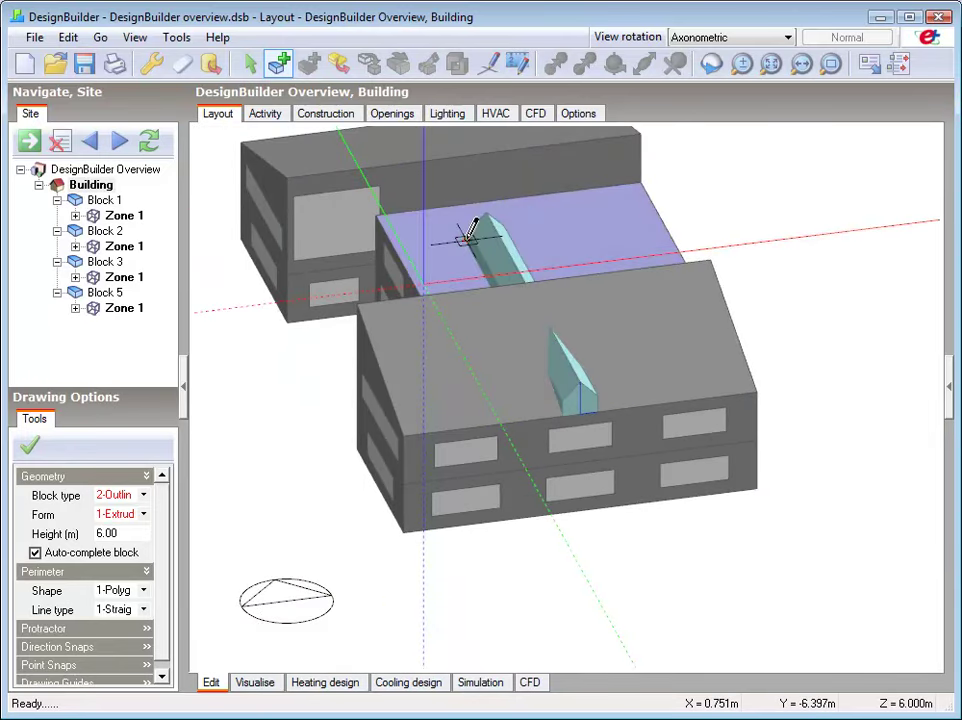
key(Escape)
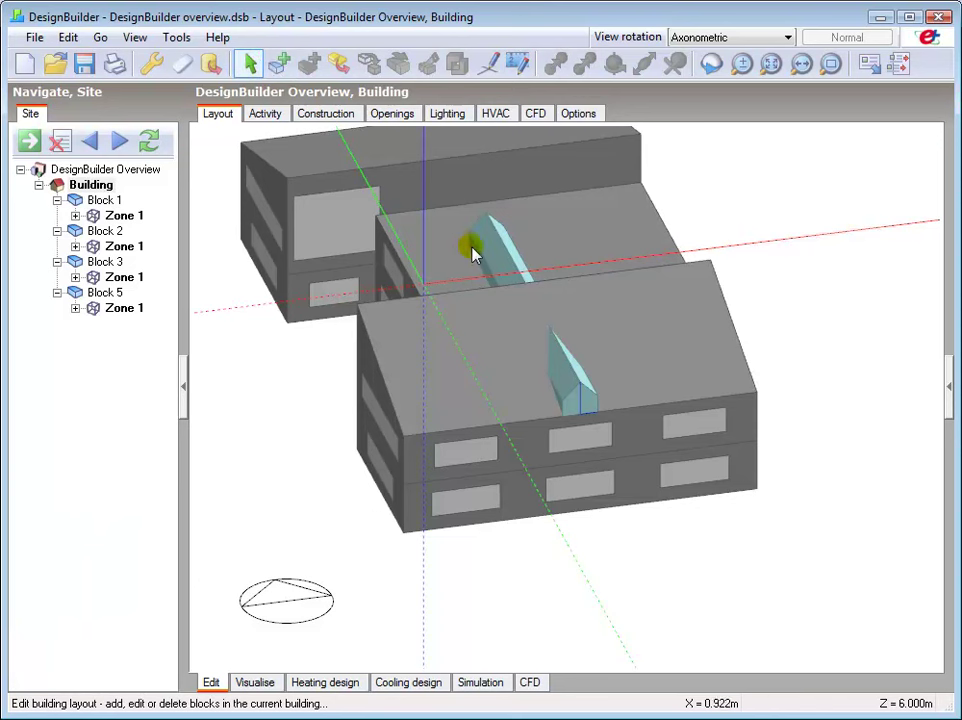
Step: Cut the gabled outline block using the Select plane method, with the wing's sloping roof surface as the cutting plane
click(562, 379)
click(427, 63)
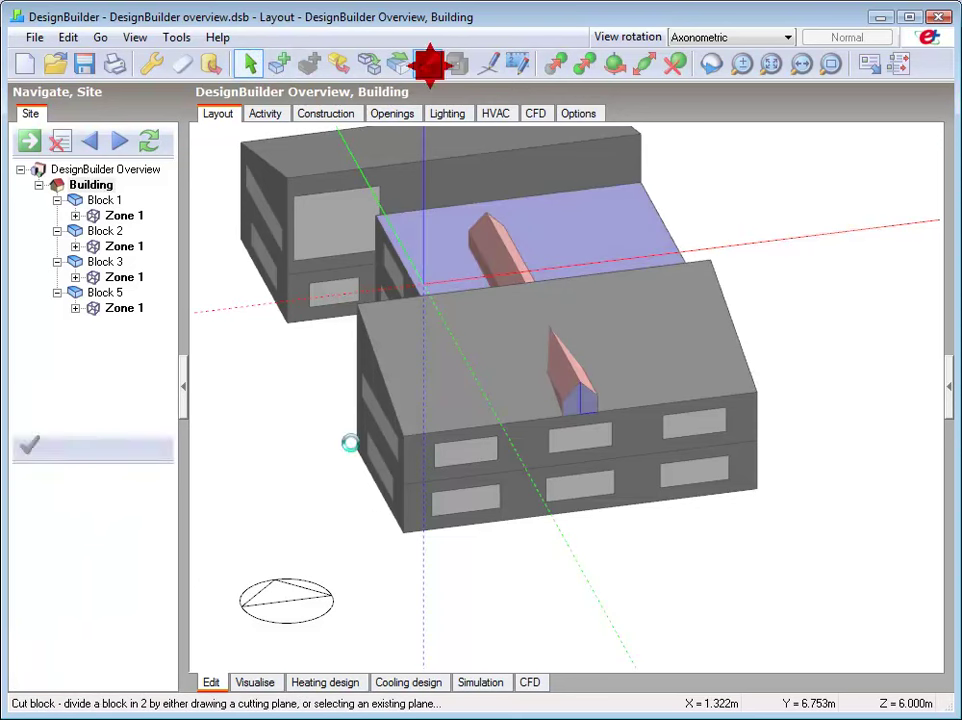
click(142, 494)
click(130, 524)
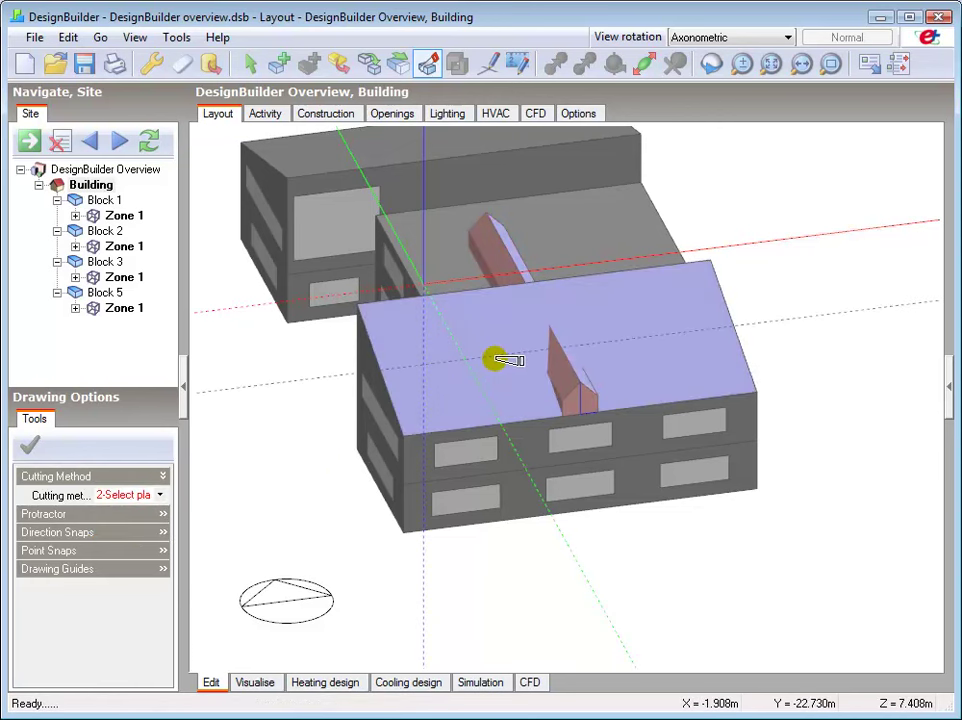
click(500, 358)
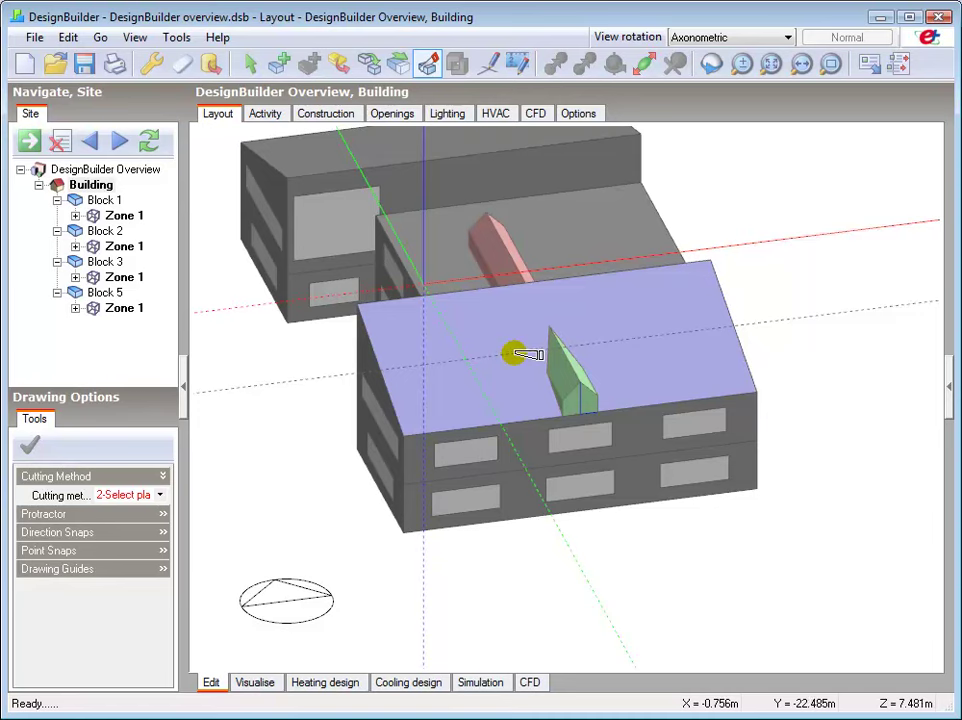
click(513, 355)
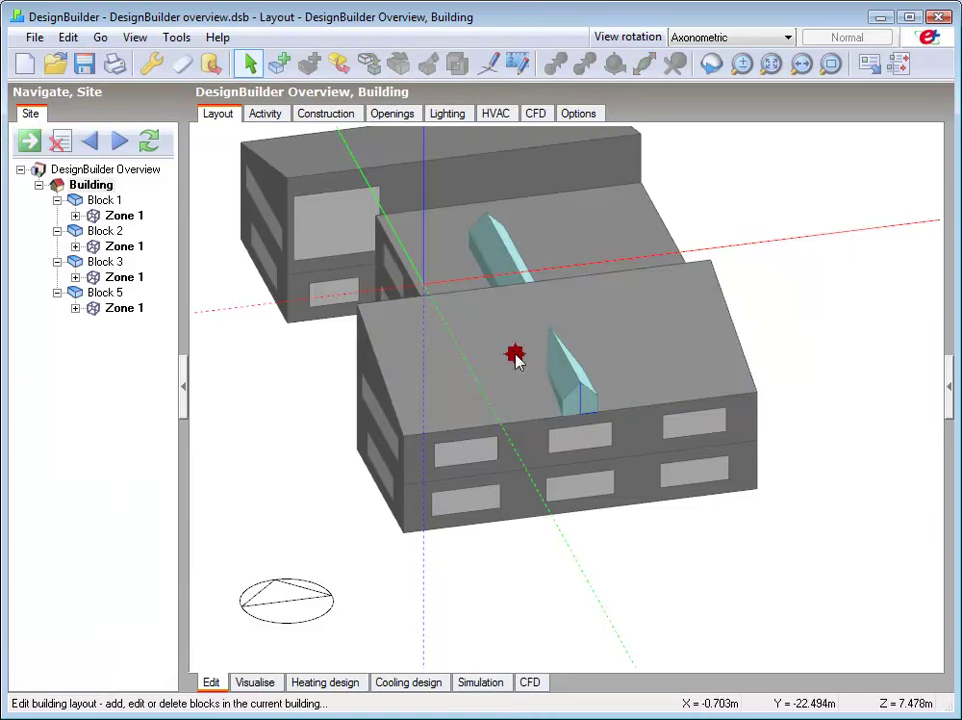
Step: Delete the cut-off part of the outline block that projects over the middle section
right_click(500, 260)
click(550, 425)
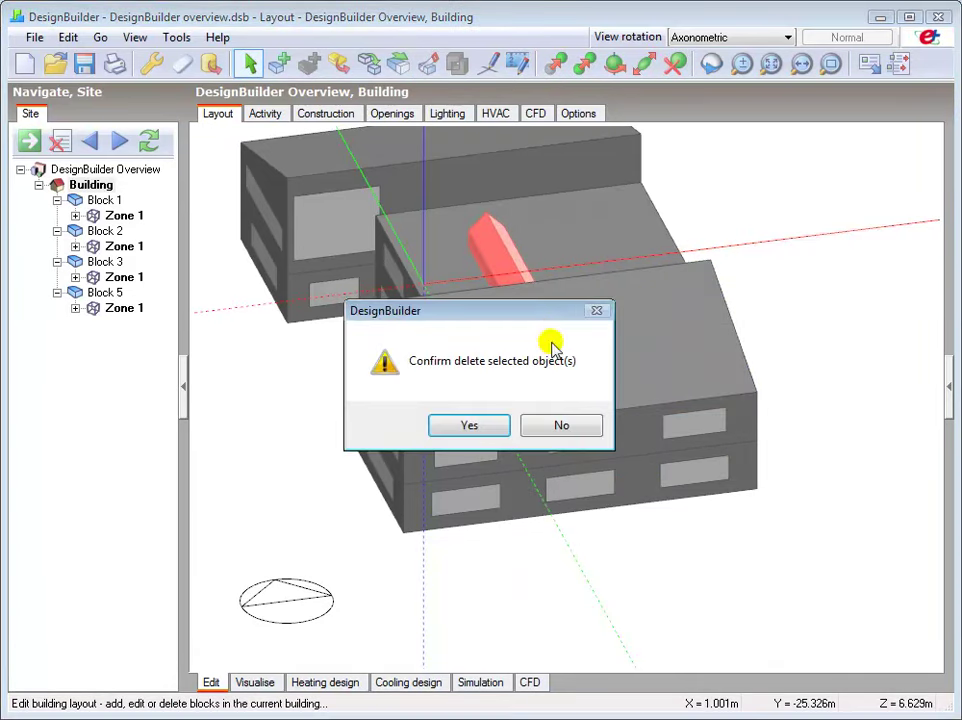
click(492, 426)
Step: Convert the remaining dormer outline to a building block with a wall thickness of 0.01 m
right_click(568, 374)
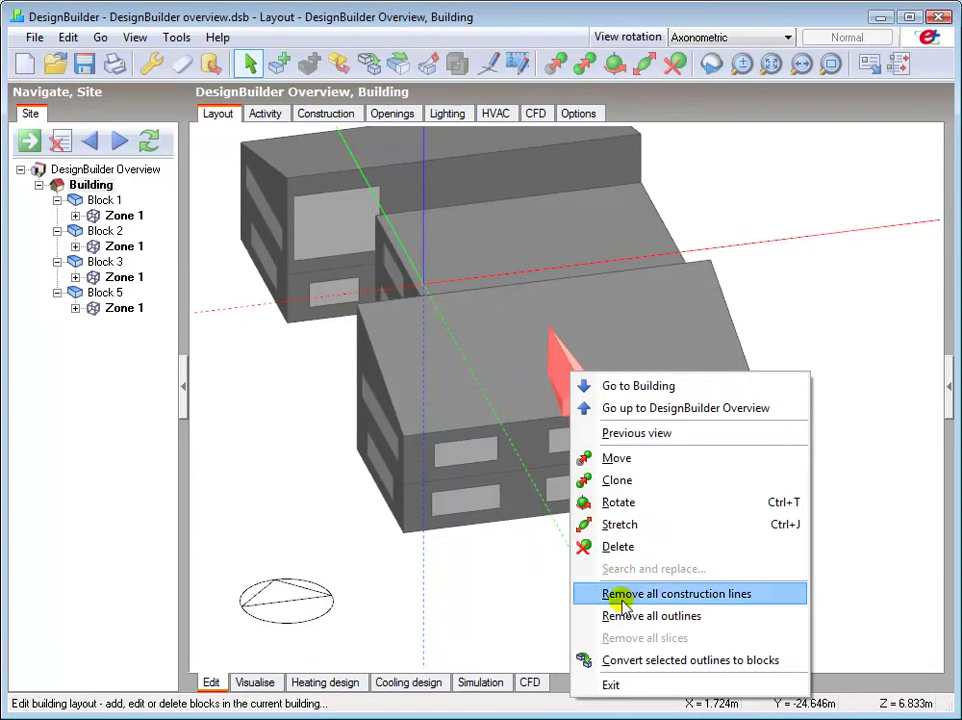
click(578, 659)
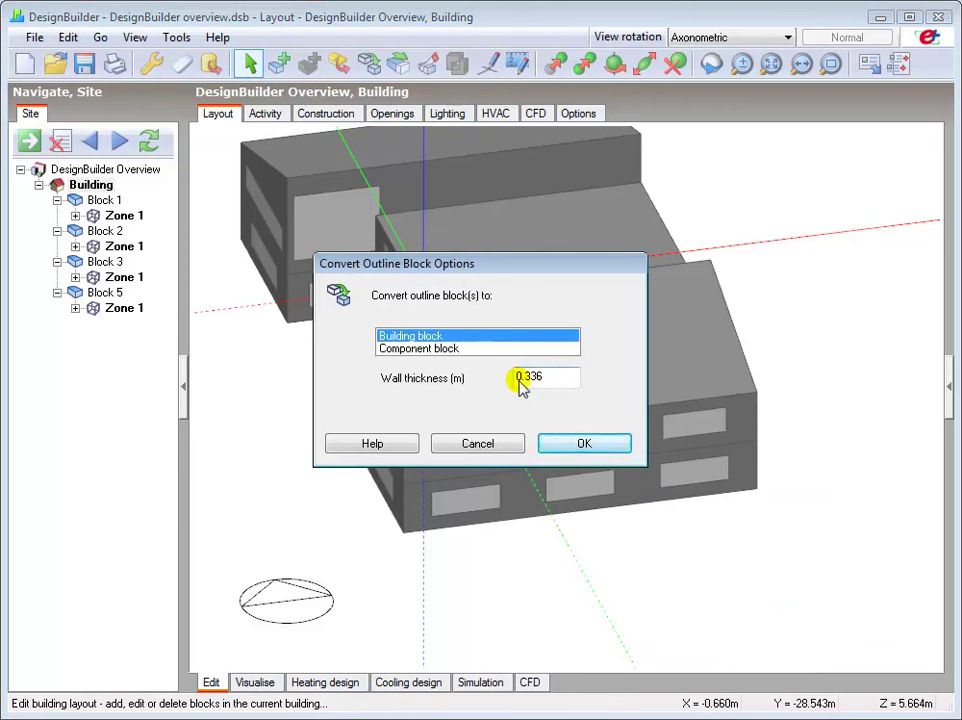
drag(525, 378, 571, 380)
text(01)
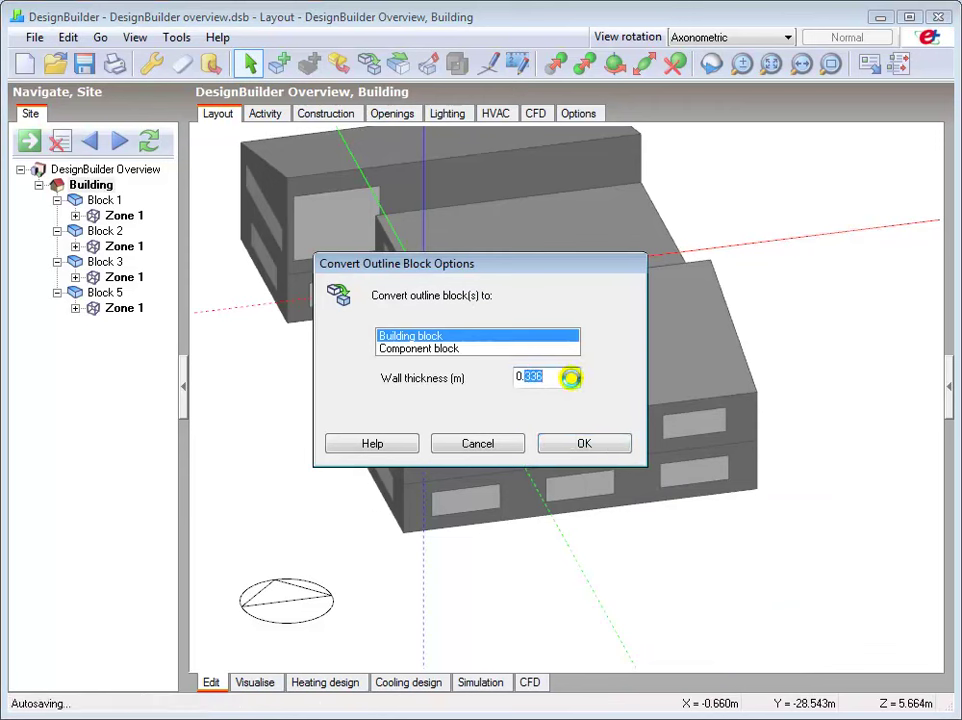
click(597, 450)
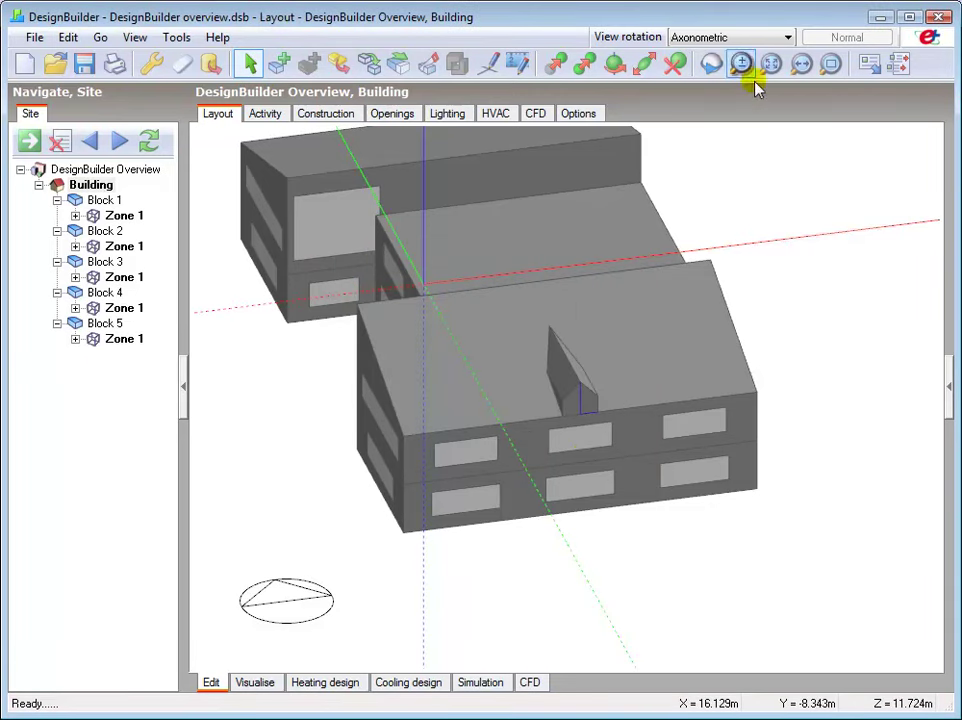
Step: Delete the dormer block from the sloping roof
click(711, 63)
drag(510, 375, 635, 352)
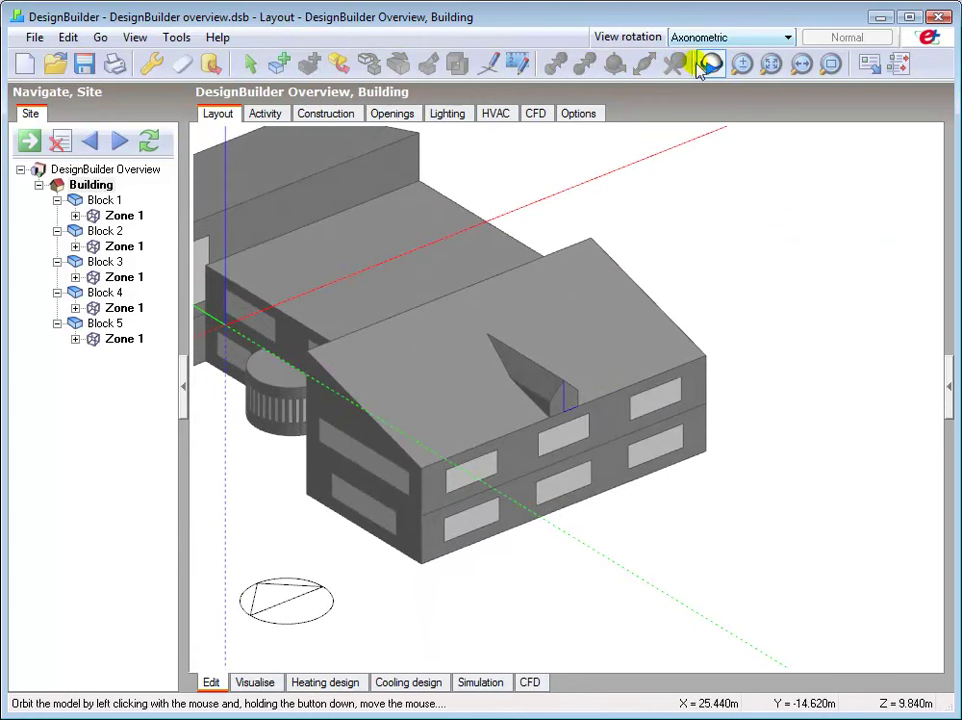
key(Escape)
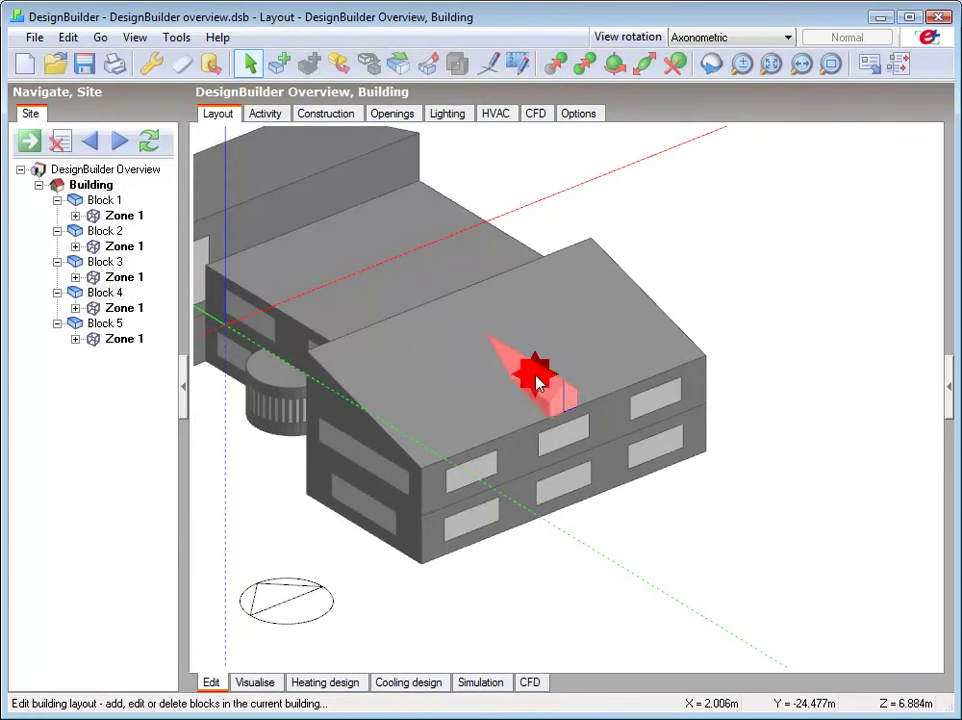
right_click(535, 378)
click(556, 543)
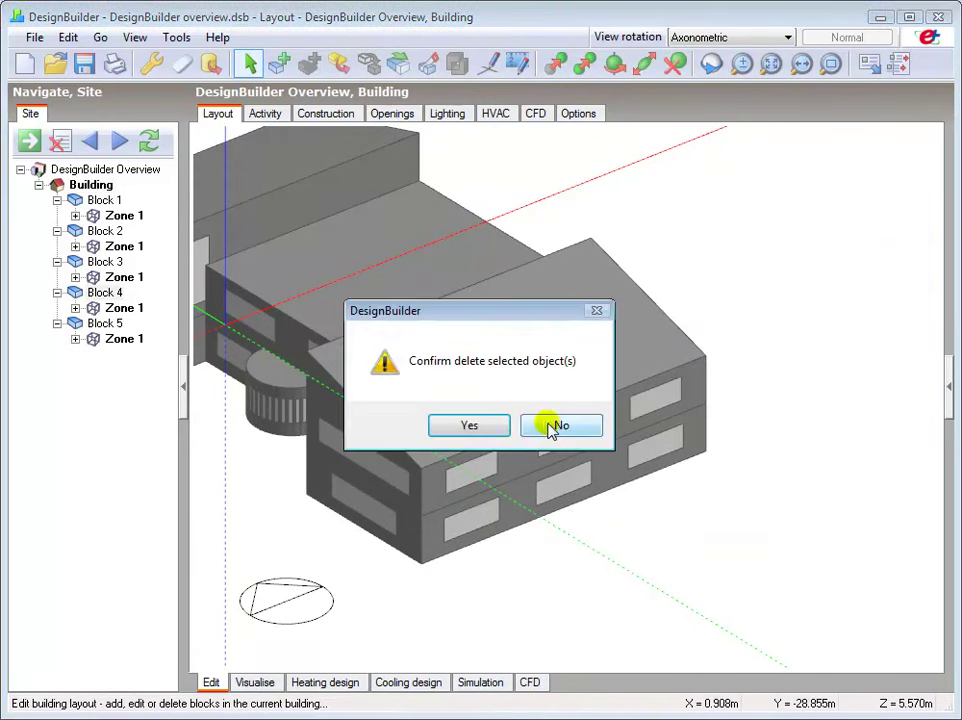
click(470, 424)
Step: Restore the standard axonometric view of the whole building and remove all construction lines
click(730, 37)
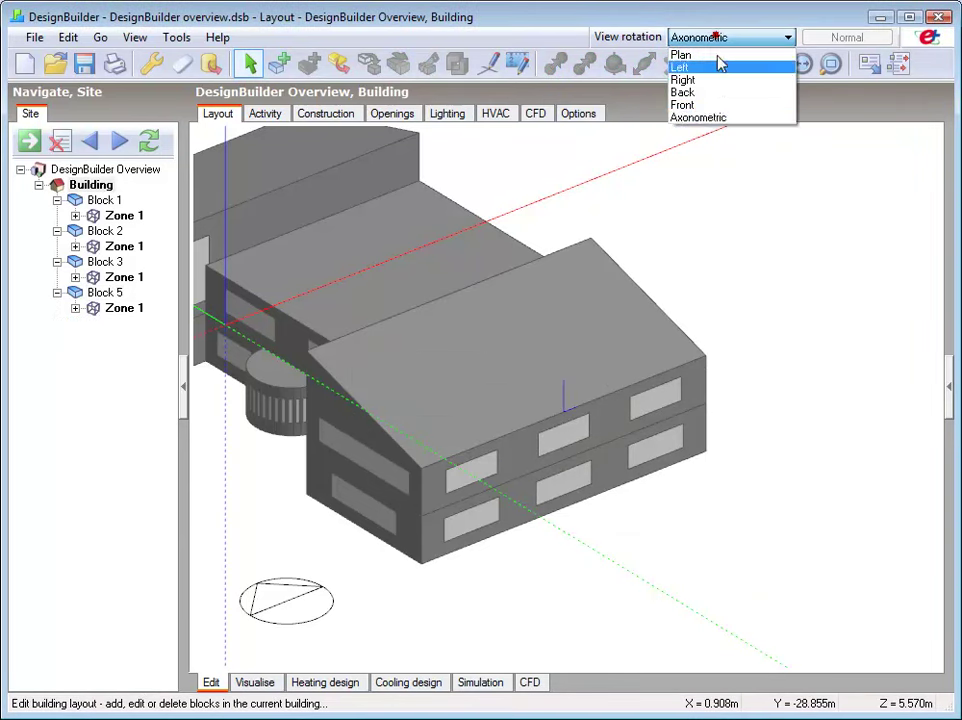
click(705, 118)
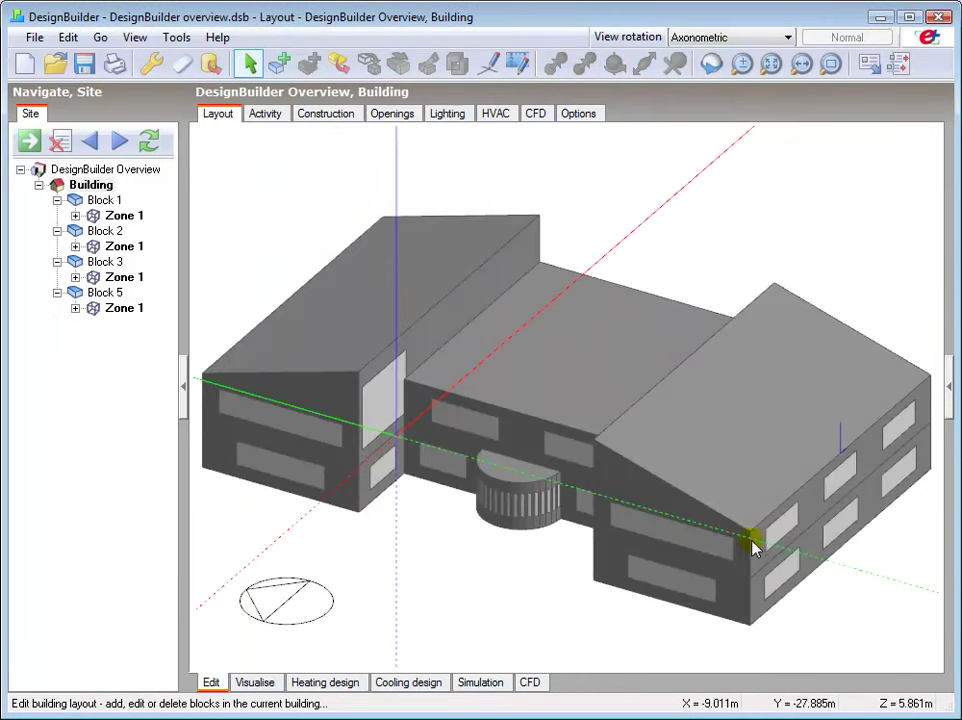
right_click(741, 482)
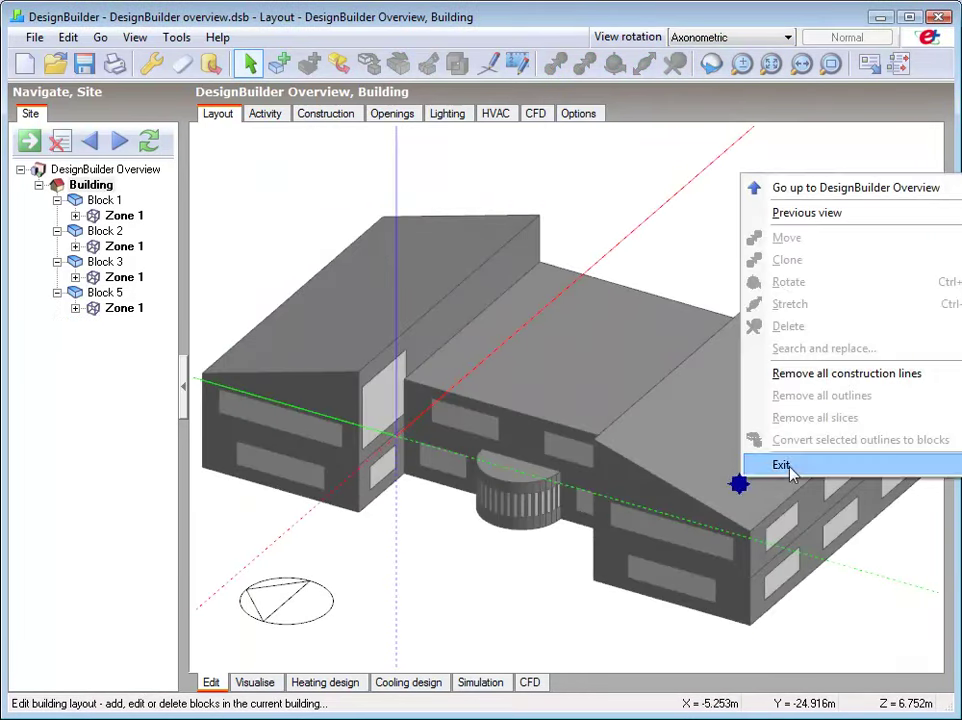
click(806, 376)
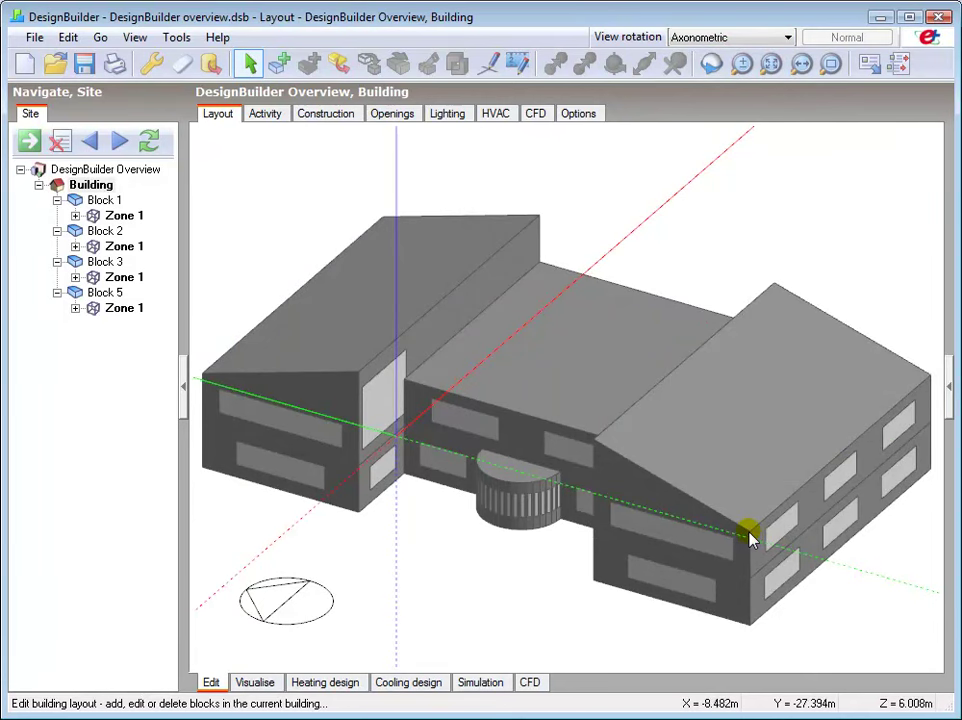
Step: Open Block 1 for editing and show its layout in plan view
double_click(510, 475)
click(704, 37)
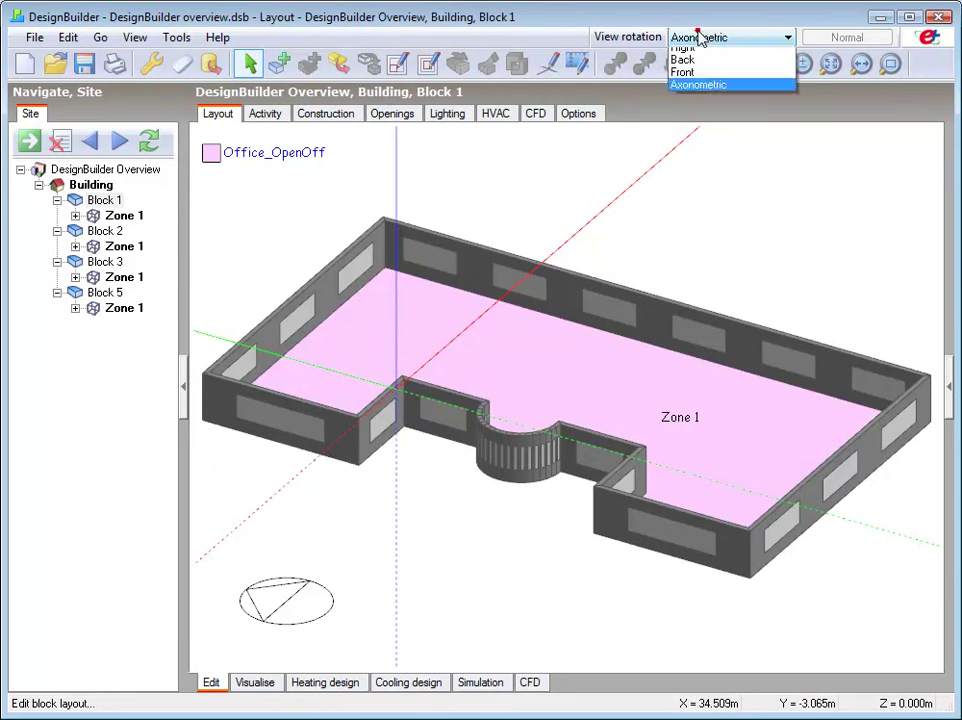
click(692, 57)
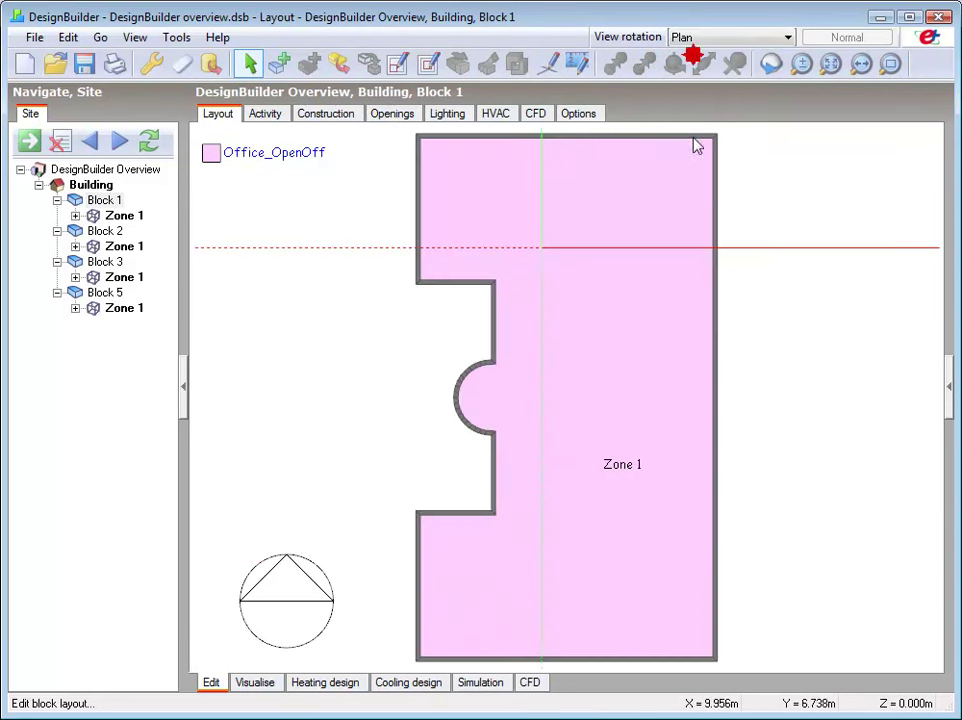
Step: Draw 0.10 m thick partitions from one end of the semicircular bay, 3 m inward, across and back to the bay's other end
click(395, 62)
click(118, 497)
double_click(118, 497)
text(0.10)
key(Return)
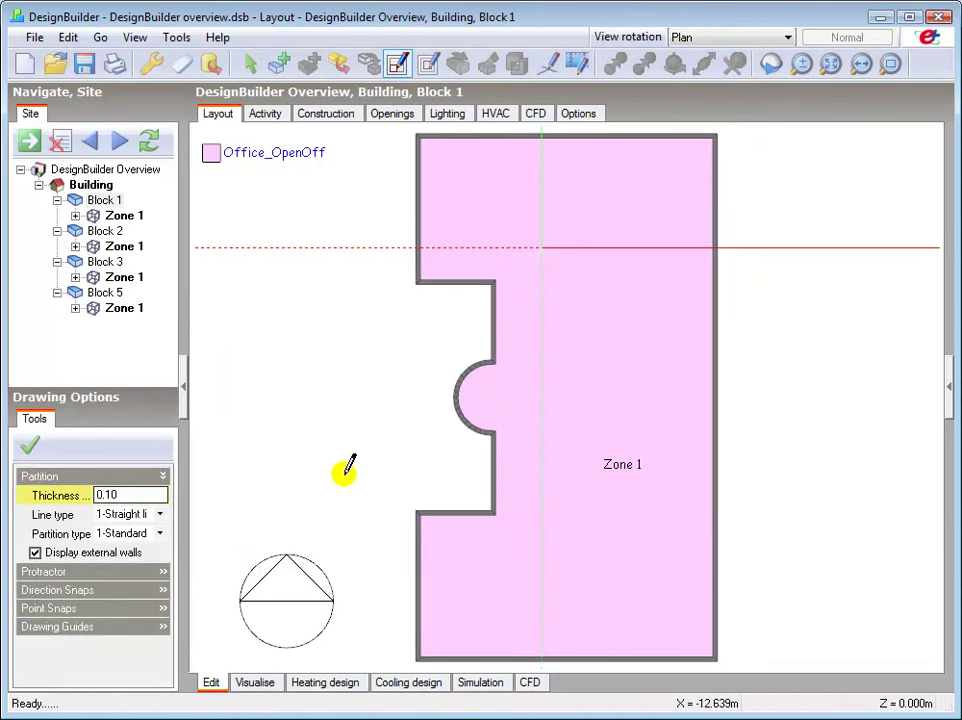
click(495, 362)
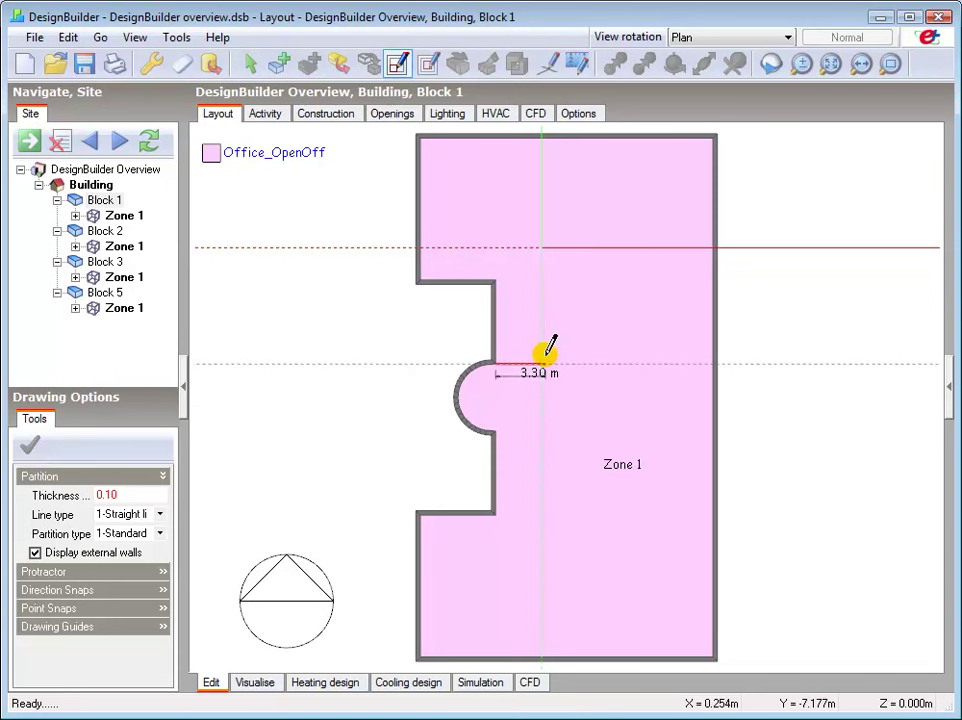
text(3)
key(Return)
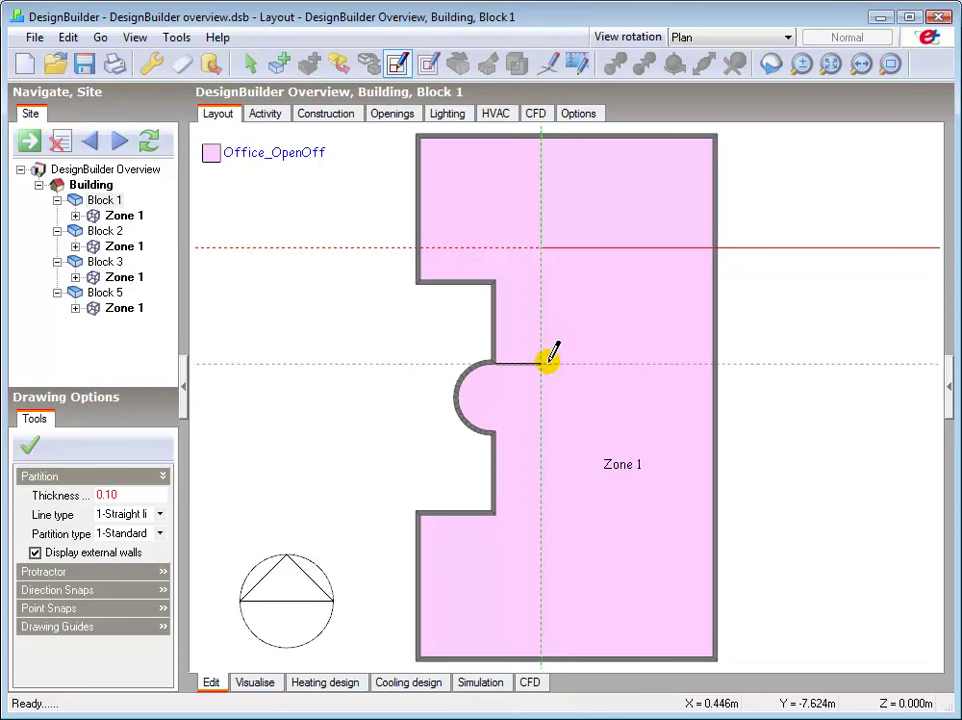
click(541, 431)
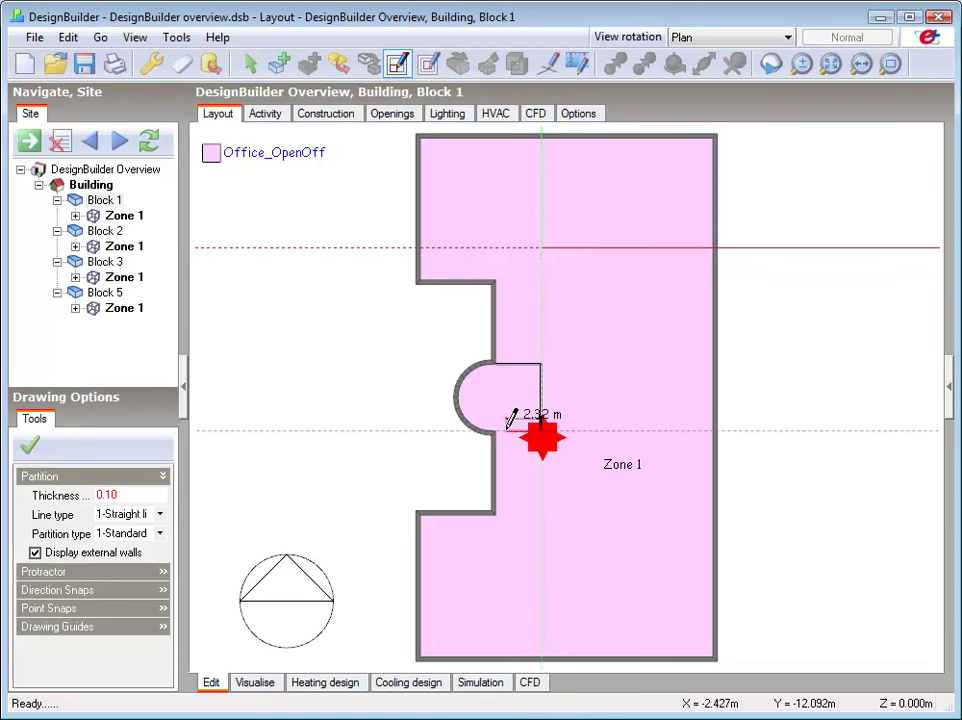
click(500, 430)
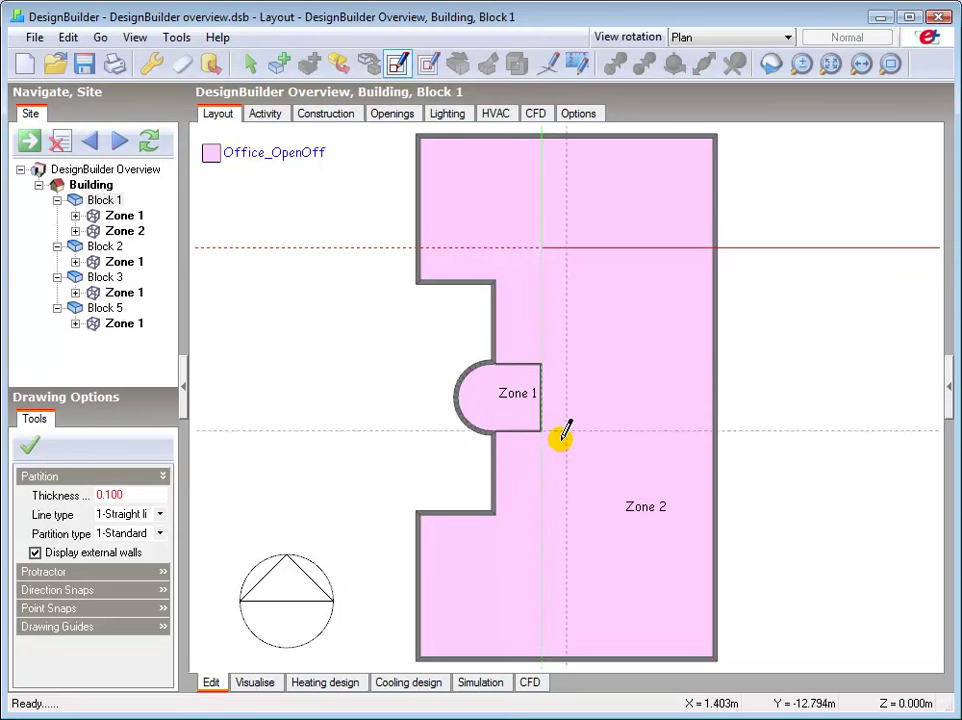
Step: Rename the zone enclosed by the bay and its partitions as reception
click(515, 399)
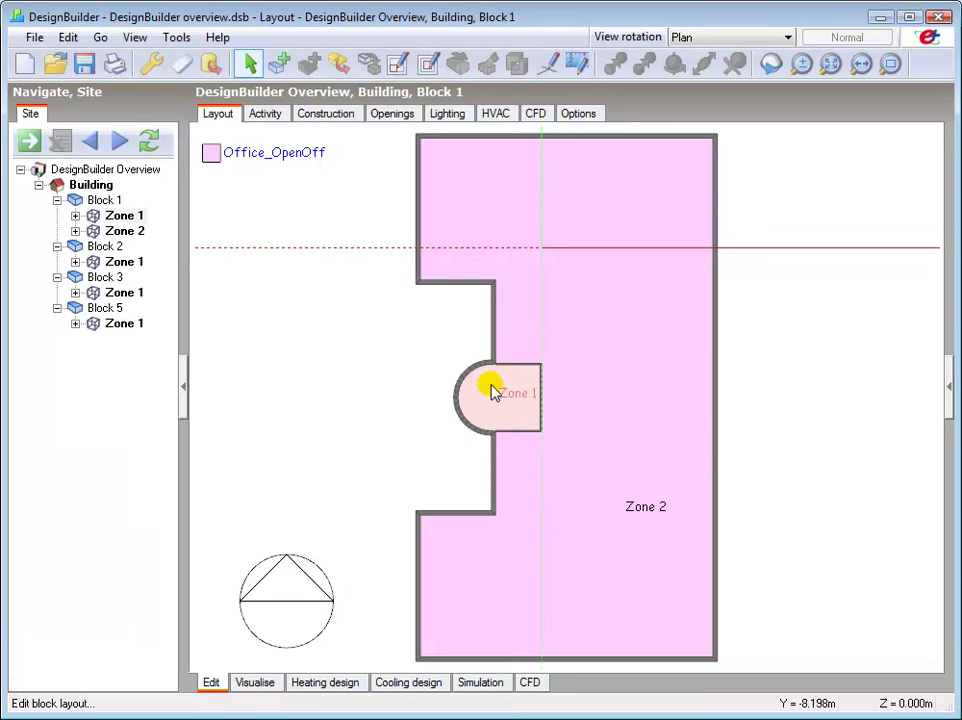
click(125, 216)
click(125, 217)
text(reception)
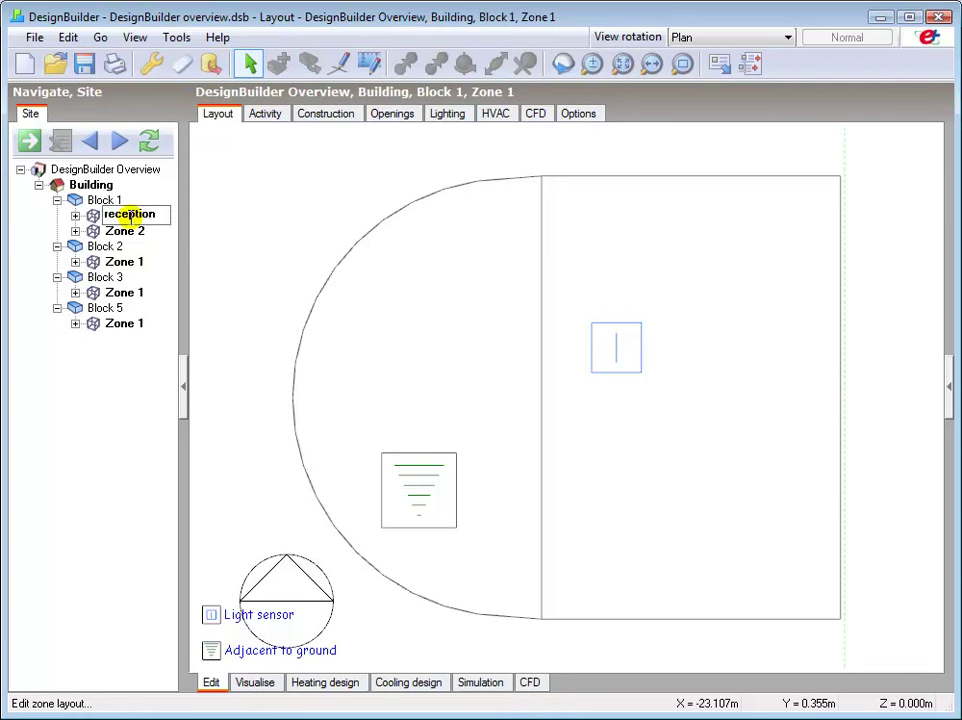
key(Return)
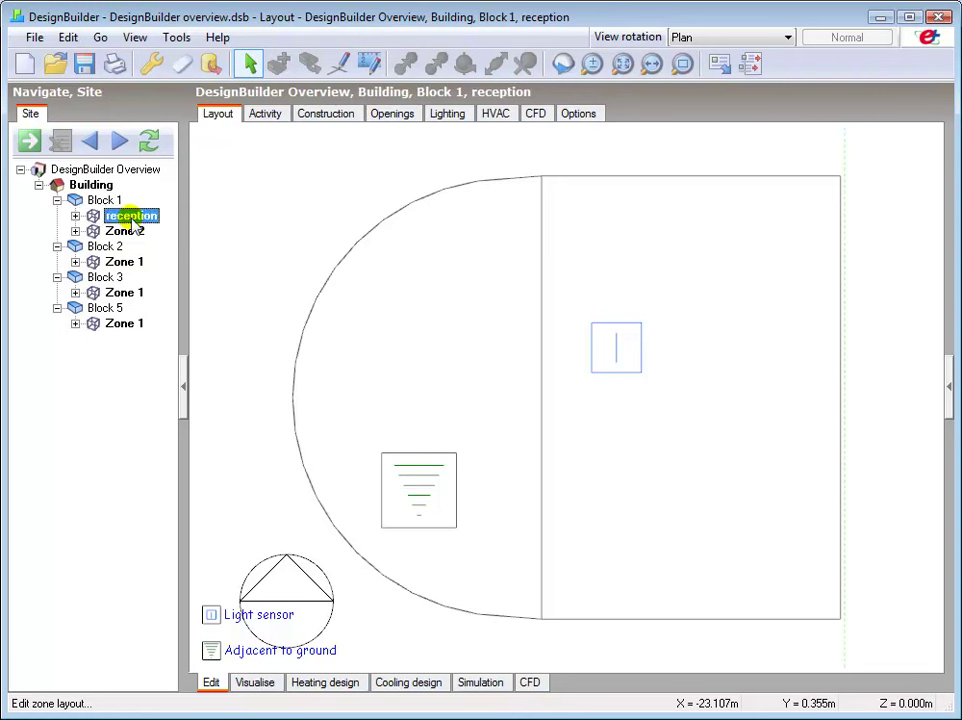
Step: Examine the partitioned Block 1 in axonometric view and return to the building level
click(101, 200)
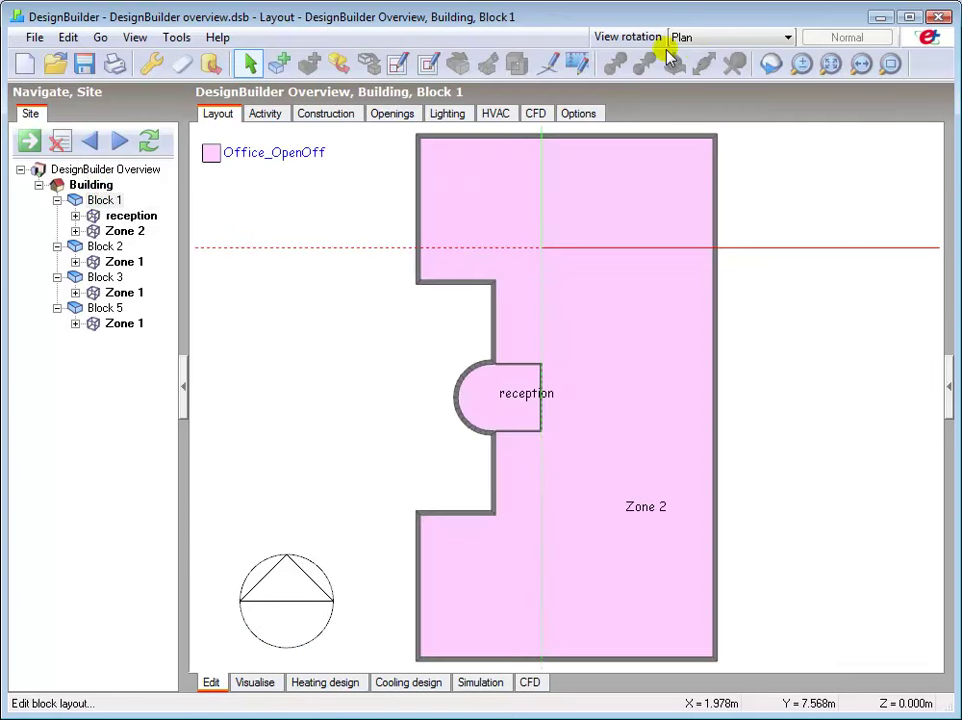
click(690, 38)
click(694, 117)
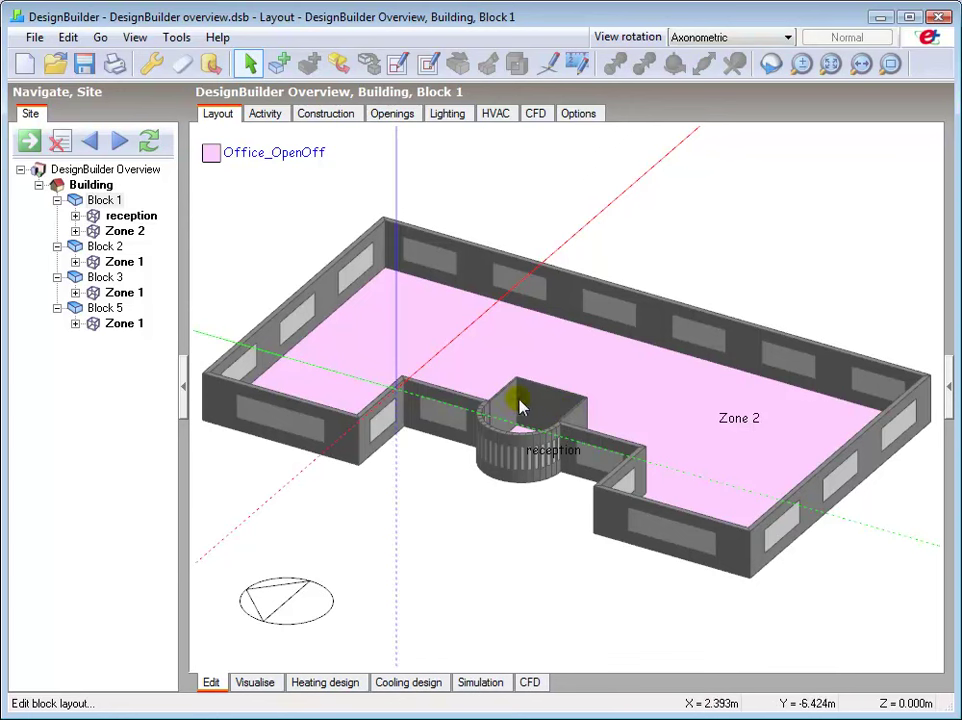
click(90, 185)
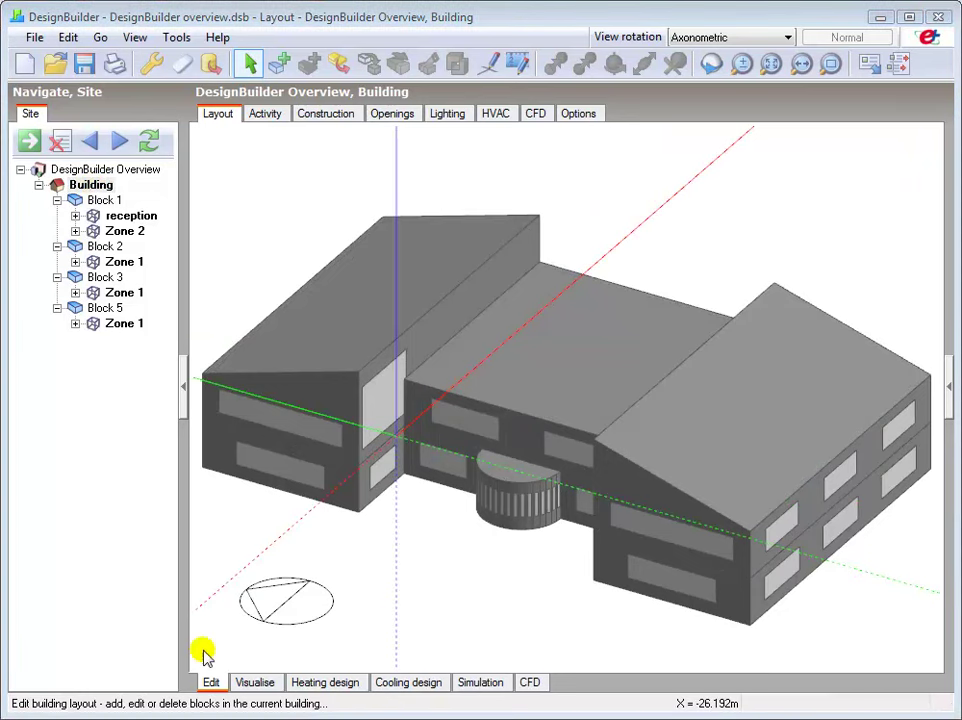
Step: Visualise the rendered building from the front and rear, and return to the standard axonometric edit view
click(256, 683)
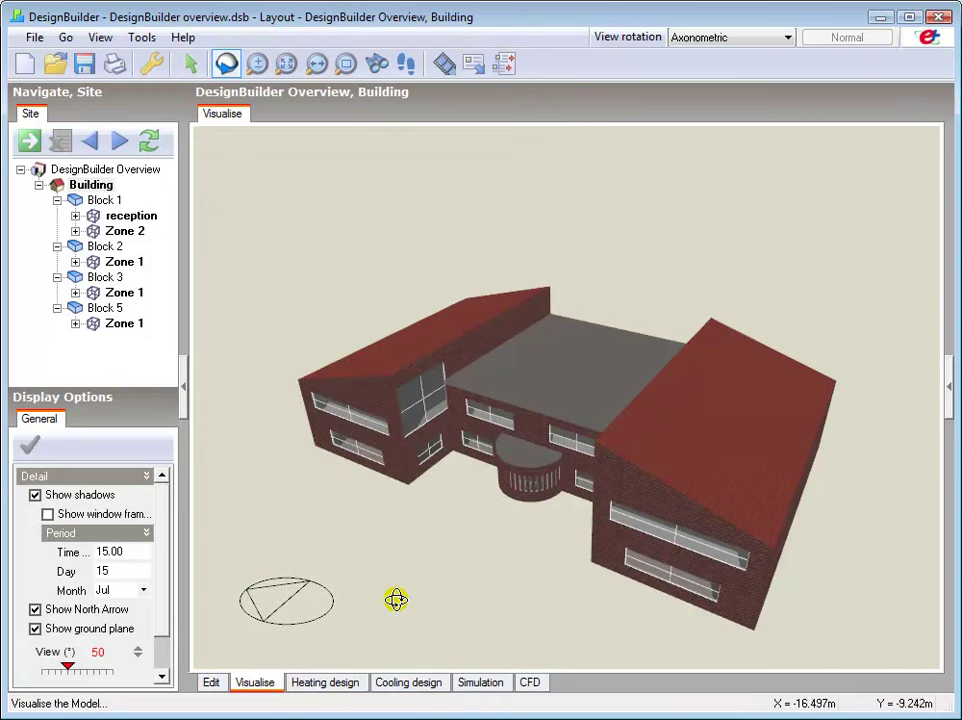
drag(608, 597, 646, 513)
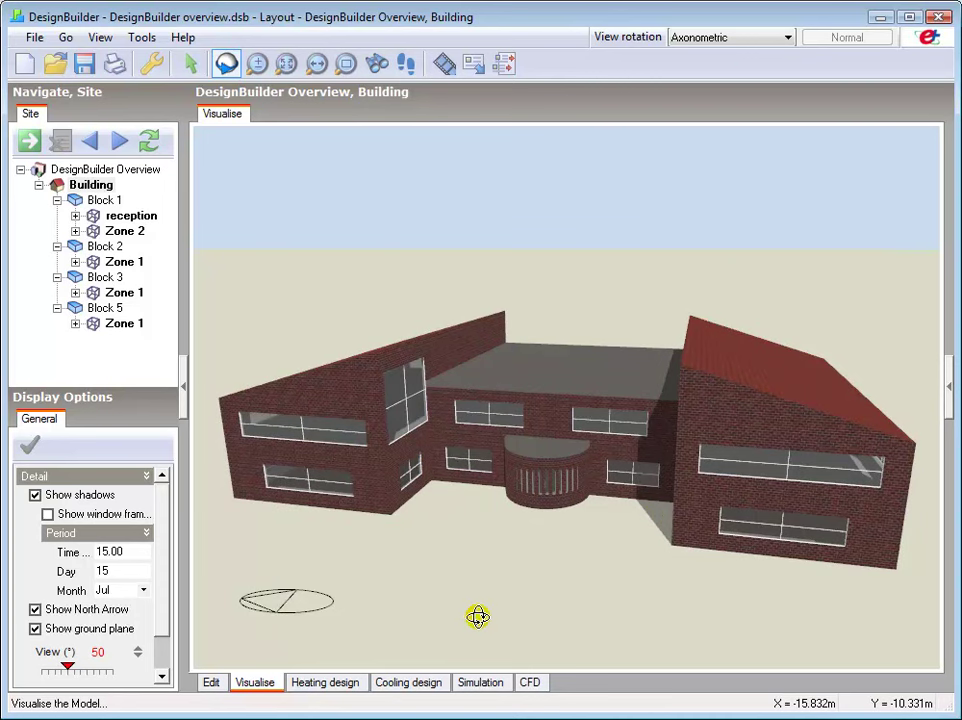
drag(376, 500, 730, 535)
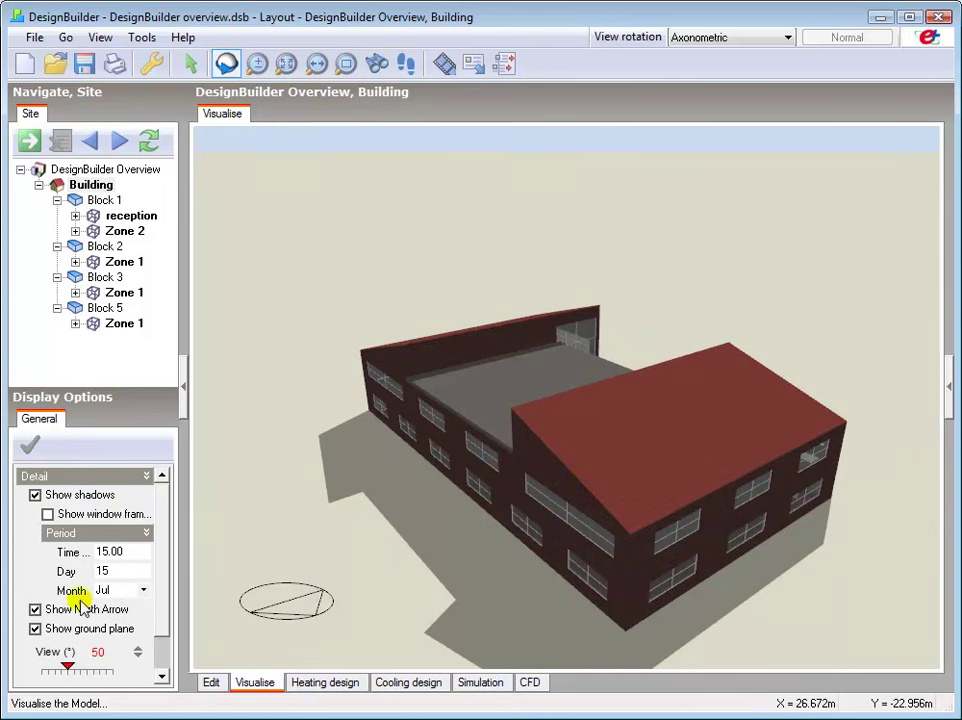
click(212, 683)
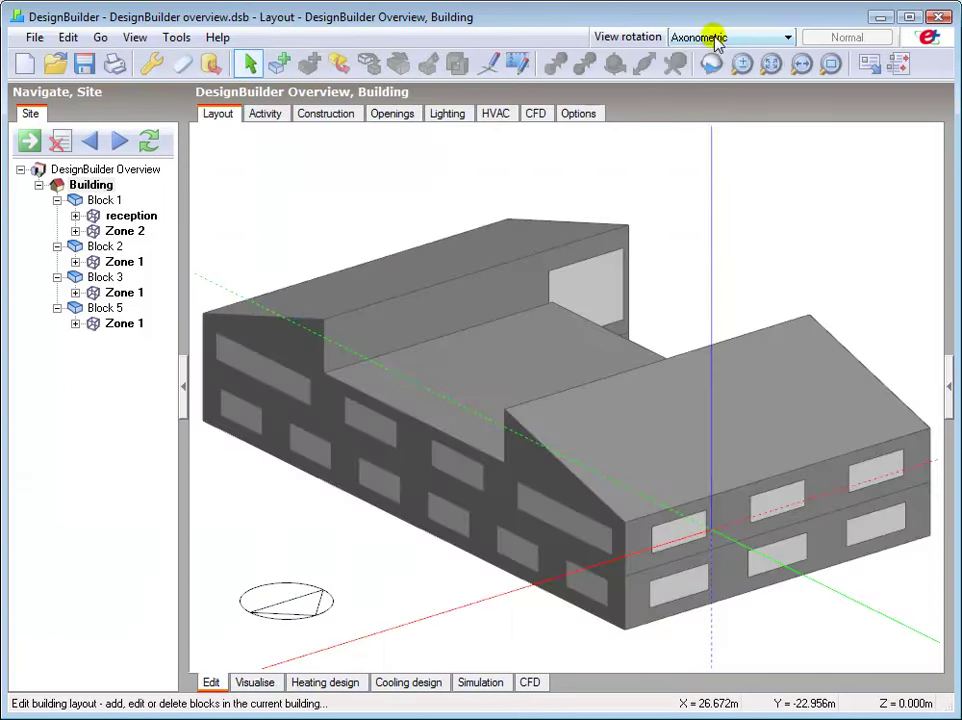
click(710, 37)
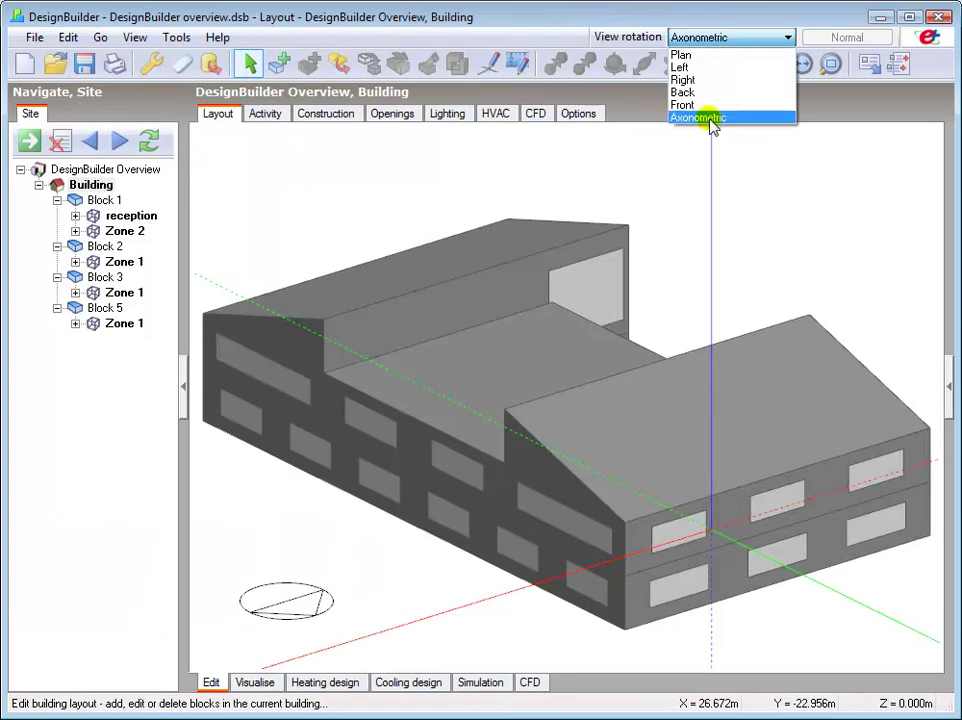
click(709, 117)
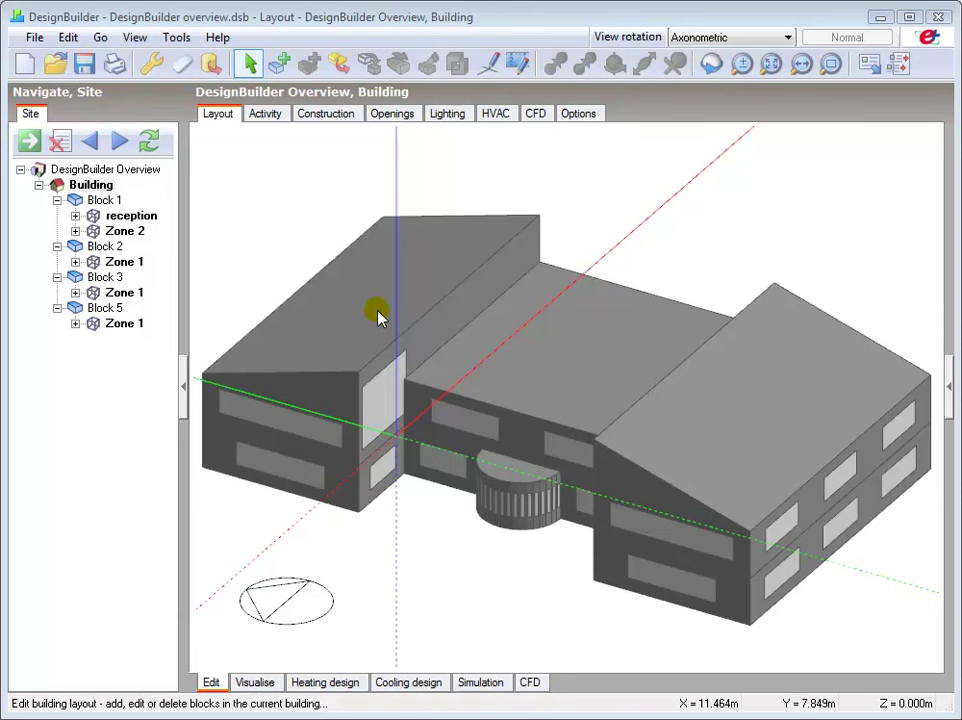
Step: Browse the available location templates for the site and close the list without choosing another one
click(146, 172)
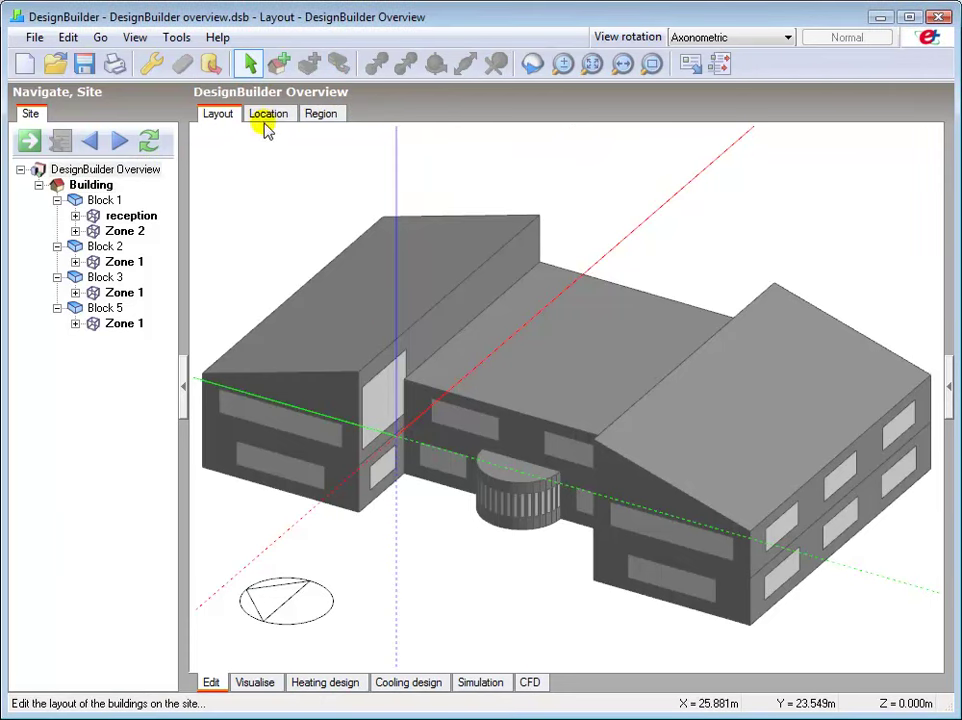
click(264, 115)
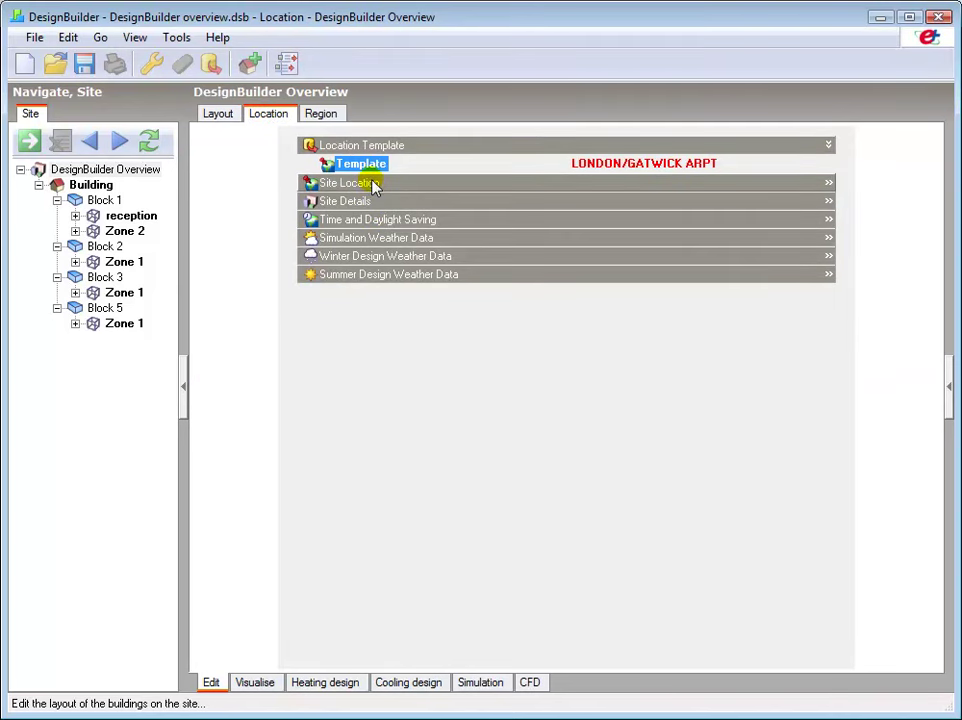
click(829, 163)
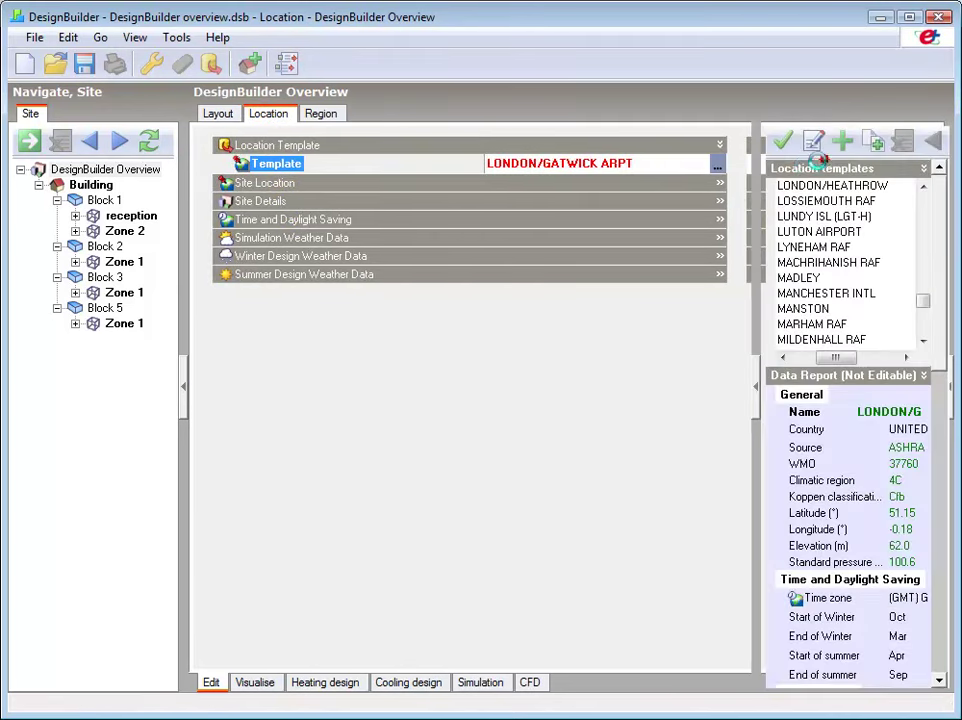
click(717, 167)
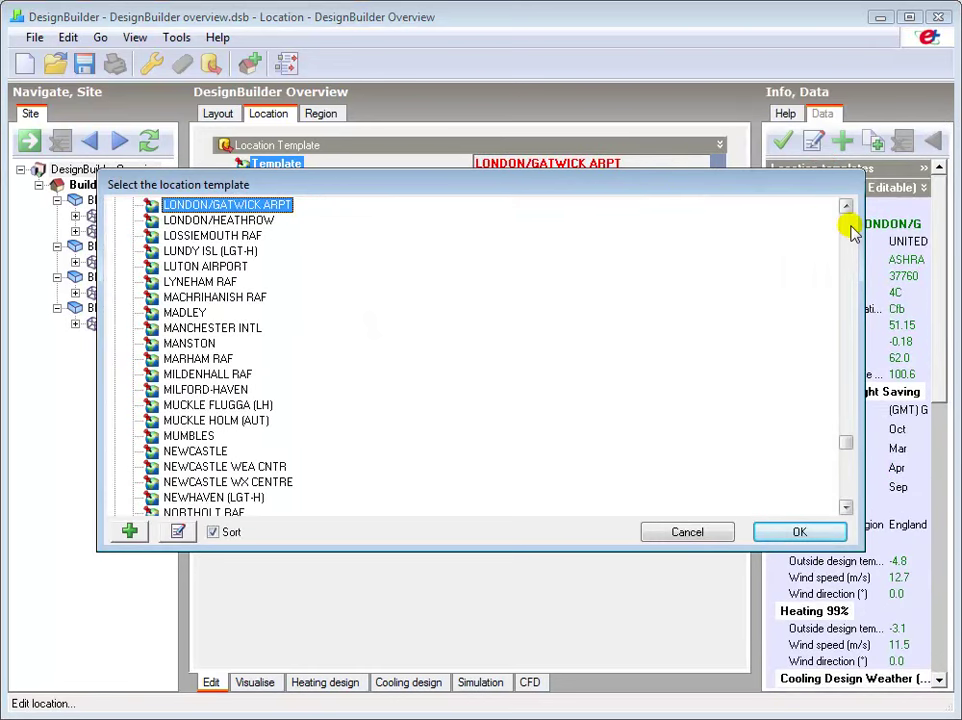
drag(846, 446, 850, 307)
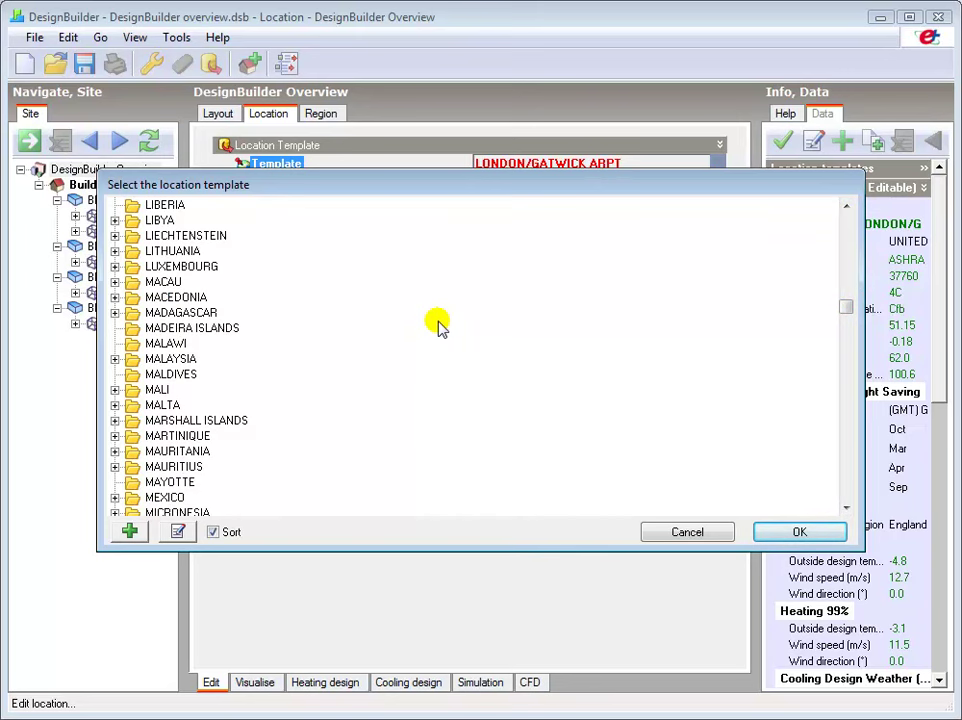
click(690, 533)
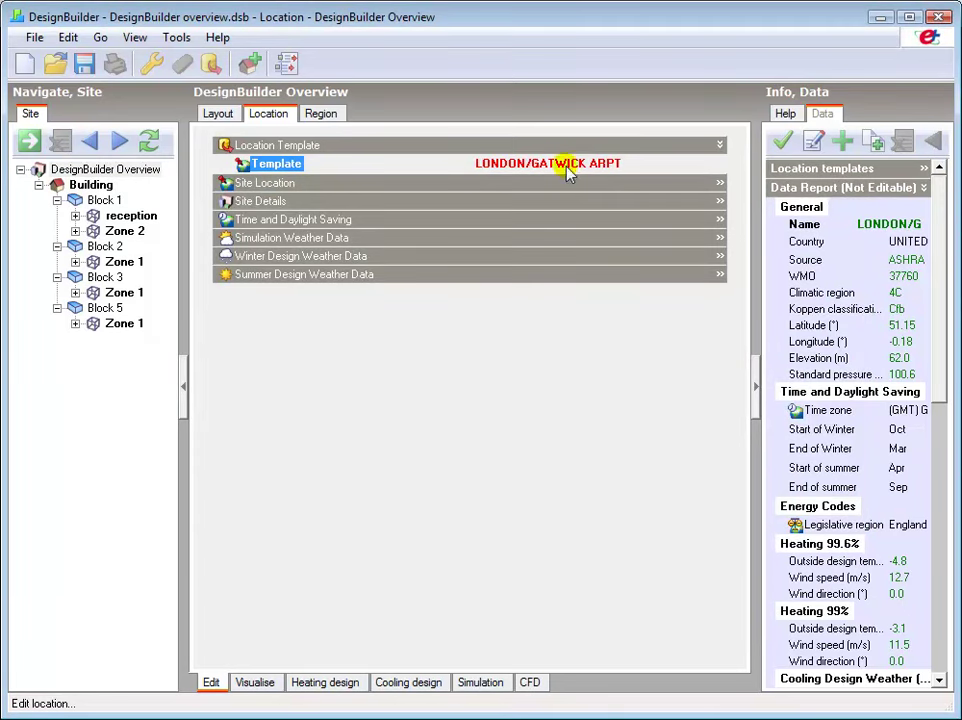
Step: Review the site's location and detail settings and show the hourly weather data used for simulation
click(274, 185)
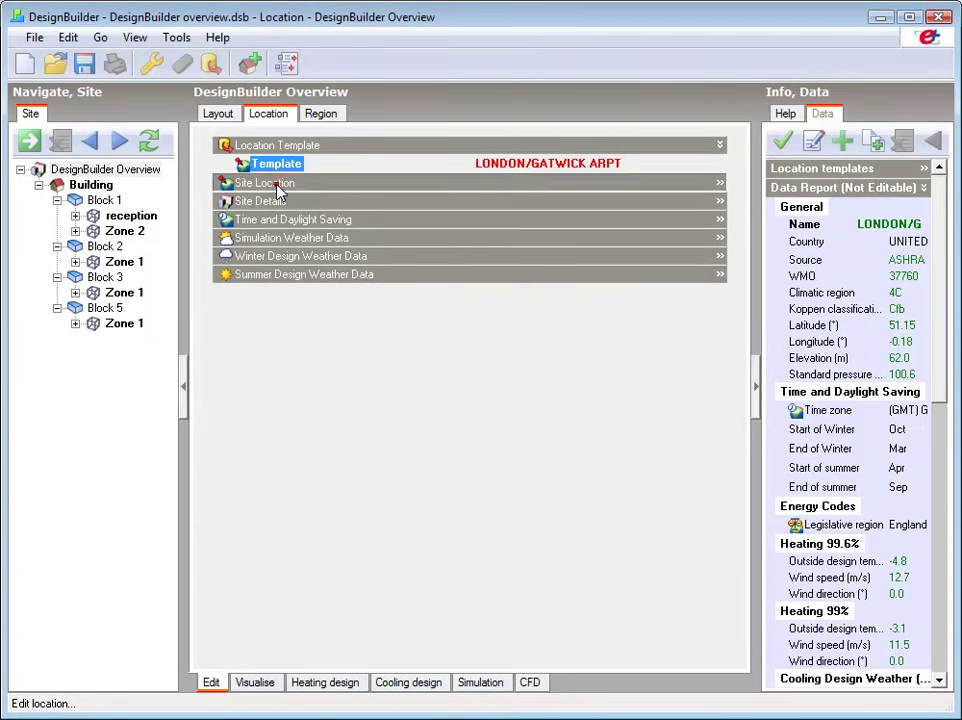
click(275, 186)
click(295, 205)
click(290, 204)
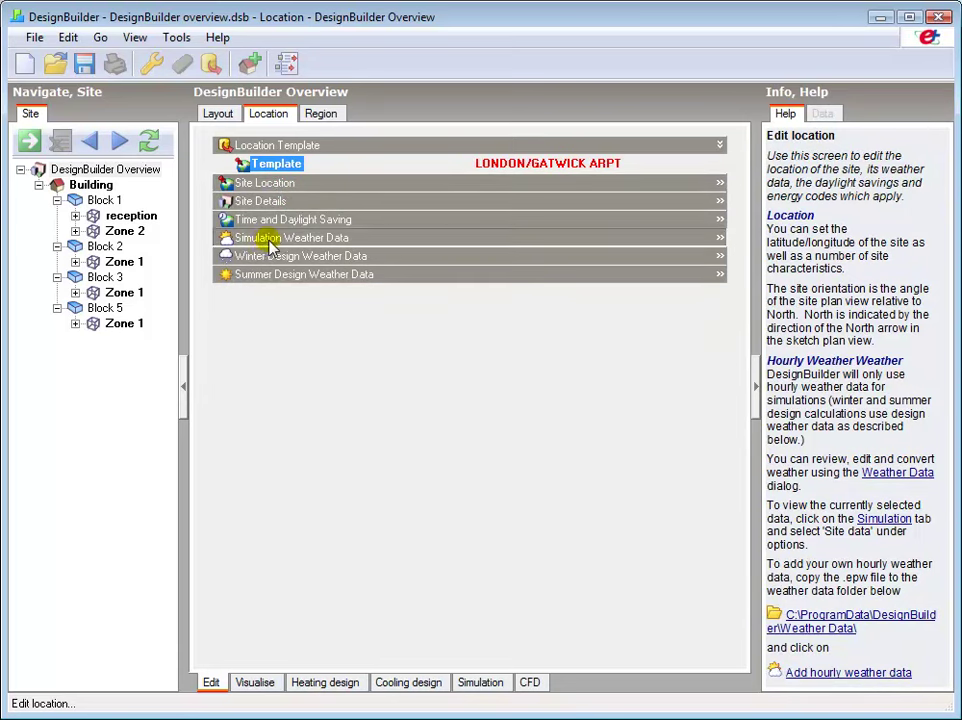
click(270, 240)
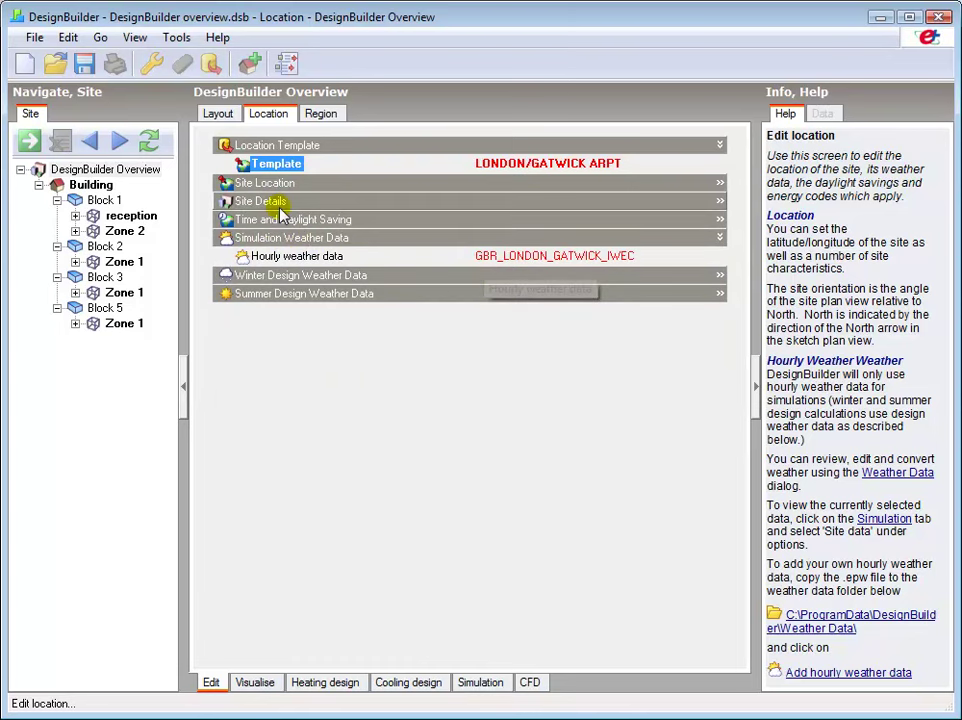
Step: Open the building-level activity data and display the list of activity templates
click(90, 186)
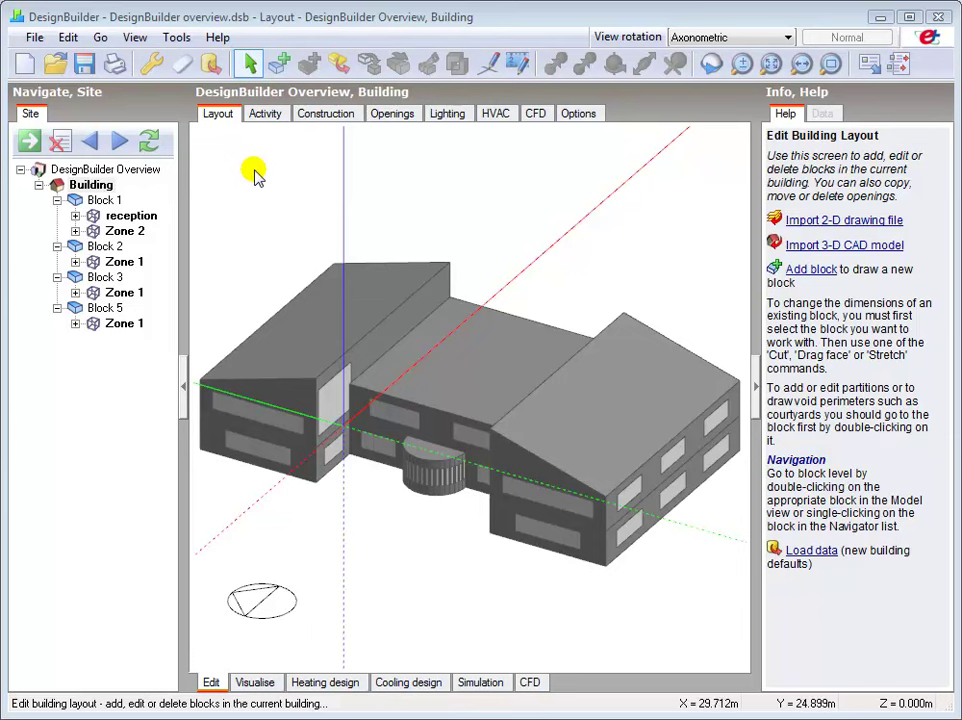
click(267, 117)
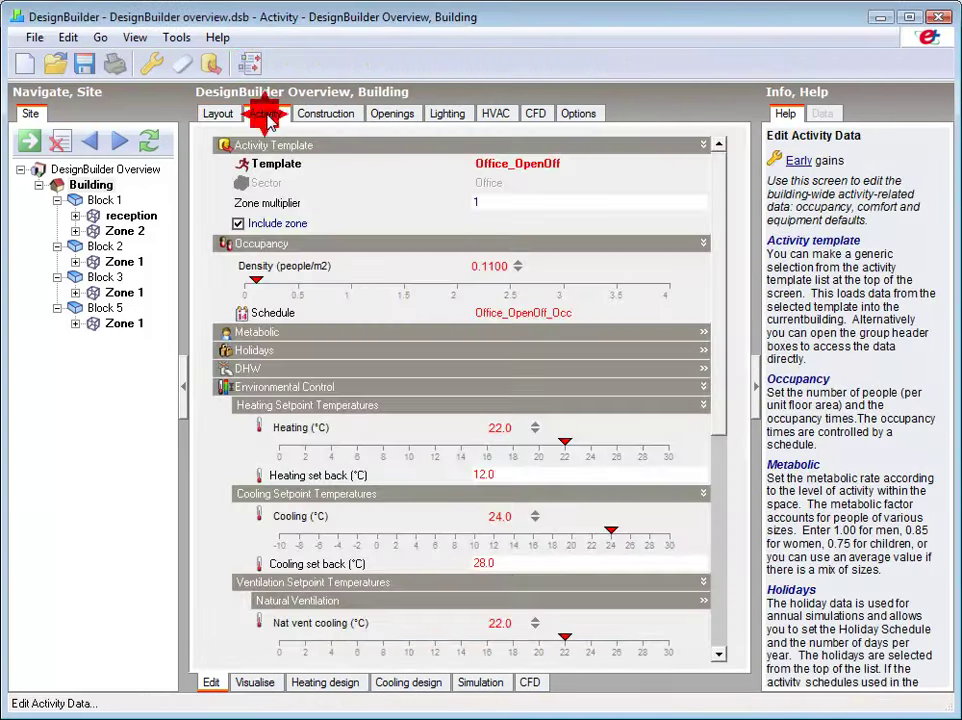
click(275, 166)
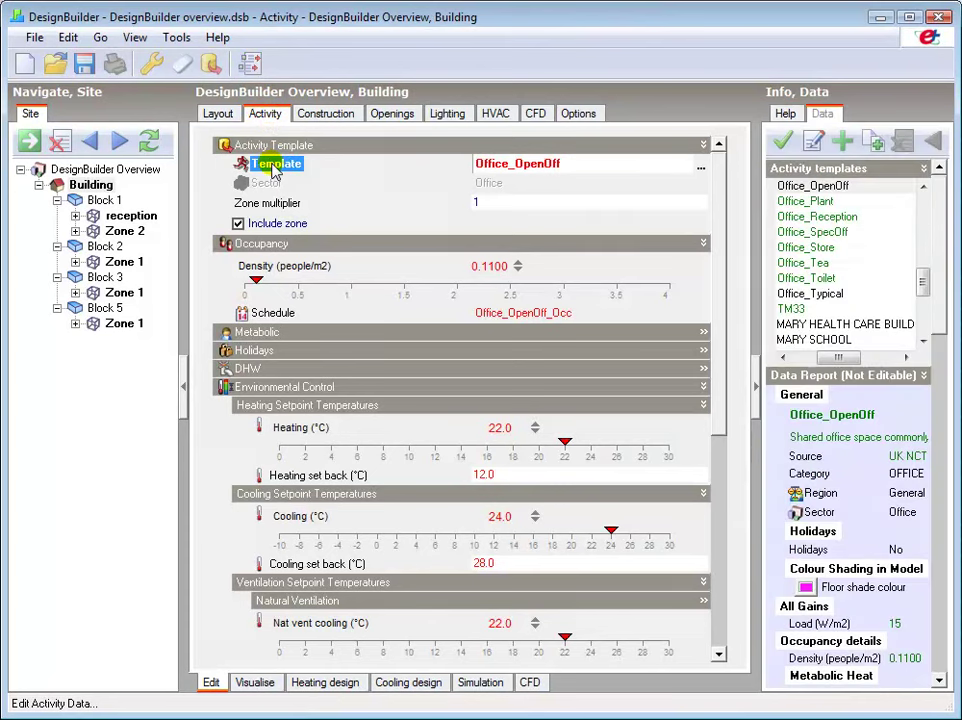
Step: Browse the activity template categories and set the building's activity template to Office_MeetRm
click(700, 163)
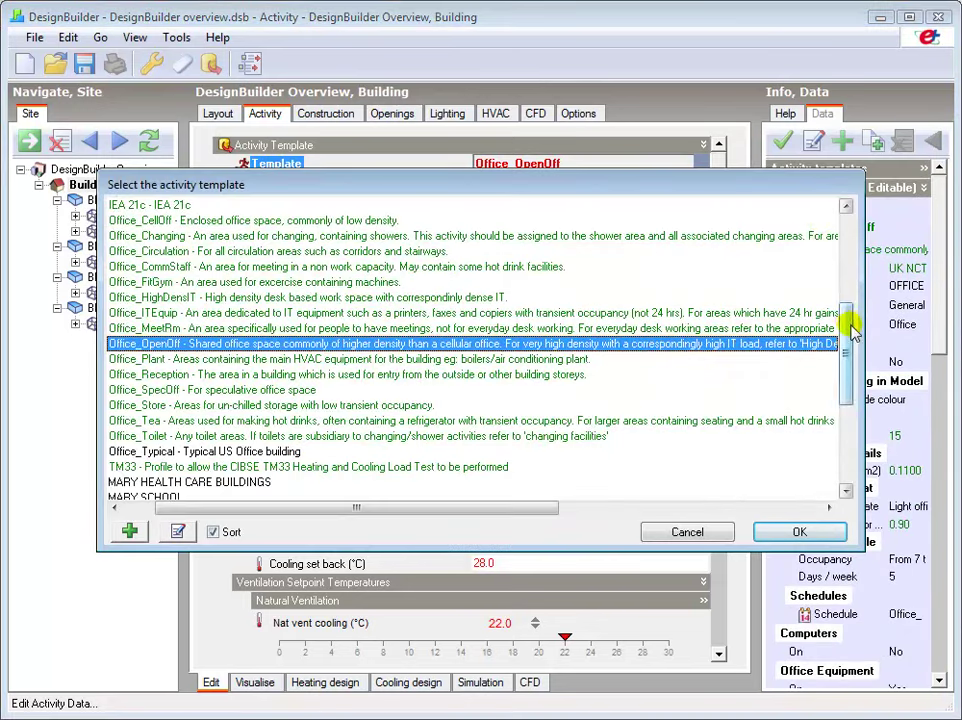
drag(792, 320, 845, 240)
drag(496, 508, 295, 500)
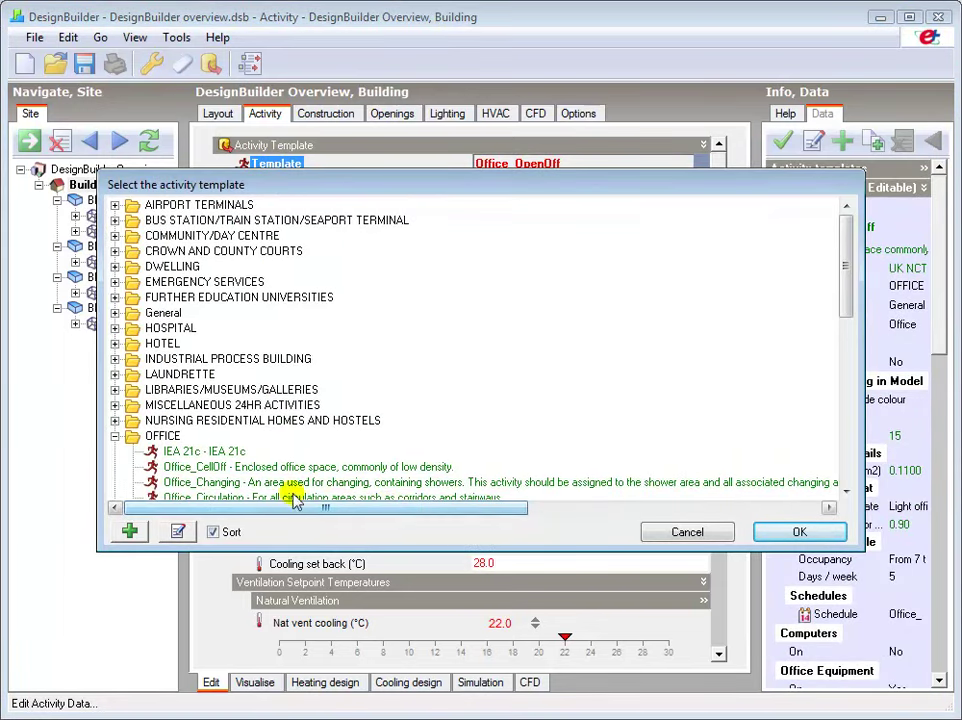
click(115, 206)
click(115, 206)
click(115, 221)
click(115, 221)
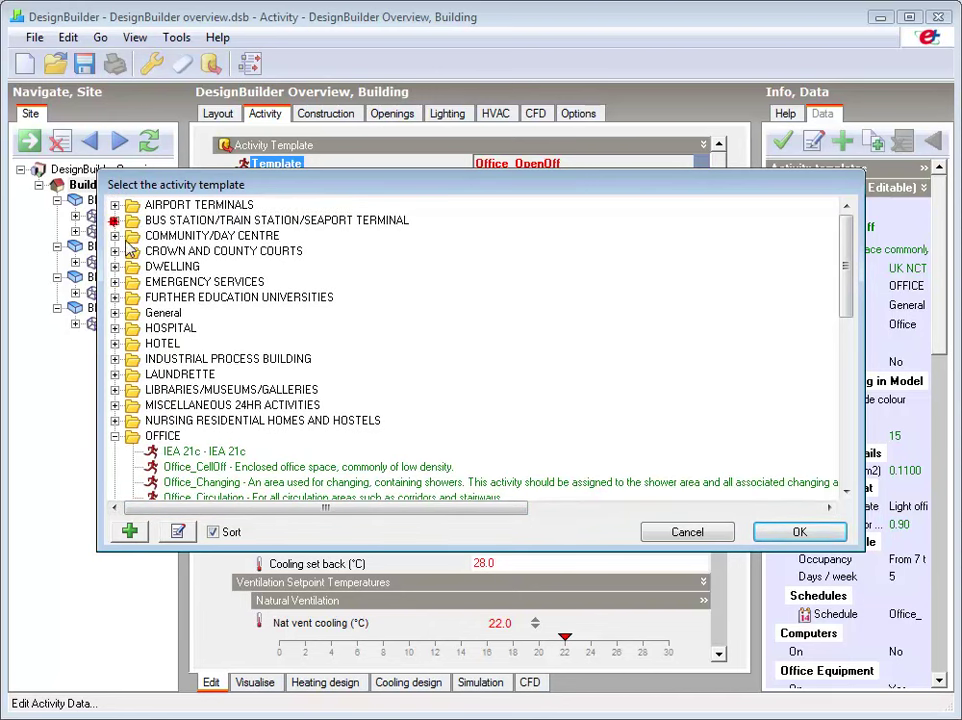
drag(845, 279, 844, 333)
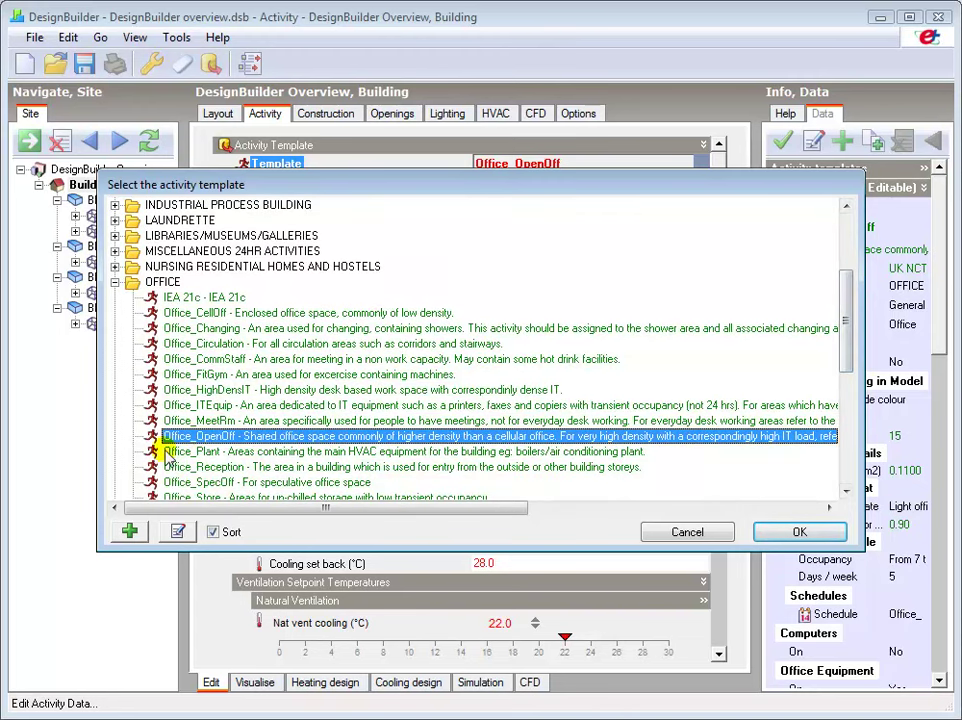
double_click(200, 421)
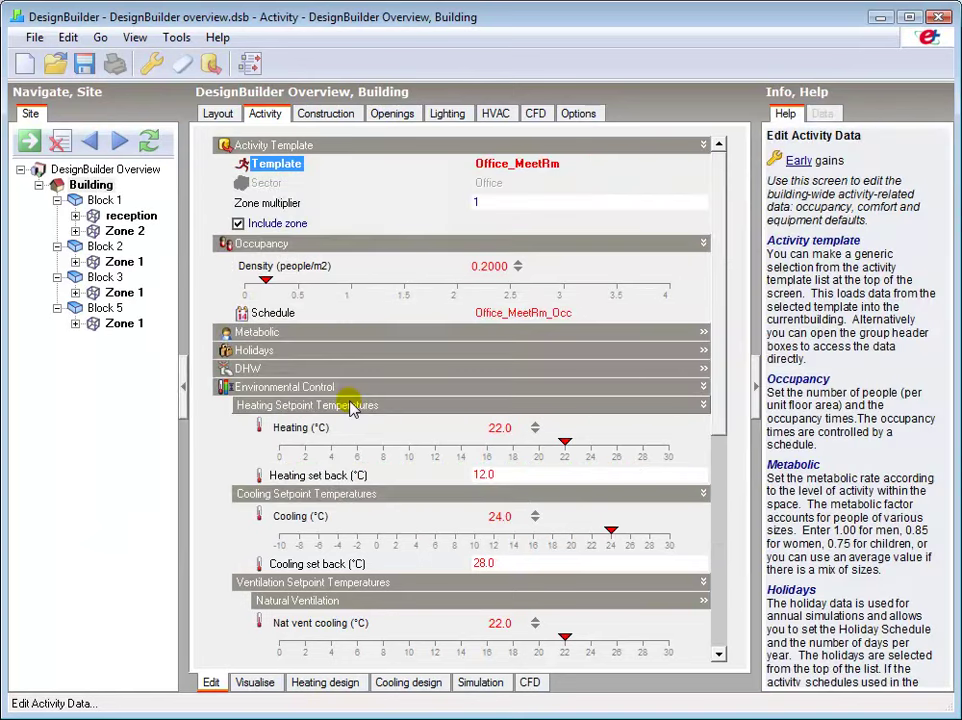
Step: Set the building's activity template to Office_OpenOff
click(505, 164)
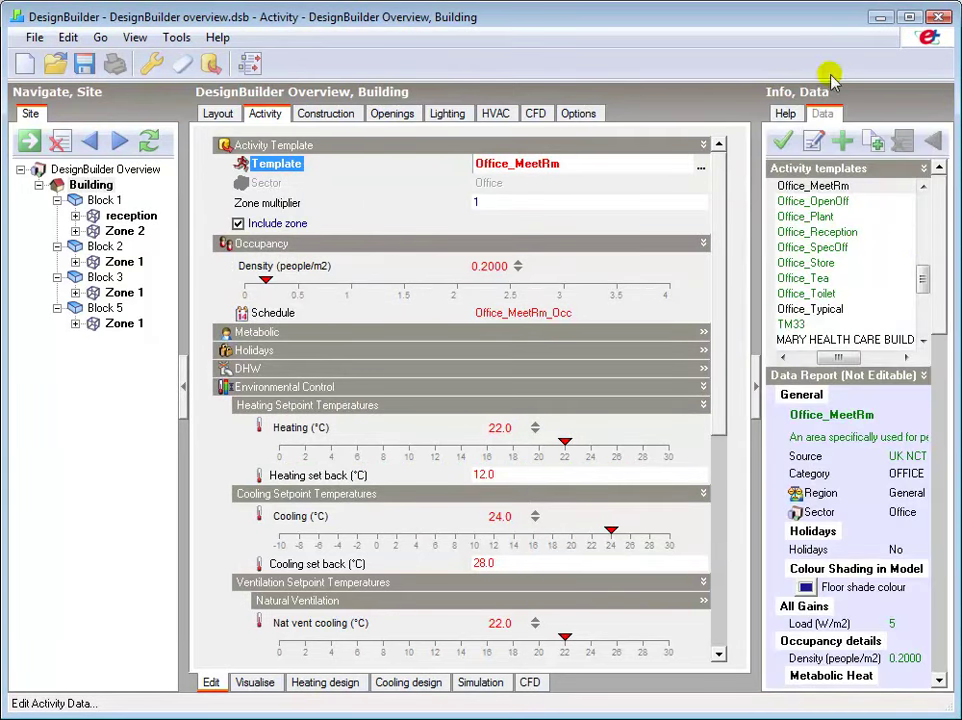
drag(923, 276, 919, 262)
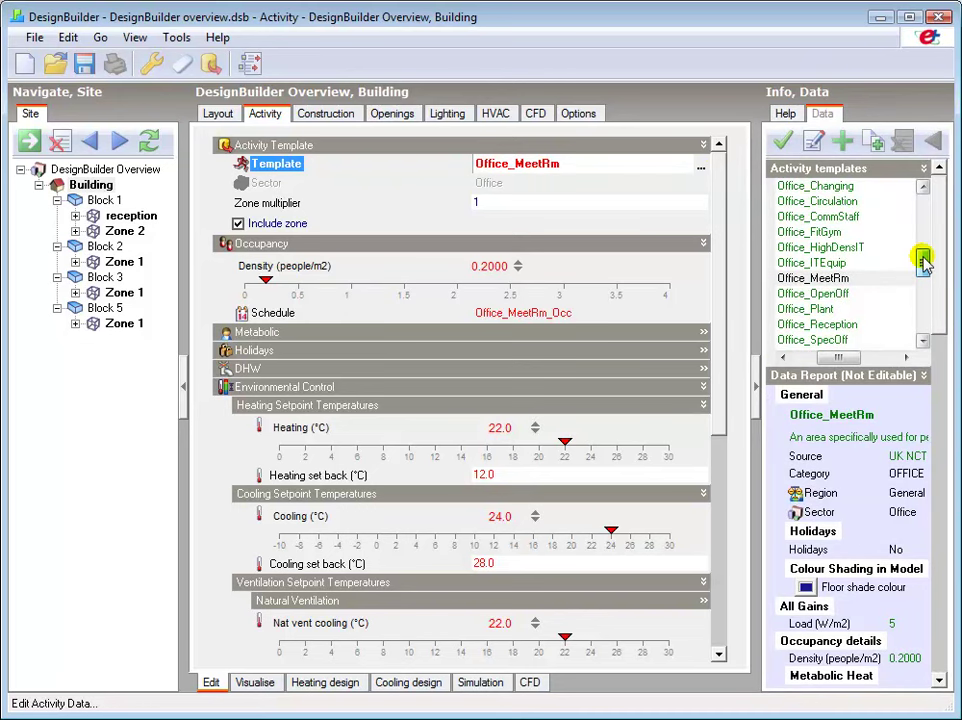
click(820, 295)
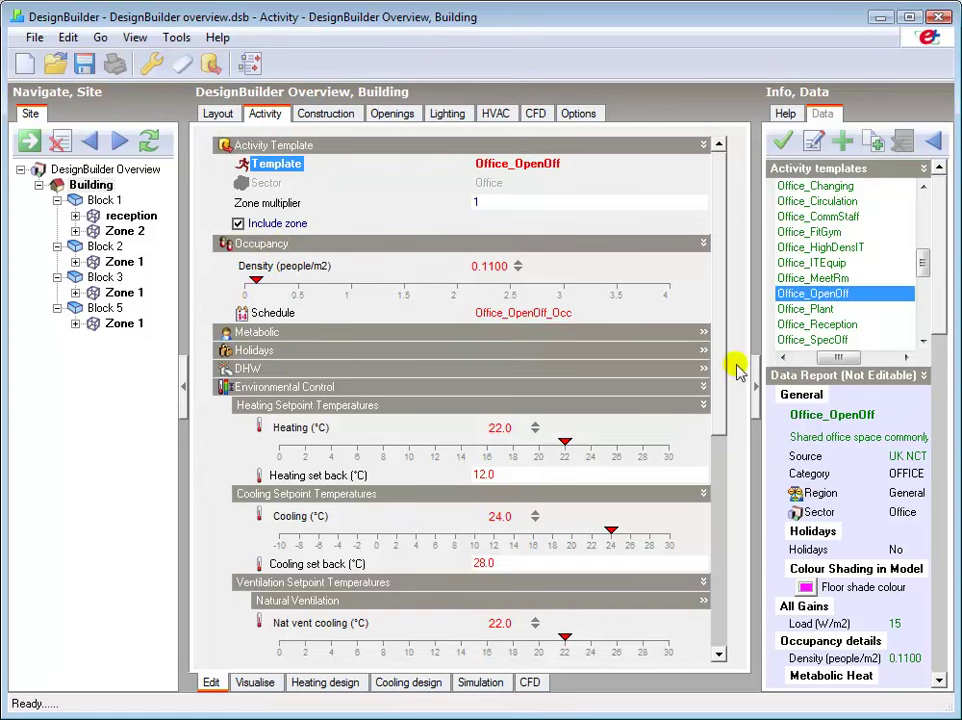
Step: Review the building's heating, cooling and ventilation setpoints, office equipment gain and occupancy schedule data
drag(718, 362, 718, 484)
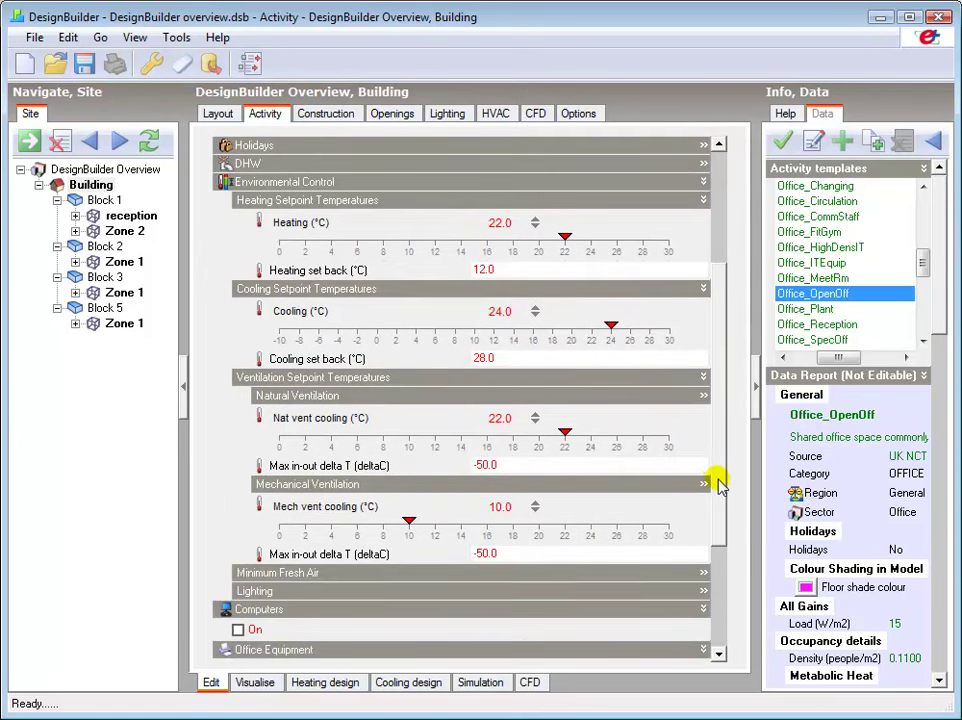
click(563, 251)
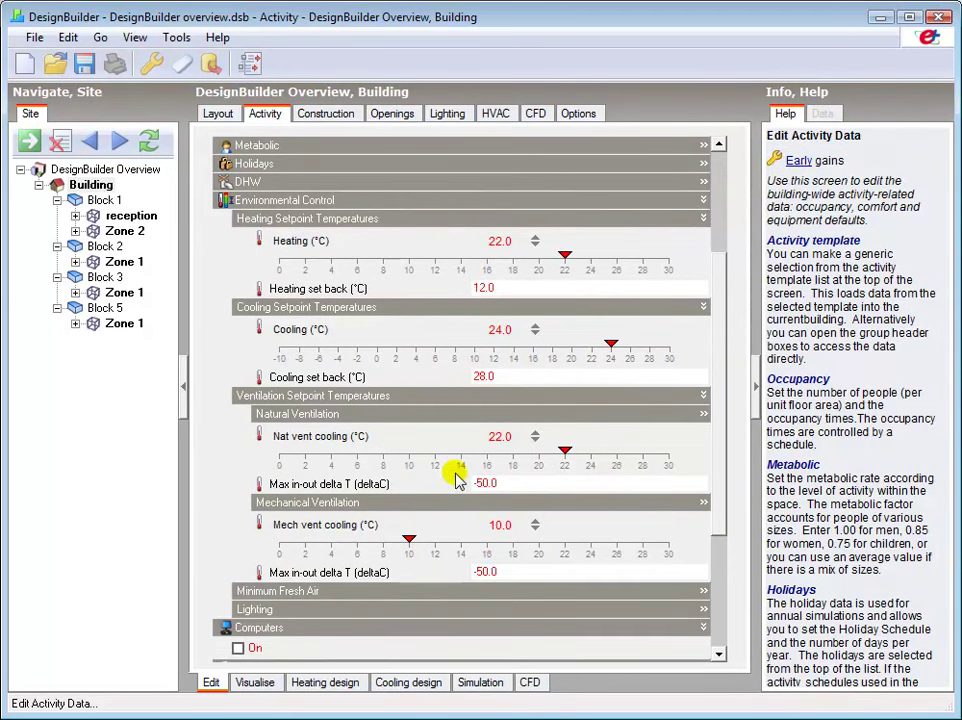
scroll(720, 563, down, 5)
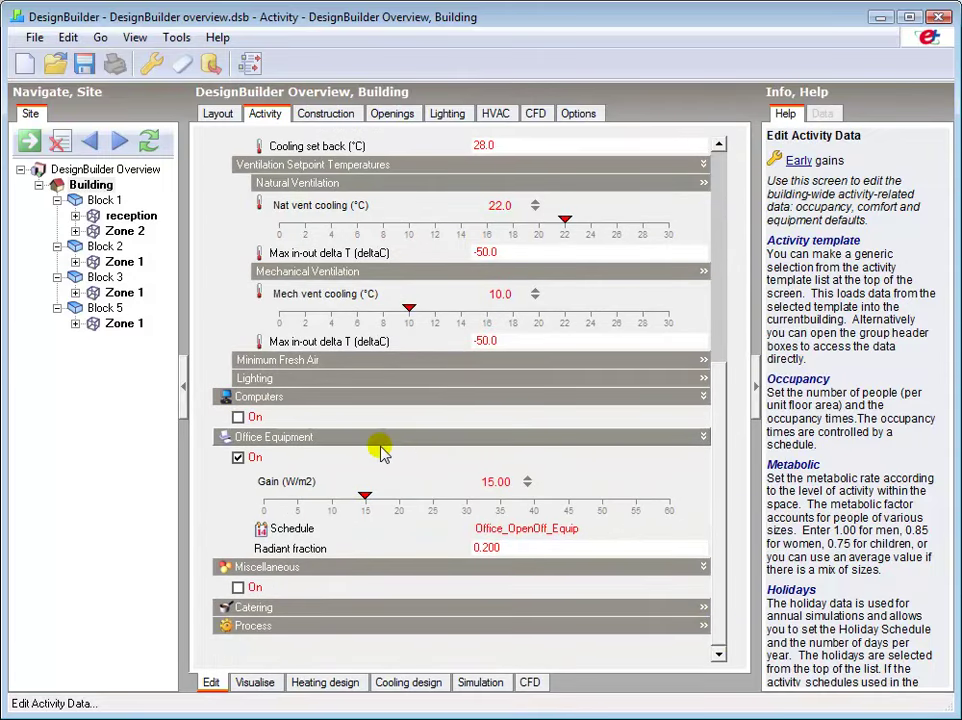
drag(368, 493, 397, 491)
click(368, 503)
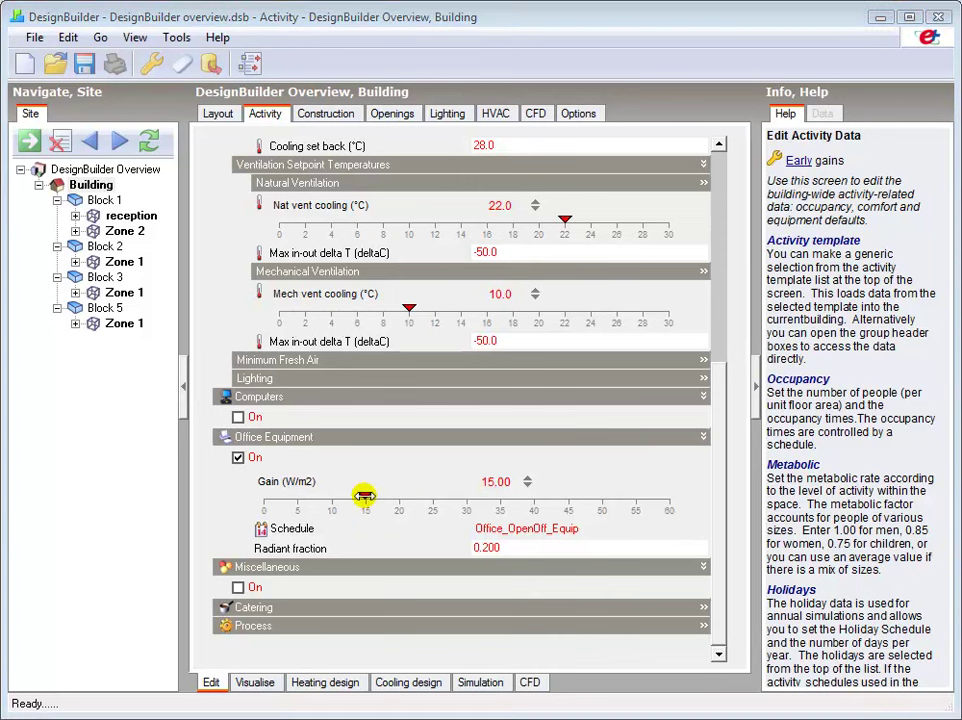
drag(723, 415, 702, 183)
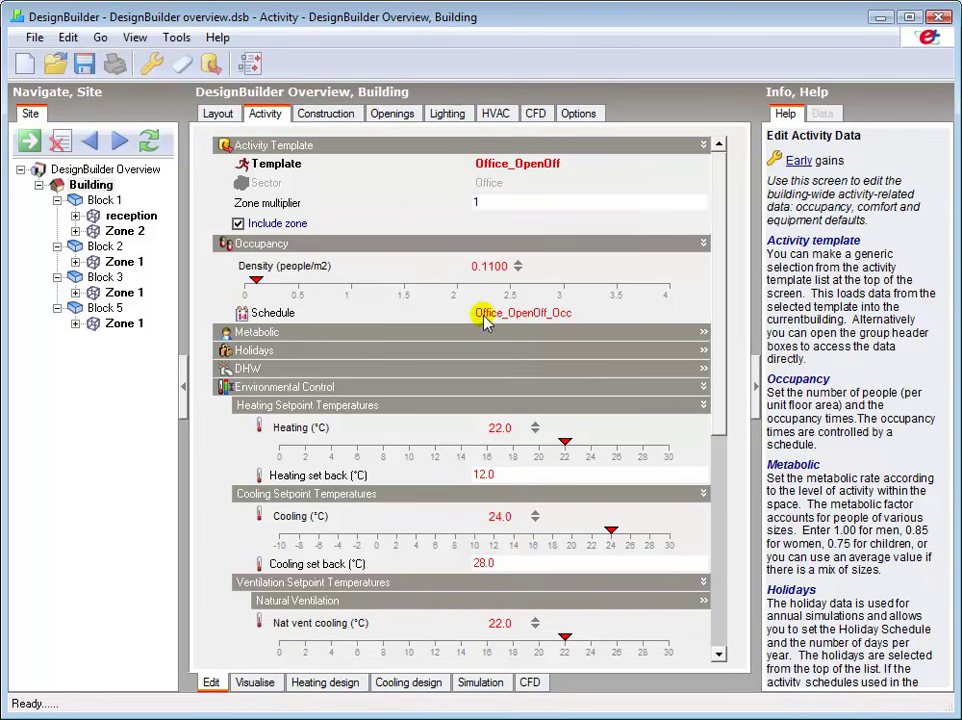
click(281, 316)
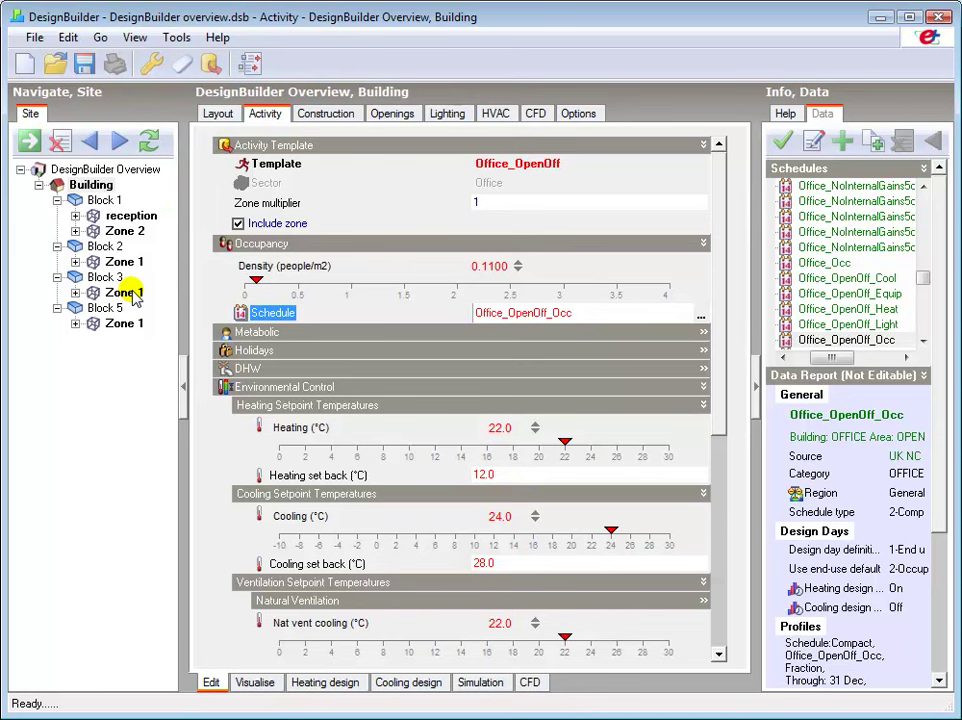
Step: Assign the Office_Reception activity template to the reception zone in Block 1
click(130, 216)
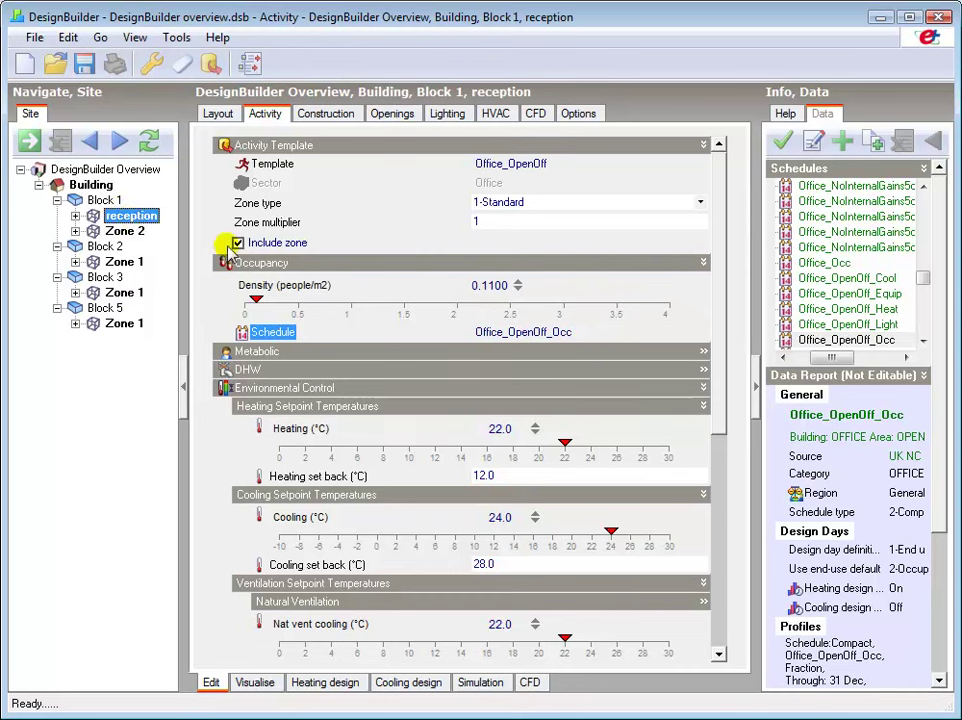
drag(928, 275, 486, 167)
click(486, 167)
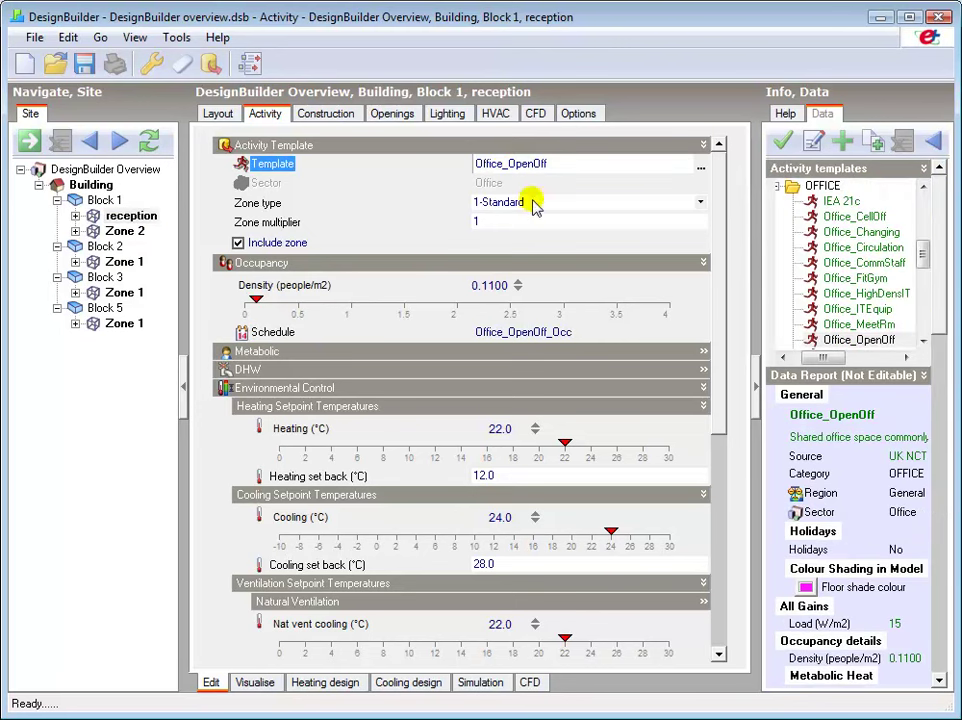
drag(926, 259, 926, 284)
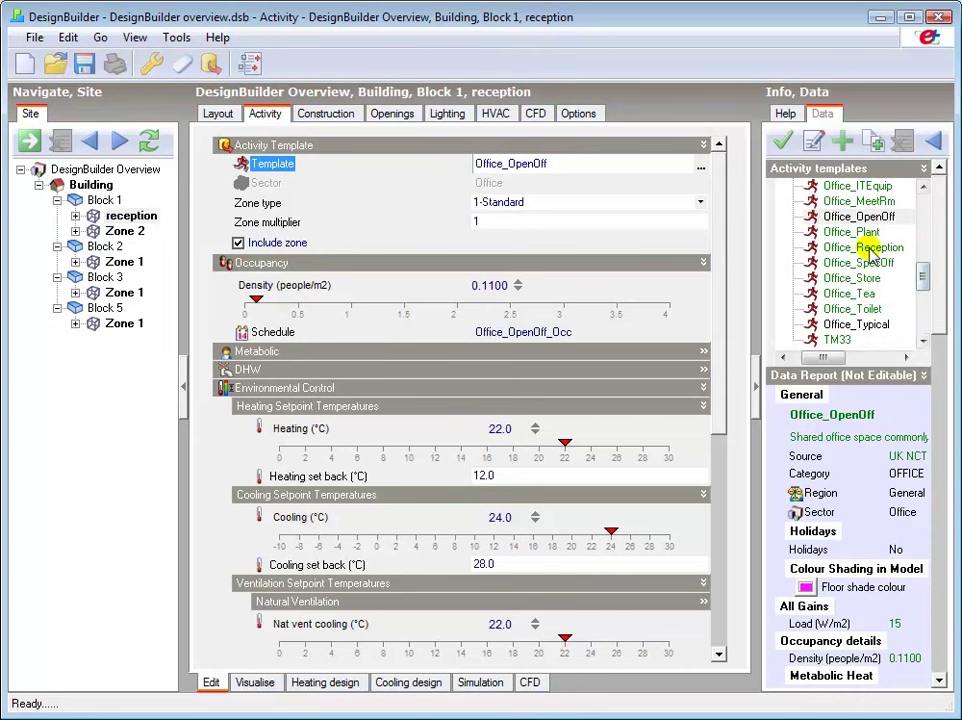
click(838, 247)
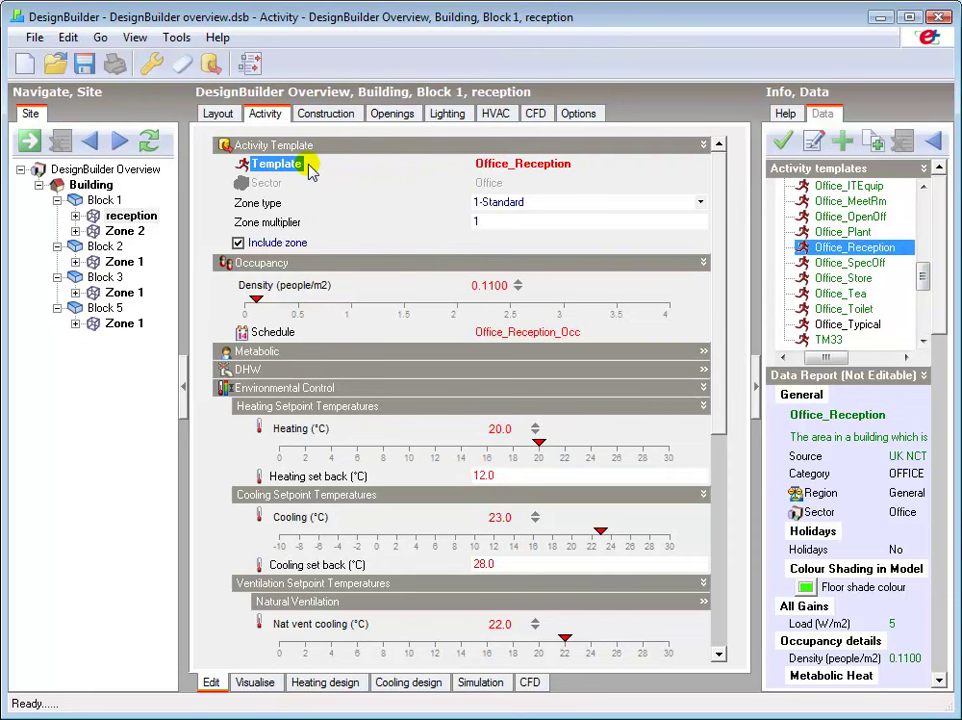
Step: Compare the activity data inherited at building, Block 1 and Zone 2 level with the reception zone's data
click(100, 189)
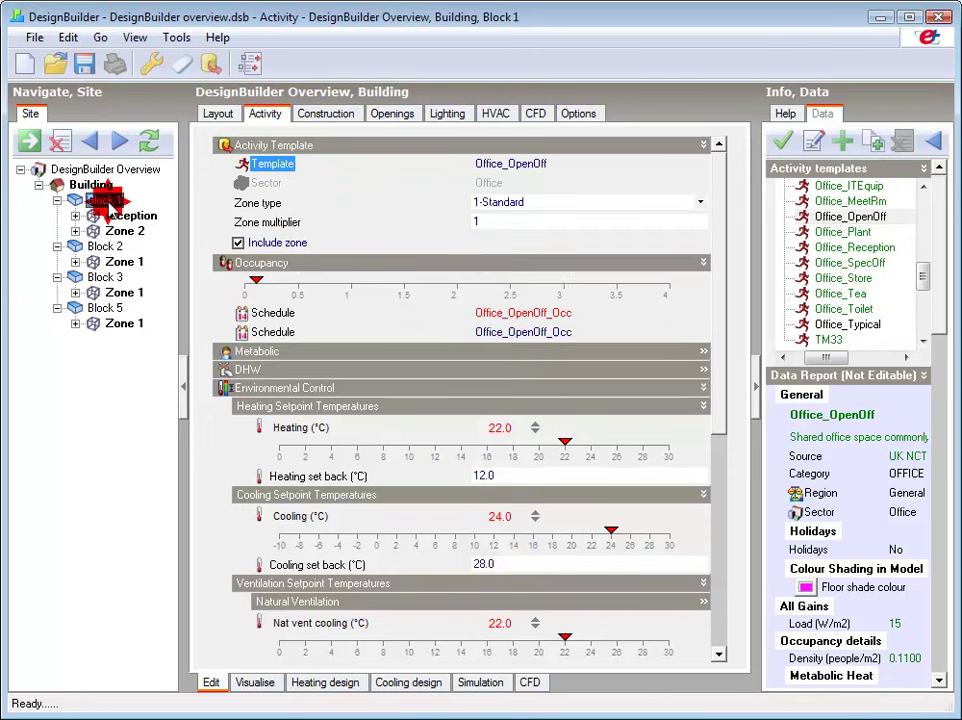
click(120, 231)
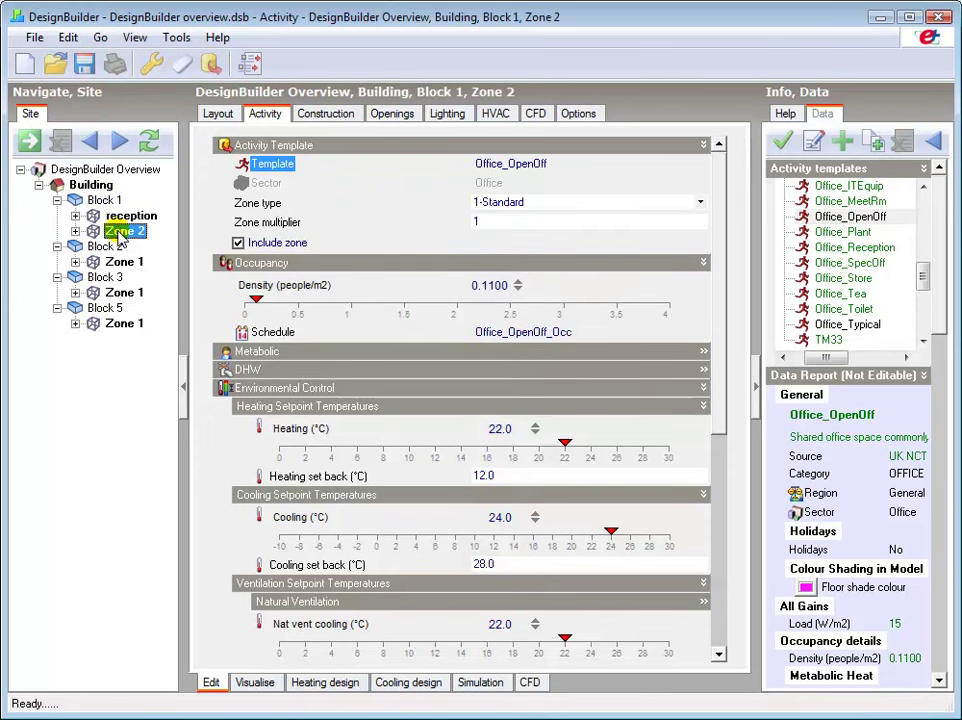
click(143, 220)
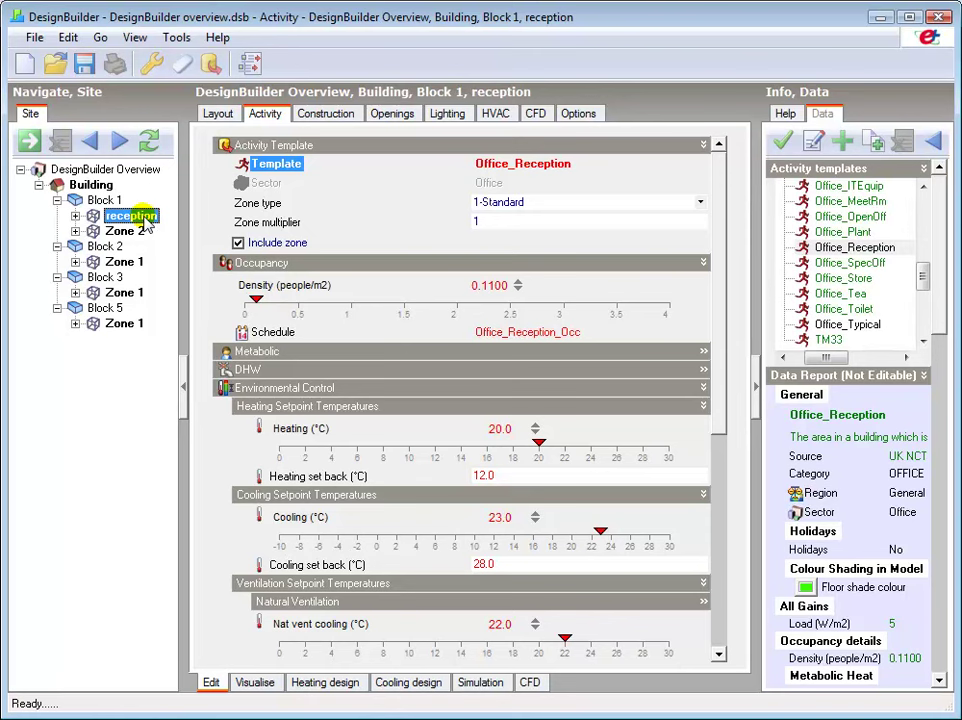
click(106, 201)
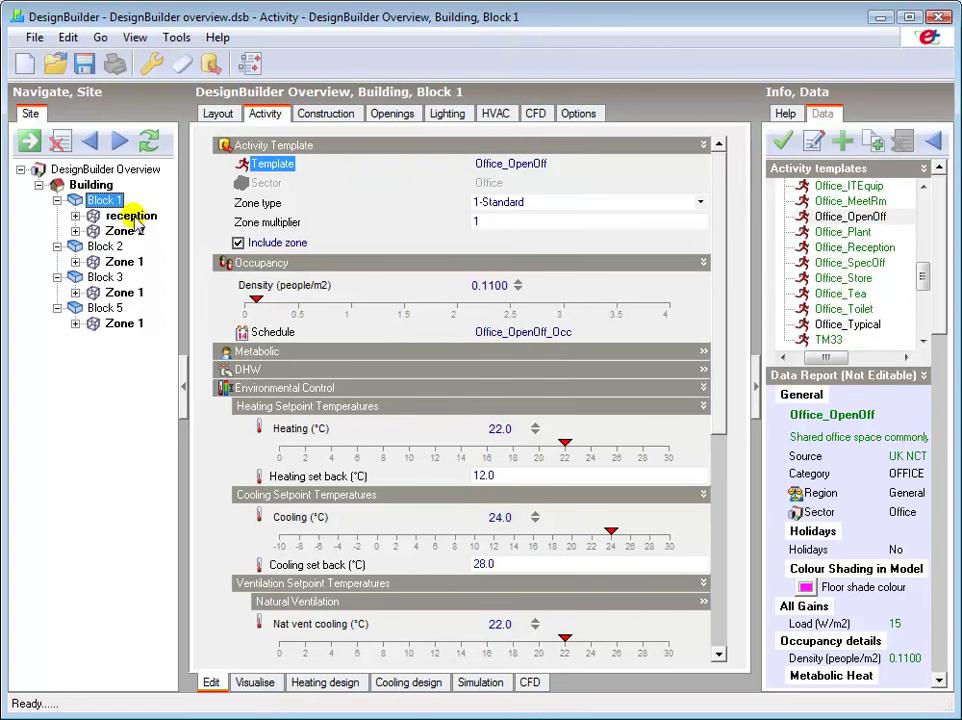
click(135, 218)
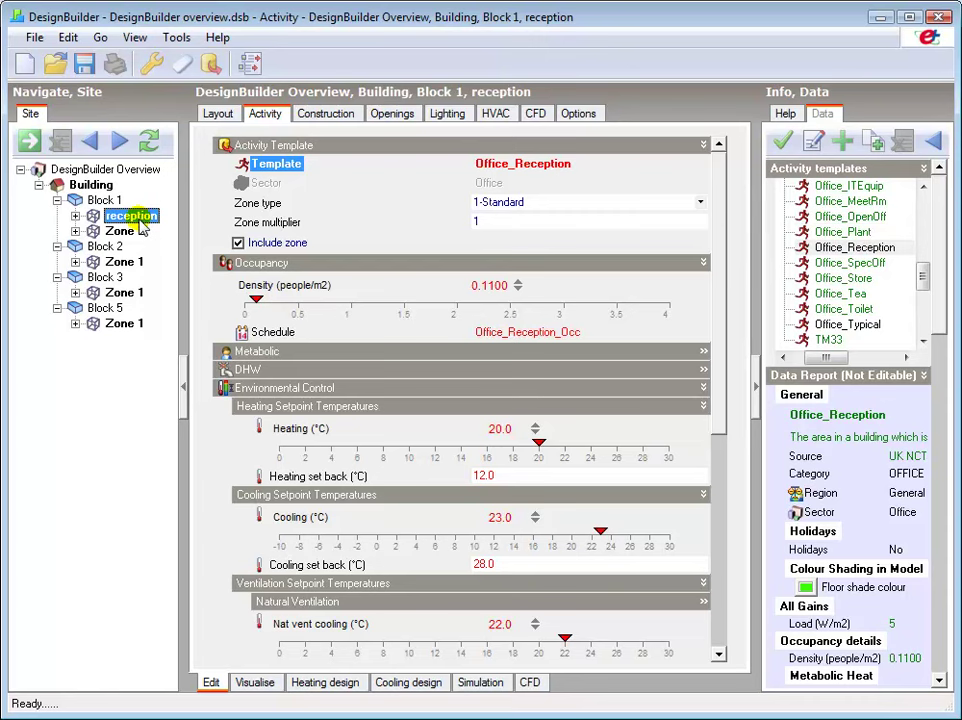
Step: Set the building-level construction template to Part L2 2006, Medium weight from the Early Design category
click(92, 186)
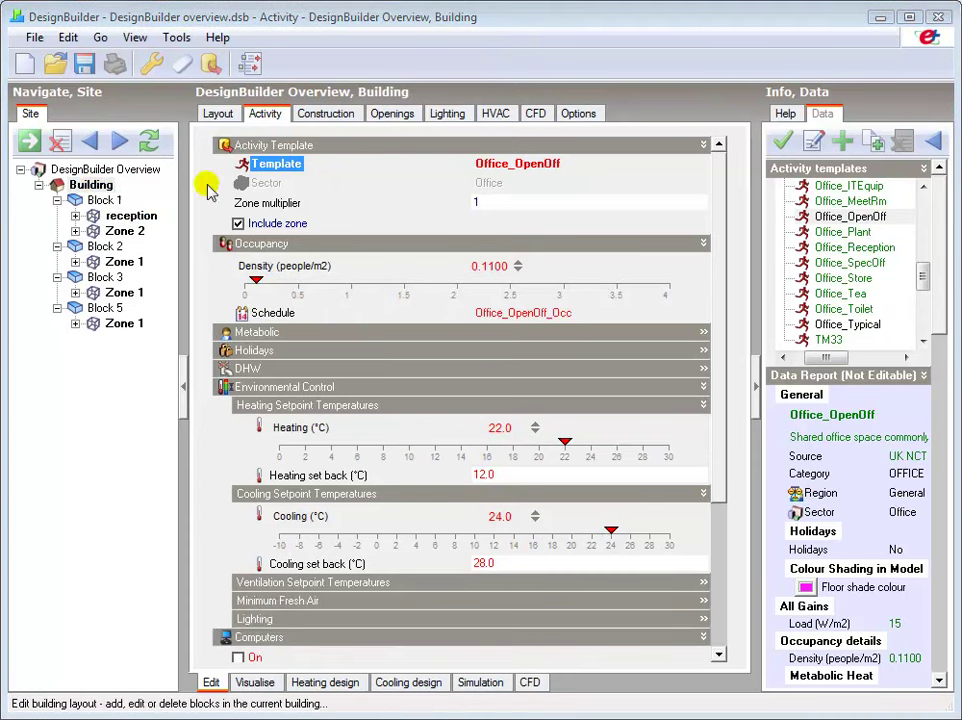
click(323, 116)
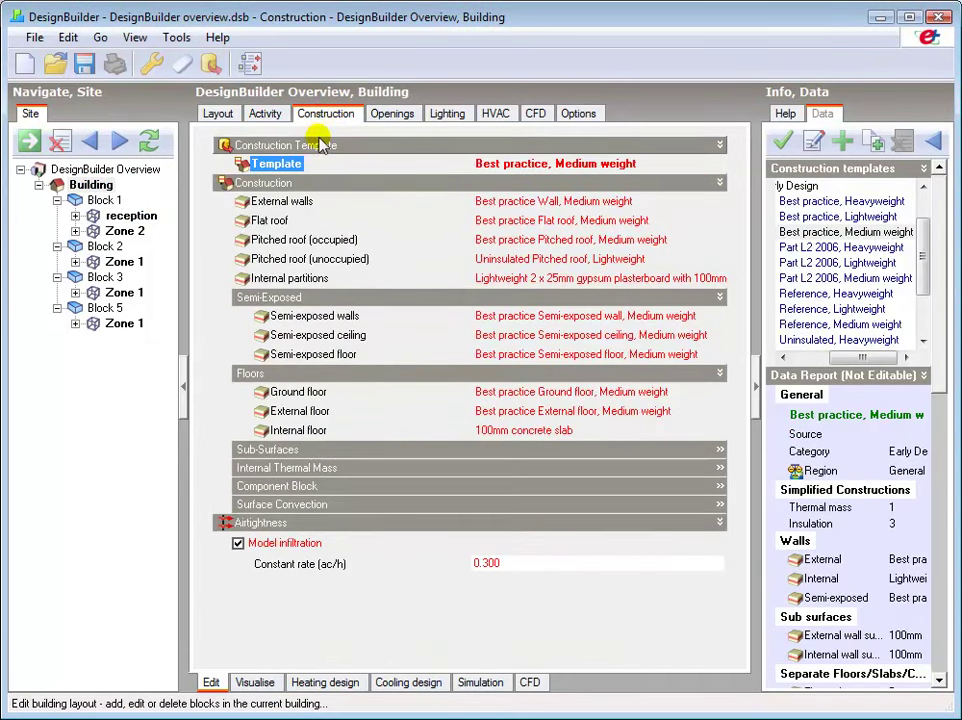
click(303, 170)
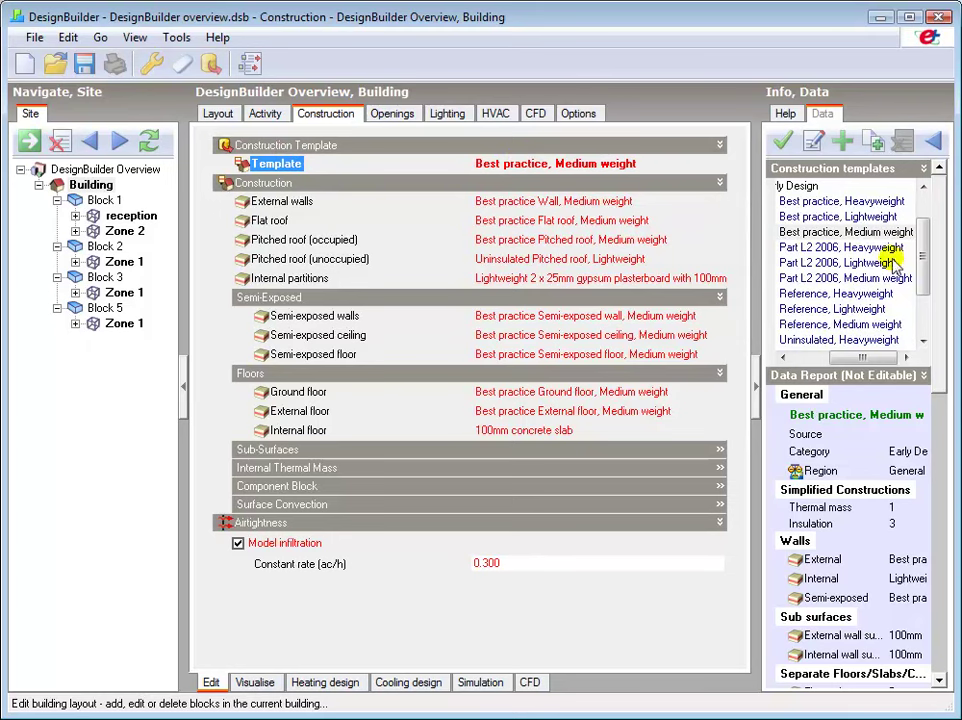
click(712, 164)
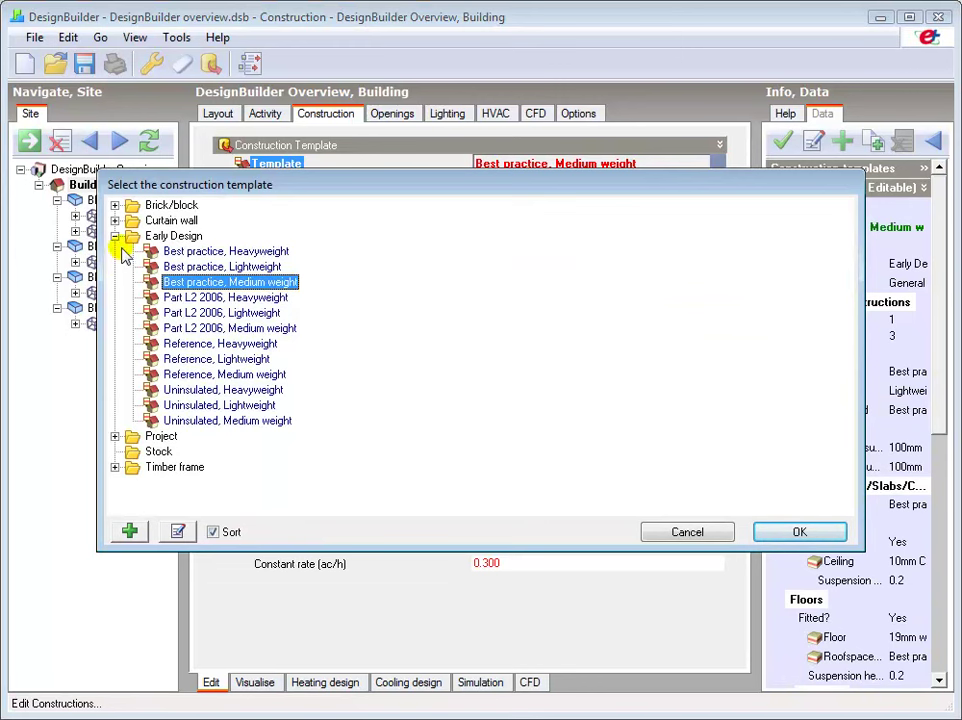
click(215, 330)
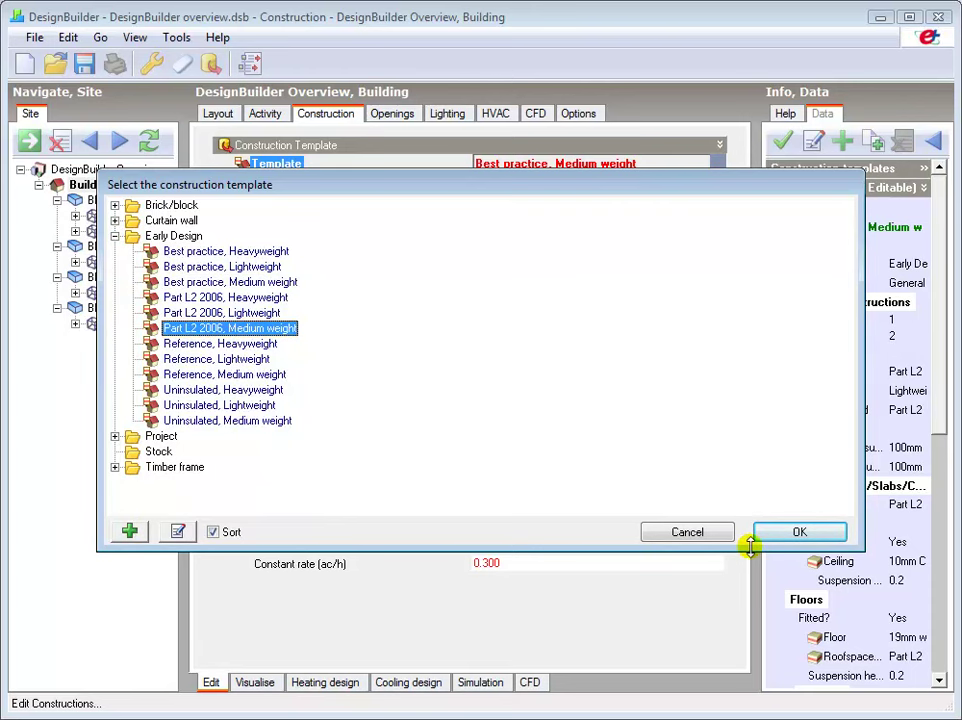
click(797, 532)
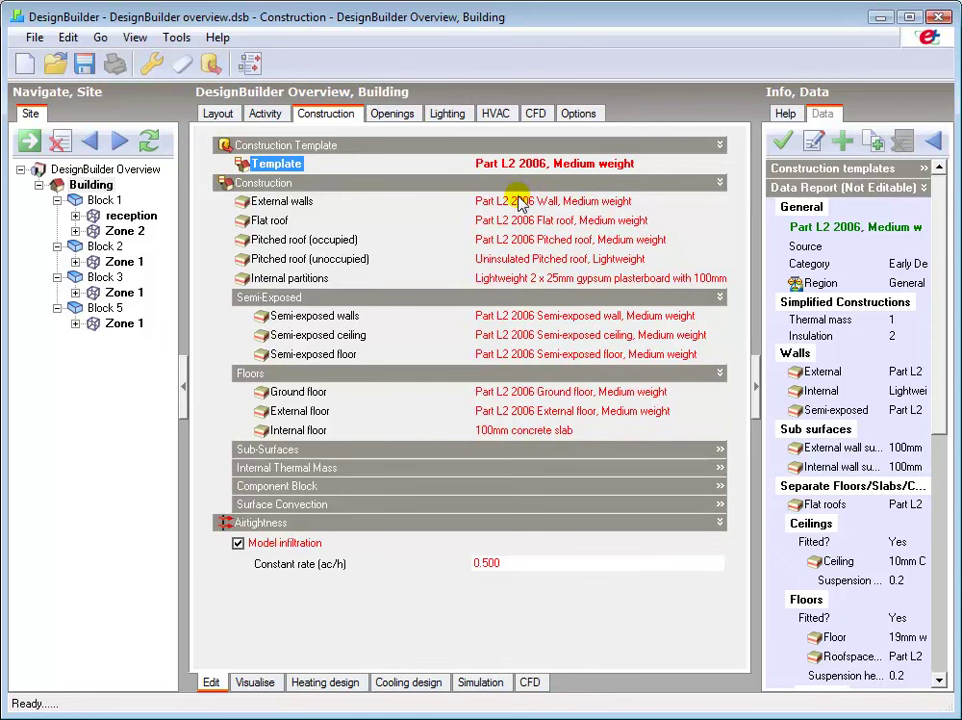
Step: Create a copy of the Part L2 2006 Wall, Medium weight construction assigned to the external walls
click(303, 206)
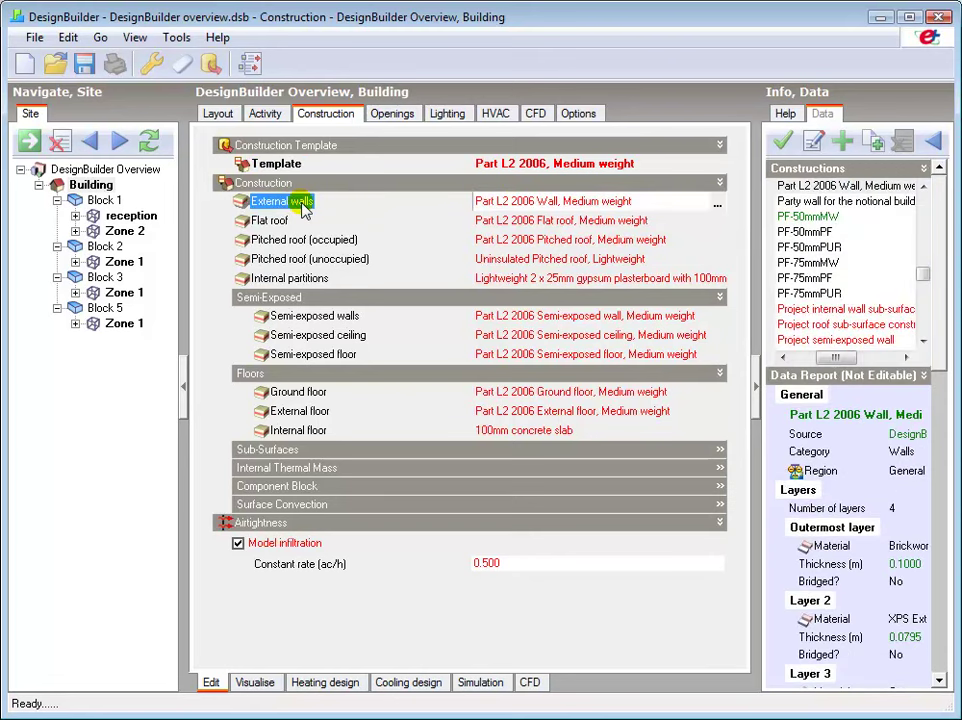
click(850, 186)
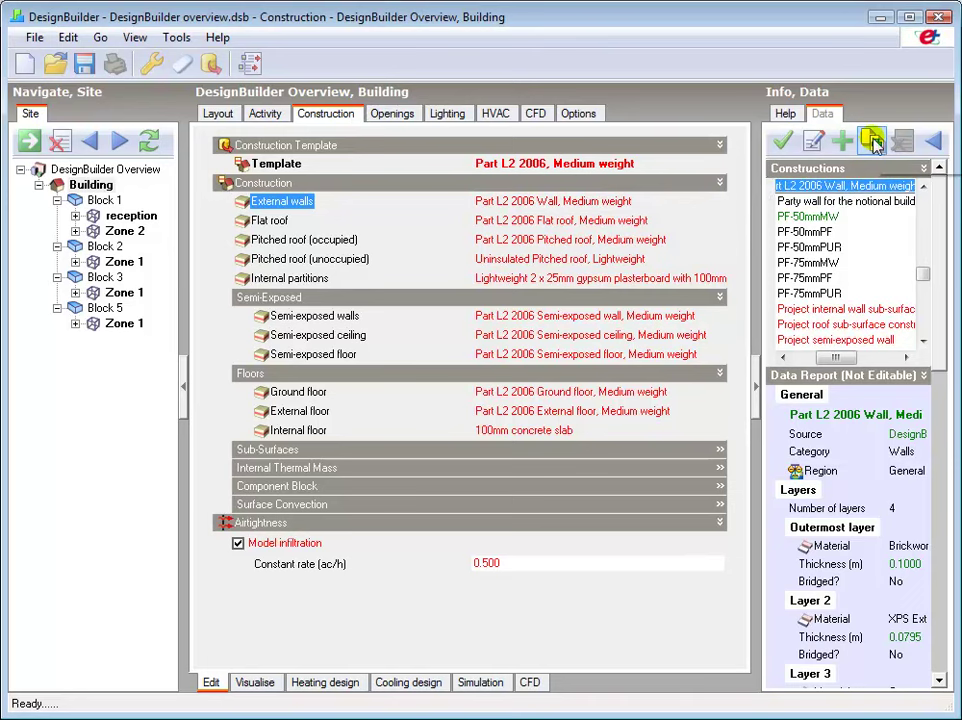
click(870, 146)
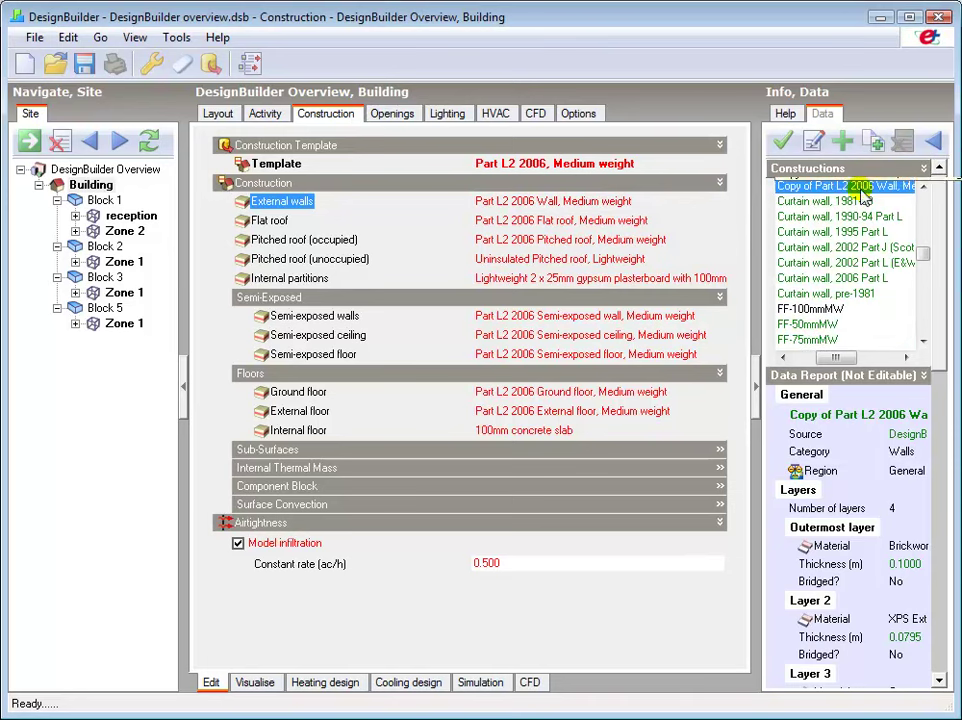
Step: Open the copied wall construction for editing and rename it "Part L2 2006 Wall, Medium weight revised"
click(813, 147)
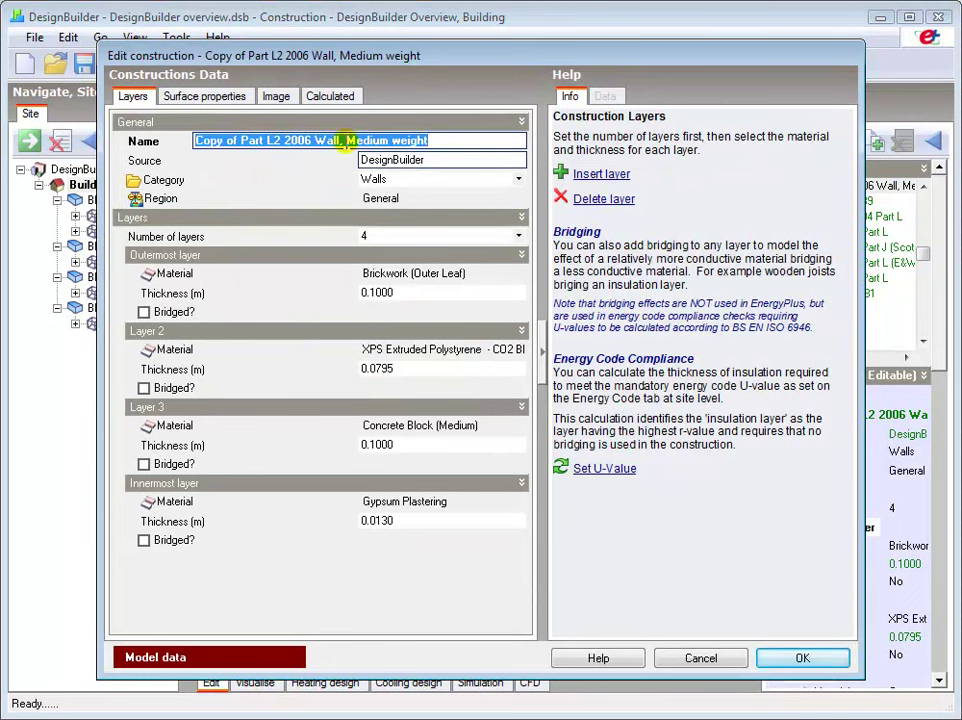
drag(241, 140, 196, 141)
key(BackSpace)
click(420, 141)
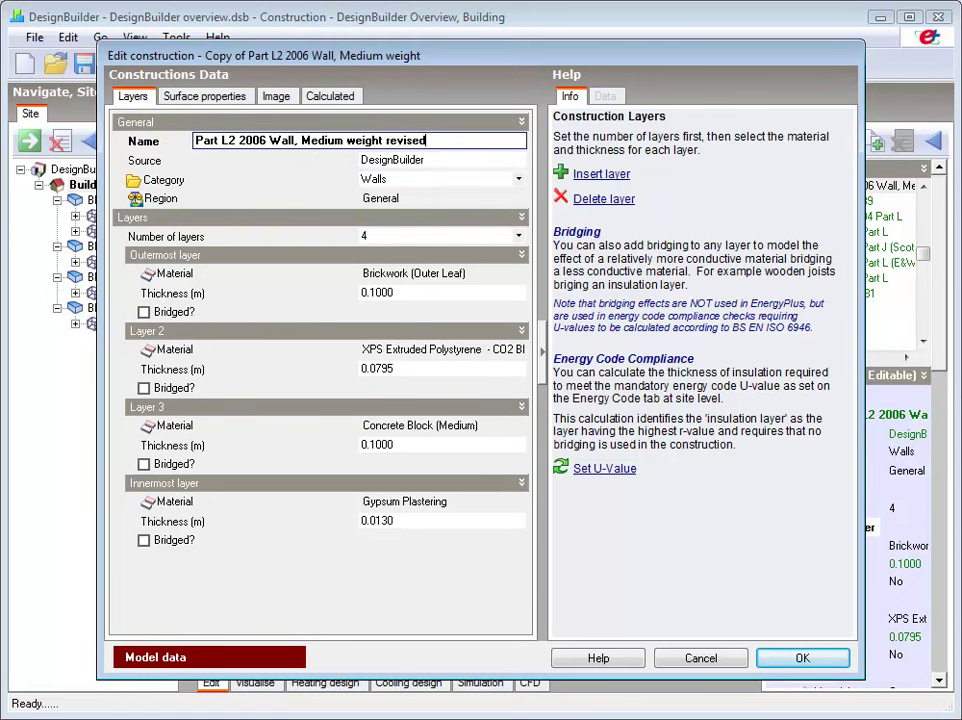
click(369, 236)
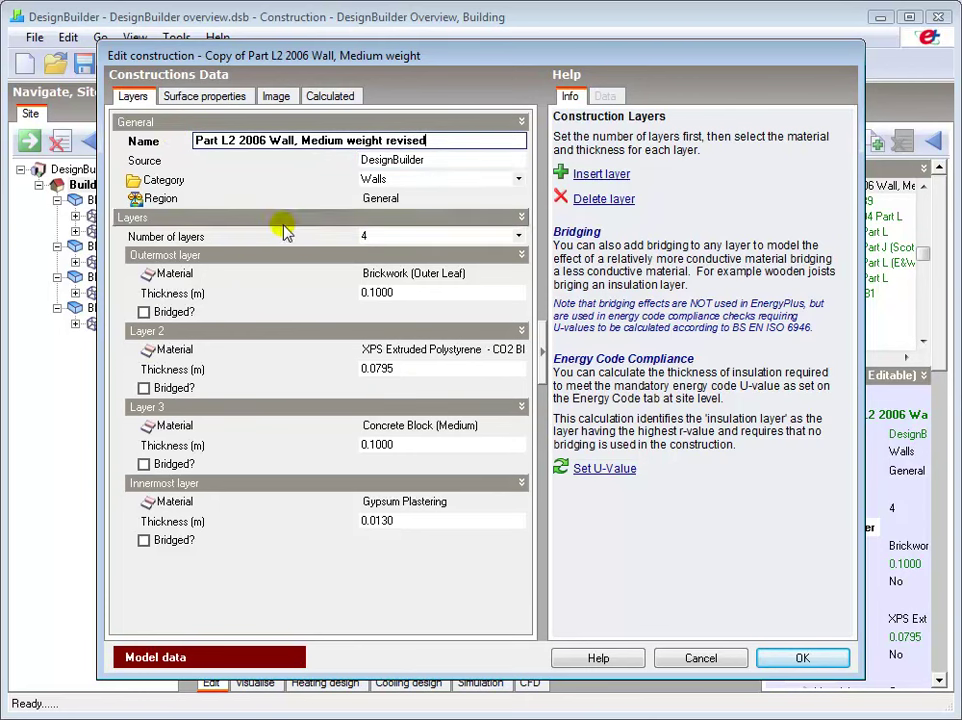
Step: Change the wall's Layer 2 material to PIR (foil faced) and set its thickness to 0.1 m
click(393, 273)
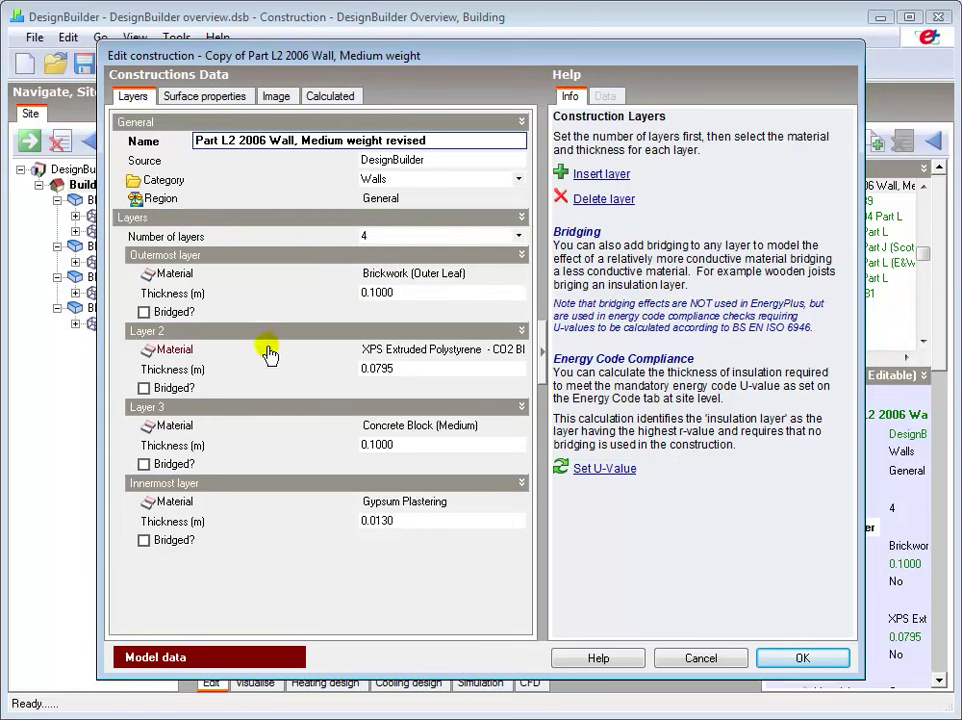
click(415, 357)
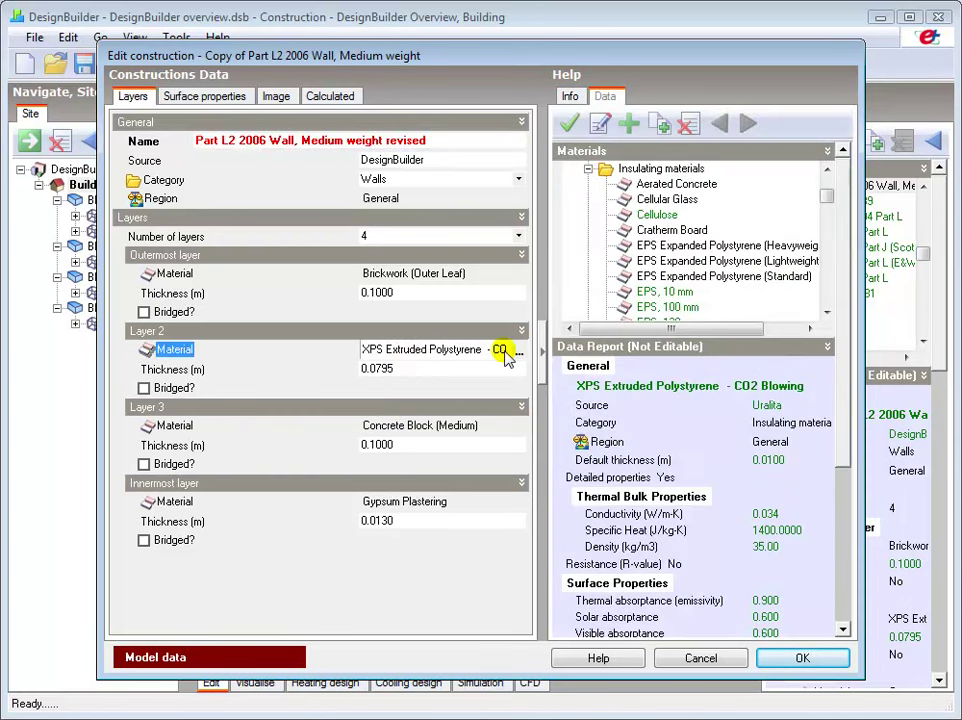
click(515, 350)
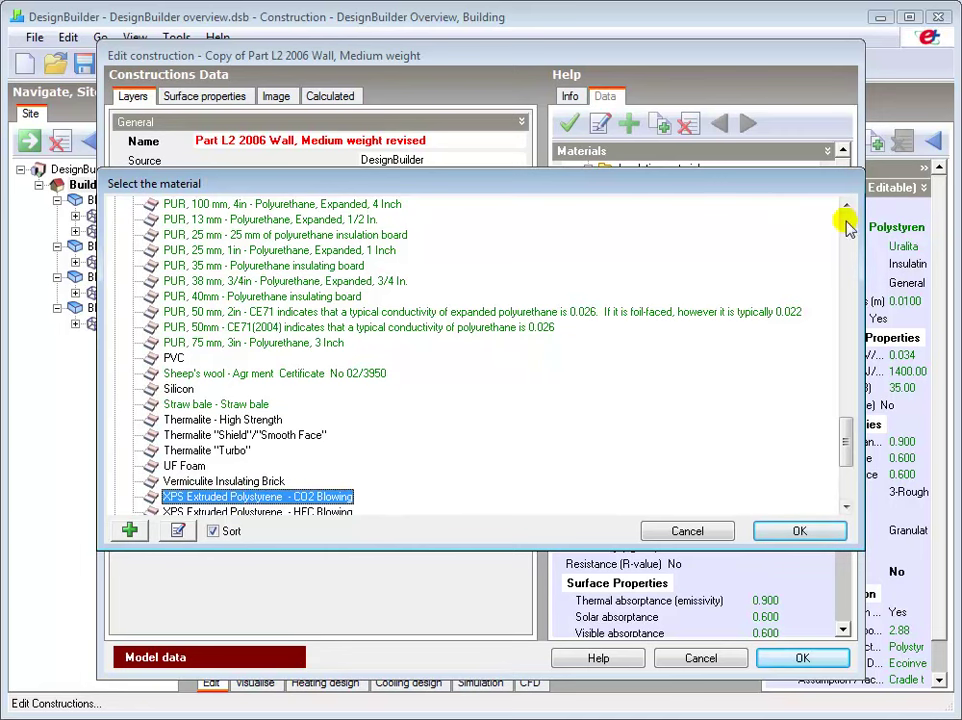
drag(844, 447, 846, 396)
double_click(251, 388)
click(383, 366)
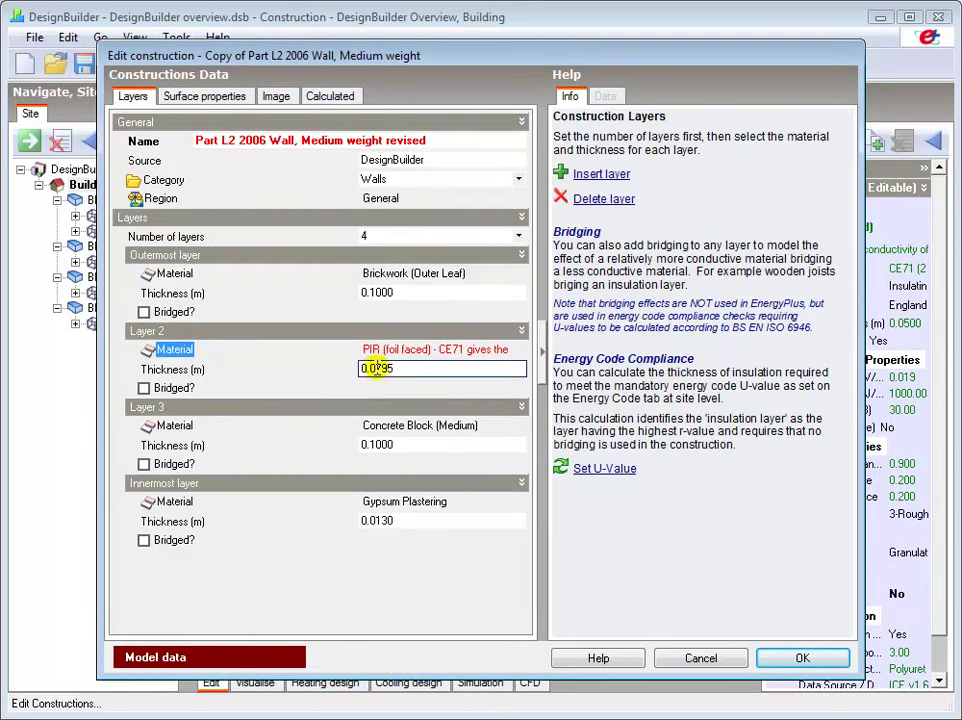
drag(373, 368, 446, 369)
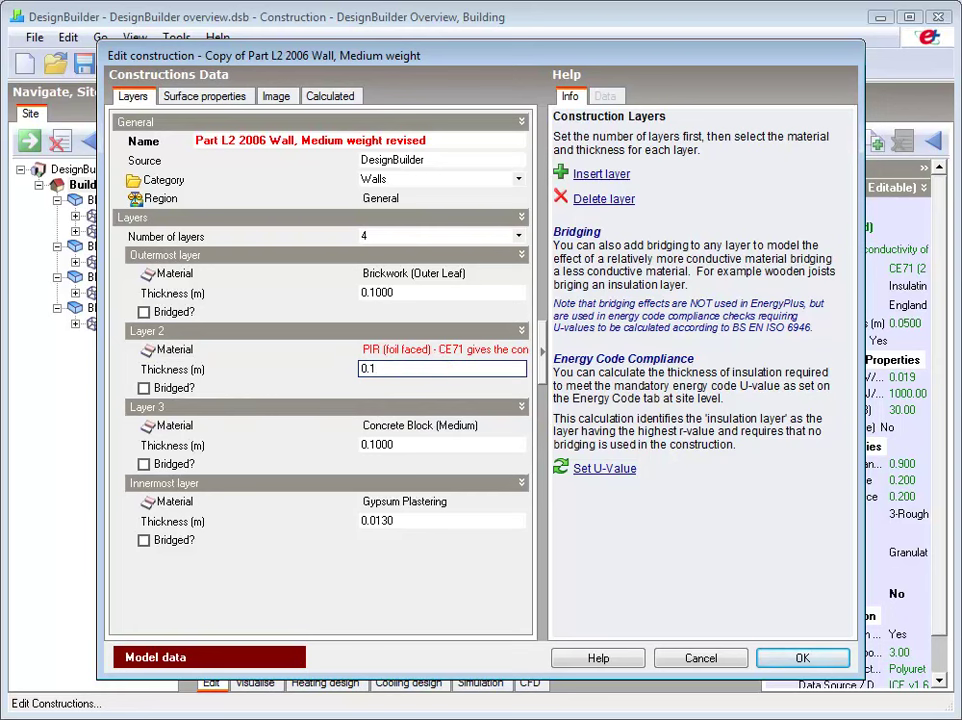
click(388, 528)
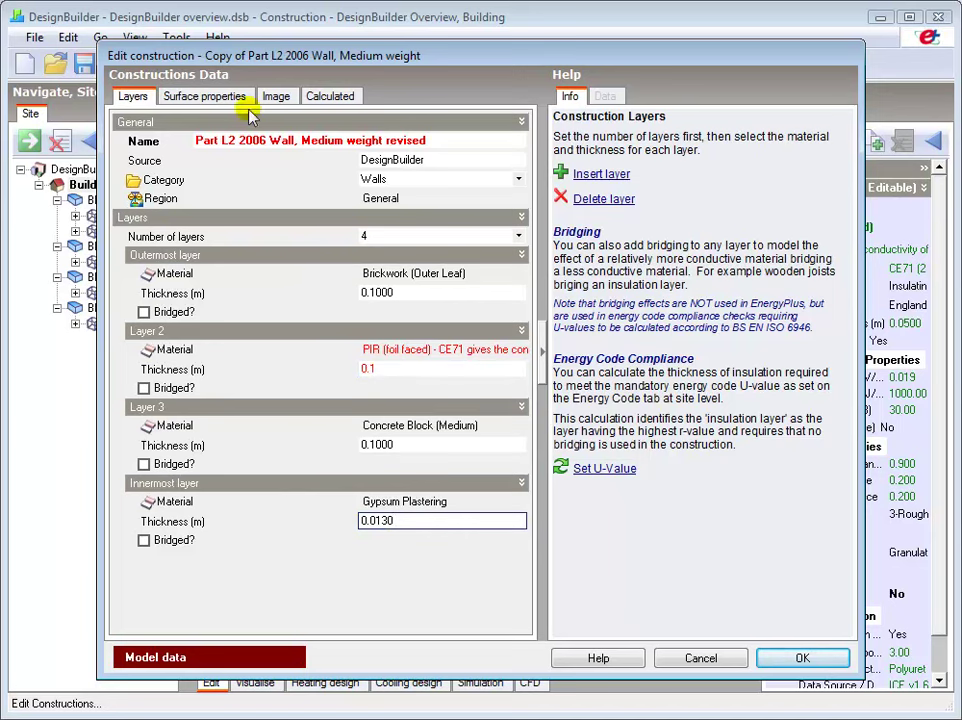
Step: Review the revised wall's cross-section image and its calculated heat transmission data
click(275, 96)
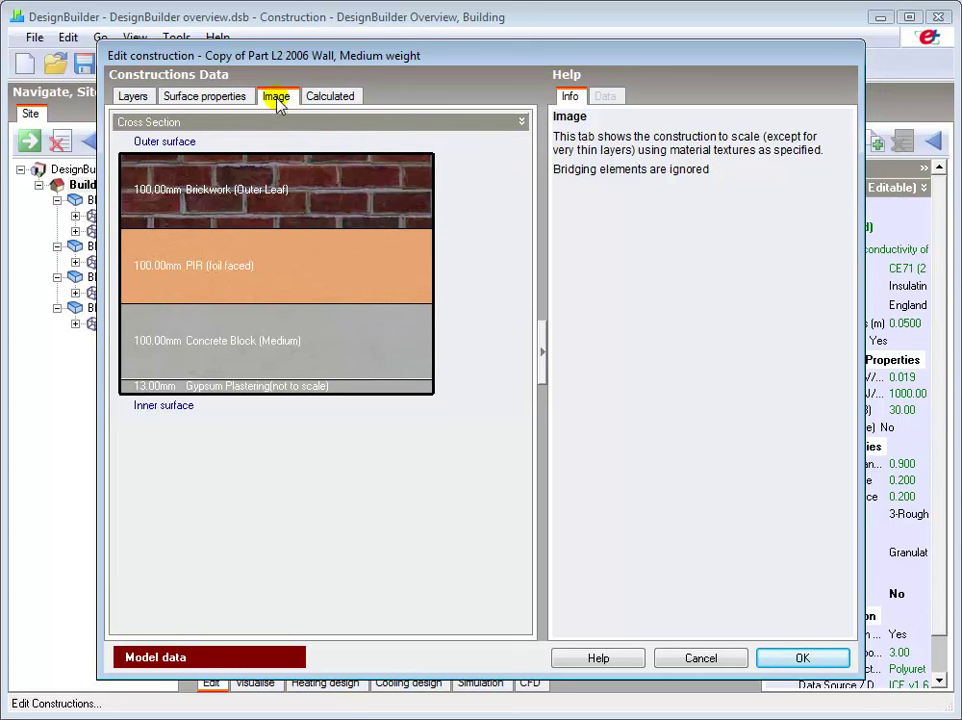
click(329, 97)
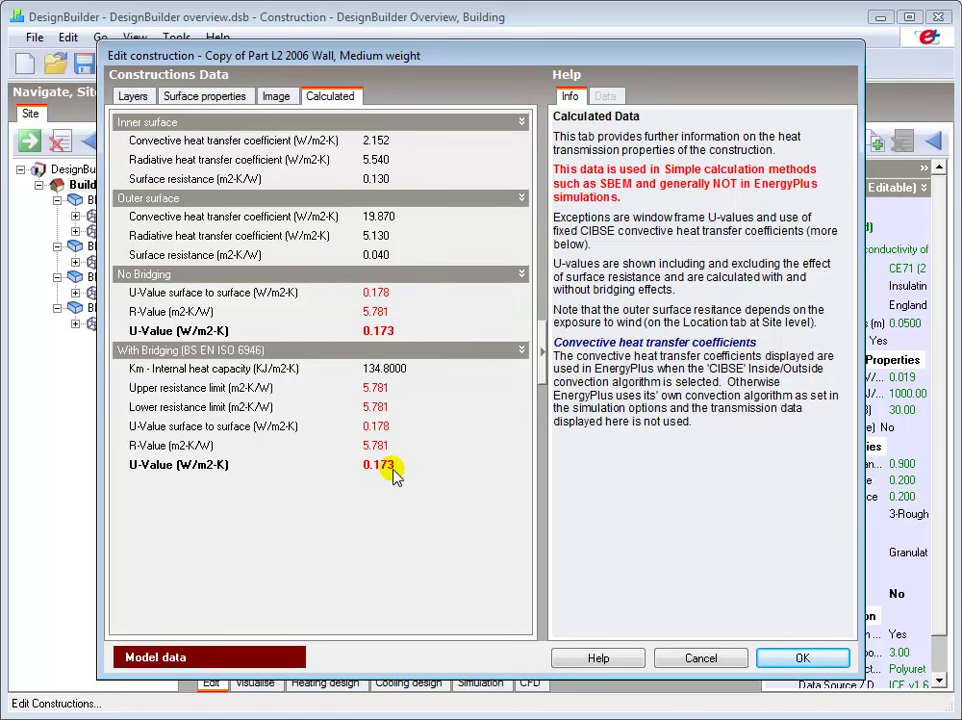
click(133, 97)
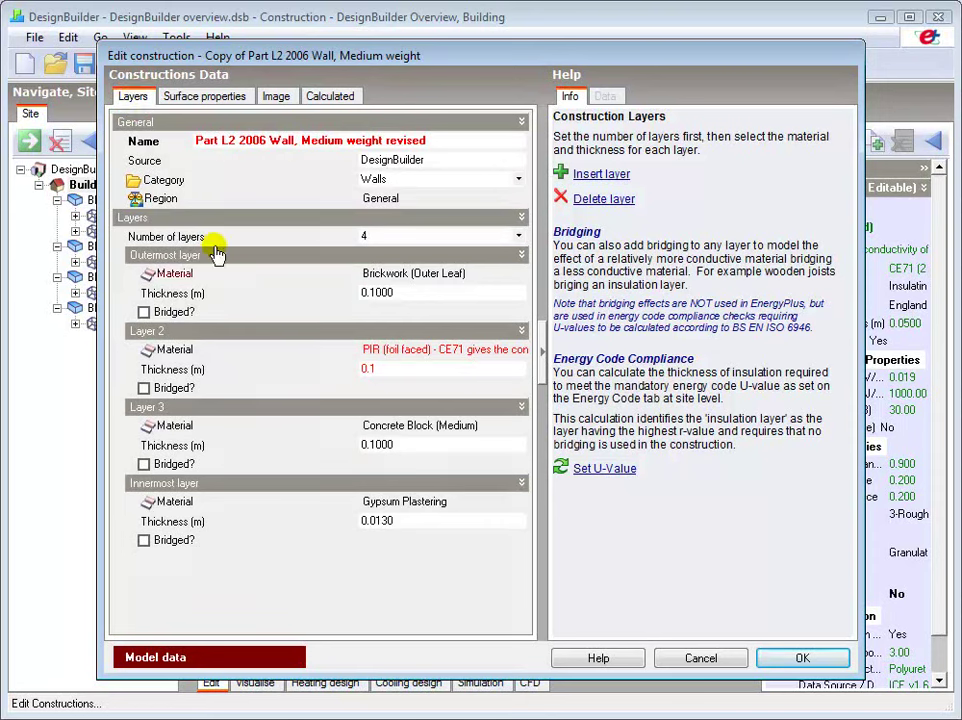
Step: Enable bridging on Layer 2, using Stainless Steel from the Metals category with 0.1 percent bridging
click(144, 388)
click(424, 409)
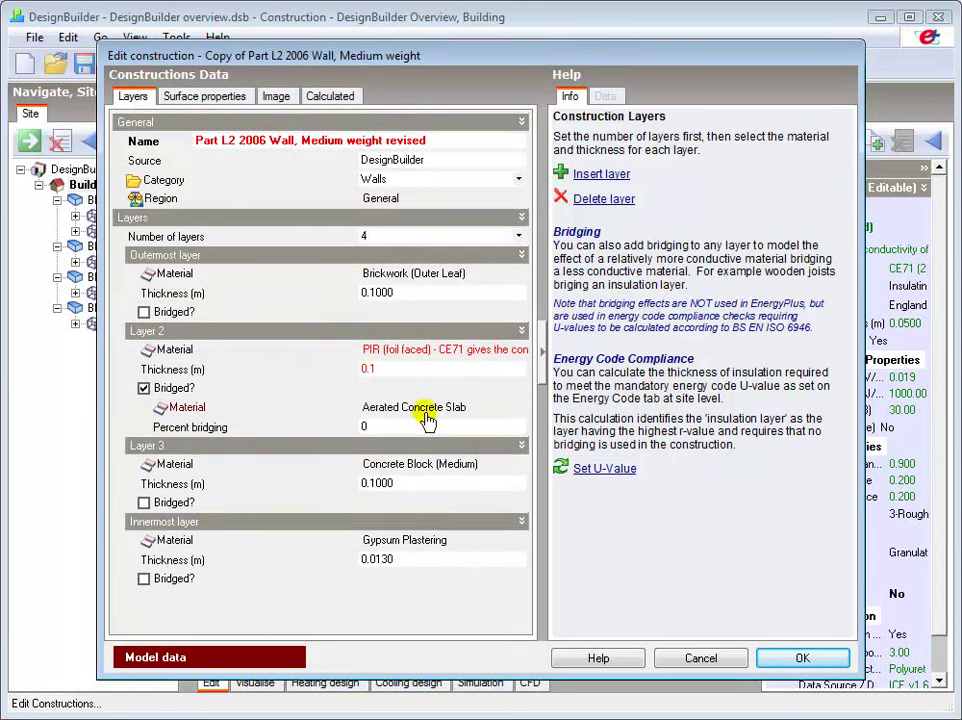
click(519, 411)
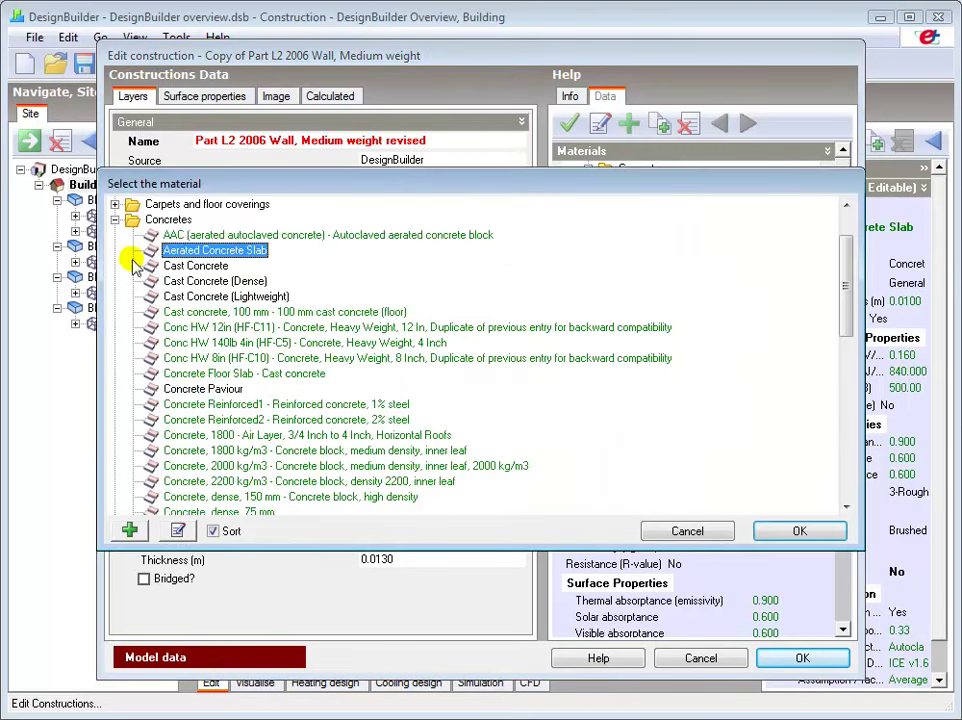
click(116, 219)
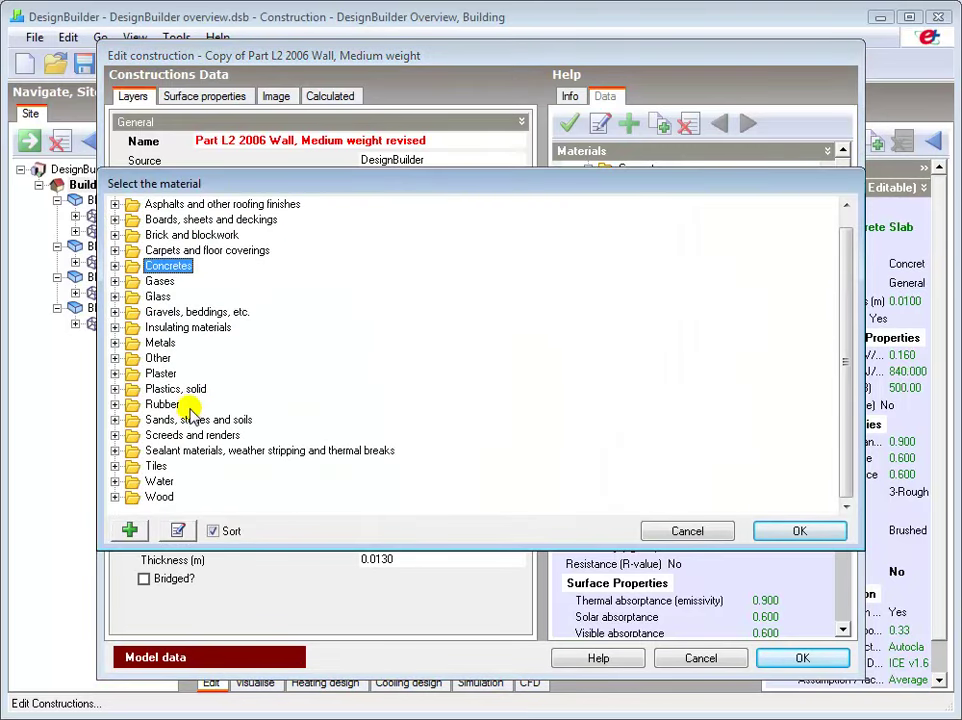
double_click(160, 342)
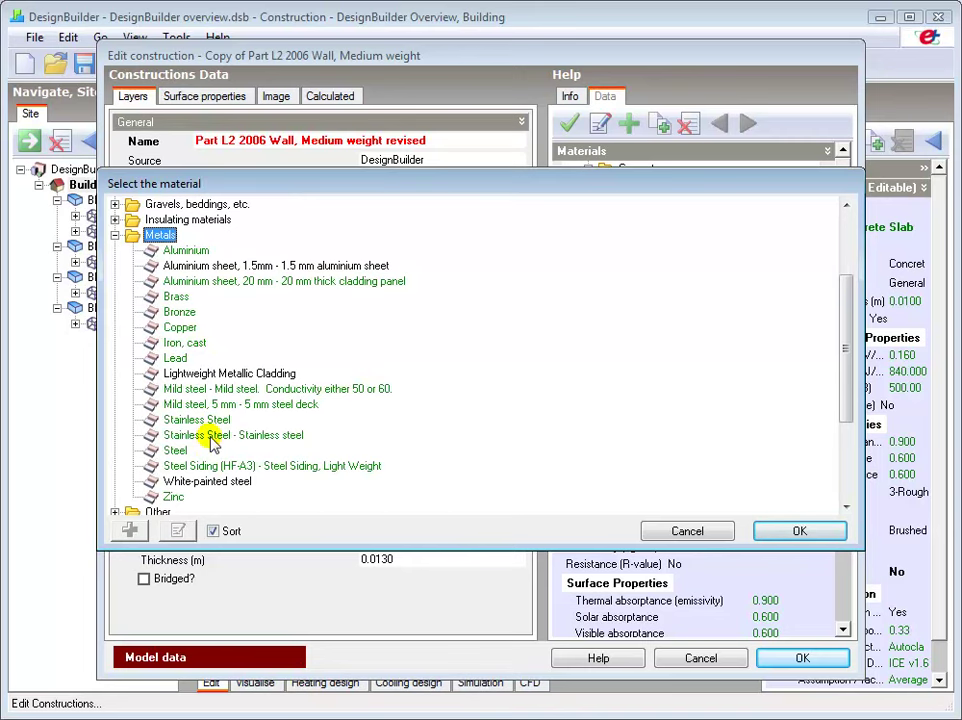
double_click(172, 435)
click(348, 428)
text(0)
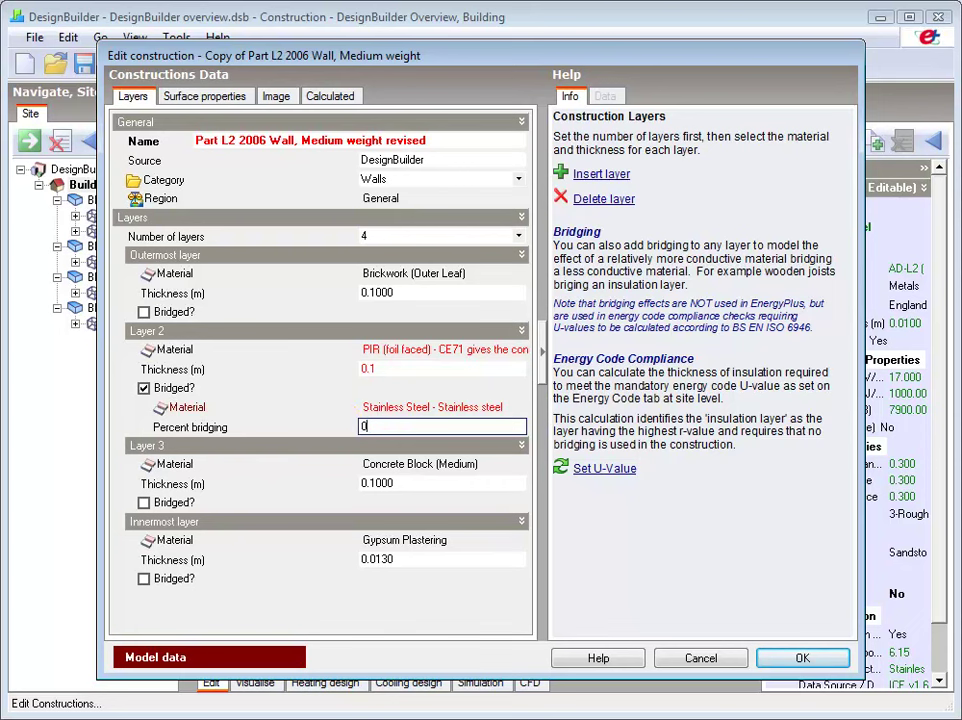
text(.1)
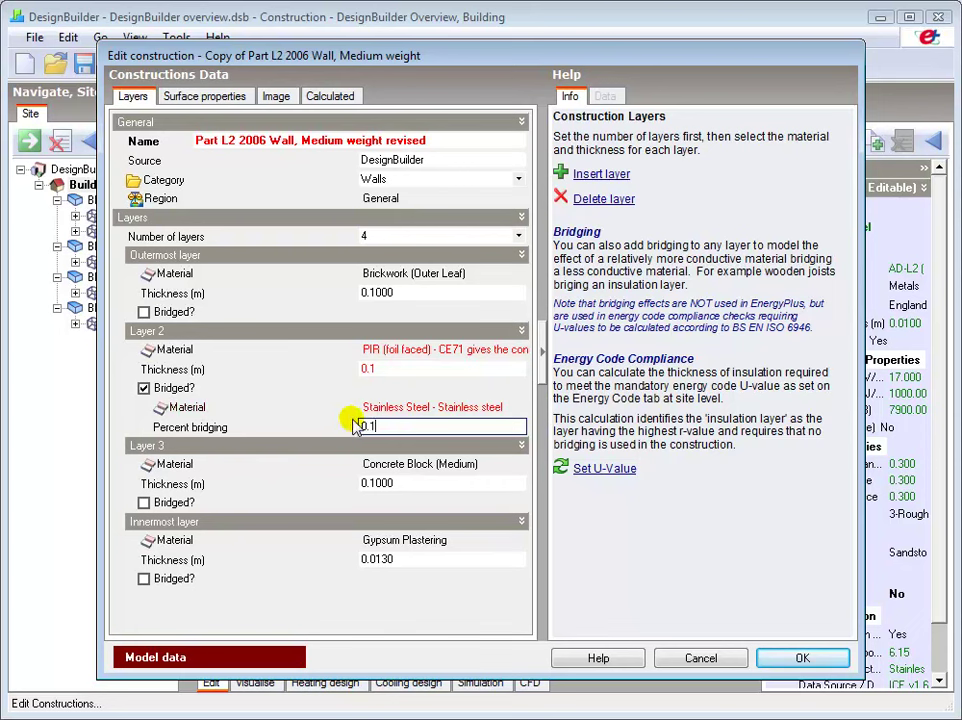
click(385, 370)
click(370, 369)
Step: Check the calculated U-values with bridging and inspect the options for setting the construction's U-value
click(318, 95)
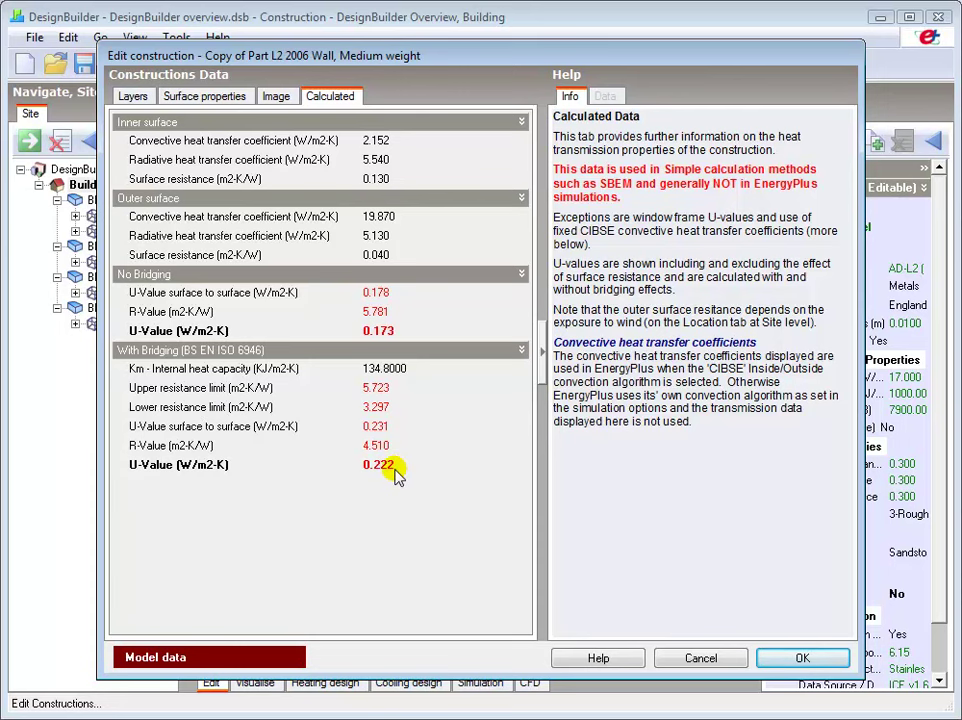
click(133, 97)
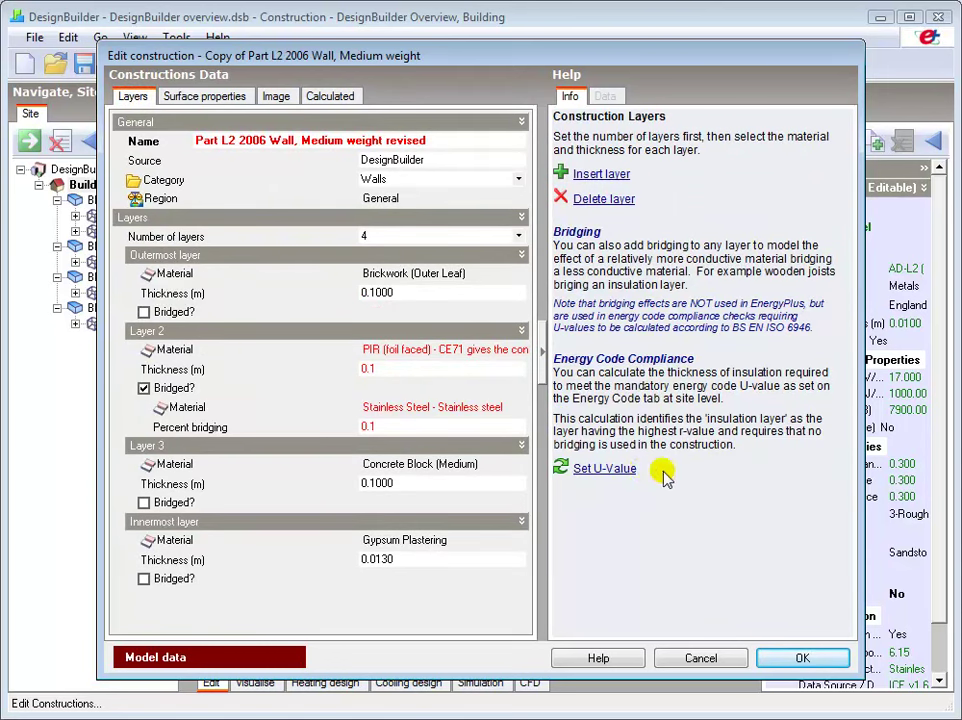
click(622, 469)
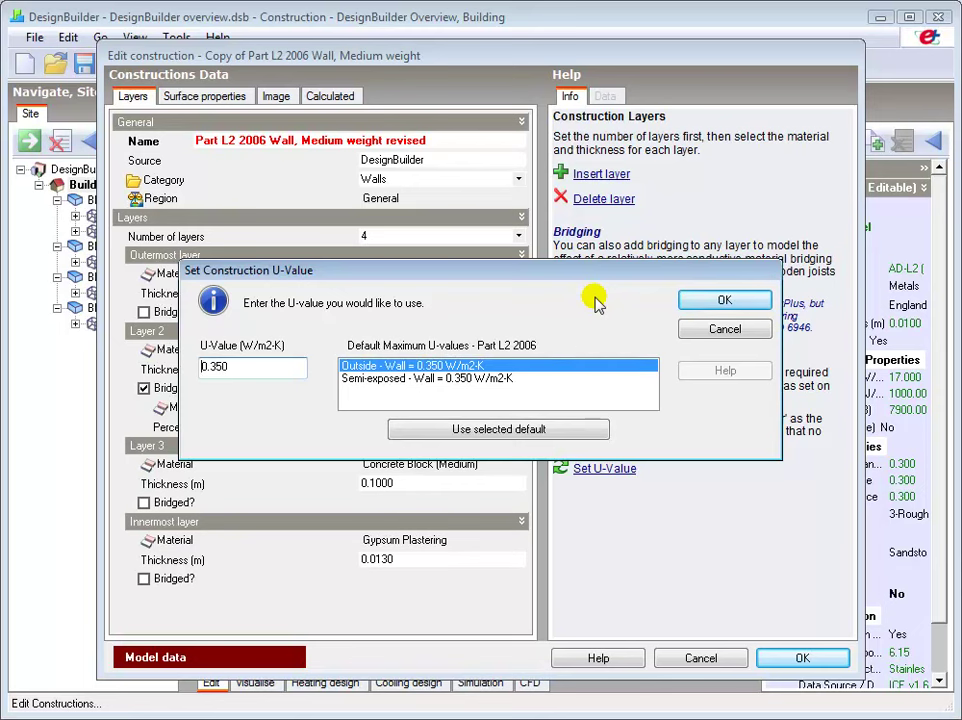
click(746, 329)
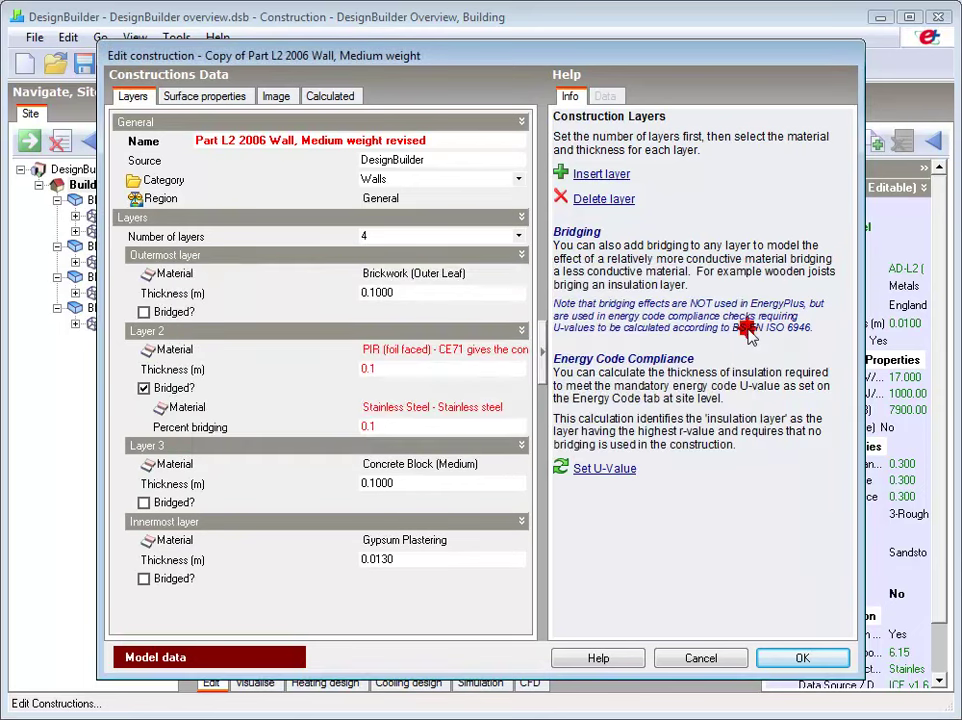
Step: Save the edited construction and assign Part L2 2006 Wall, Medium weight revised to the building's external walls
click(800, 659)
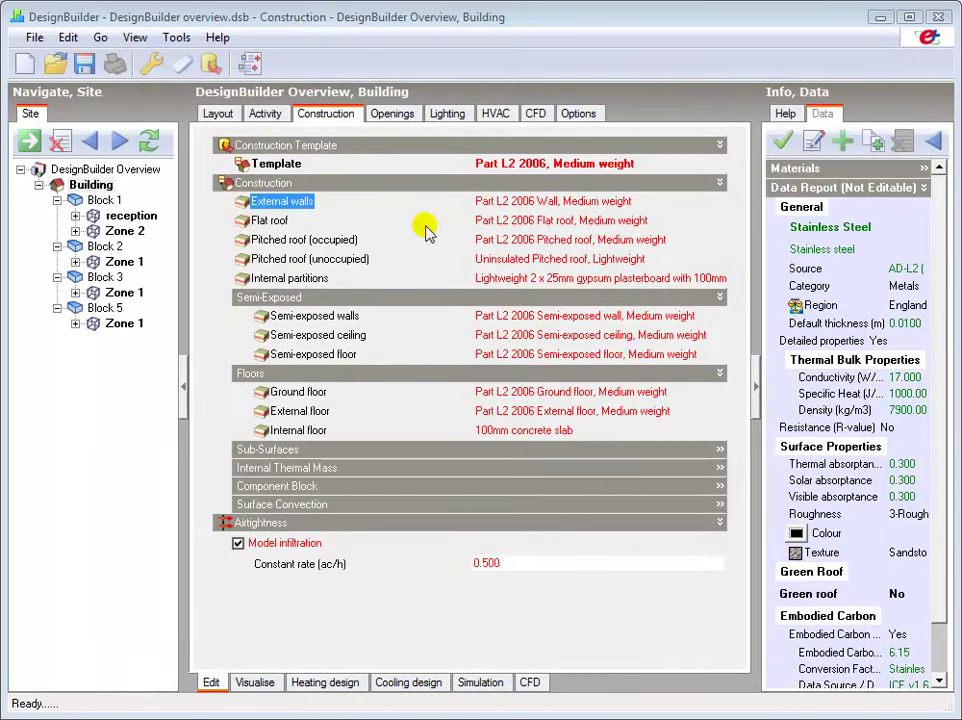
click(279, 201)
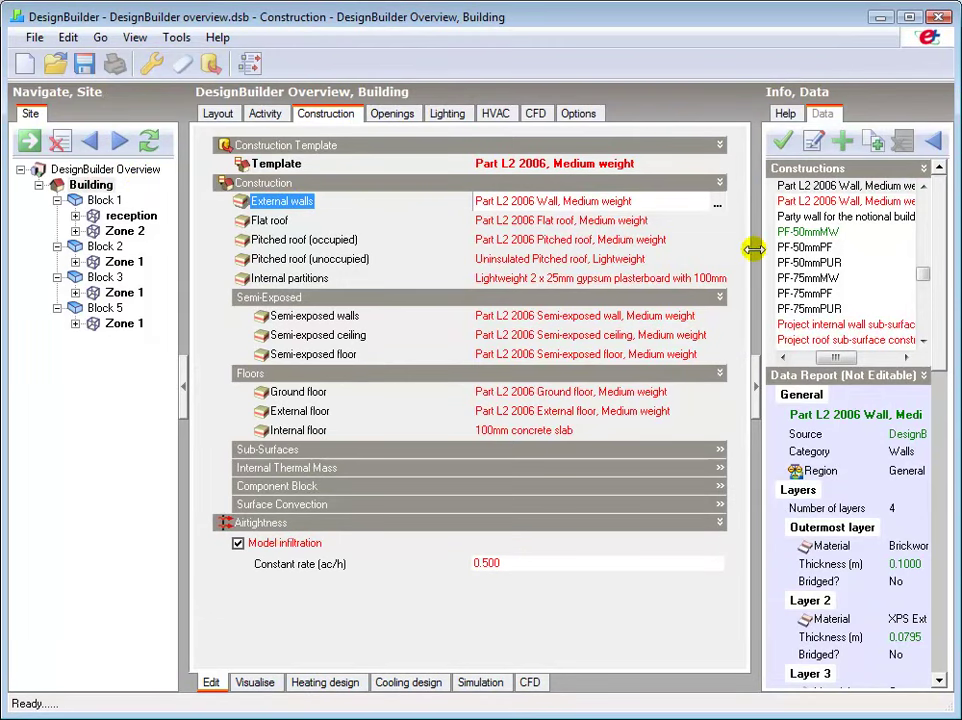
click(716, 204)
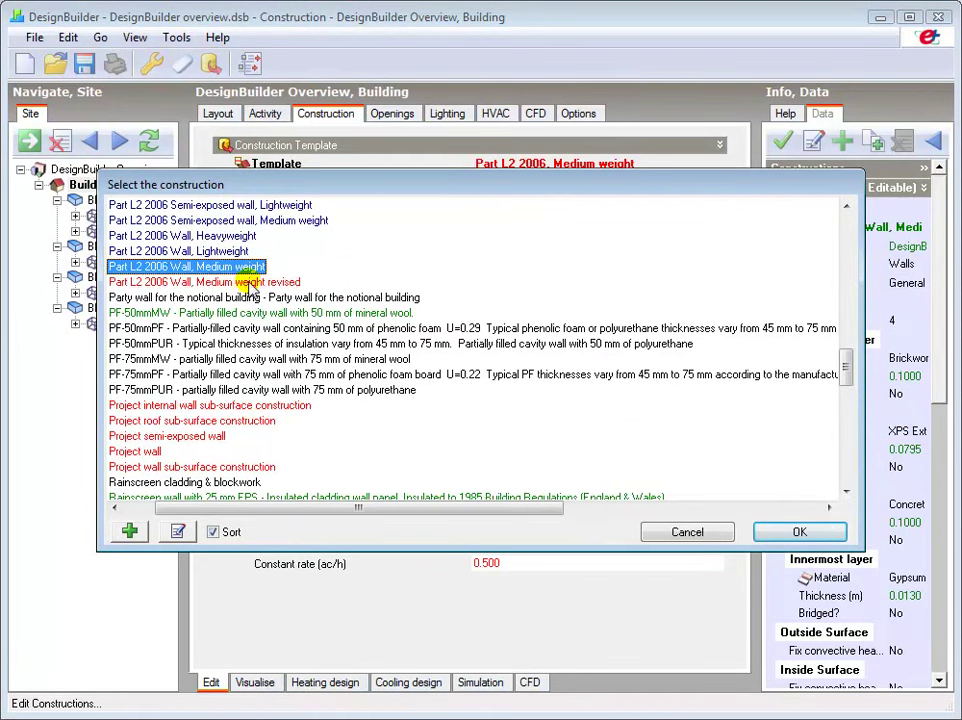
click(250, 283)
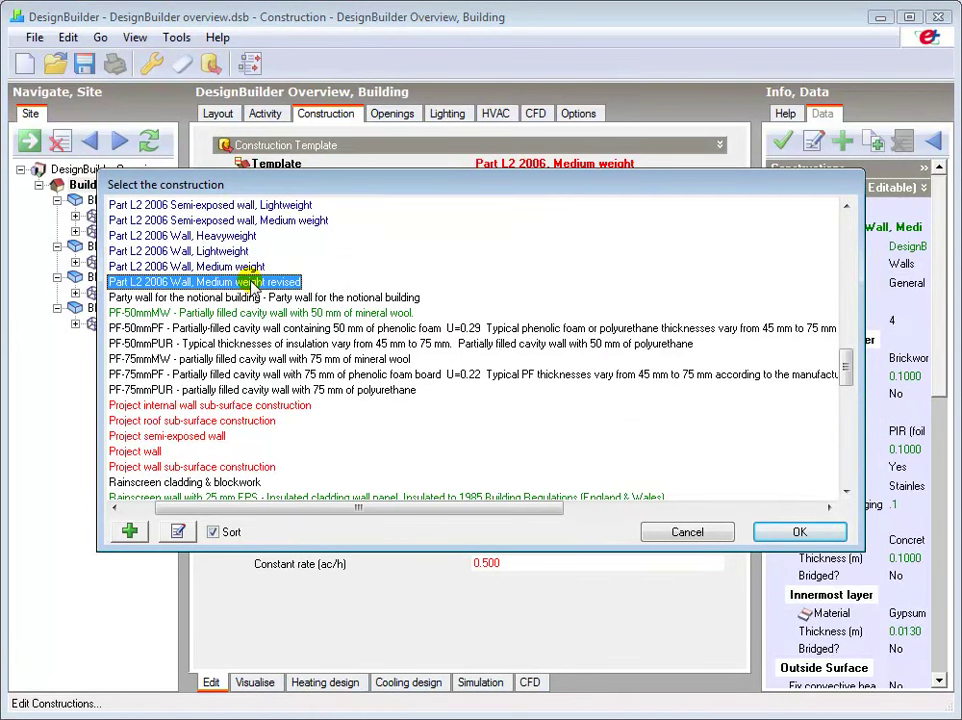
double_click(250, 283)
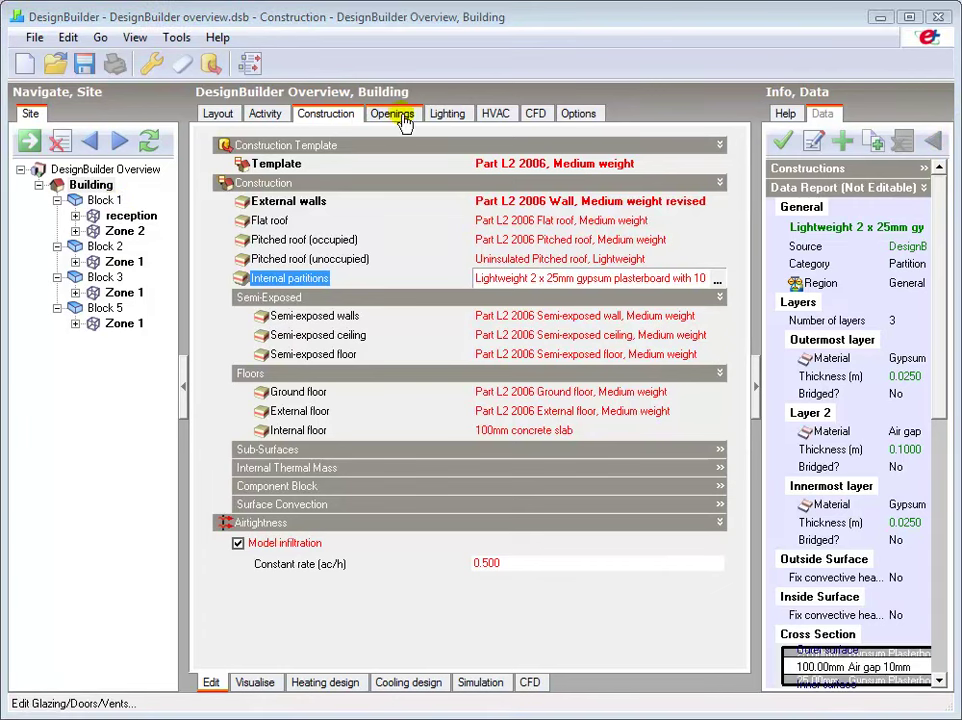
Step: Set the building-level glazing template to Part L2 2006 from the Early Design category
click(394, 116)
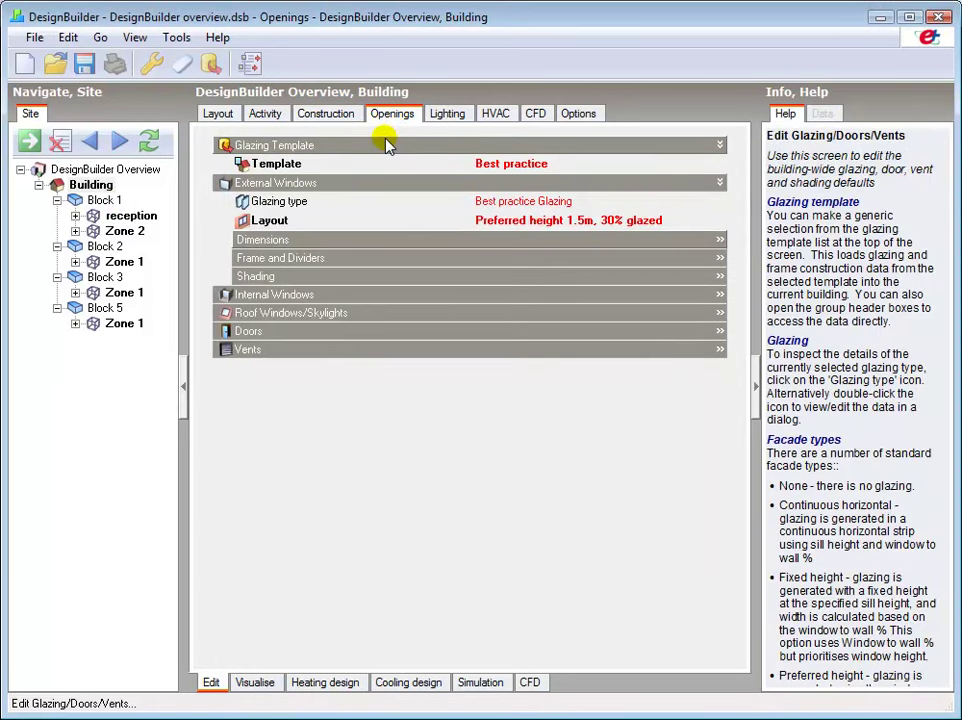
click(284, 165)
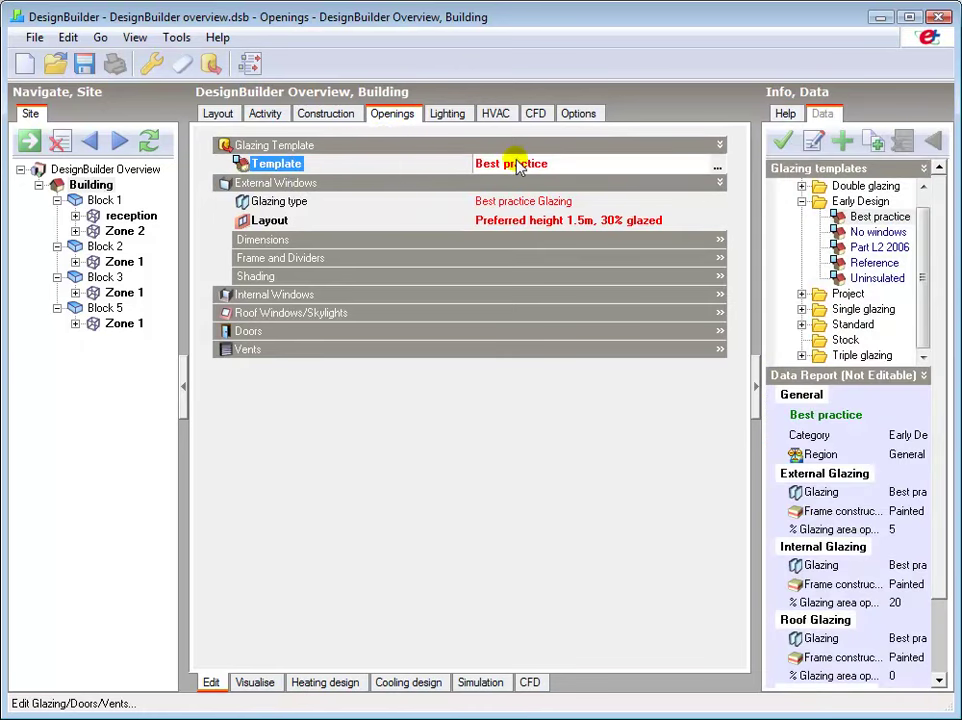
click(876, 249)
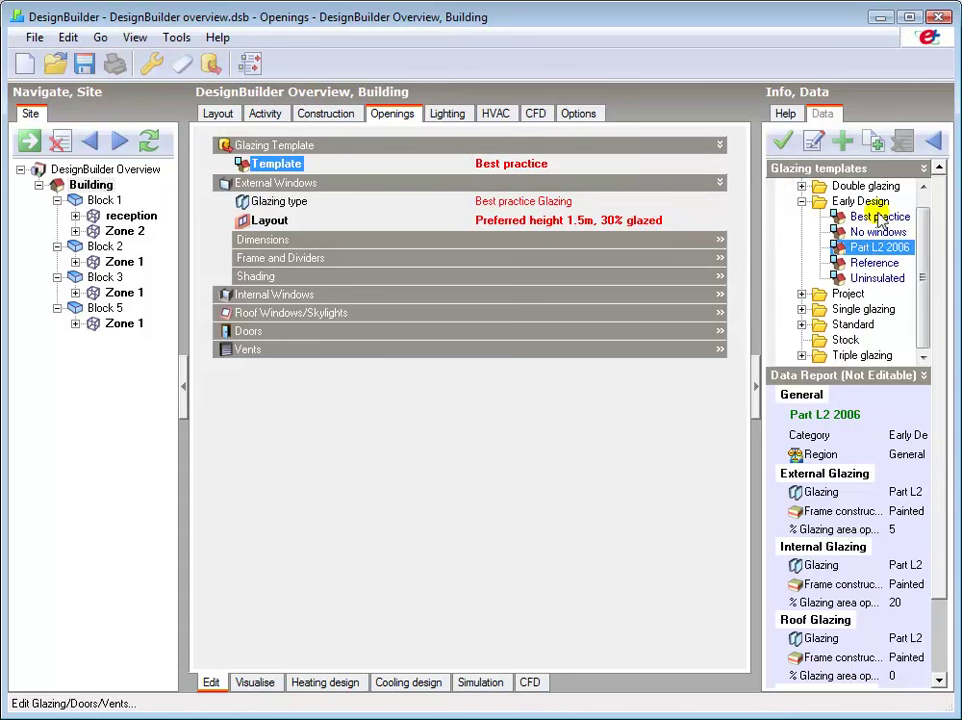
scroll(926, 228, up, 1)
click(801, 202)
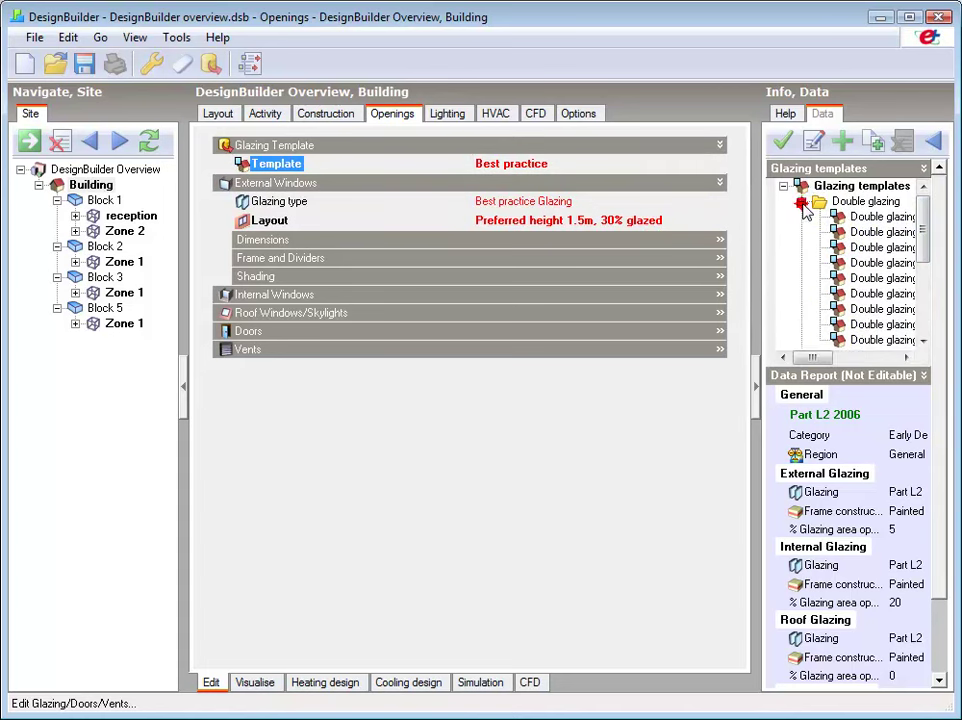
mouse_move(927, 230)
mouse_down()
mouse_move(927, 294)
mouse_move(927, 205)
mouse_up()
click(801, 202)
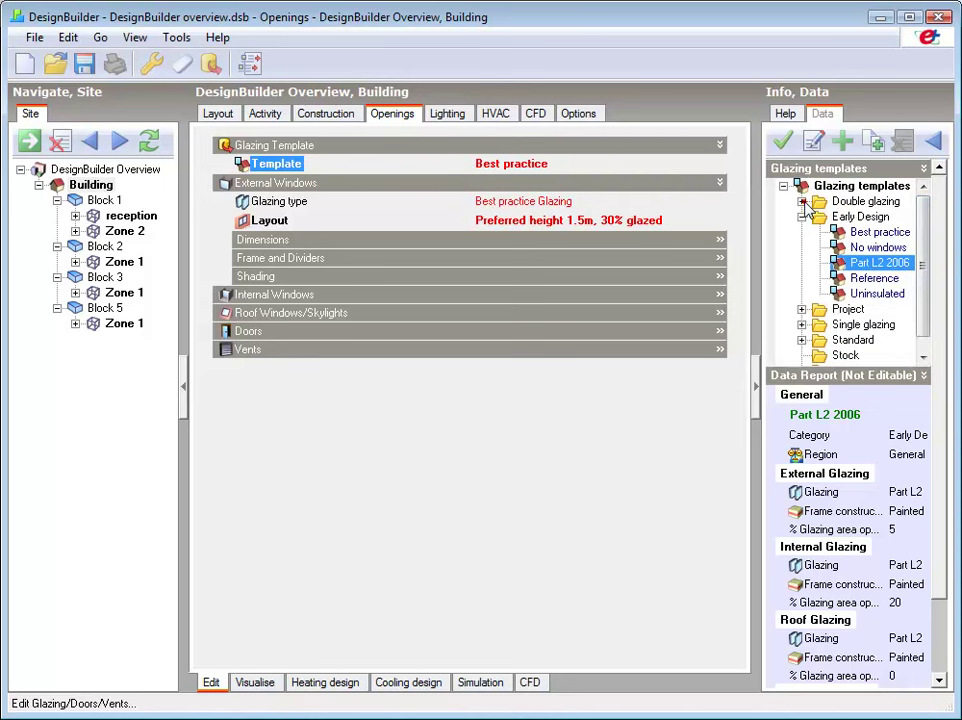
click(783, 142)
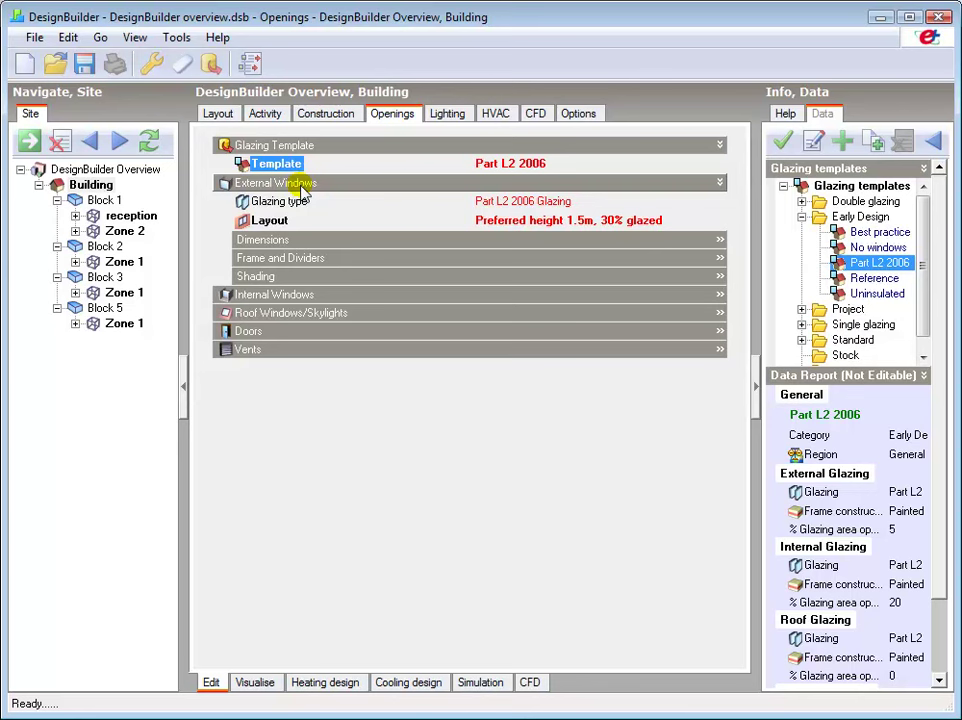
Step: Try a 40% window to wall ratio for the building's external windows and return it to 30%
click(262, 240)
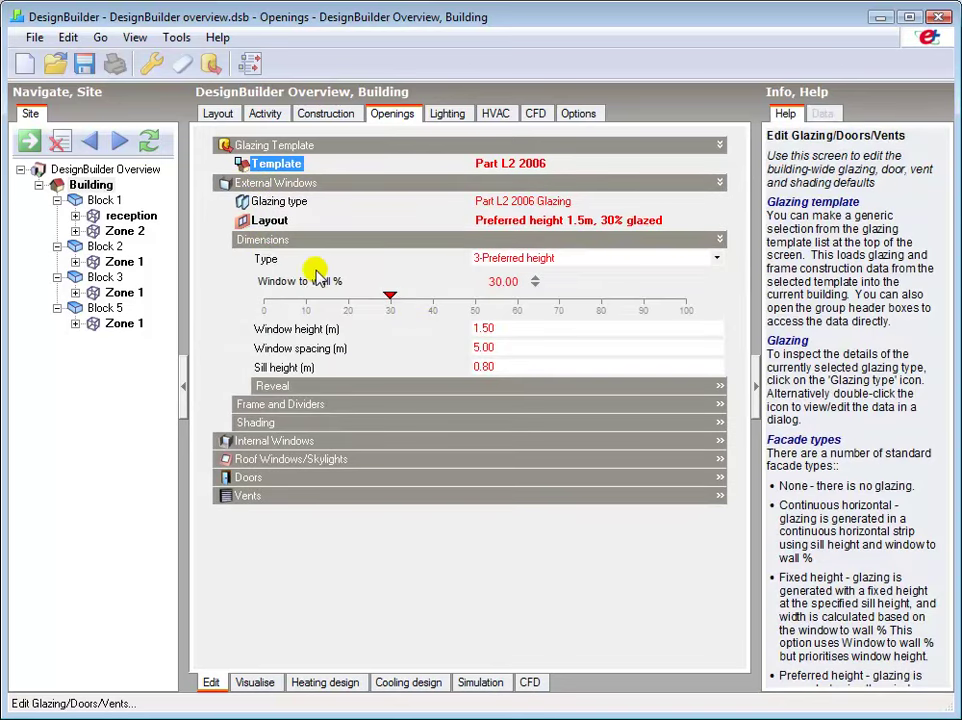
click(433, 301)
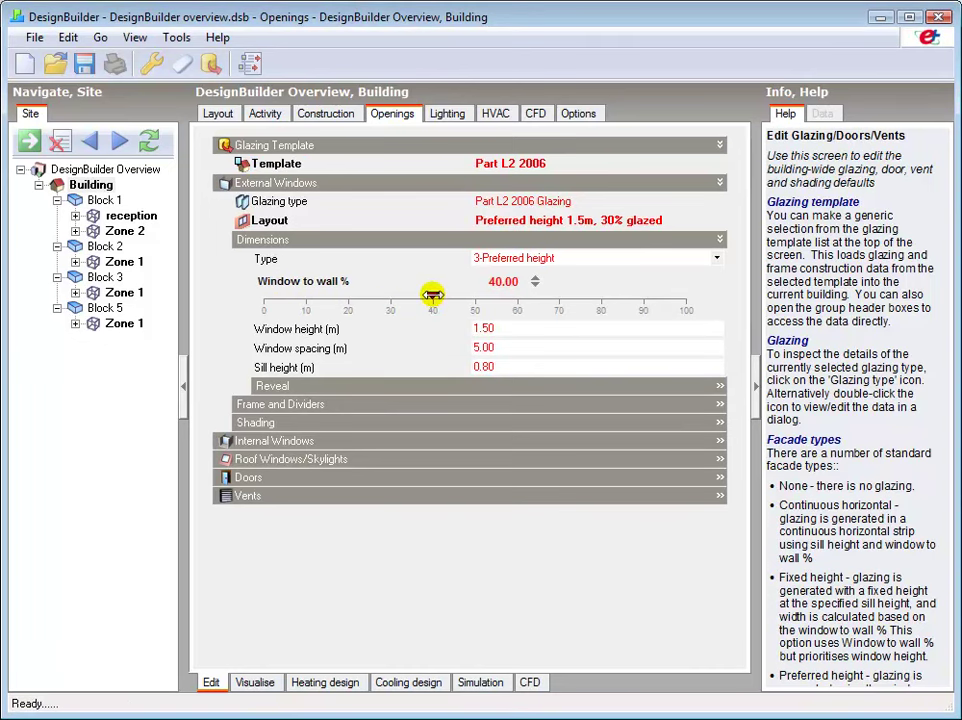
drag(432, 293, 389, 291)
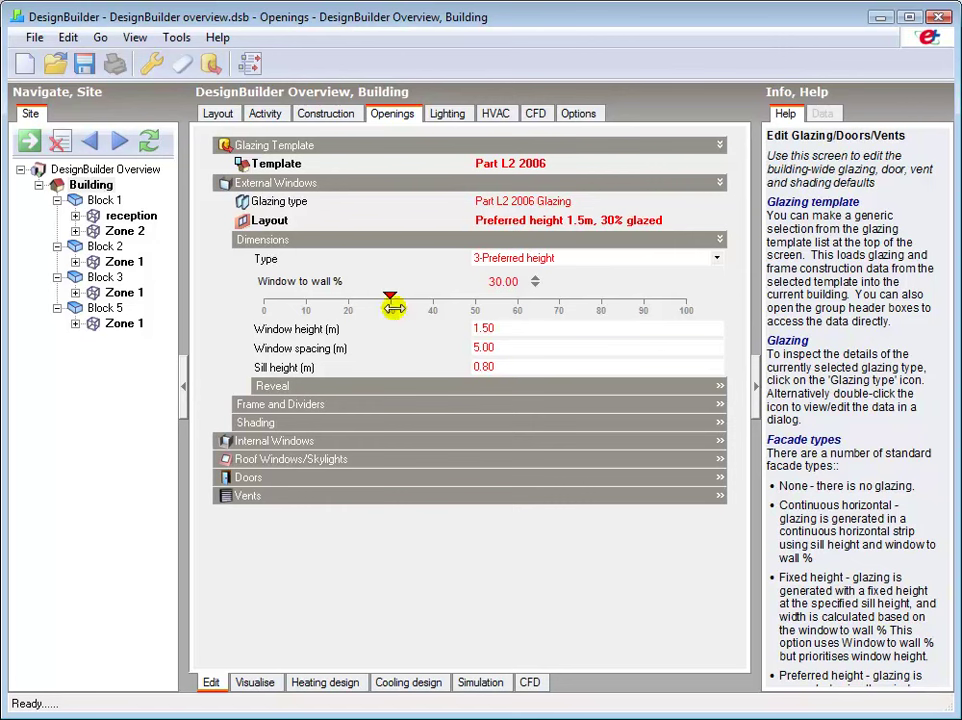
Step: Set the Block 1 reception zone's external window type to 5-Fill surface (100%) and view the zone's layout
click(131, 216)
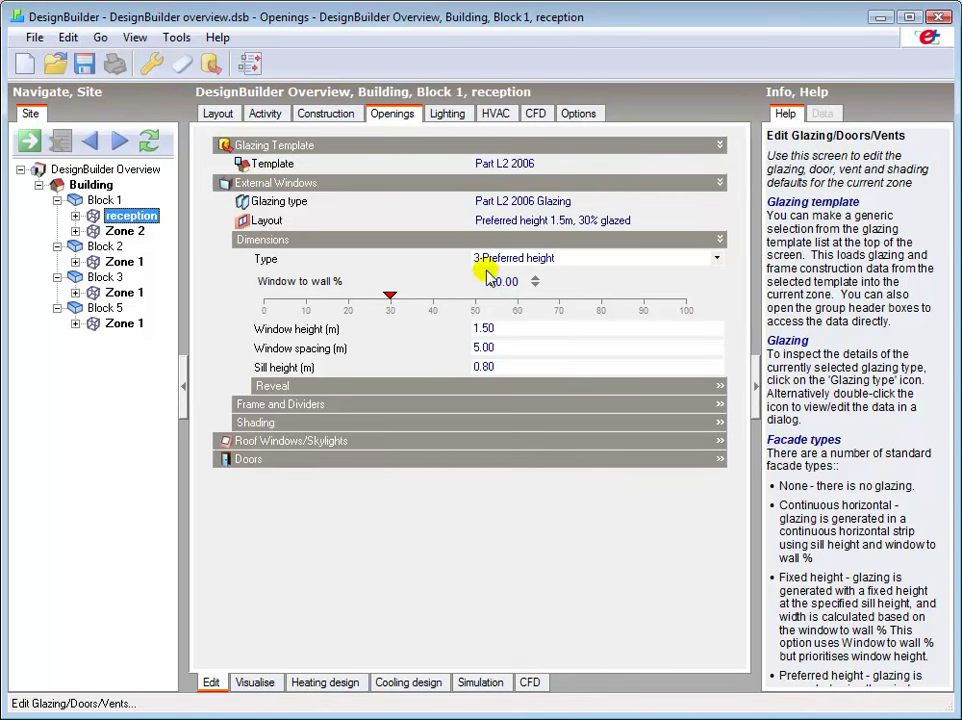
click(586, 260)
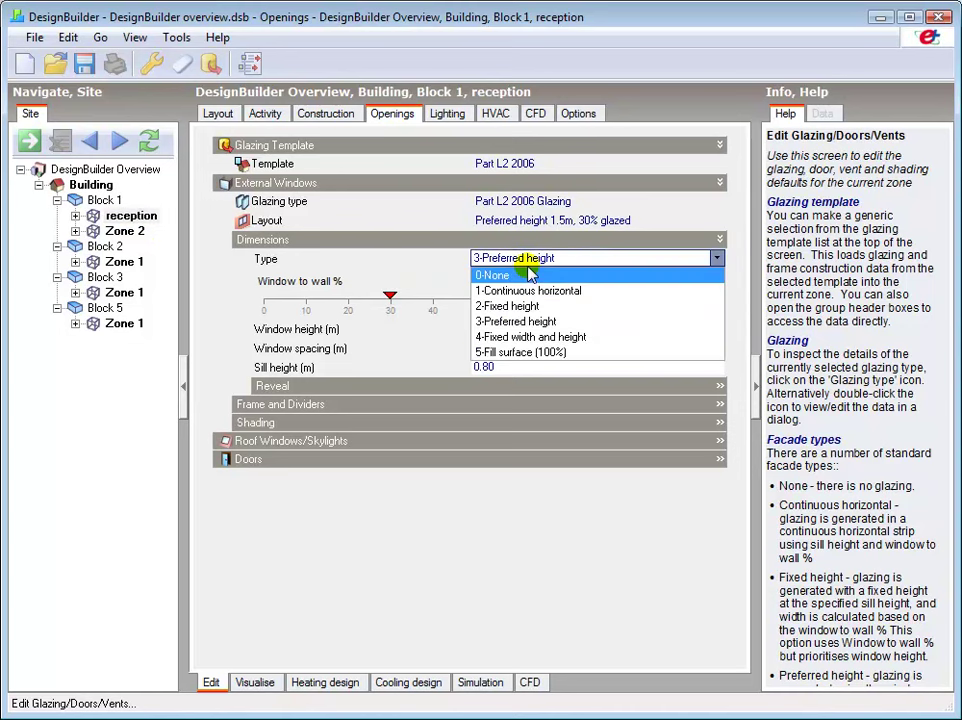
click(505, 352)
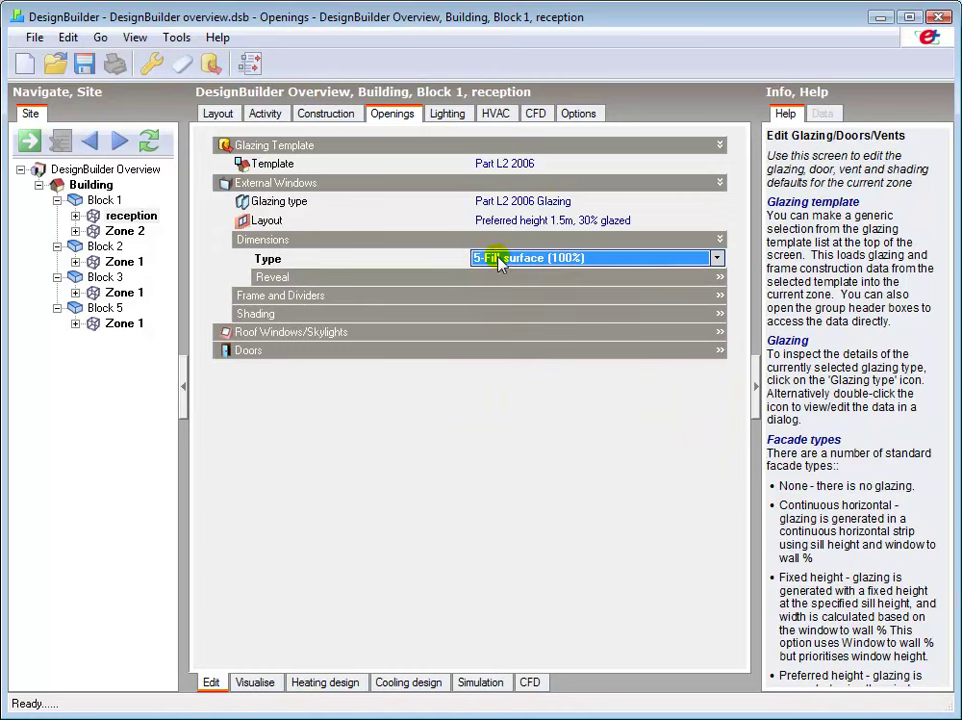
click(217, 115)
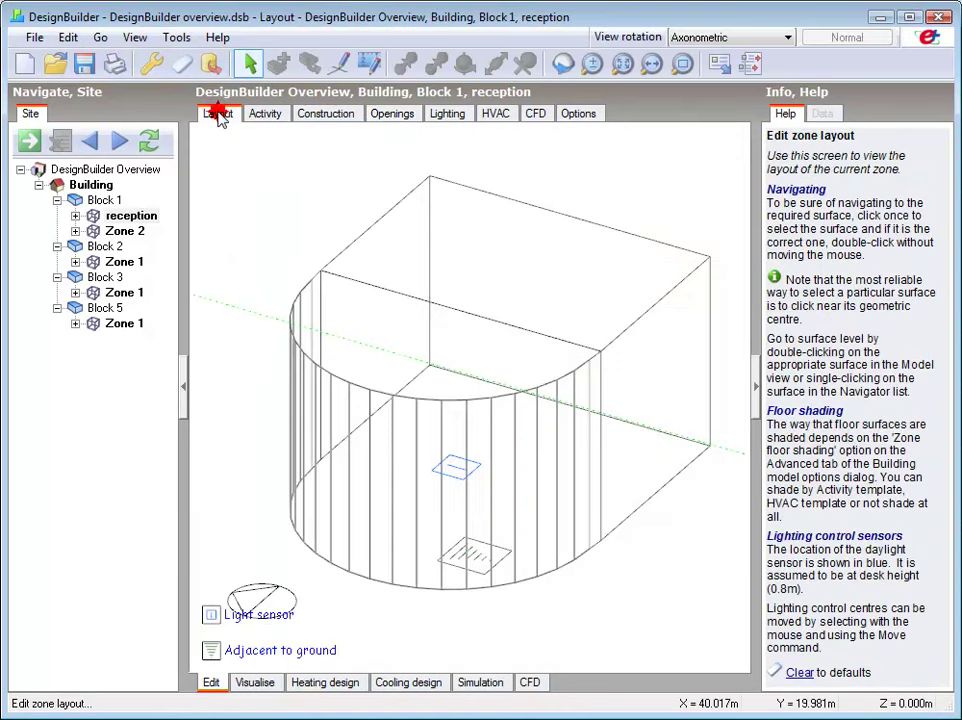
Step: Remove the default glazing from Block 3 Zone 1's wall with the hole by setting its window type to 0-None
click(93, 188)
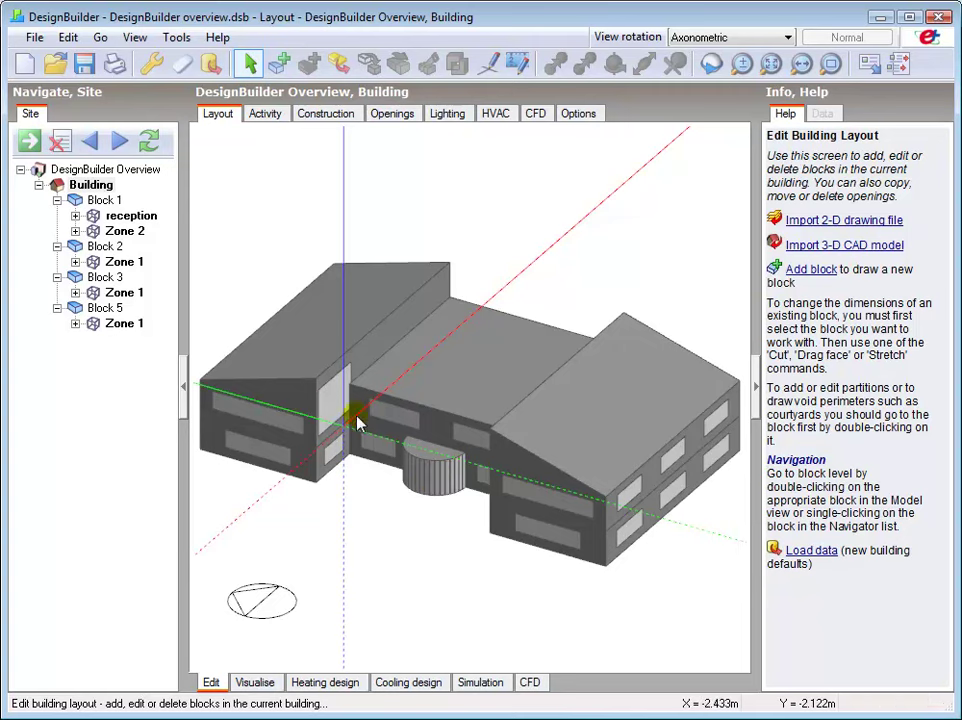
double_click(335, 398)
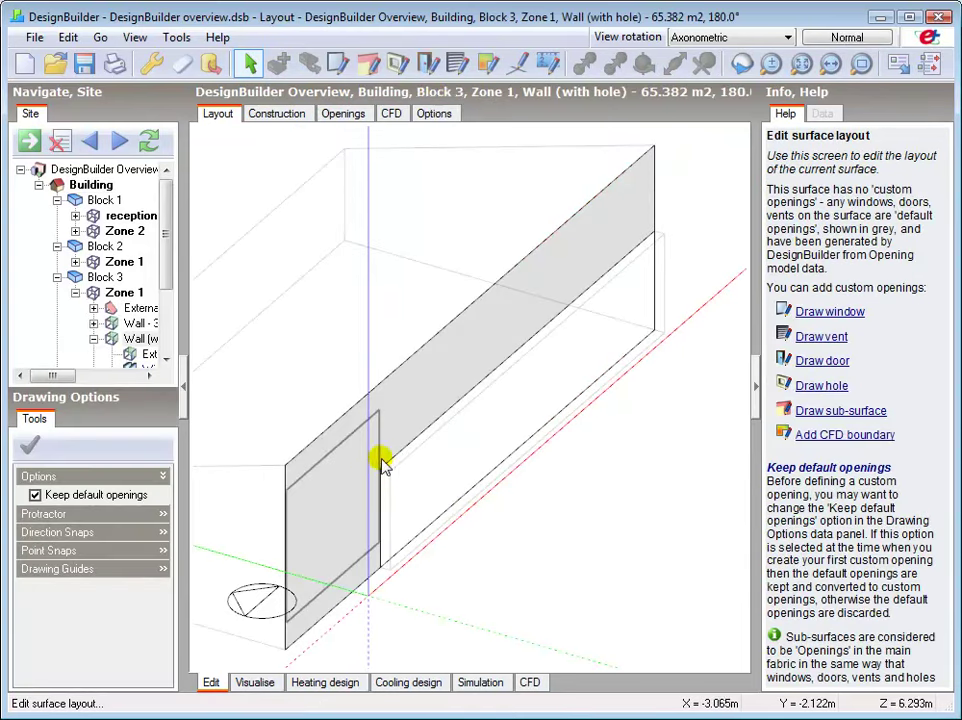
click(343, 113)
click(482, 258)
click(485, 258)
click(492, 275)
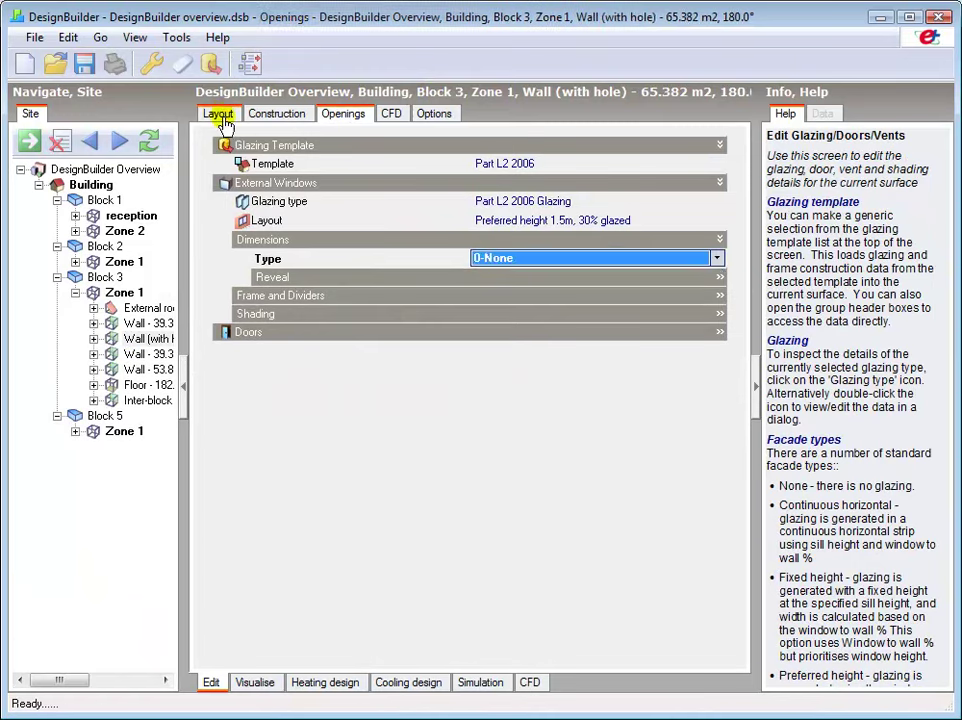
click(218, 115)
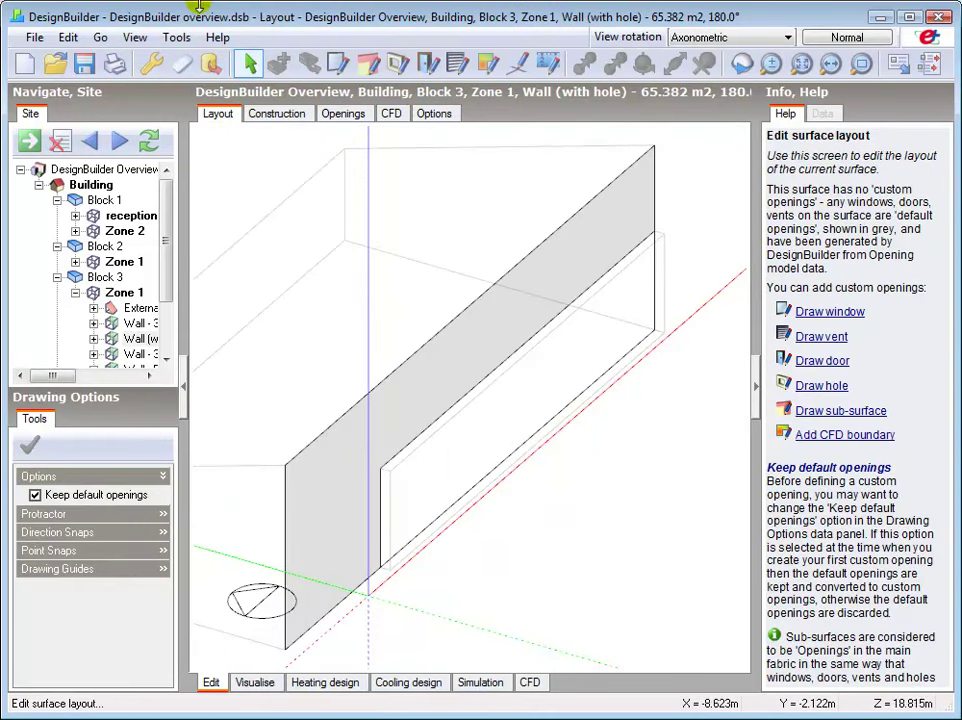
Step: Draw a custom rectangular window 2 m wide by 3 m high on the Block 3 wall and return to the building layout
click(334, 65)
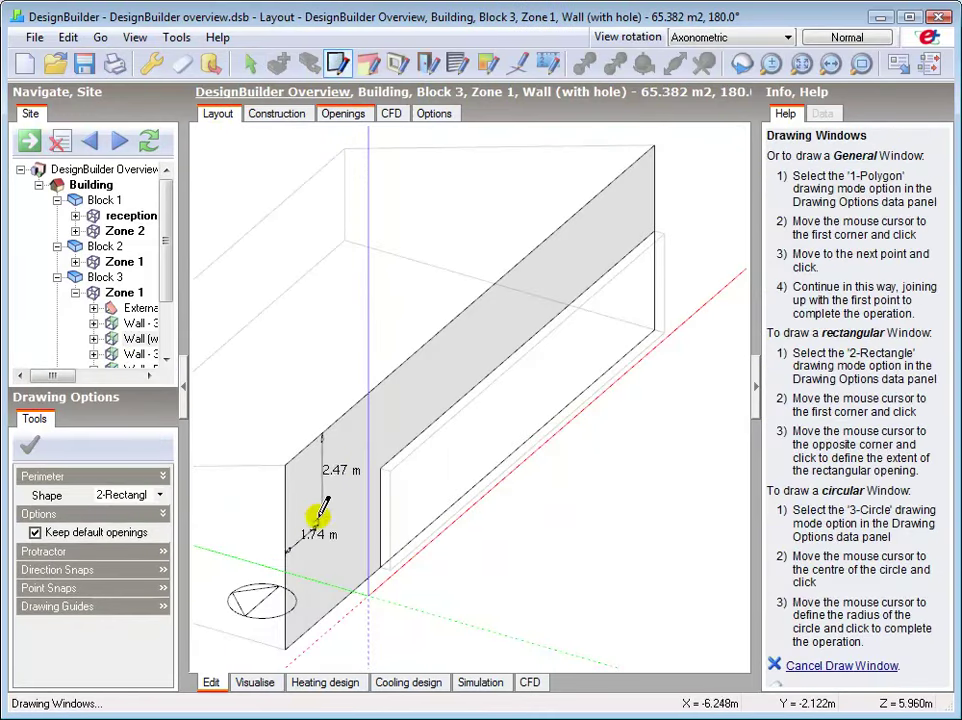
click(311, 585)
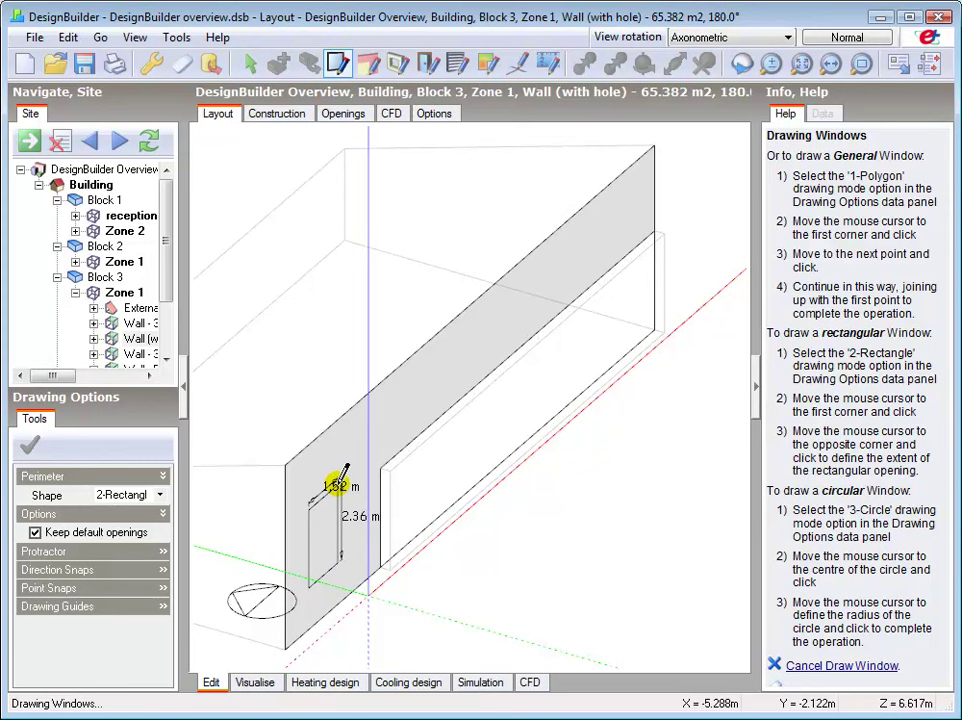
text(2.3)
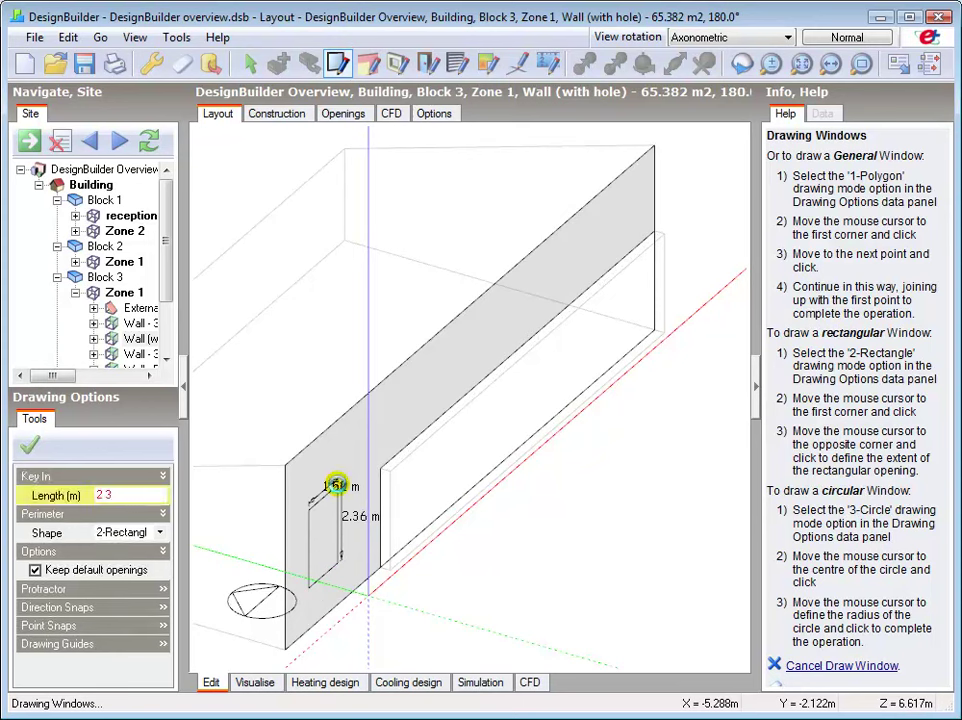
key(Return)
click(249, 63)
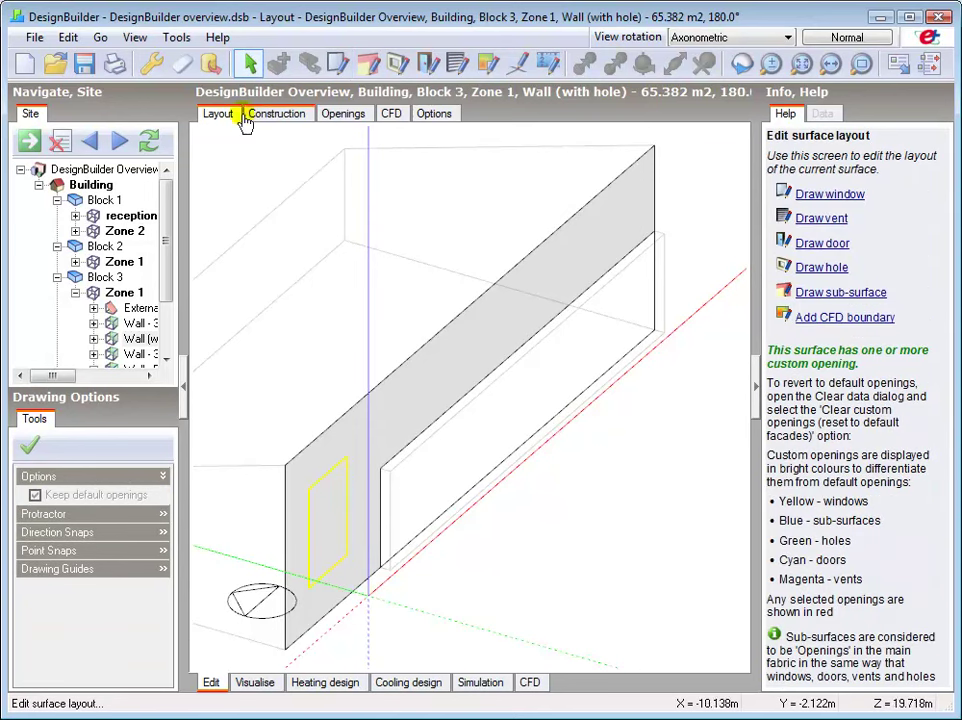
click(92, 185)
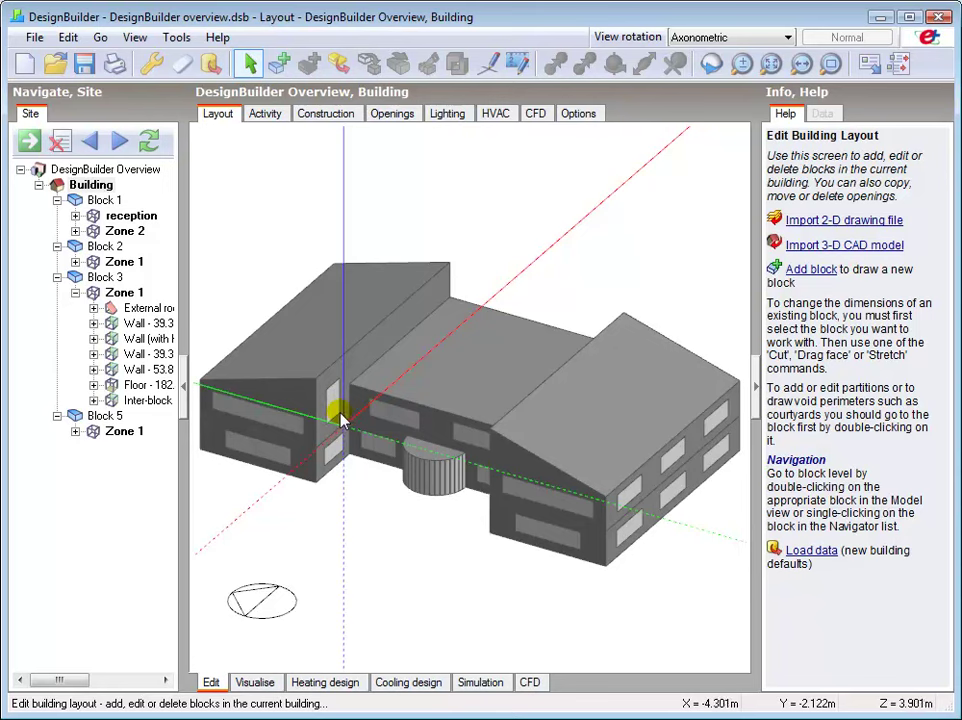
Step: Assign the Part L2 2006 lighting template to the building and set the general lighting's luminaire type to 2-Surface mount
click(445, 115)
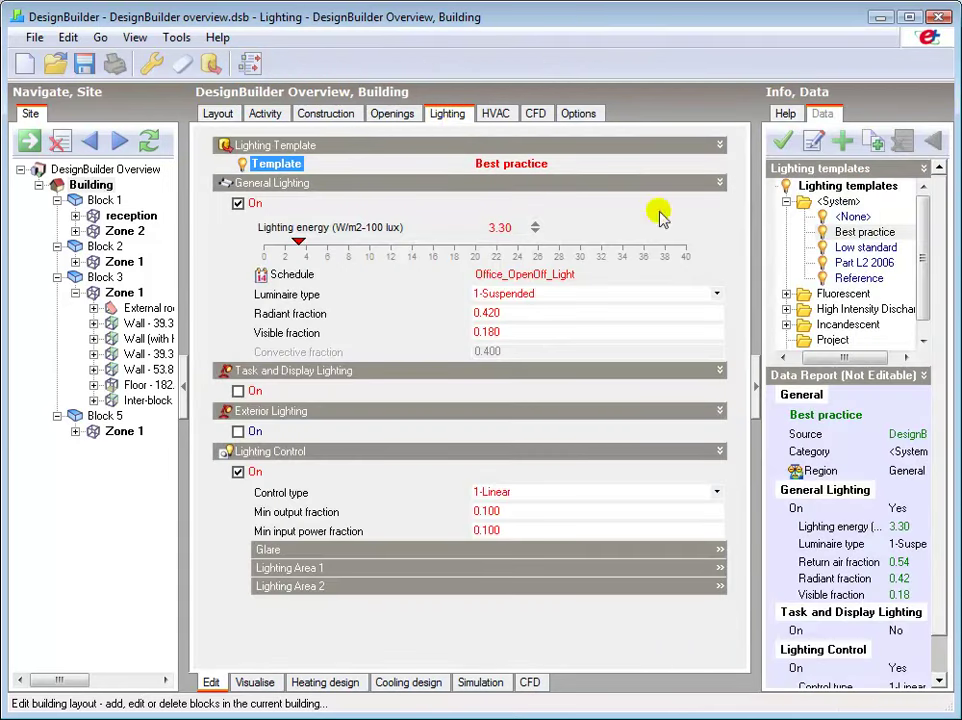
click(852, 263)
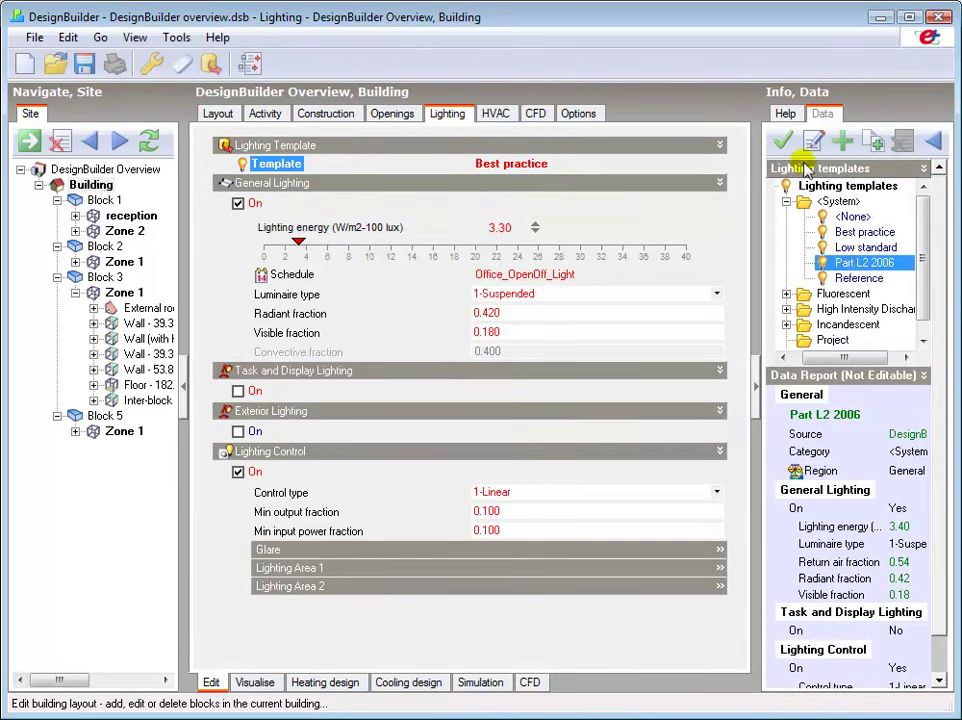
click(782, 142)
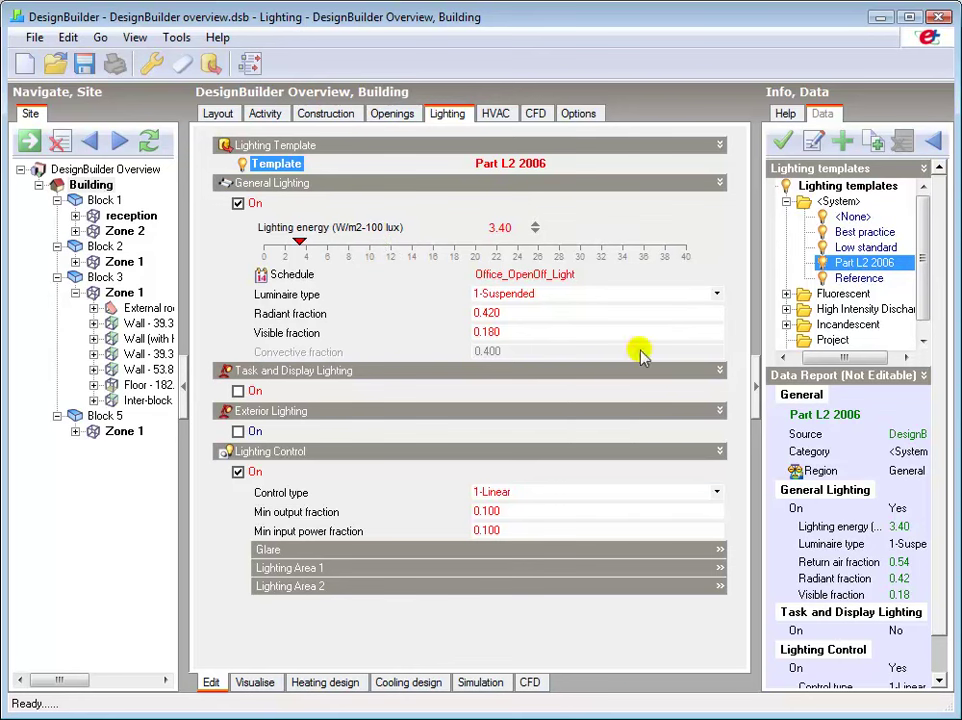
click(717, 294)
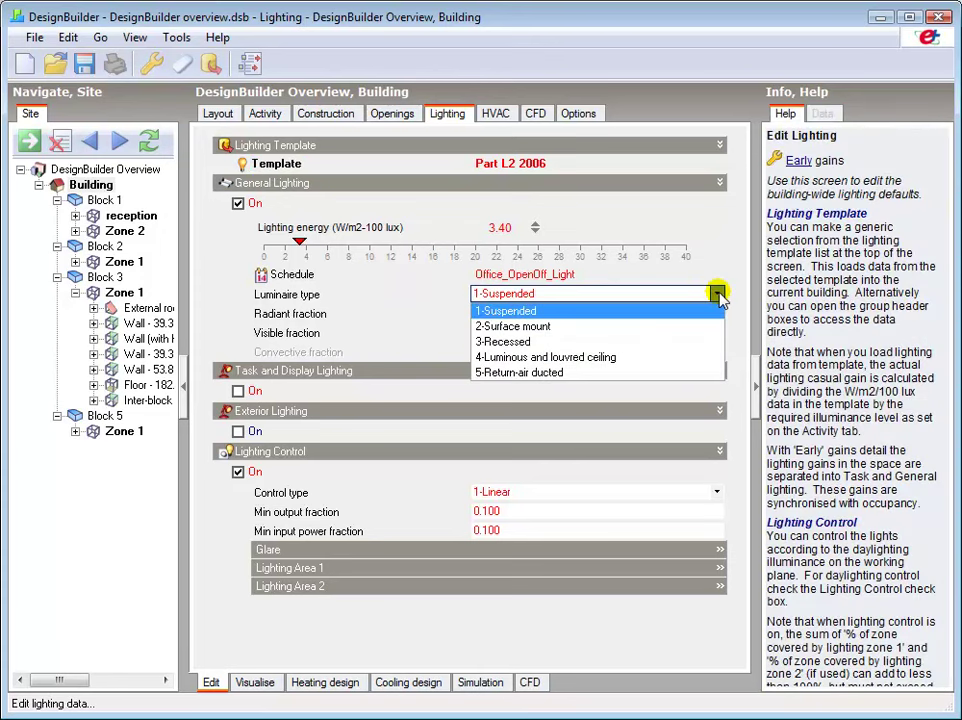
click(537, 334)
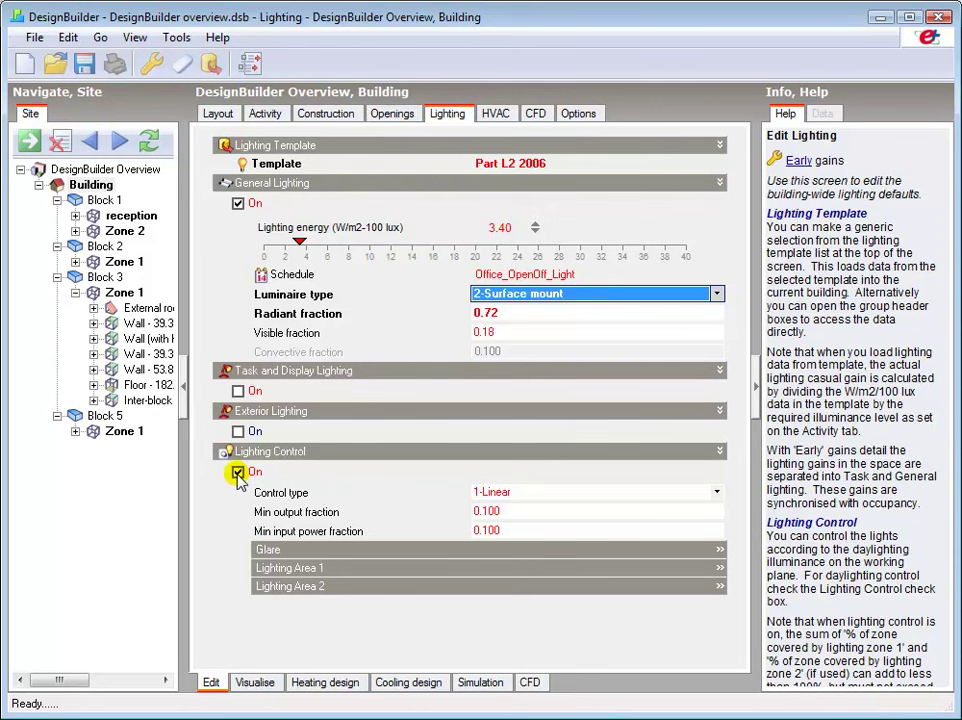
Step: Inspect the lighting control type options and the settings for Lighting Area 1 and Lighting Area 2
click(716, 493)
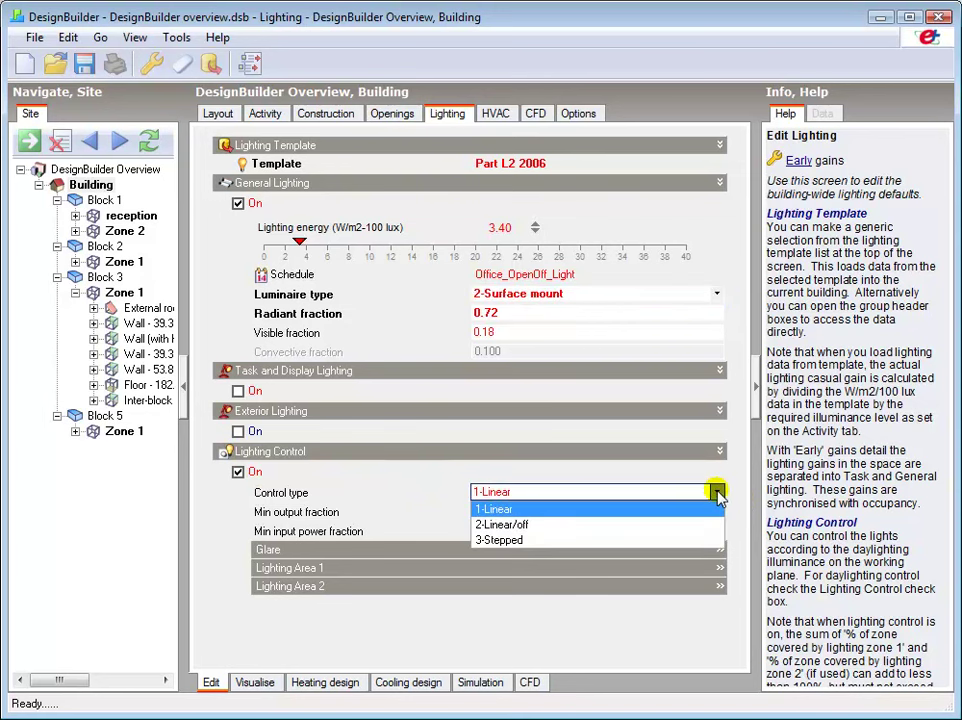
click(718, 493)
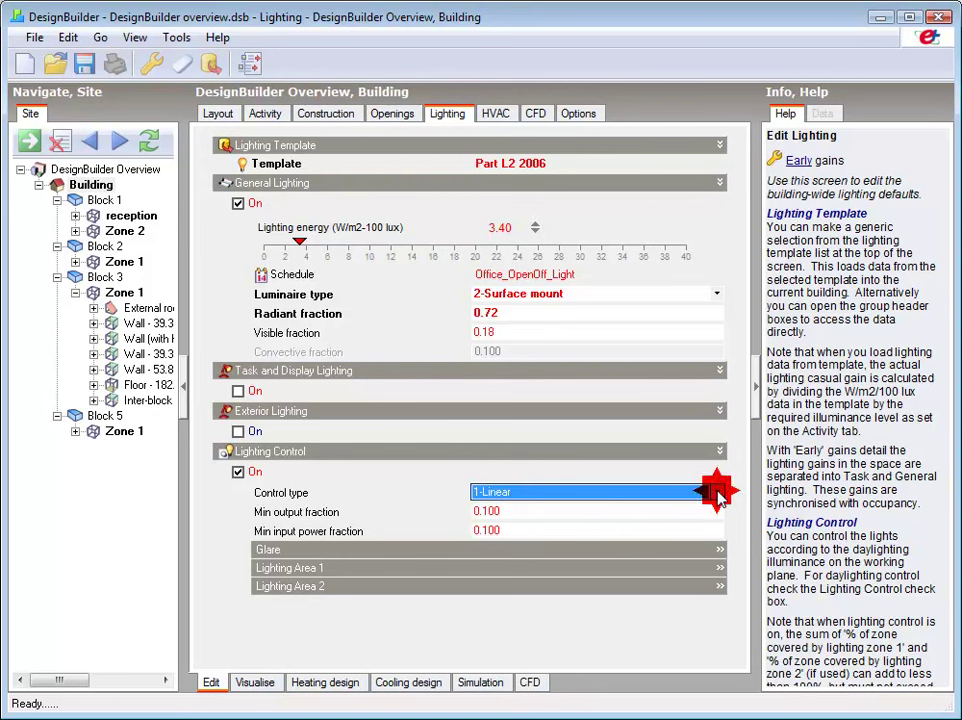
click(312, 569)
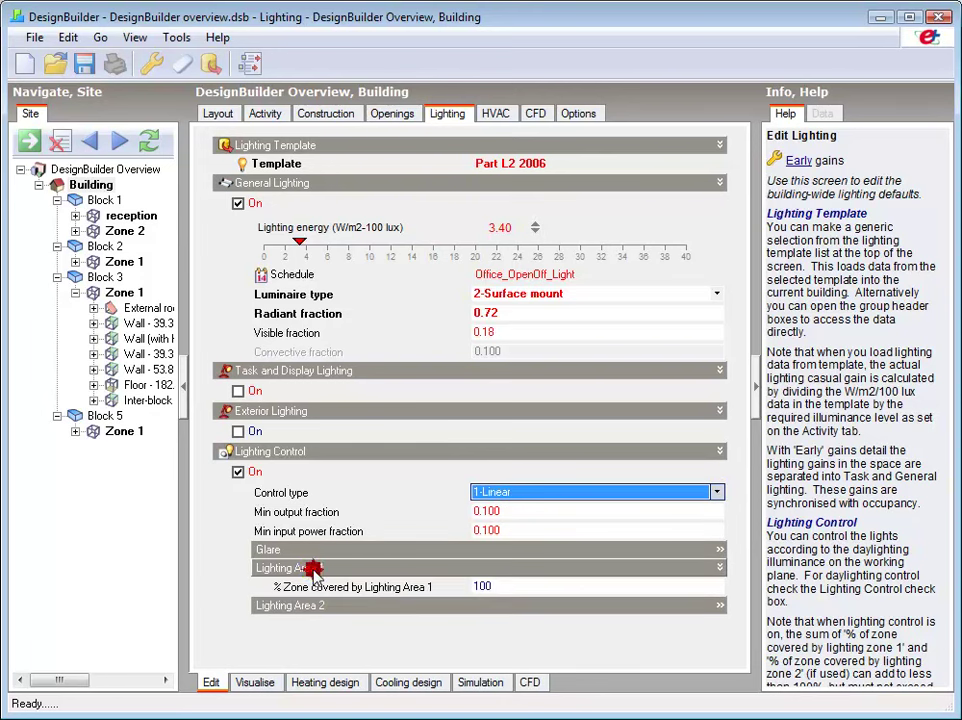
click(316, 606)
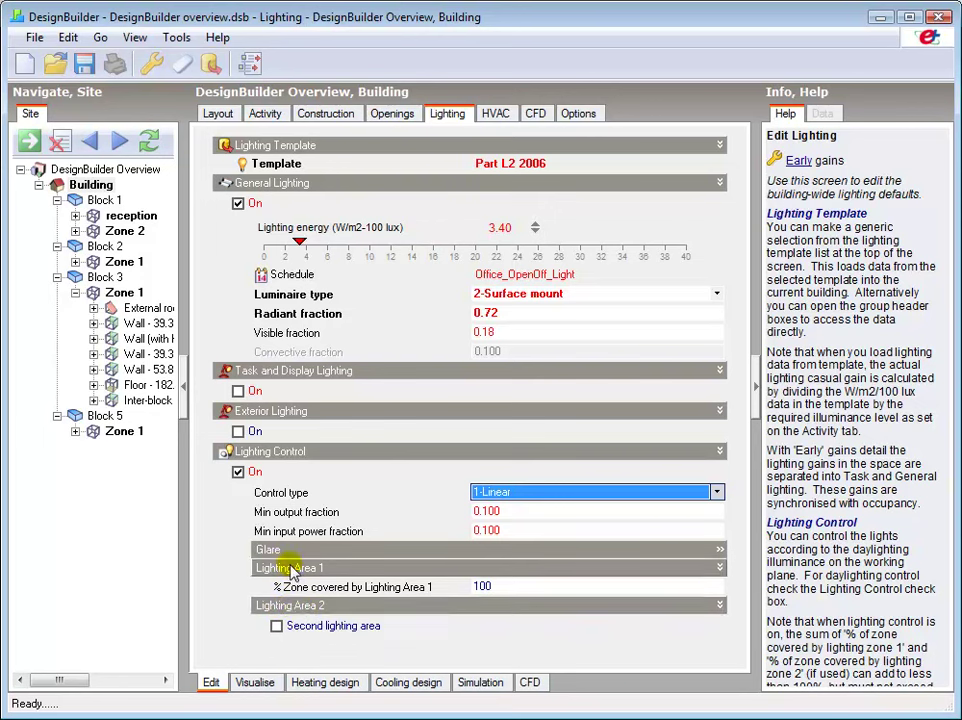
click(291, 568)
click(290, 586)
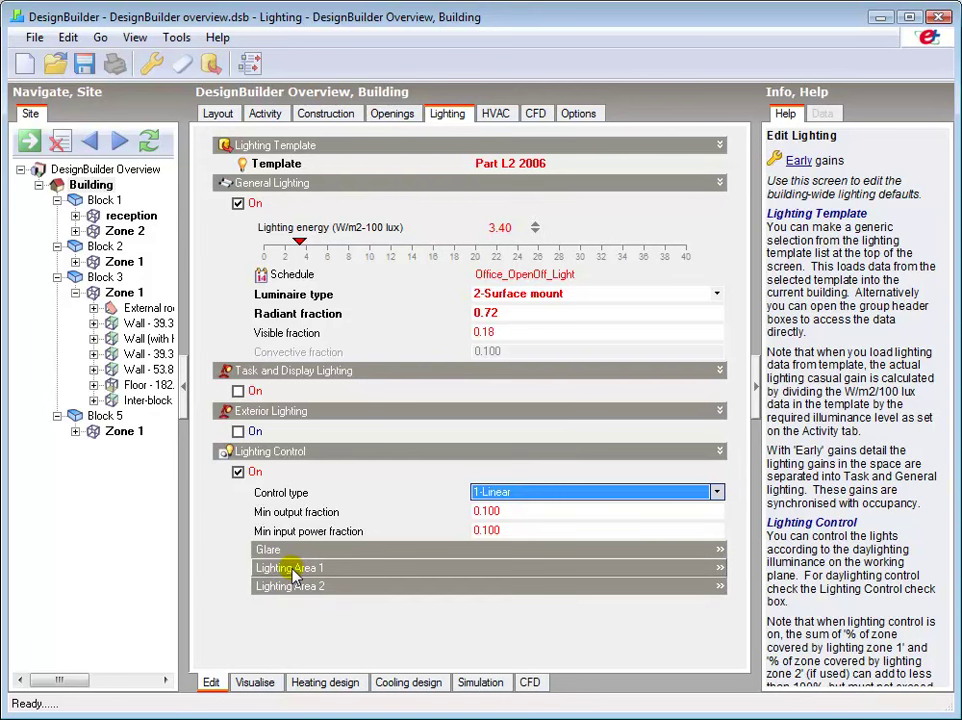
Step: Look at the available HVAC templates and switch off mechanical ventilation for the whole building
click(497, 116)
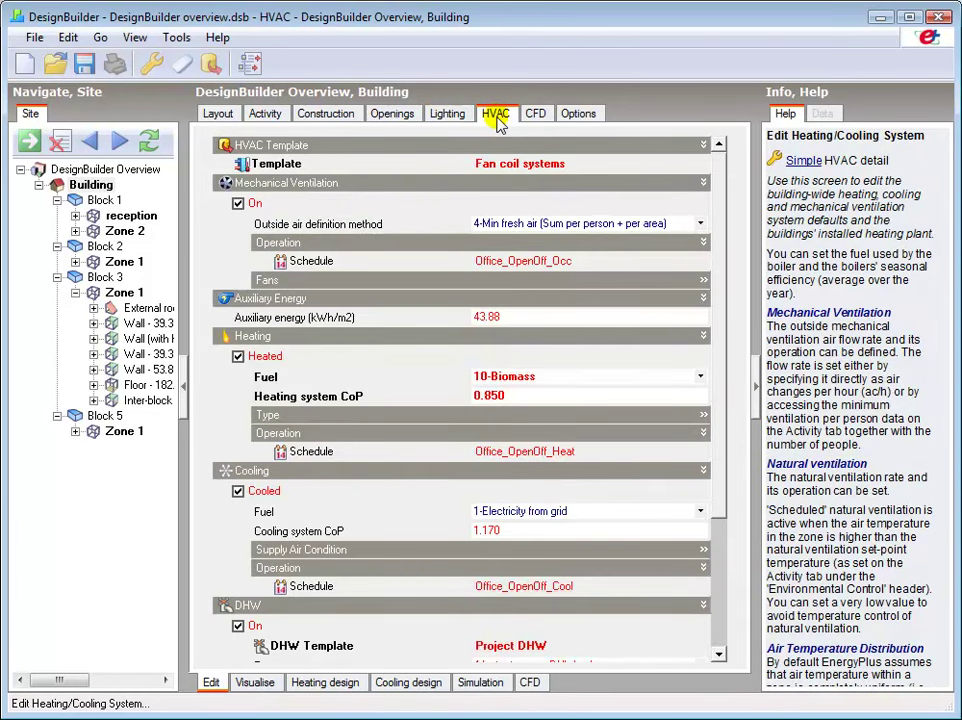
click(282, 166)
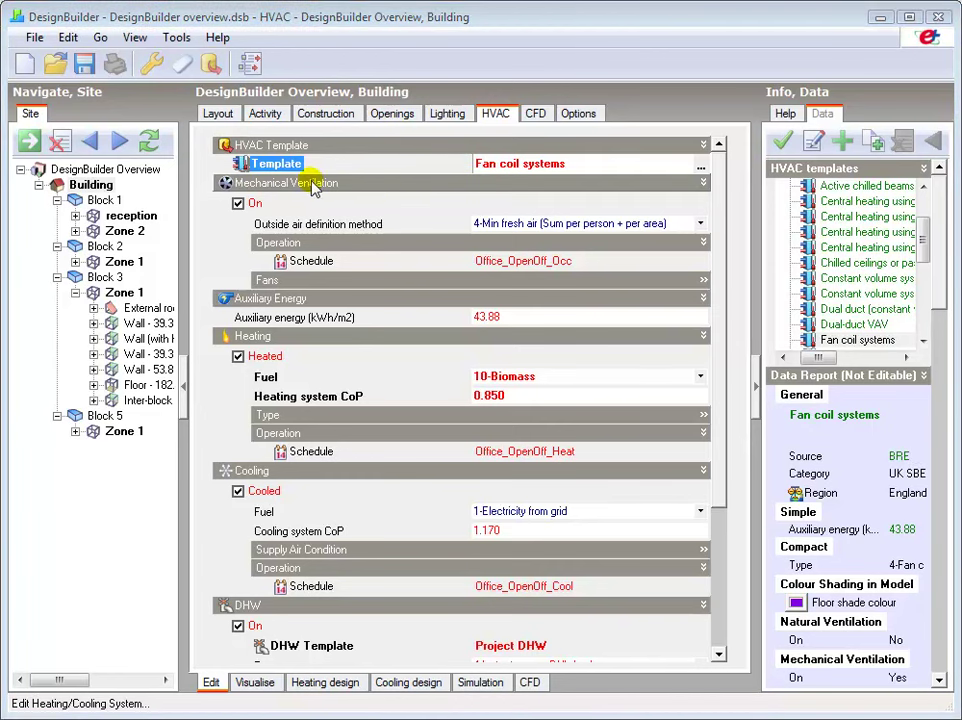
click(238, 204)
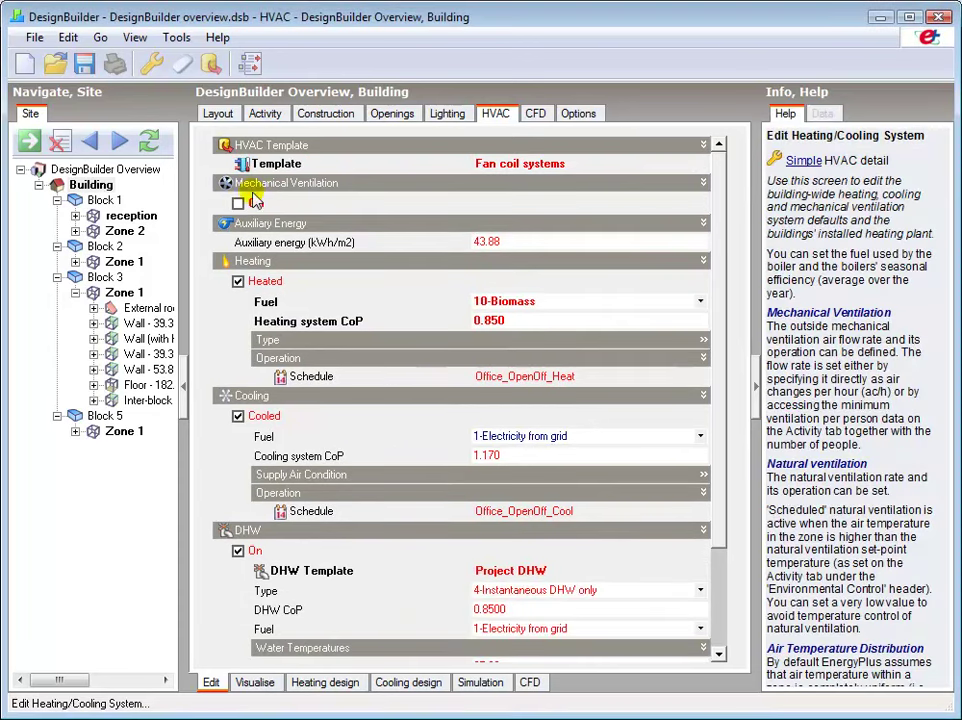
click(238, 204)
click(238, 204)
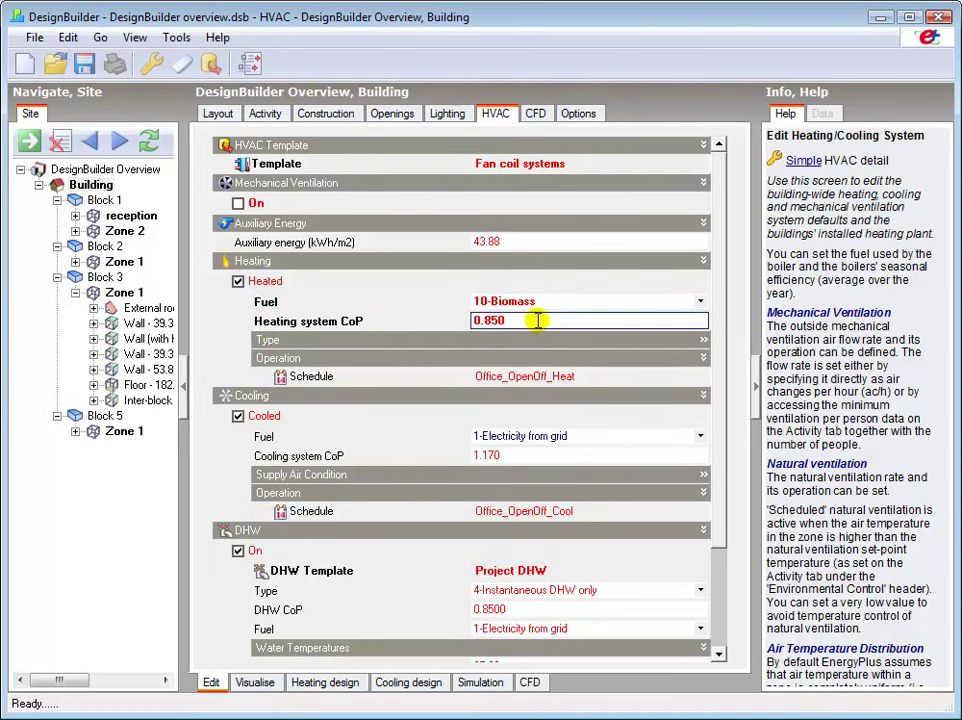
Step: Check the heating fuel options, keep 10-Biomass, and set the building's heating system CoP to 0.9
click(700, 302)
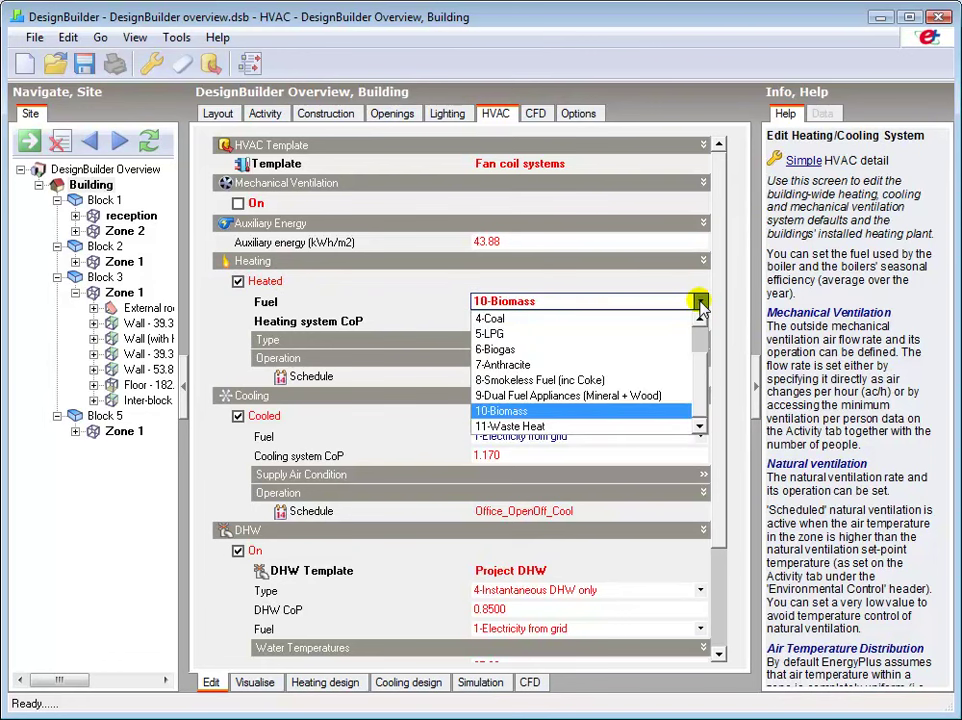
scroll(691, 327, up, 1)
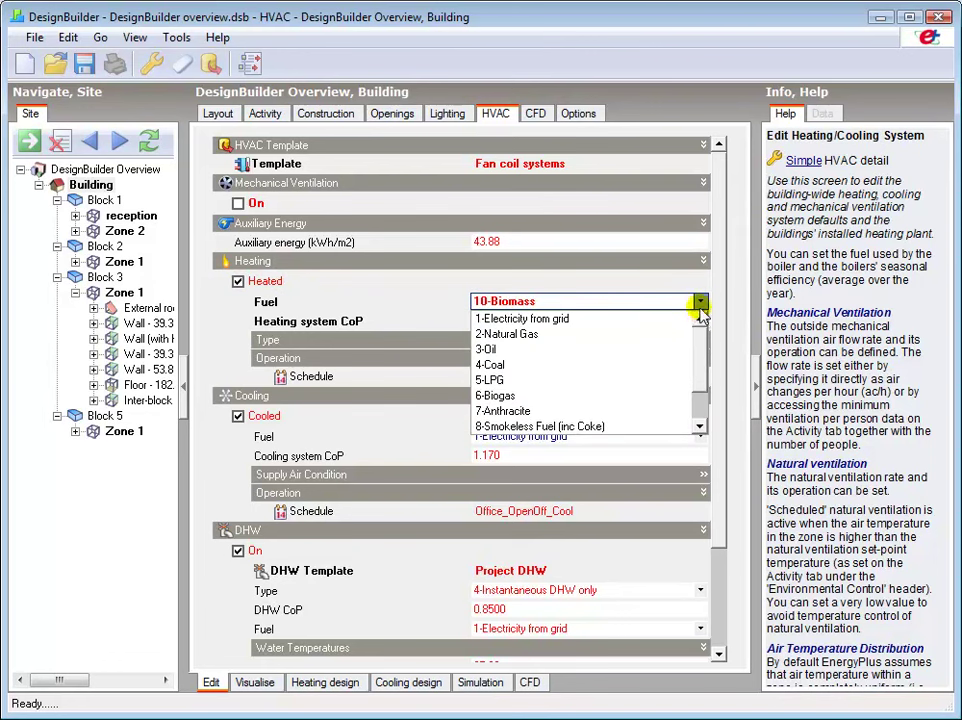
click(701, 303)
click(490, 321)
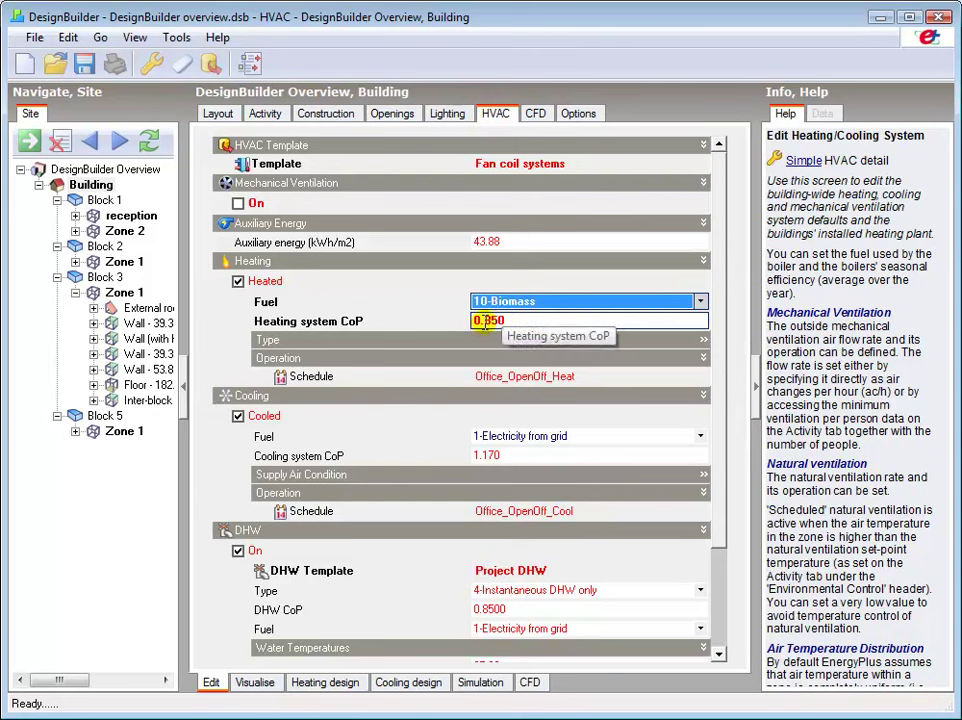
drag(485, 320, 543, 320)
text(9)
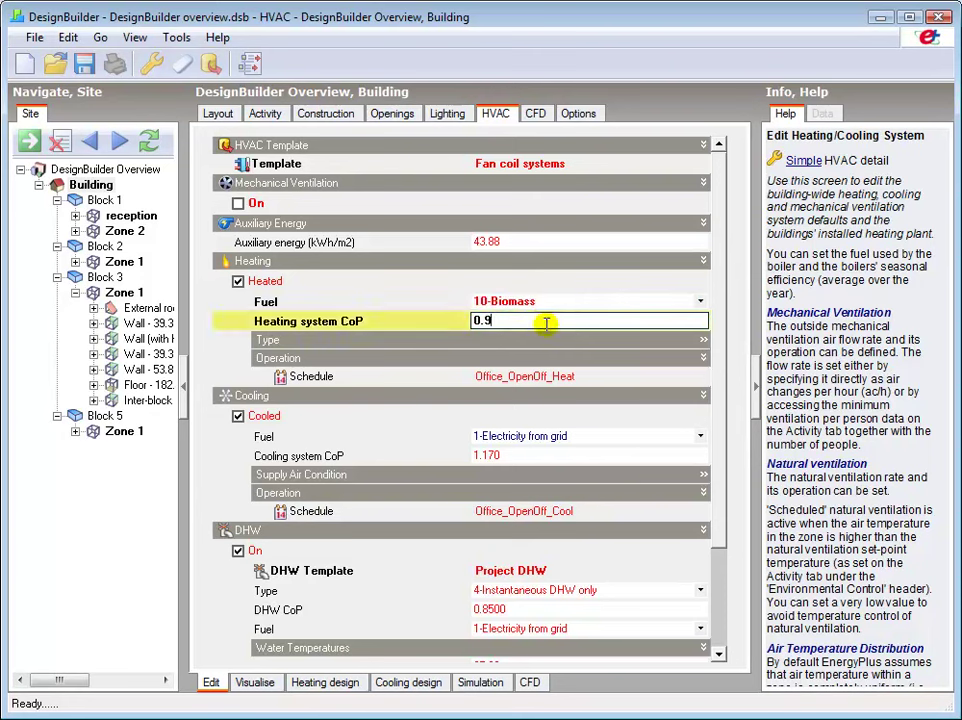
click(460, 376)
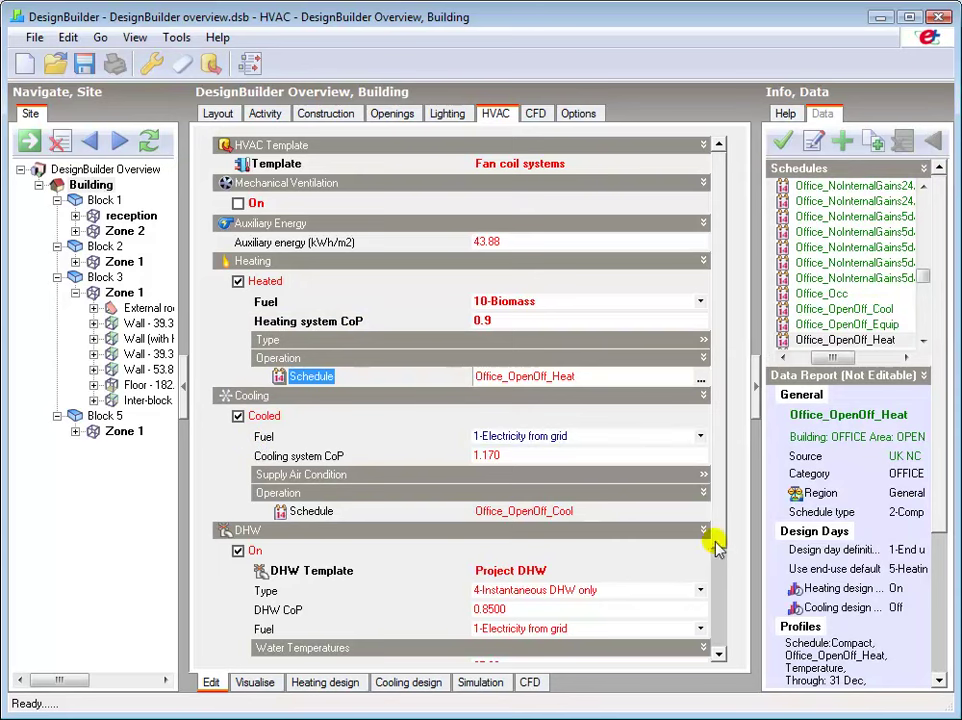
Step: Inspect the available domestic hot water (DHW) system types for the building
scroll(722, 600, down, 3)
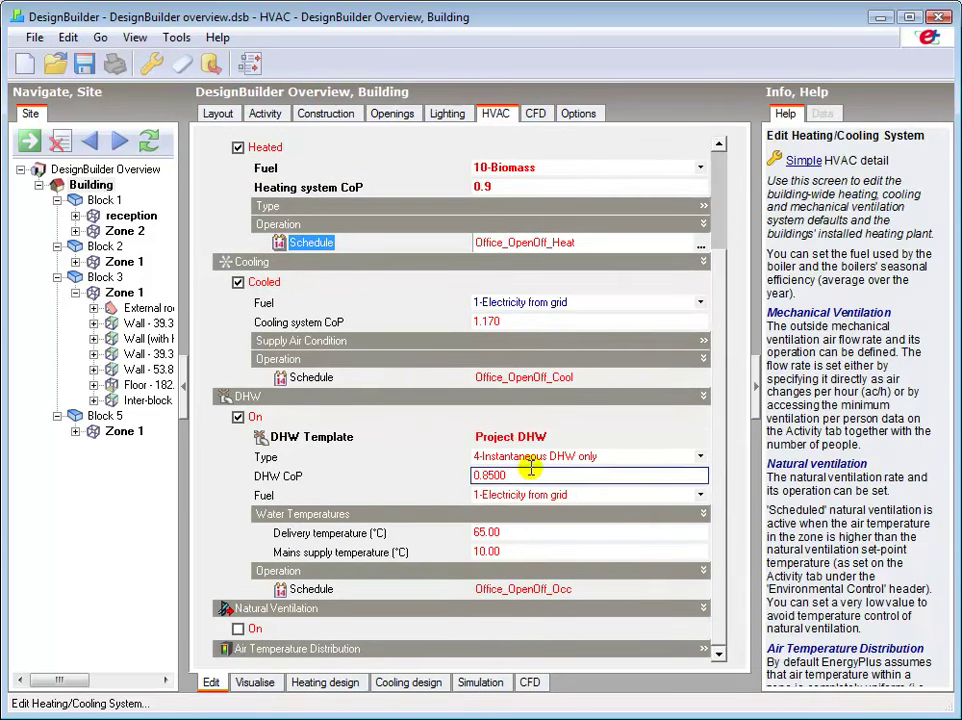
click(699, 457)
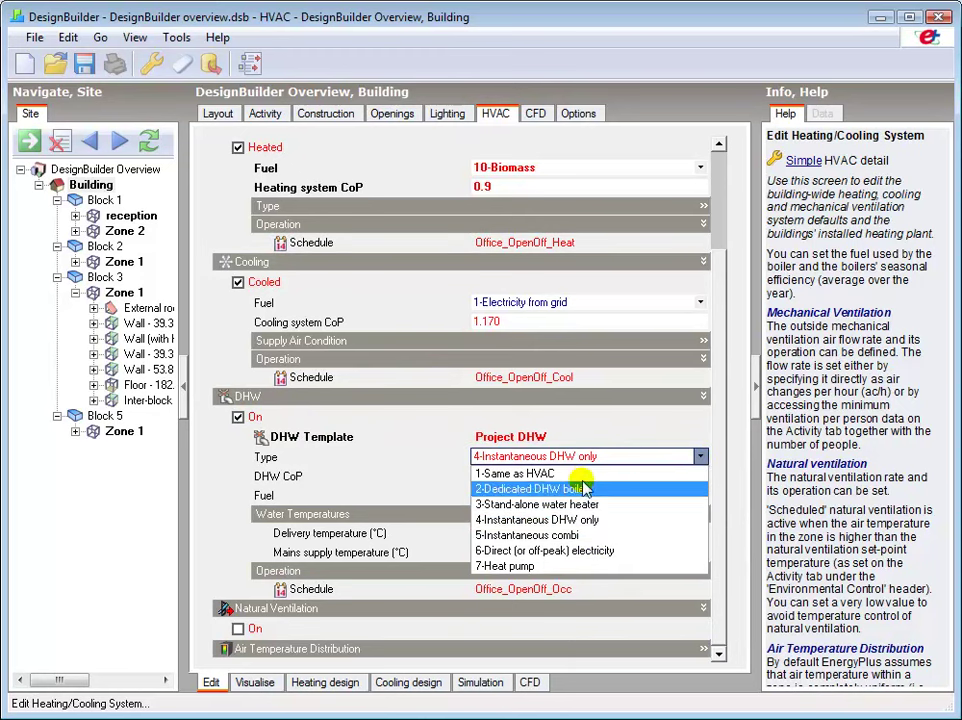
click(700, 457)
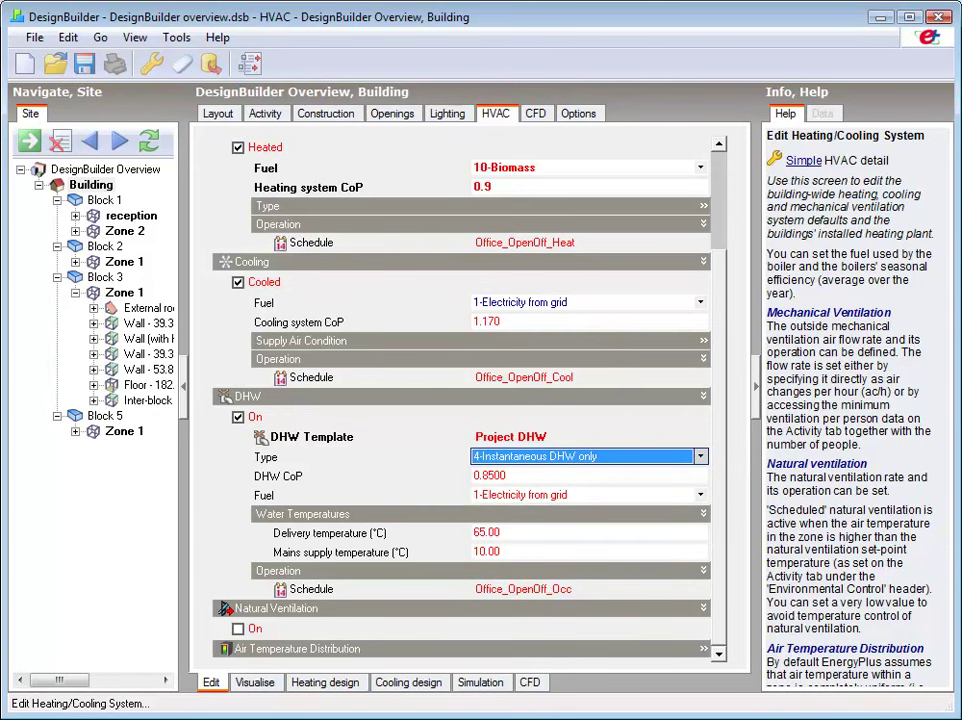
Step: Switch on natural ventilation for the whole building to look at its outside air settings, and switch it off again
click(240, 628)
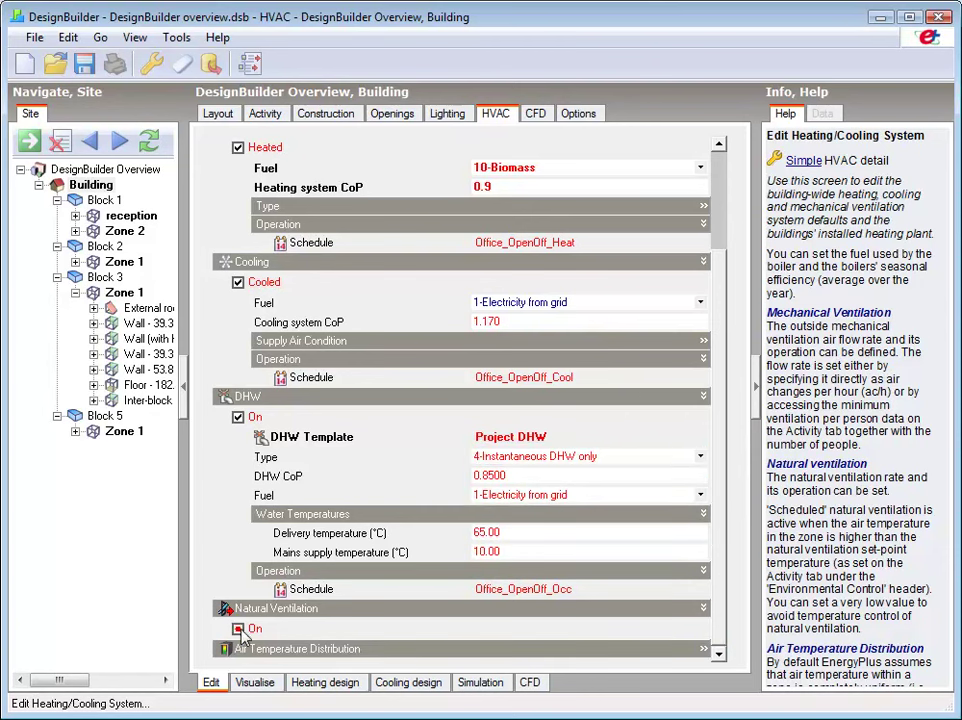
click(718, 629)
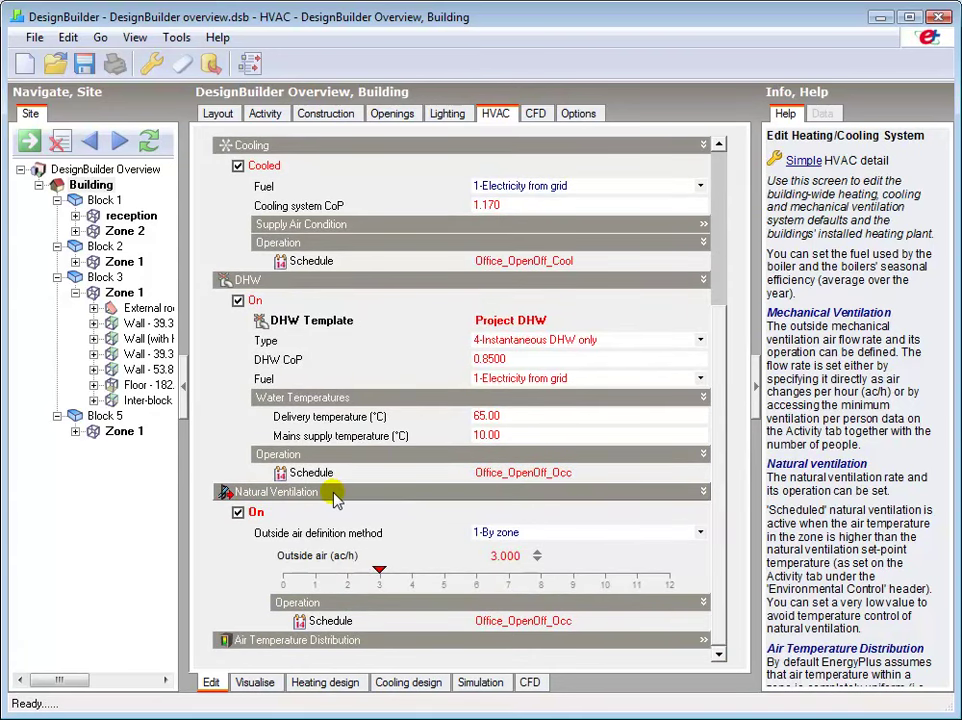
click(239, 515)
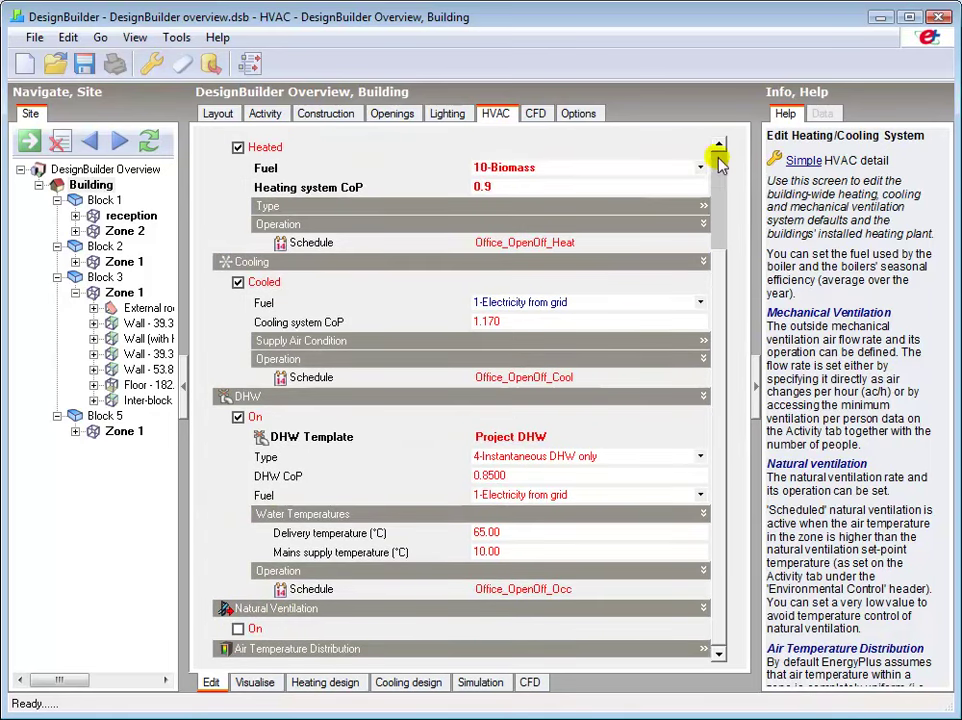
scroll(717, 152, up, 3)
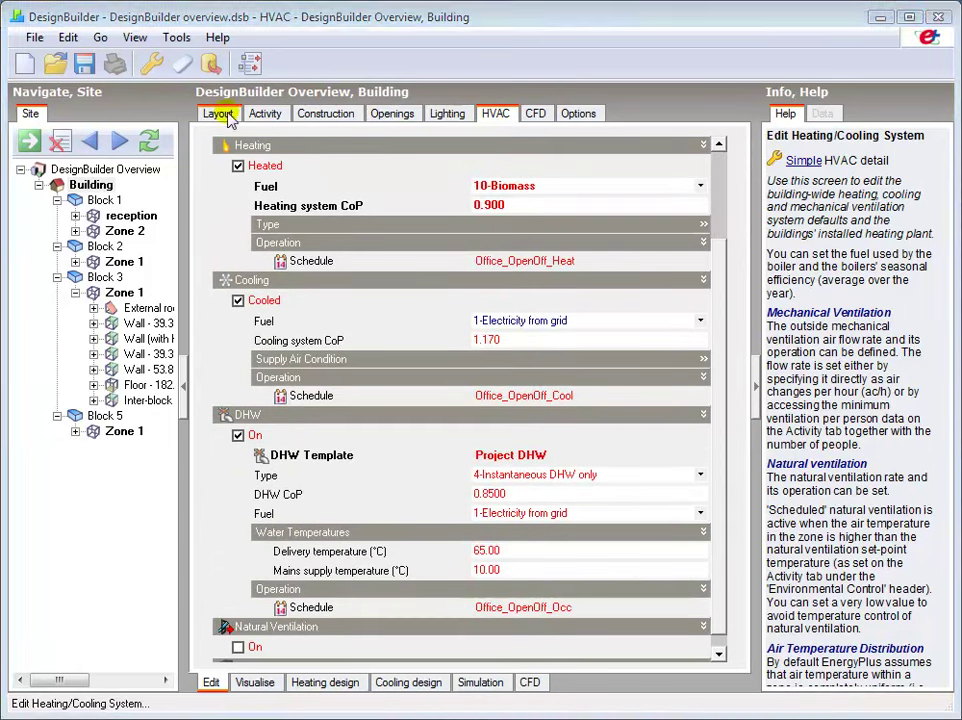
Step: Return to the building layout and run the heating design calculation with 1-Air temperature control
click(219, 115)
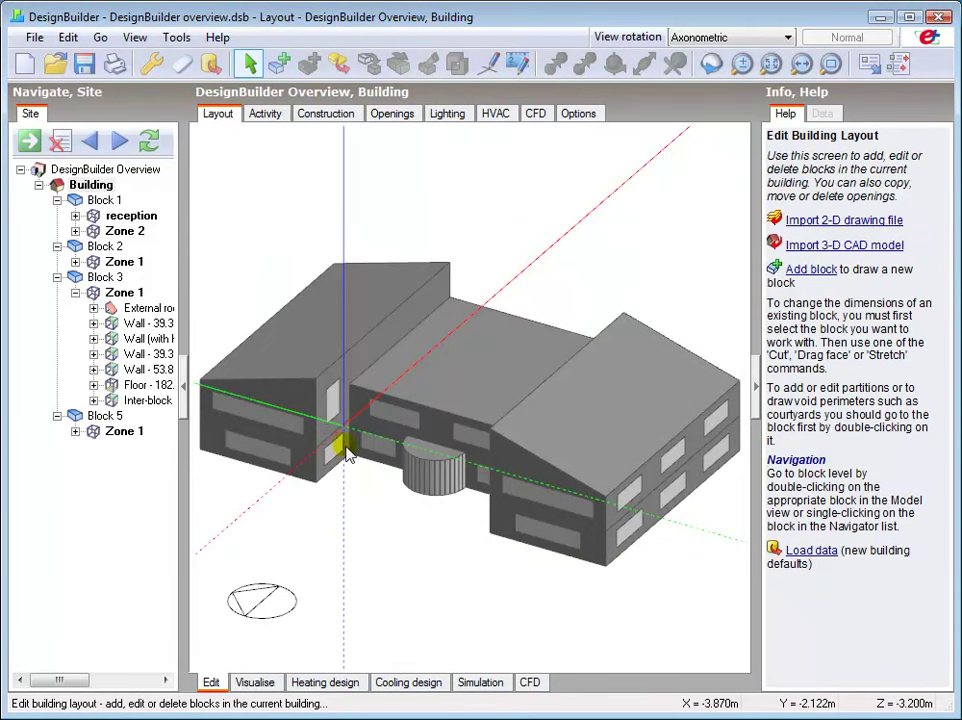
click(340, 683)
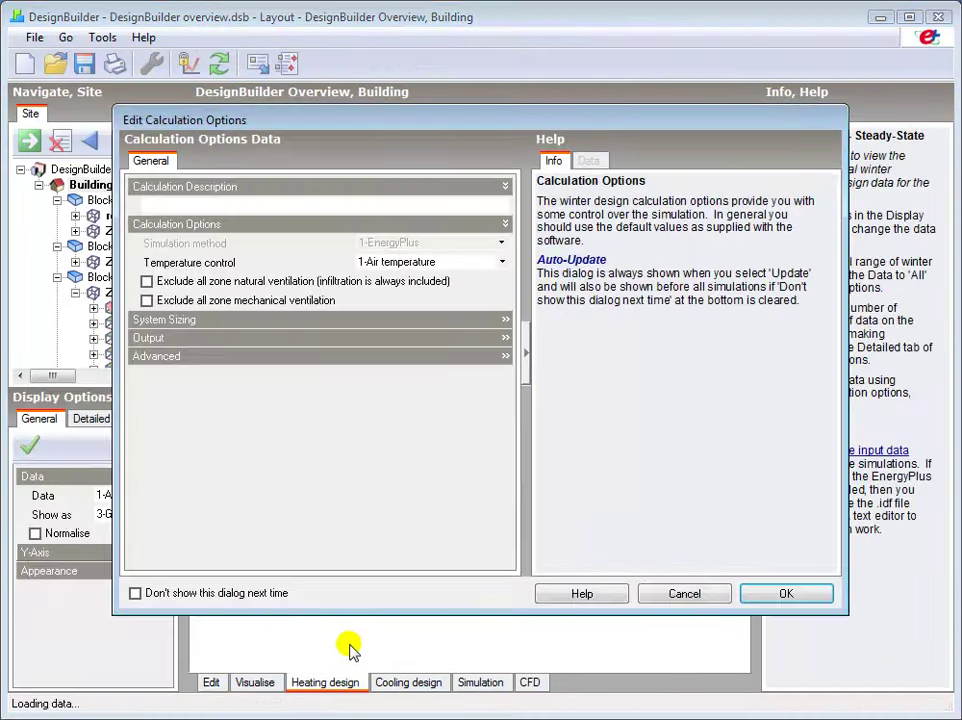
click(785, 594)
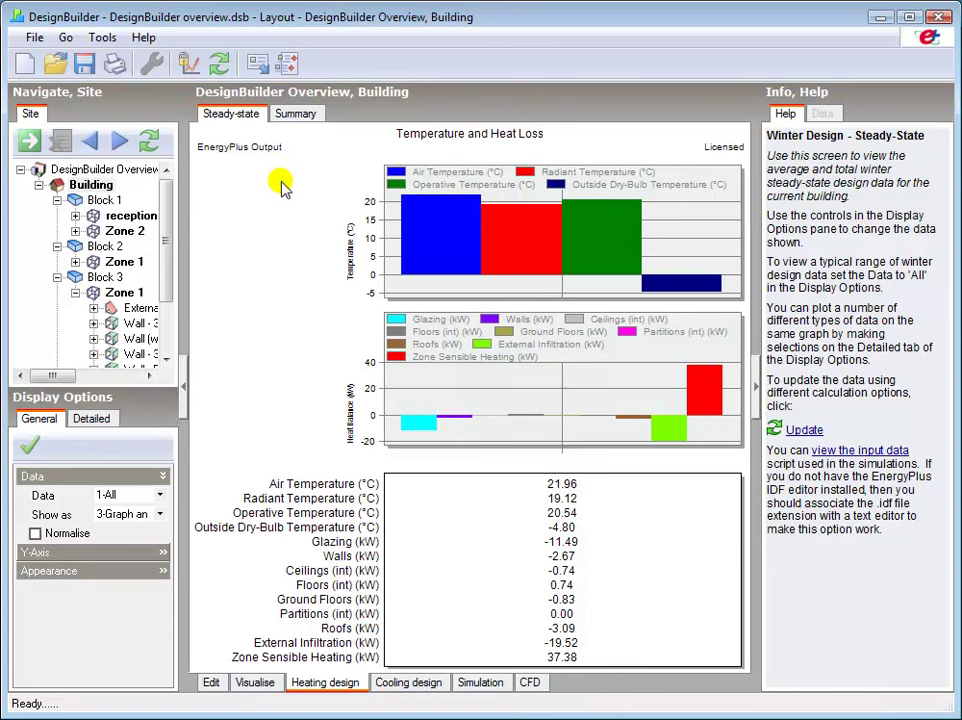
Step: Examine the building's steady-state temperatures and its heat balance by glazing, walls, infiltration and zone sensible heating
mouse_move(519, 238)
mouse_move(603, 241)
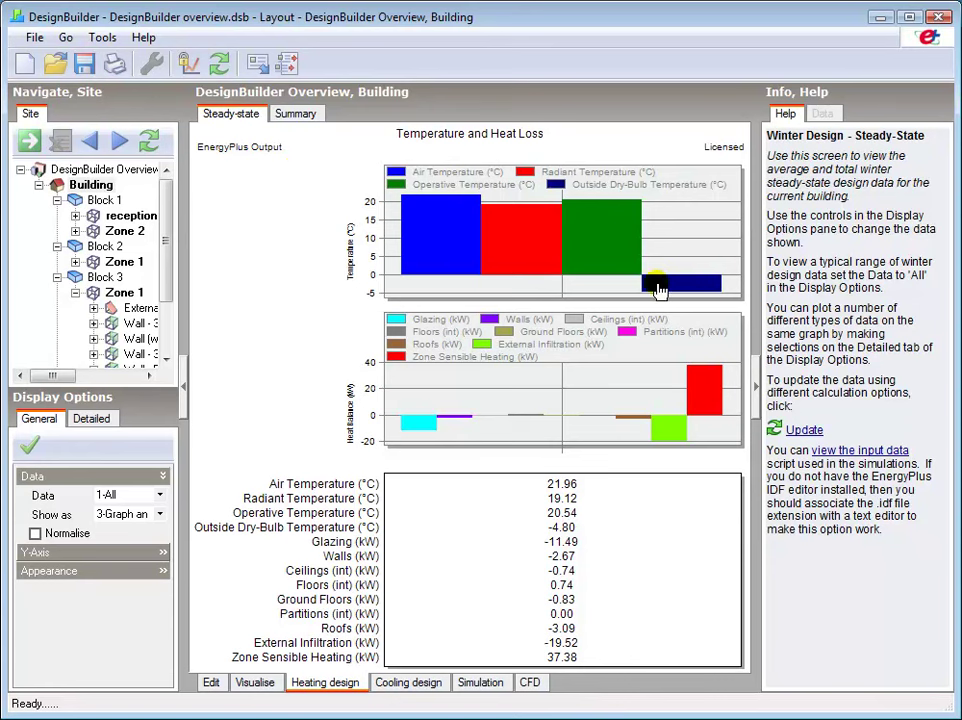
mouse_move(670, 289)
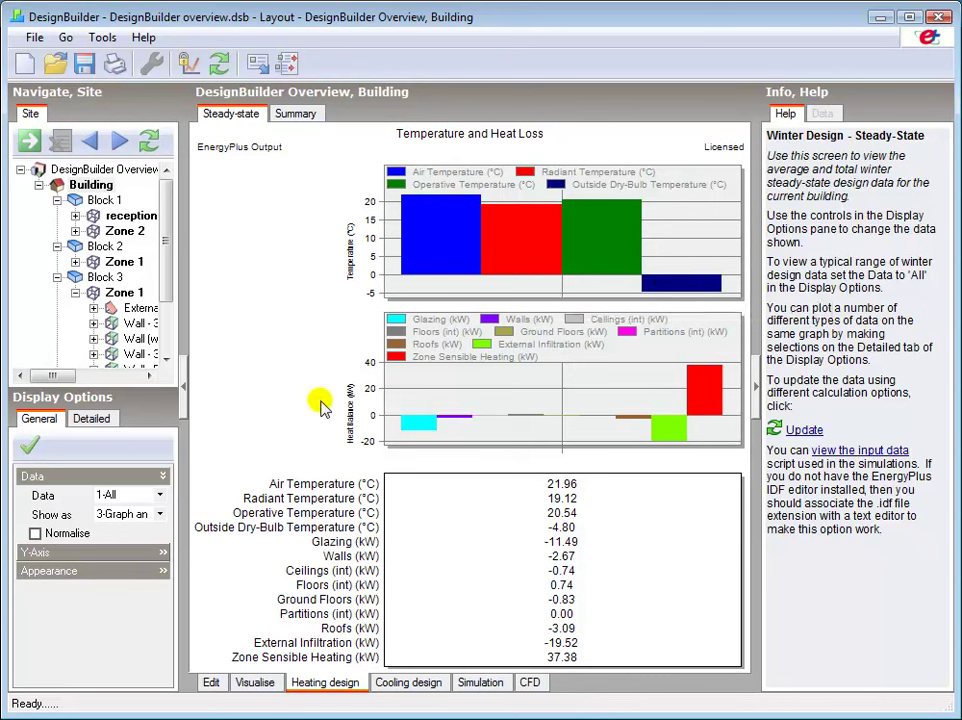
mouse_move(704, 395)
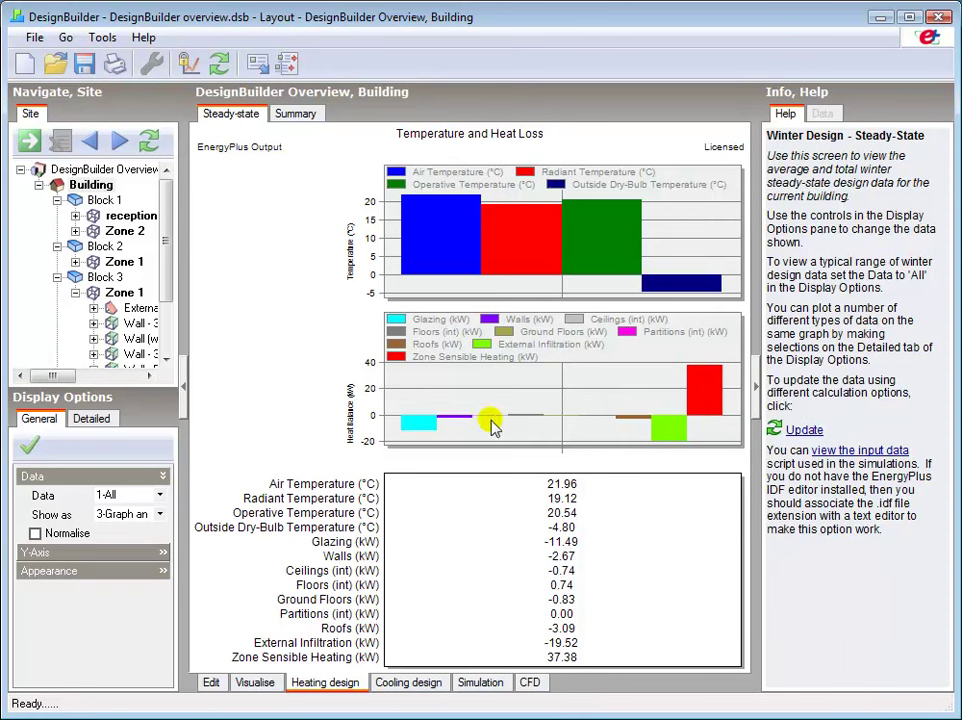
mouse_move(416, 430)
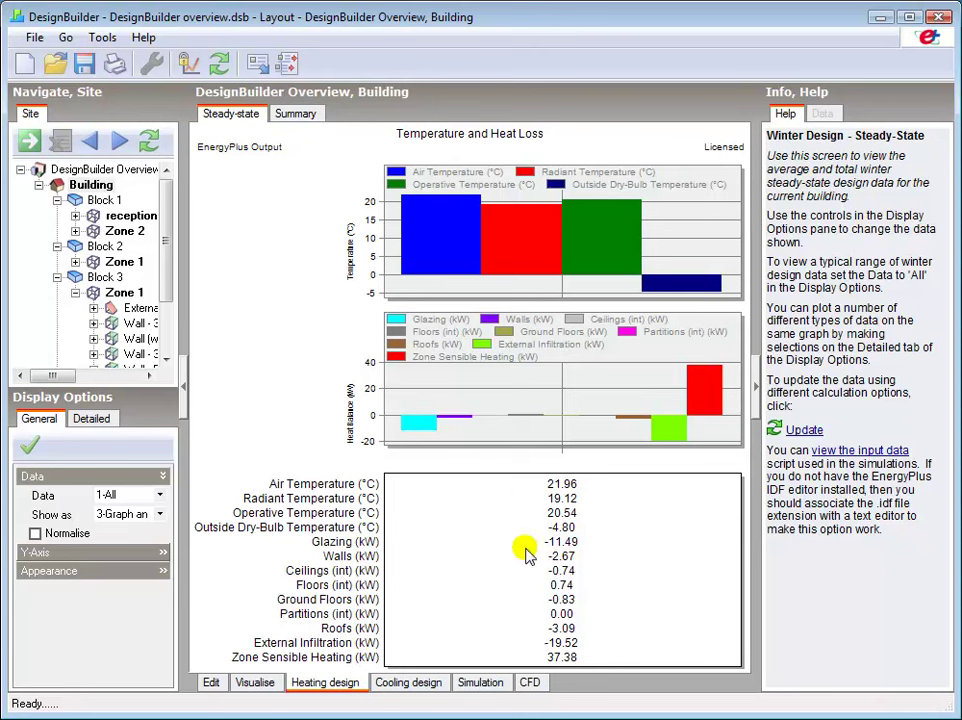
Step: Browse Block 1 and its reception zone, return to building level, and review the heating design summary and steady-state results
click(103, 200)
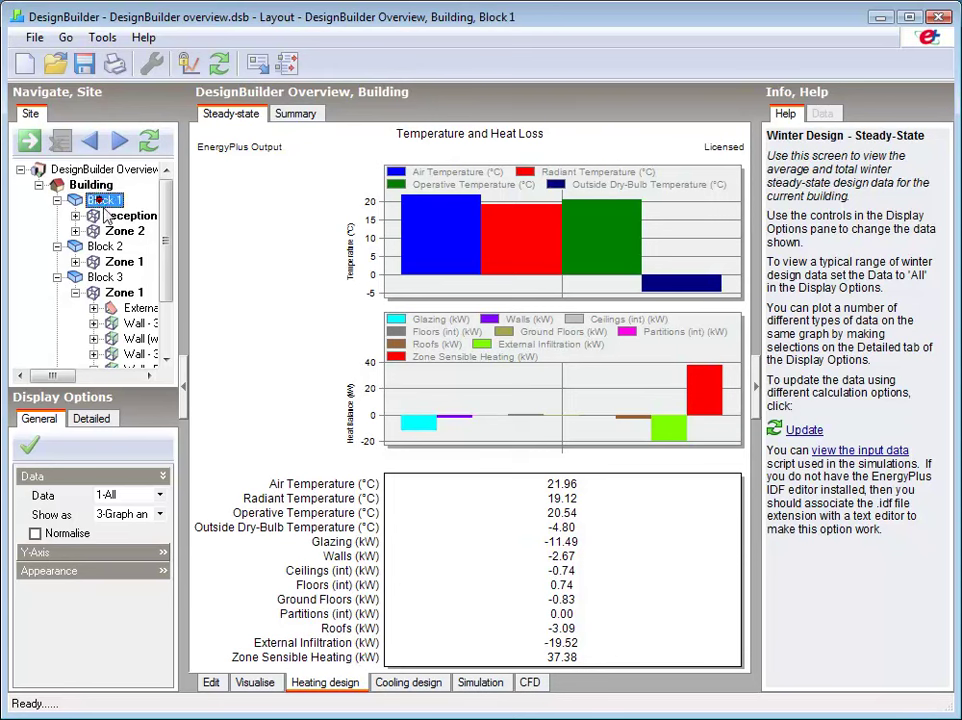
click(130, 215)
click(66, 141)
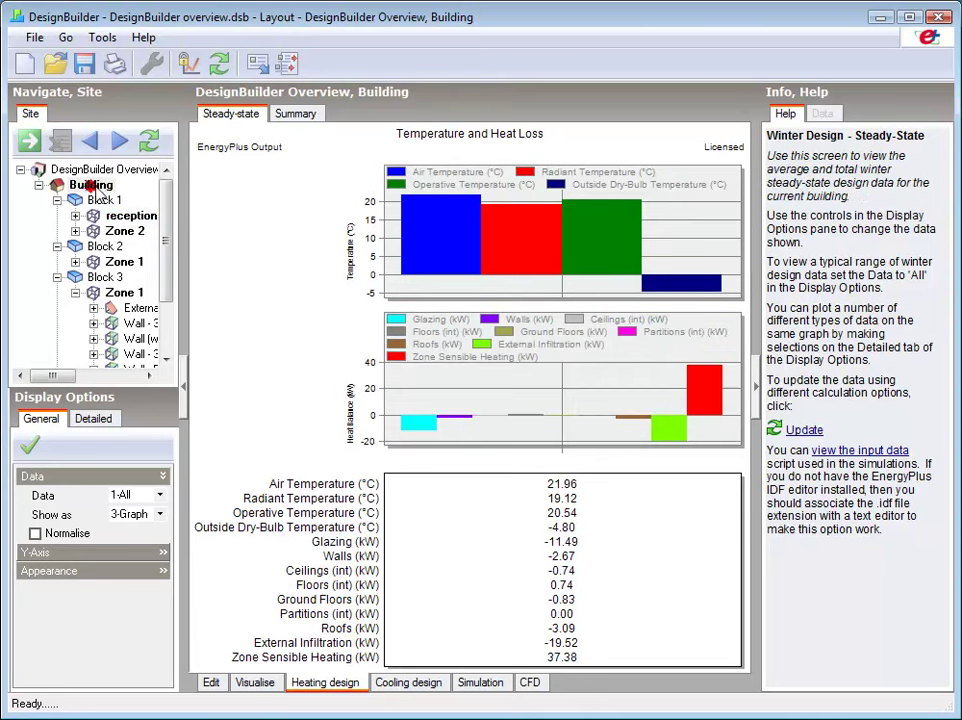
click(296, 115)
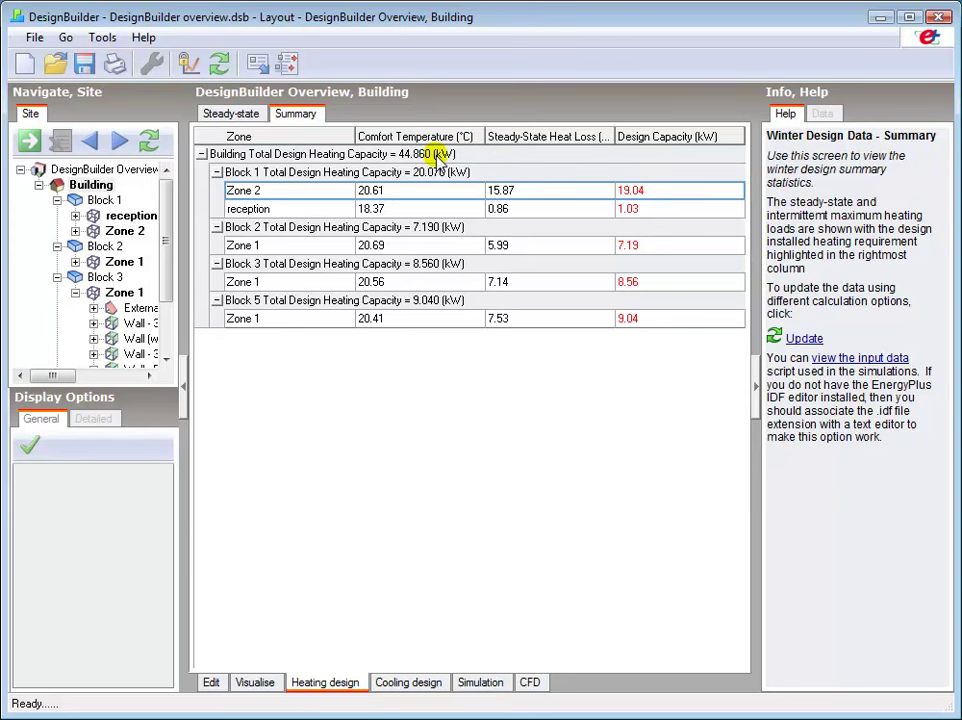
click(230, 114)
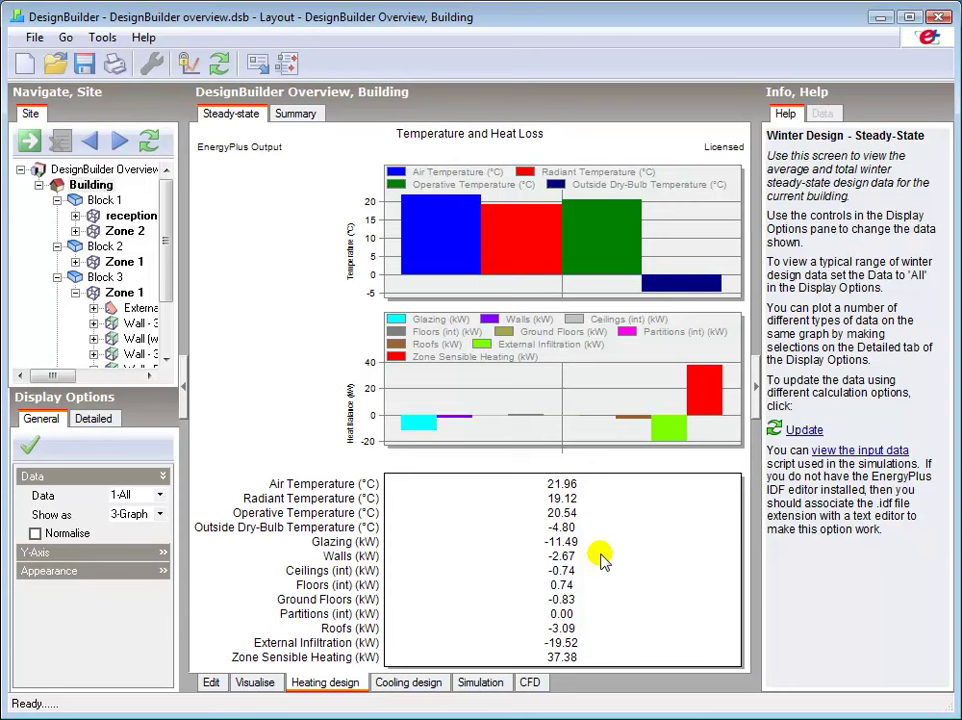
Step: Run the cooling design calculation for the building on the 15 Jul summer design day and examine the internal gains graphs
click(422, 682)
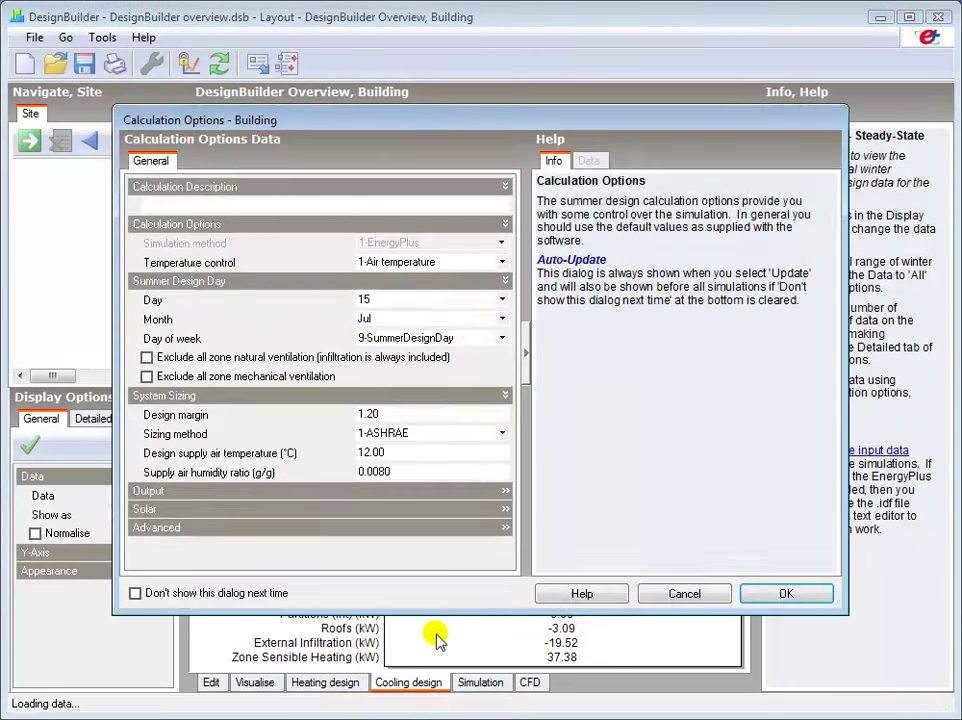
click(786, 594)
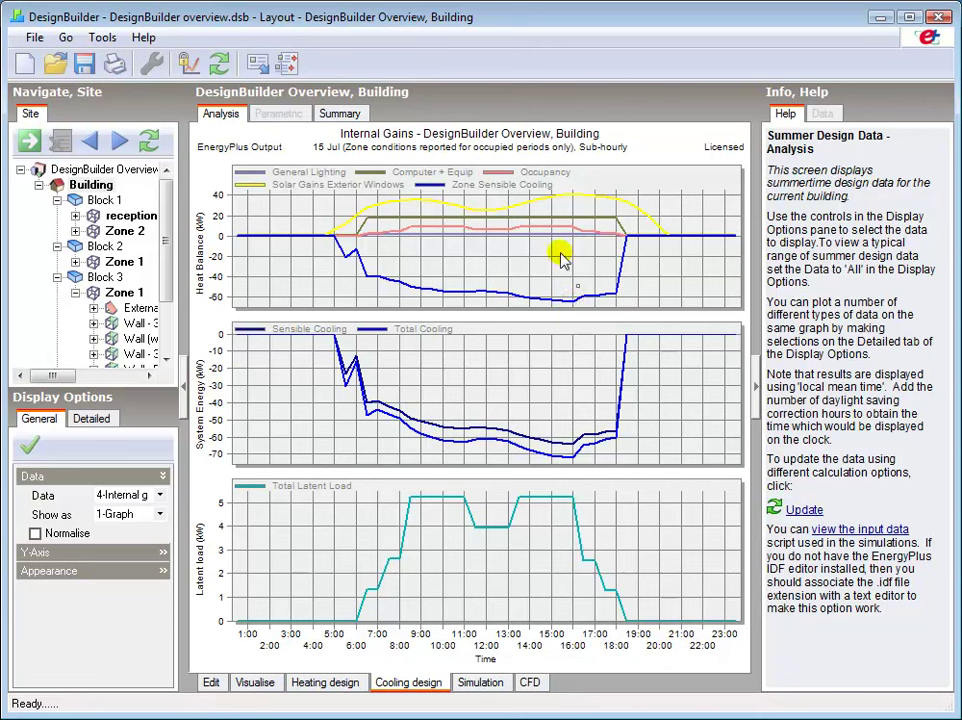
mouse_move(541, 241)
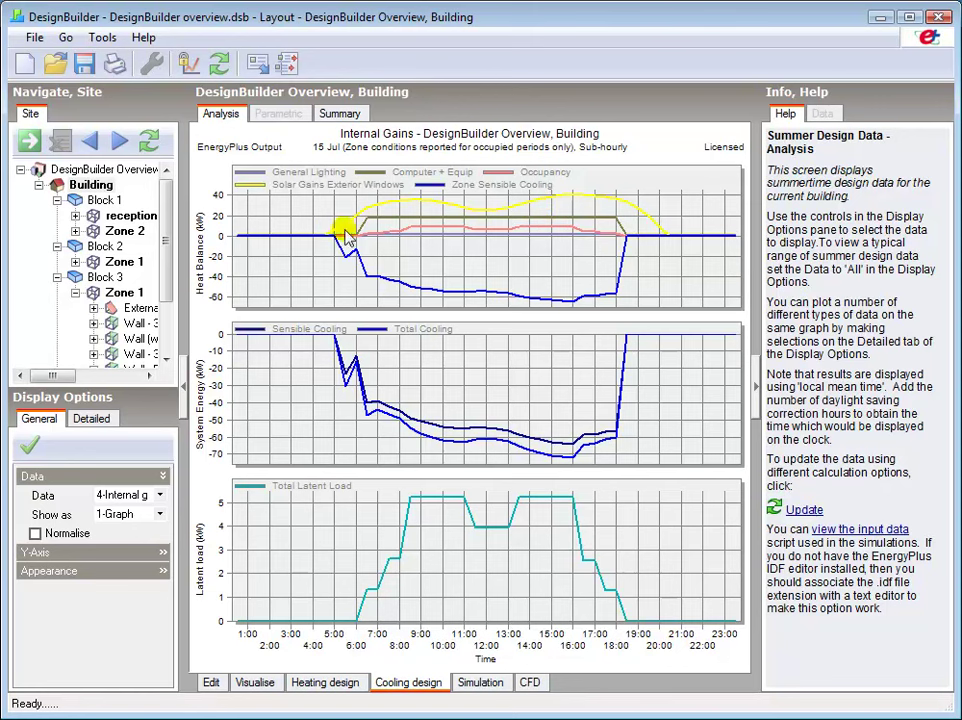
mouse_move(457, 212)
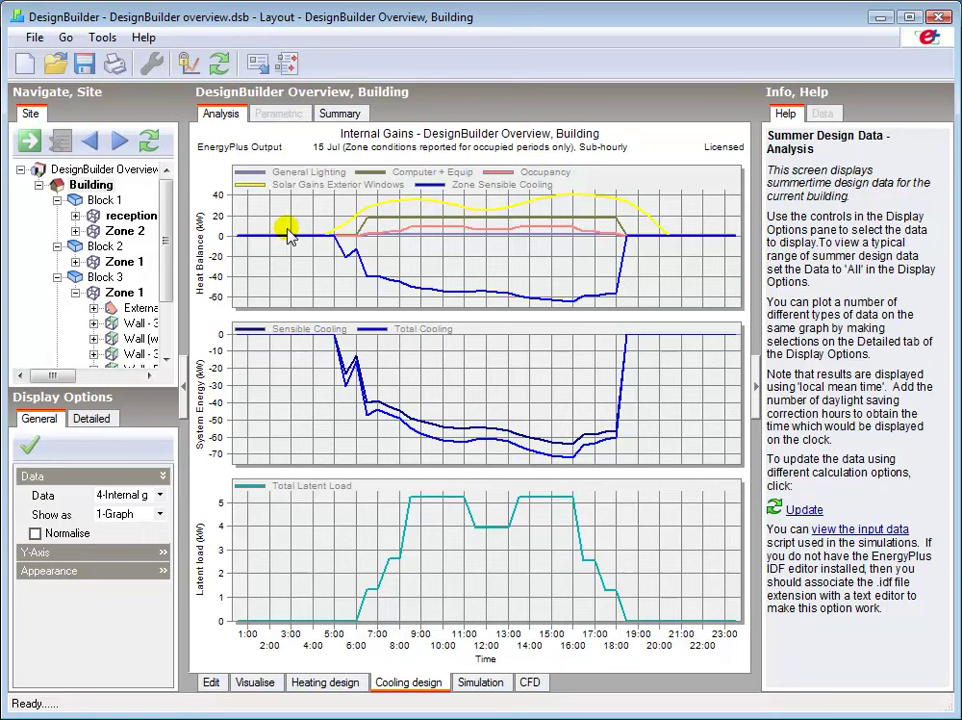
Step: Examine the reception zone's cooling design graphs and all columns of the cooling design summary table
click(131, 222)
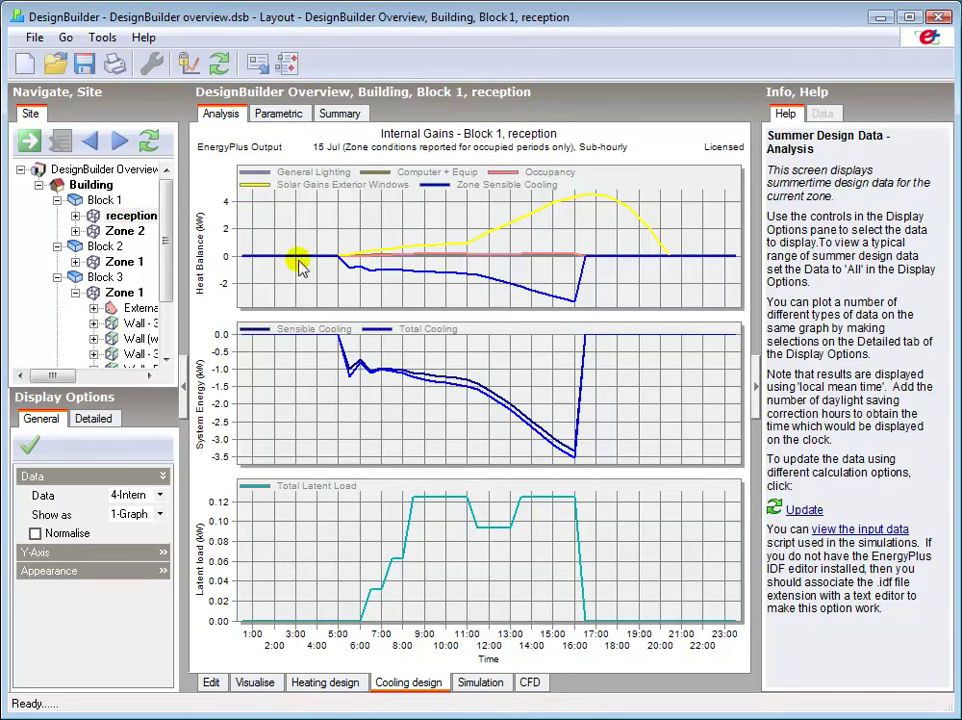
mouse_move(340, 262)
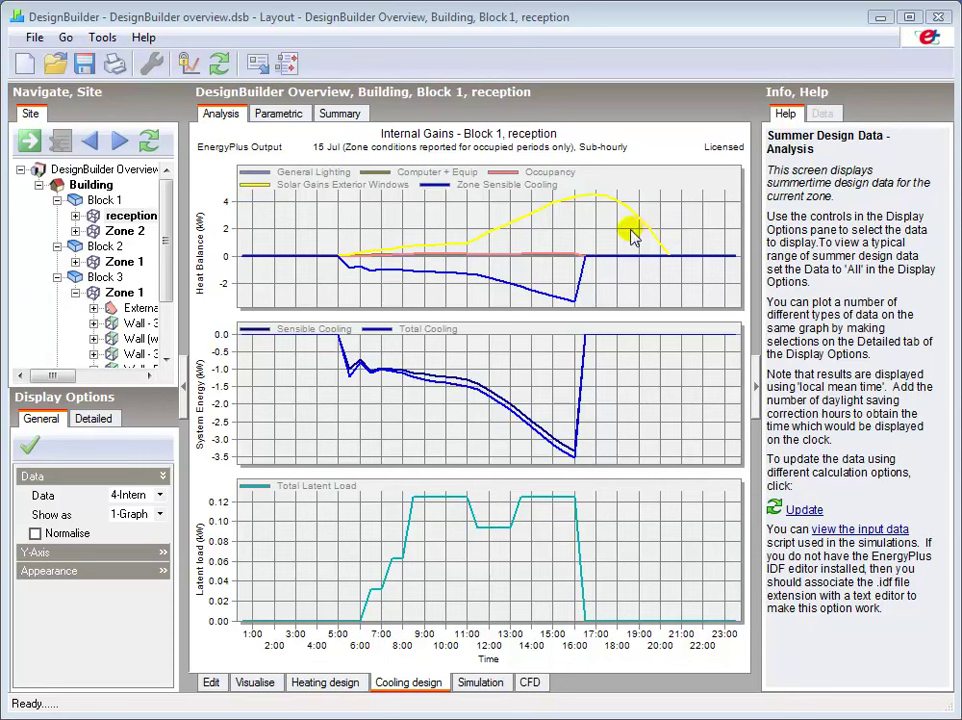
click(340, 114)
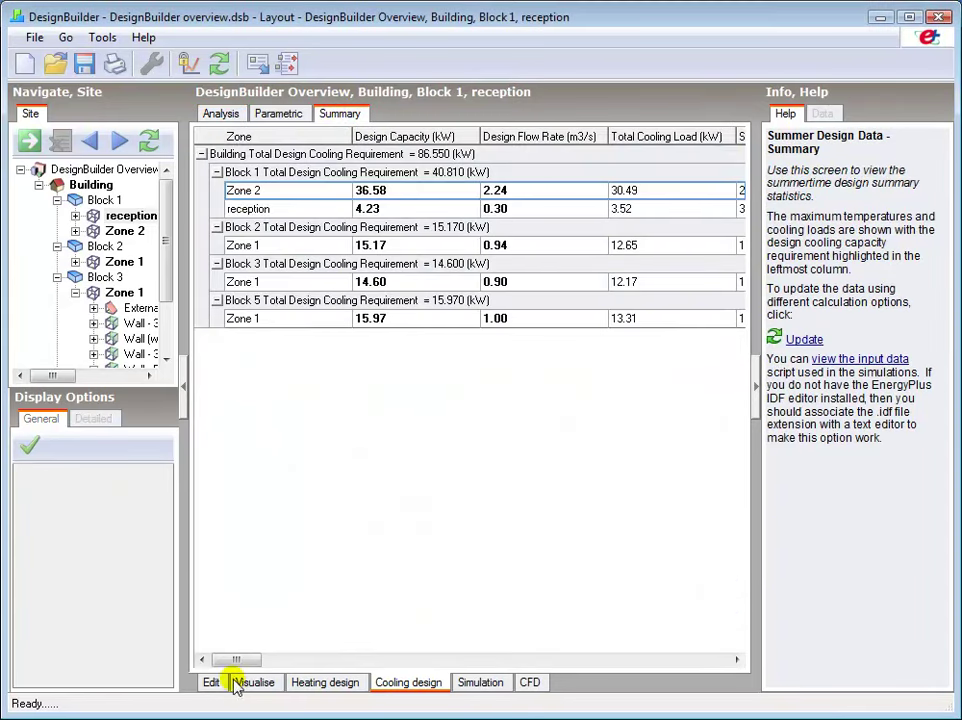
drag(237, 660, 308, 664)
click(715, 662)
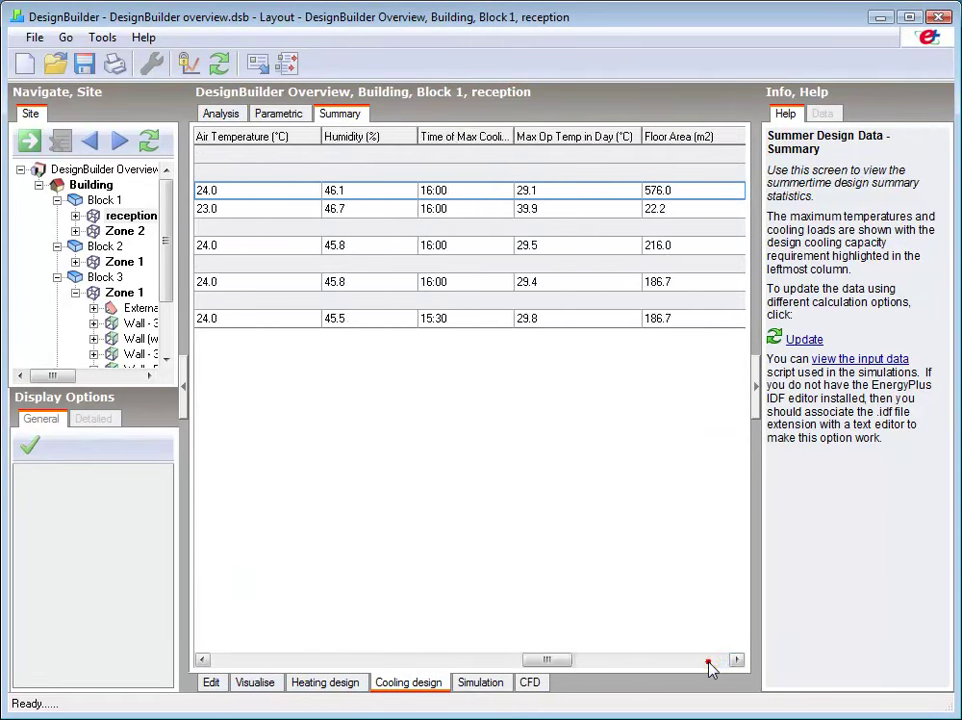
click(709, 665)
click(240, 666)
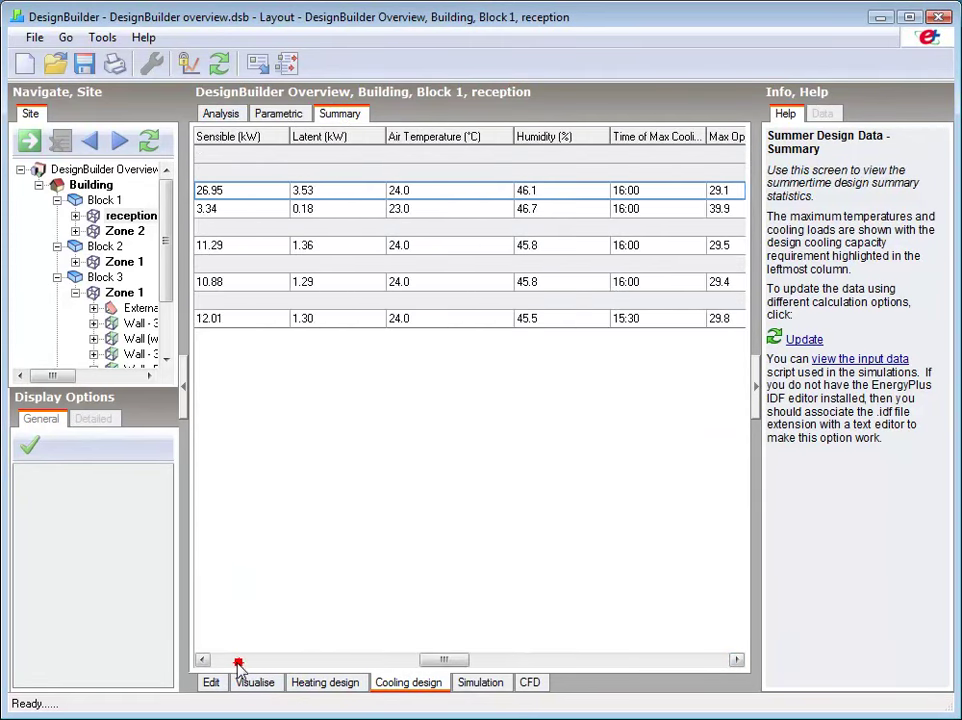
click(233, 668)
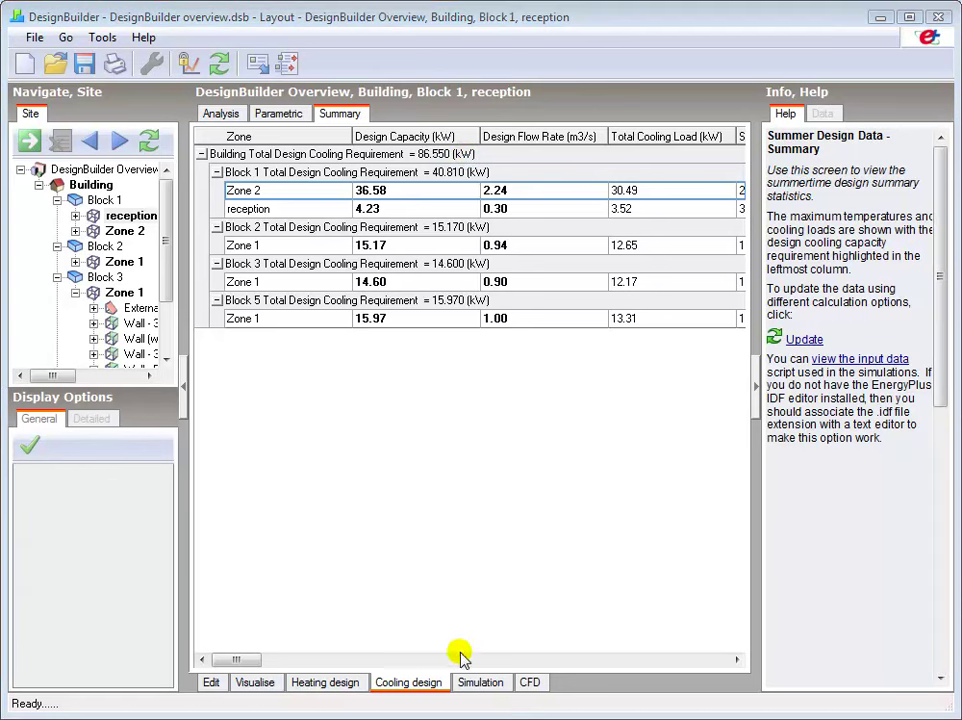
Step: Run the simulation for 17 to 23 Aug with monthly and hourly output, and display the reception results at the 6-Distribution interval
click(478, 682)
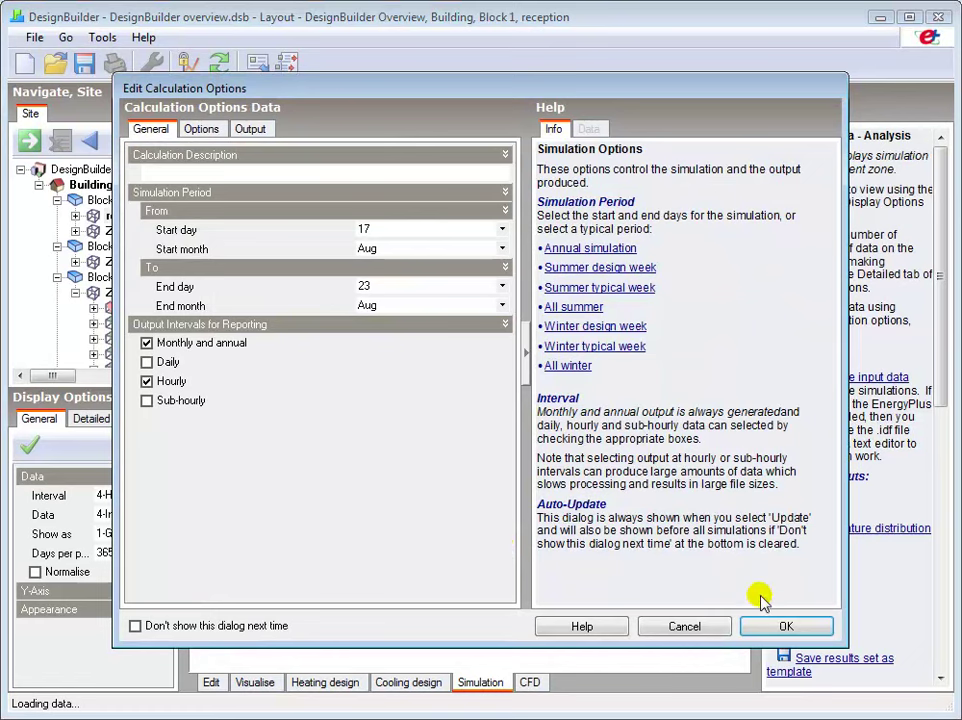
click(777, 623)
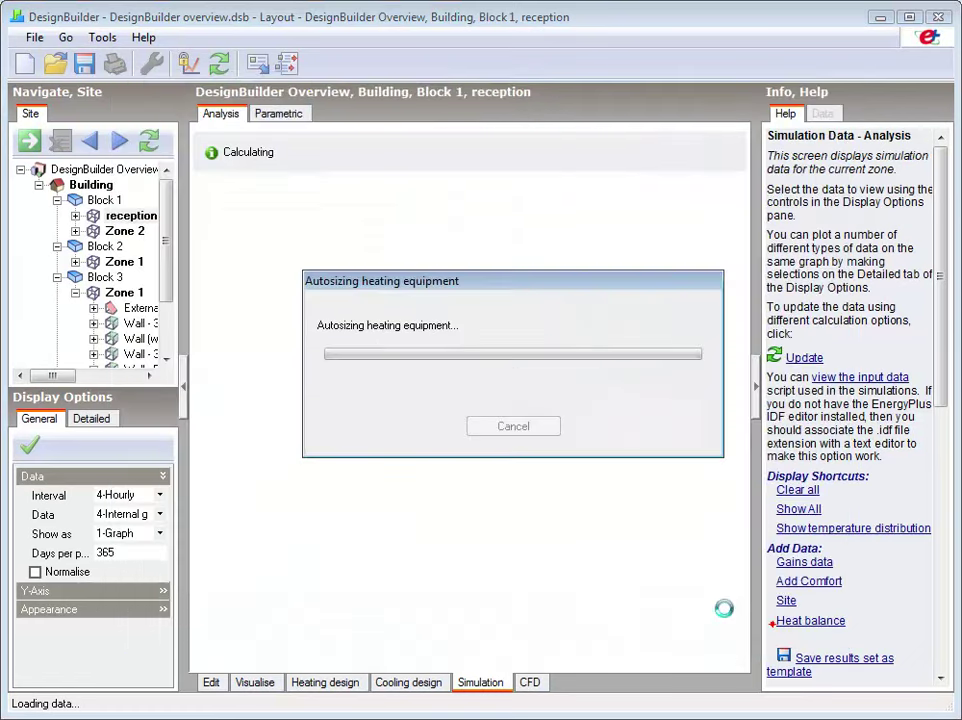
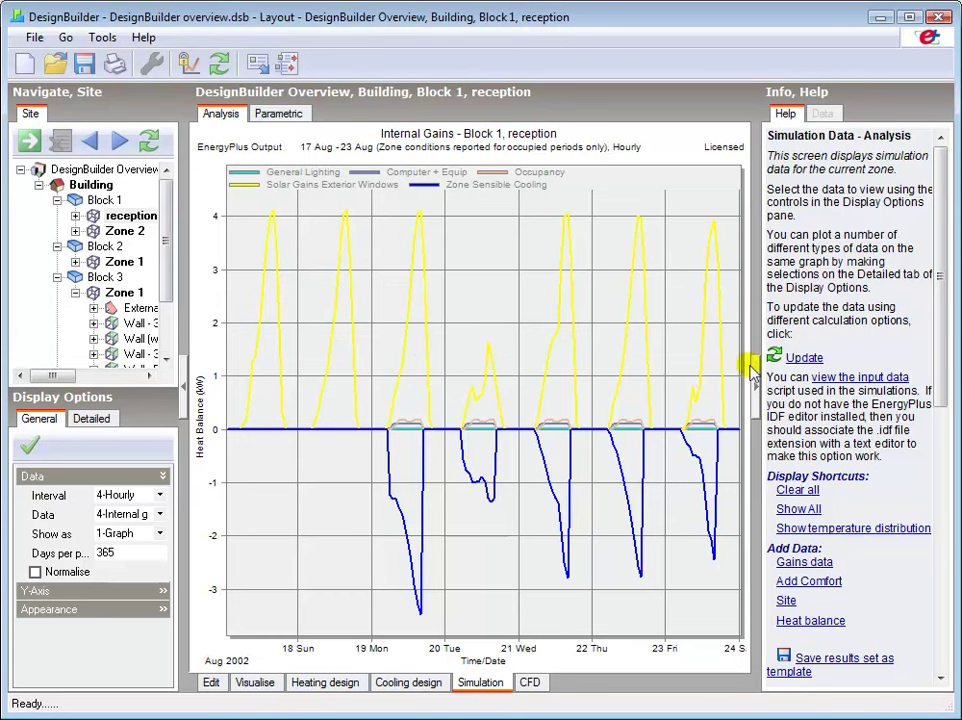
click(160, 496)
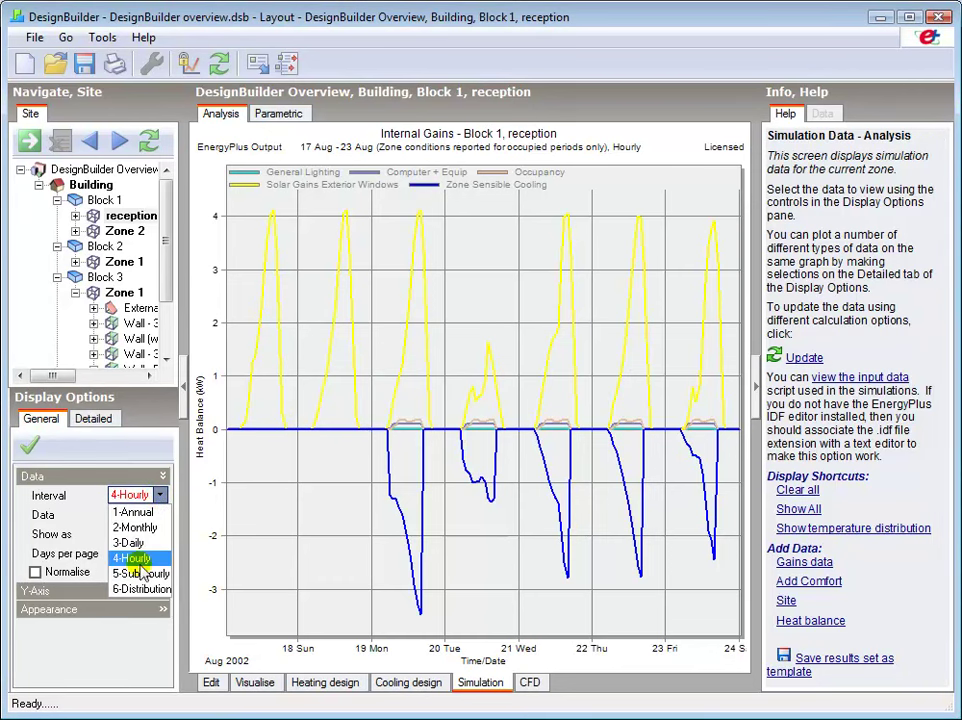
click(170, 590)
Step: Read the hours at, at or below, and at or above individual temperature bands in the reception's temperature distribution graphs
mouse_move(270, 536)
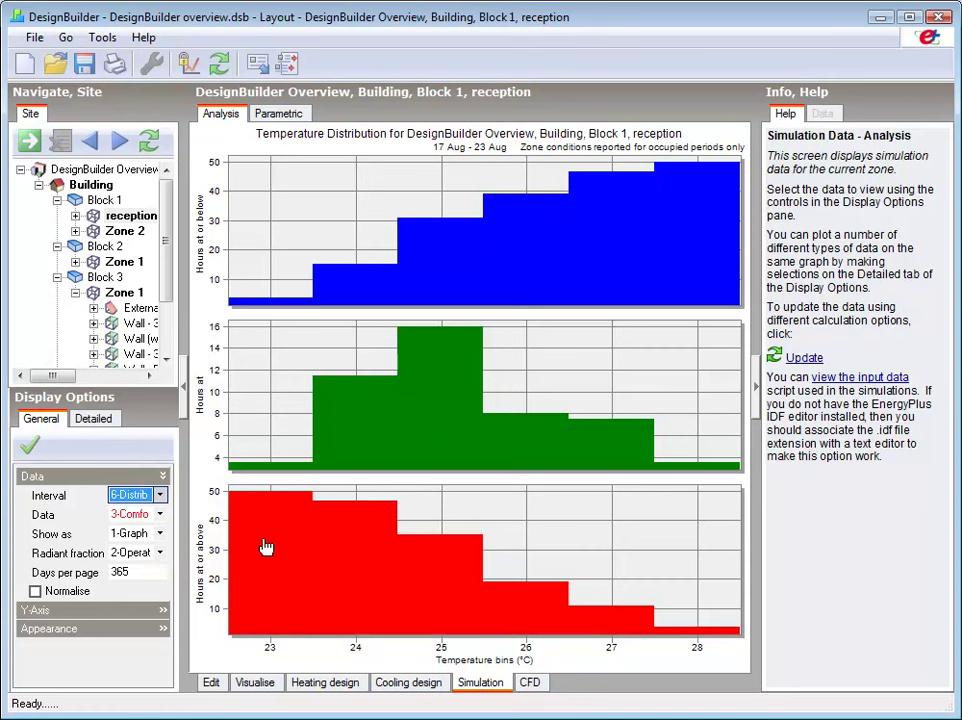
mouse_move(266, 546)
mouse_move(357, 421)
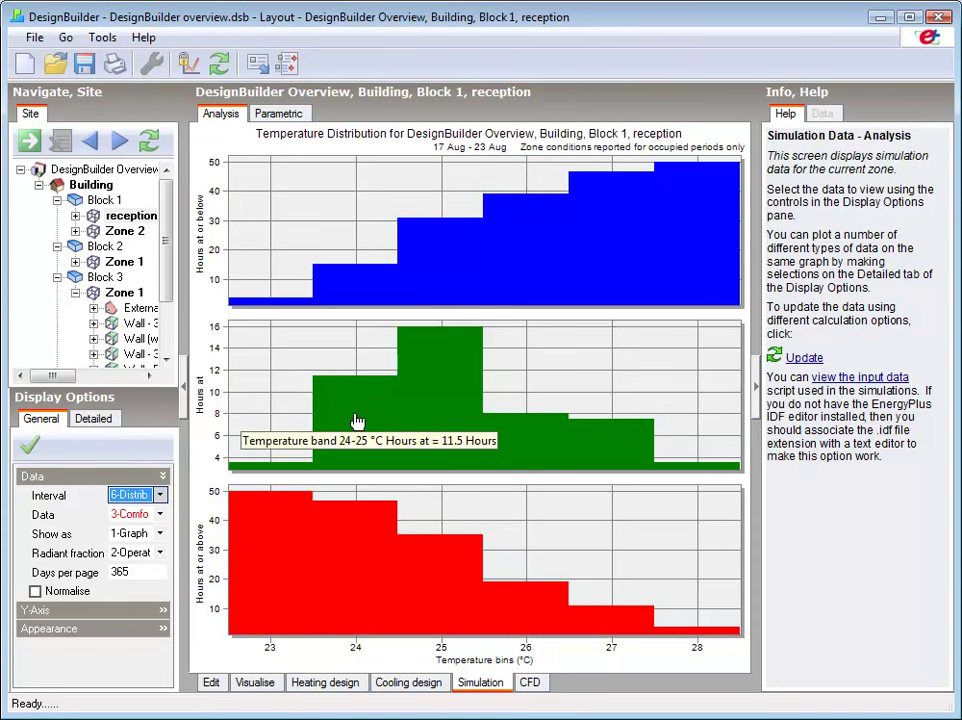
mouse_move(414, 262)
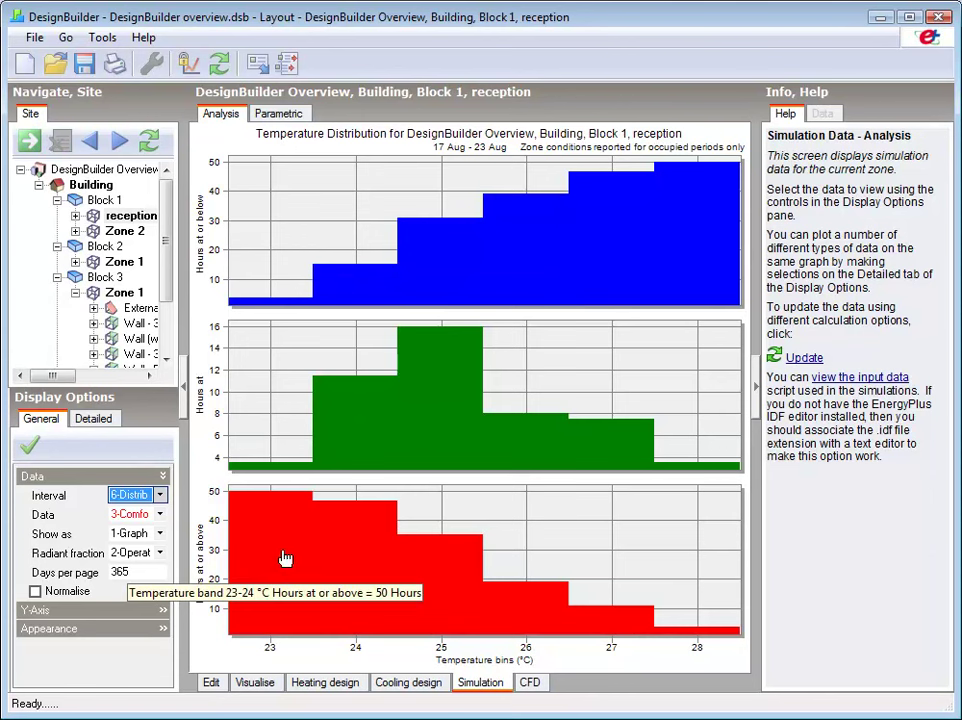
mouse_move(346, 560)
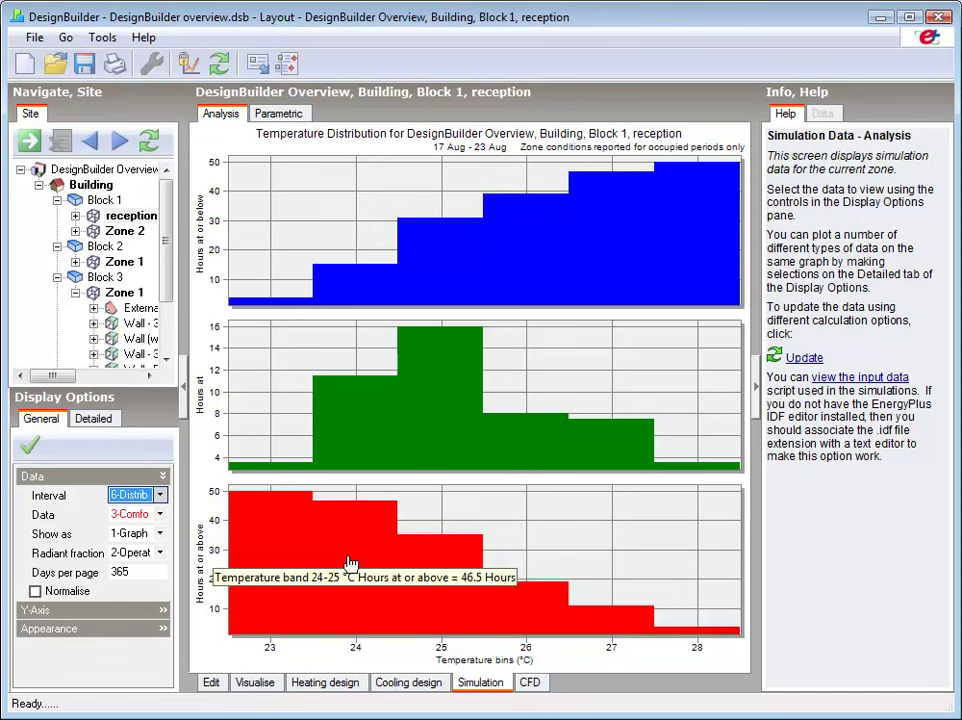
mouse_move(440, 593)
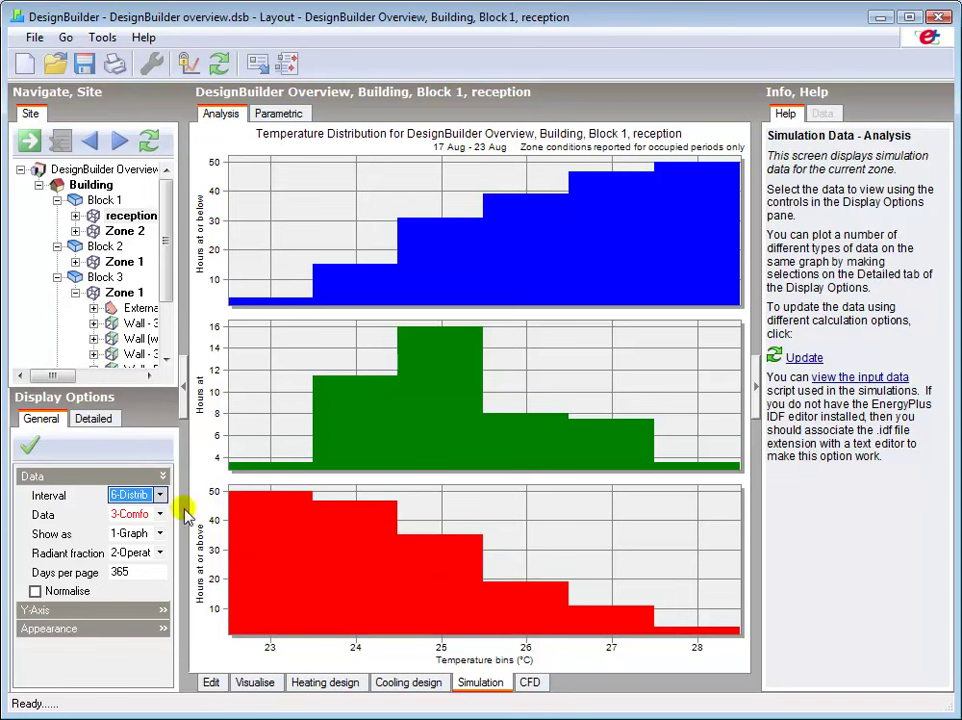
Step: Display the whole building's simulation results at the 1-Annual interval as 7-Fuel totals and read the total fuel use
click(100, 188)
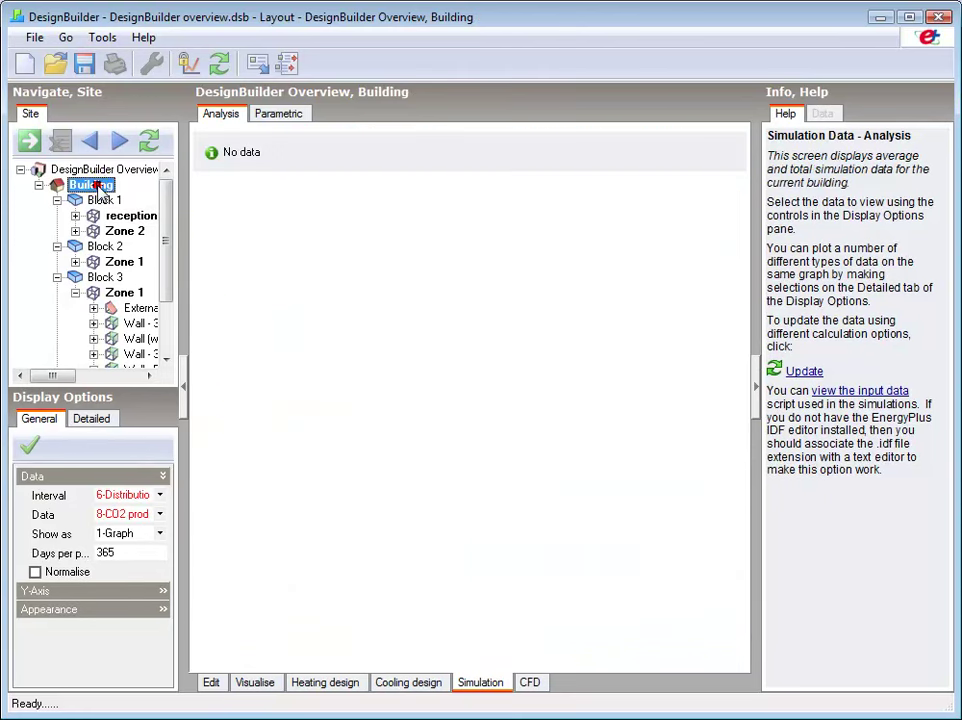
click(160, 496)
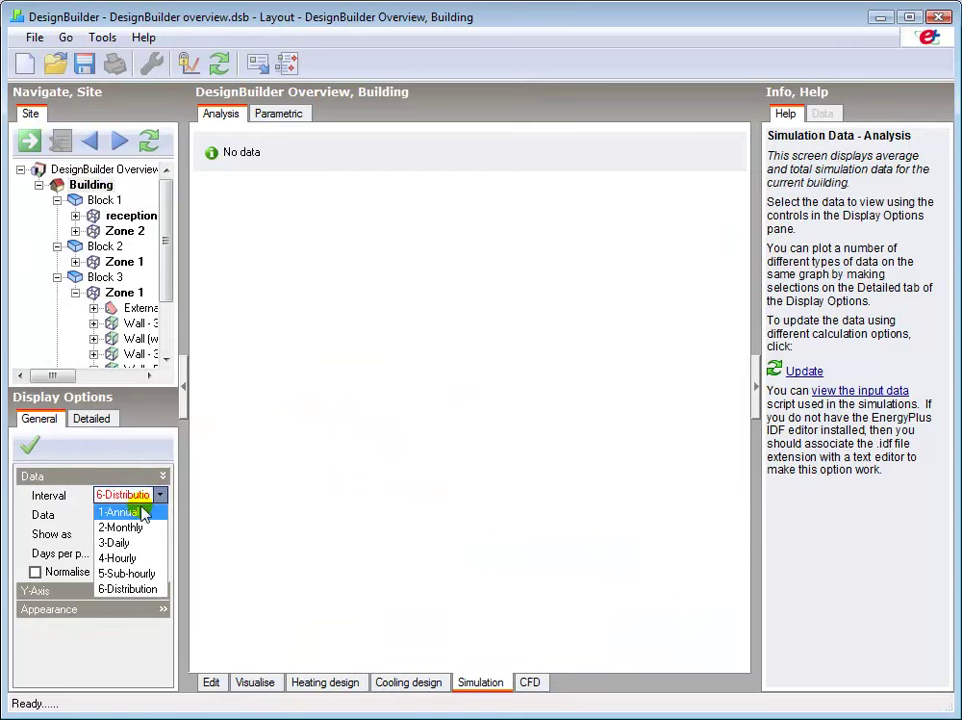
click(136, 514)
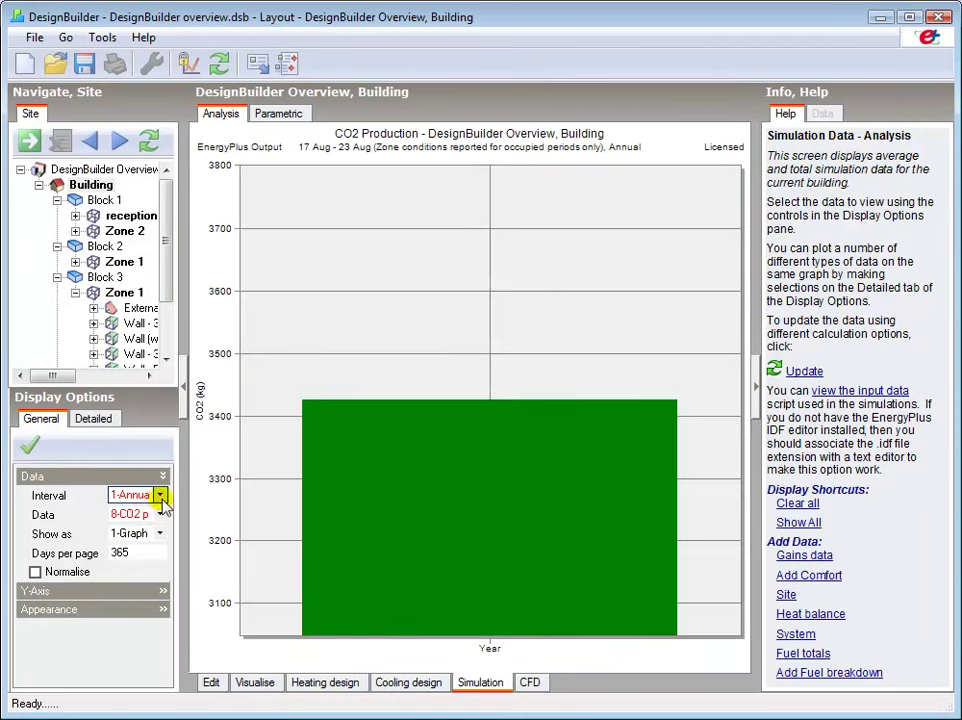
click(160, 514)
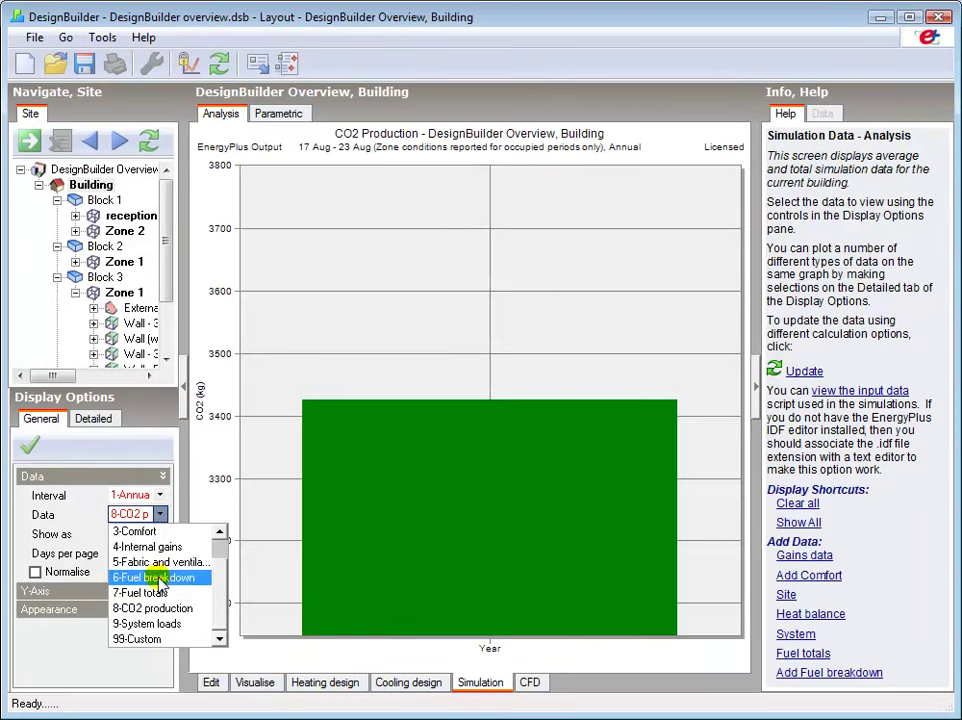
click(158, 594)
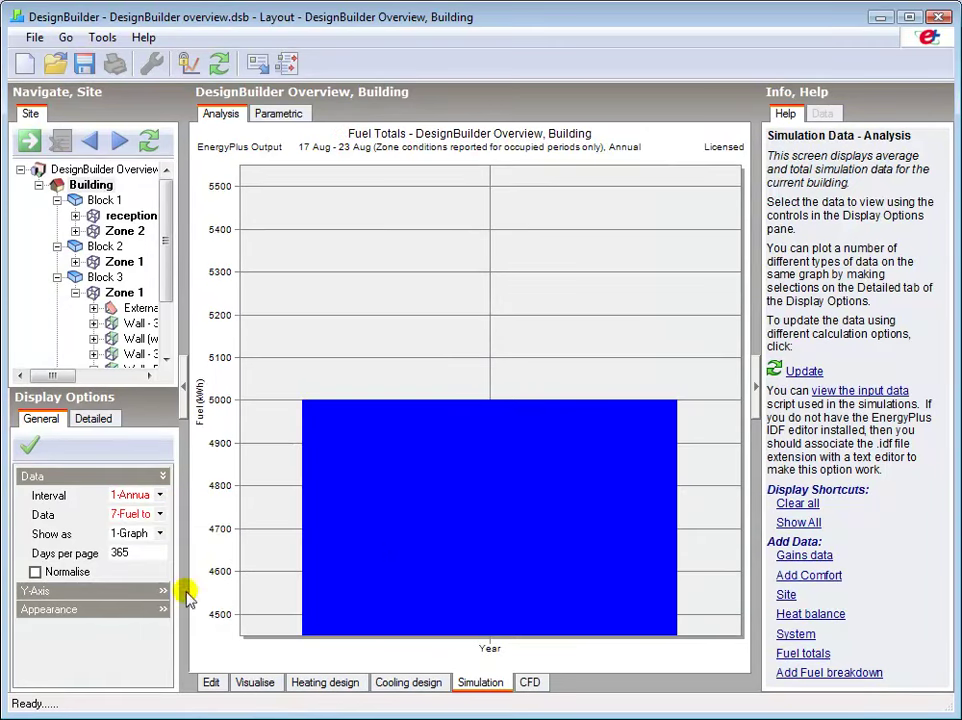
mouse_move(407, 549)
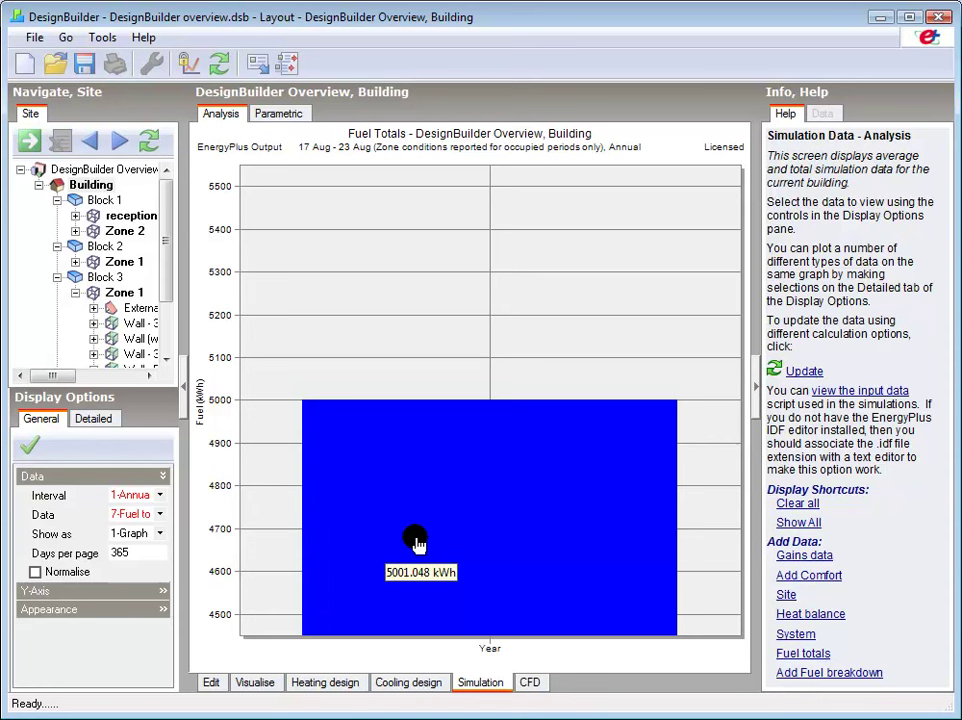
Step: Display the building's annual results as 6-Fuel breakdown and read the room electricity, system misc and chiller bars
click(159, 515)
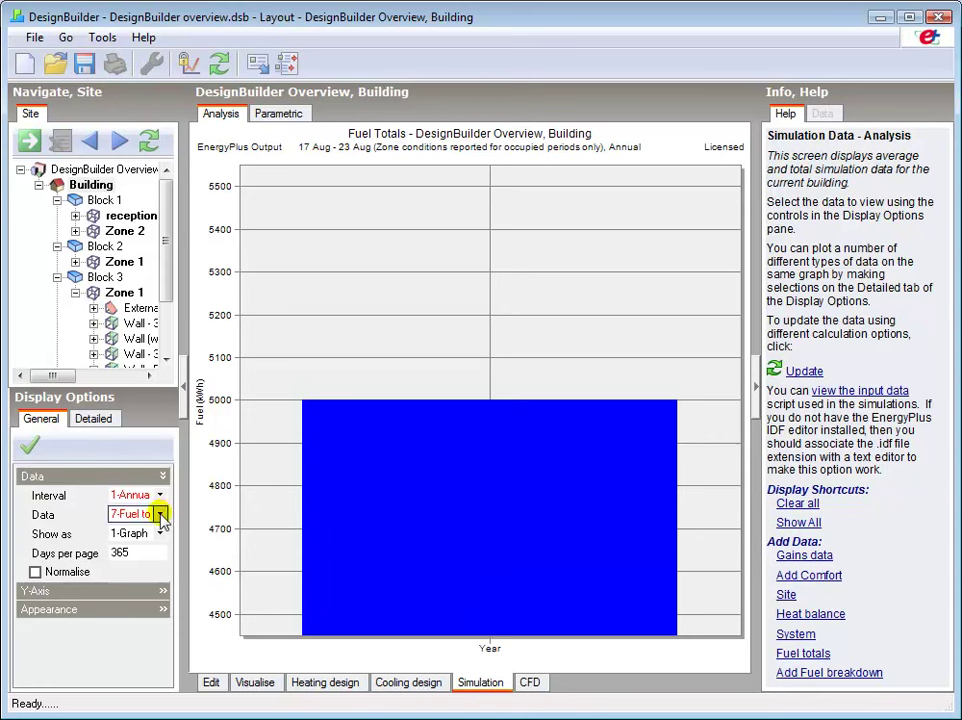
click(160, 516)
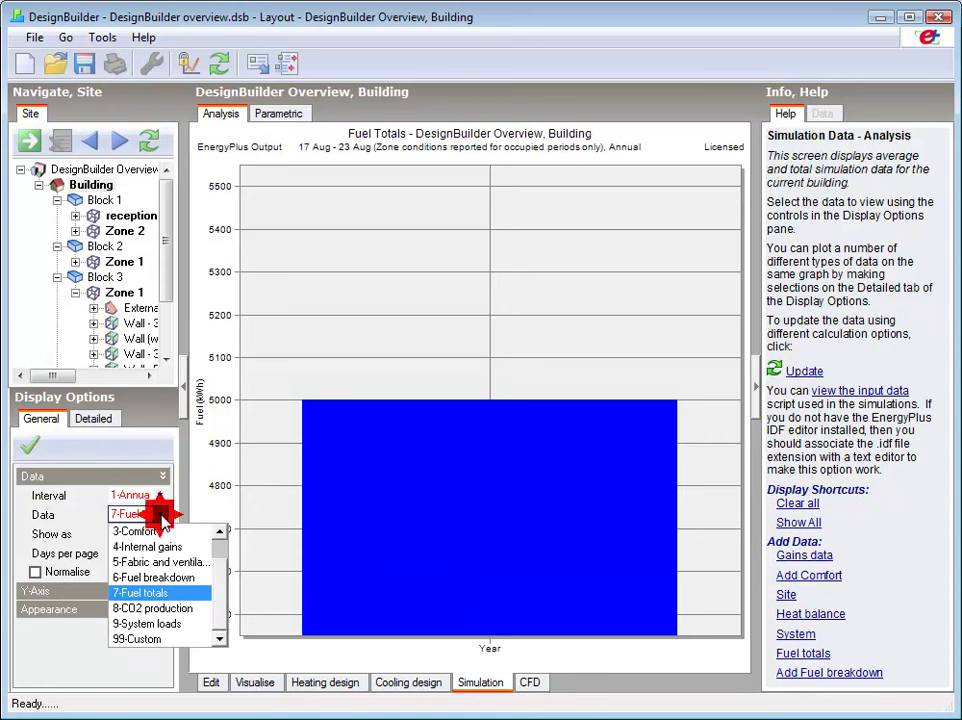
click(155, 577)
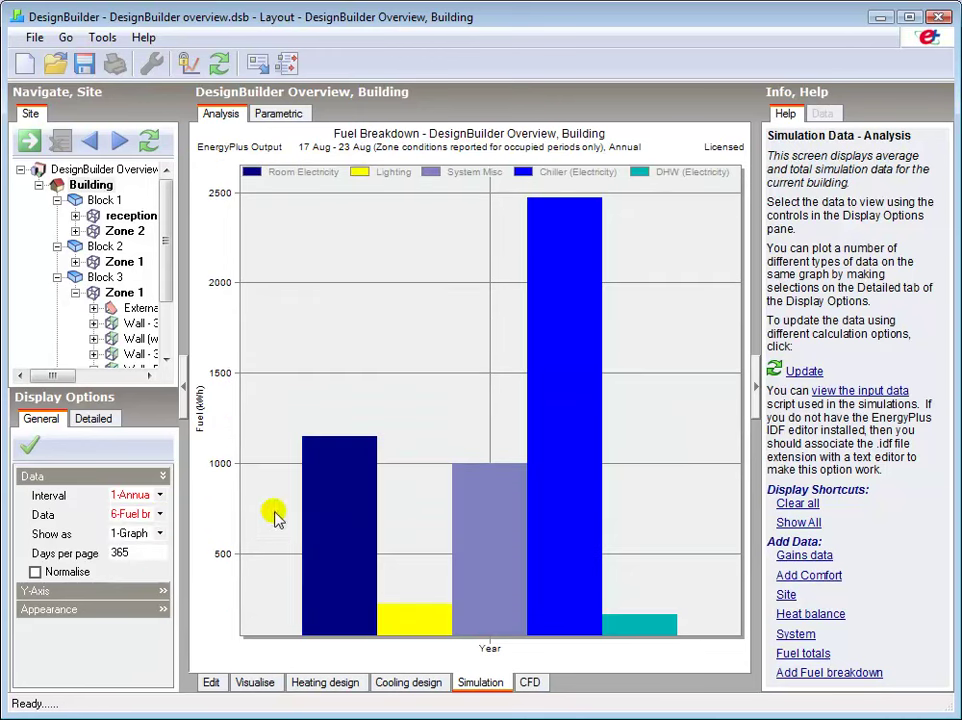
mouse_move(339, 510)
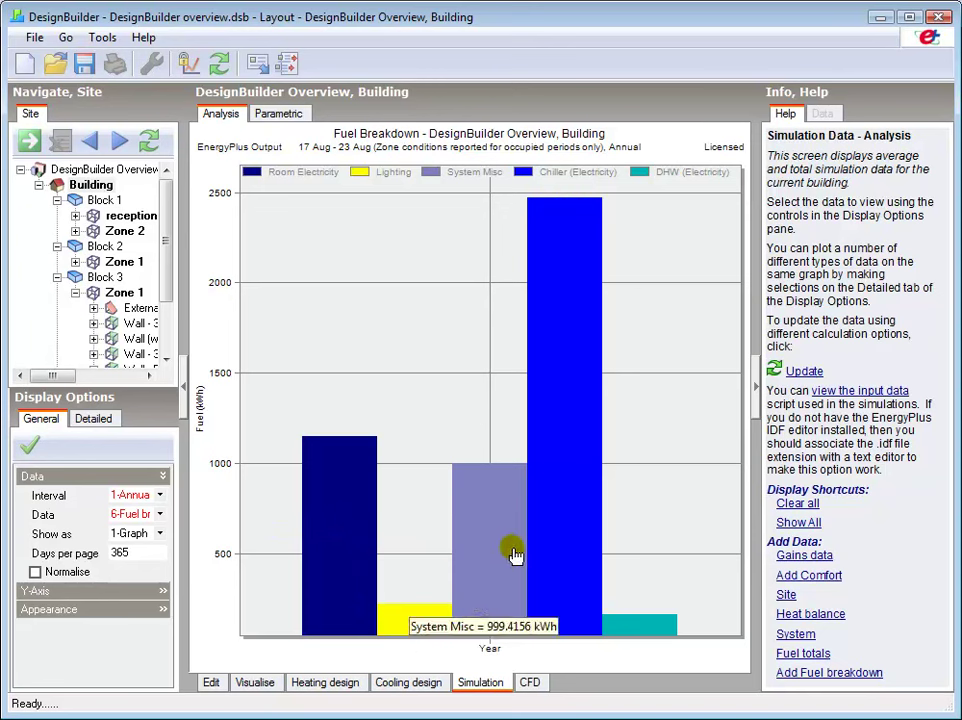
mouse_move(549, 482)
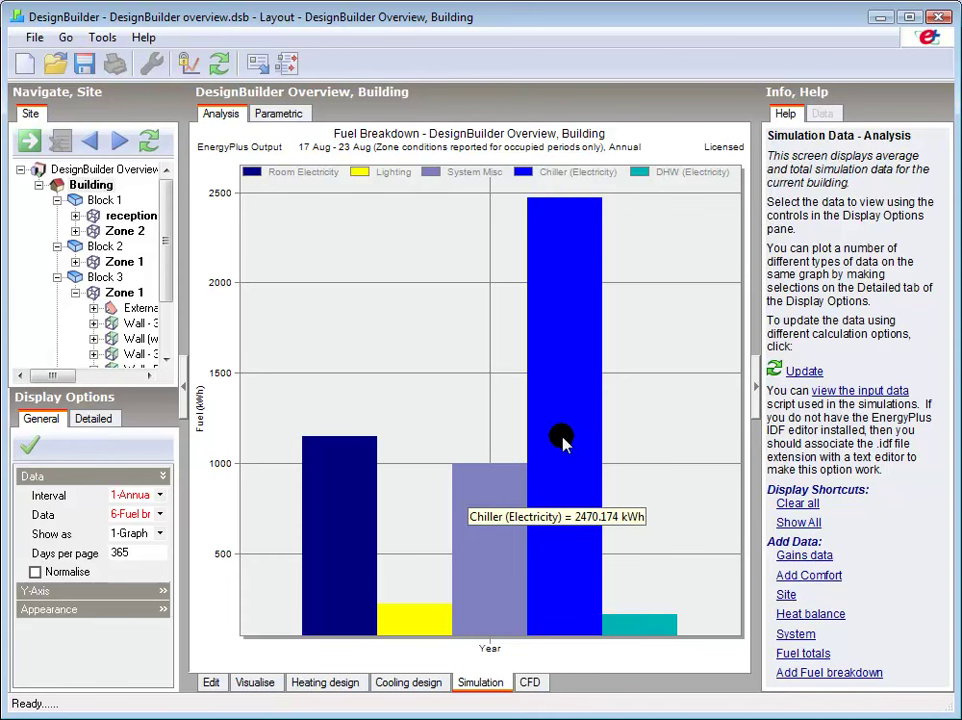
Step: Show the annual fuel breakdown as 2-Grid and switch it to 3-Graph and table
click(157, 533)
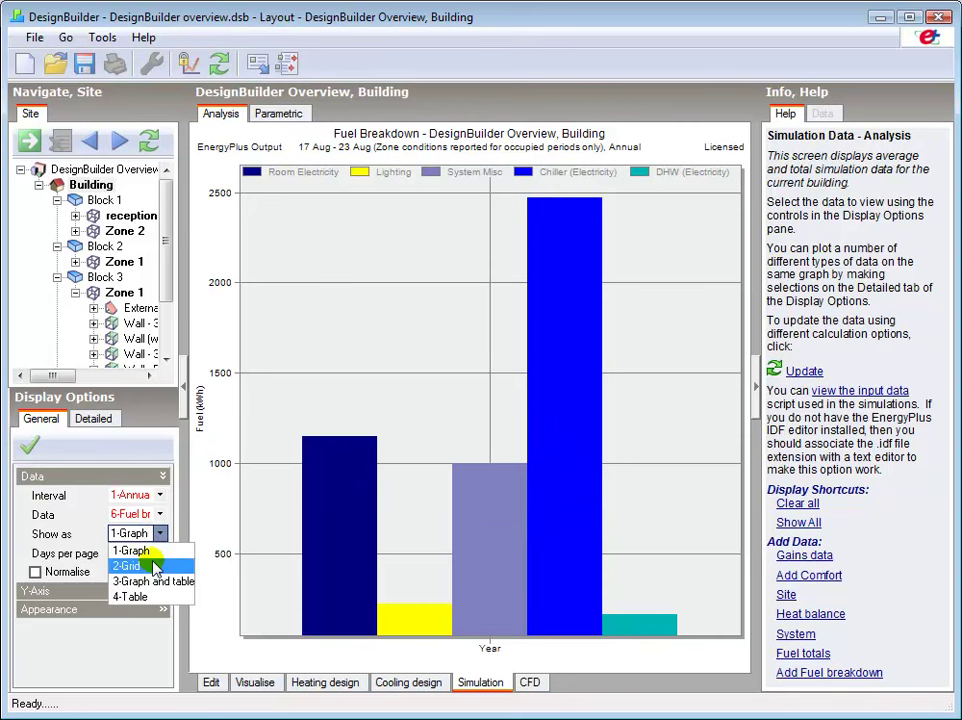
click(150, 566)
click(164, 536)
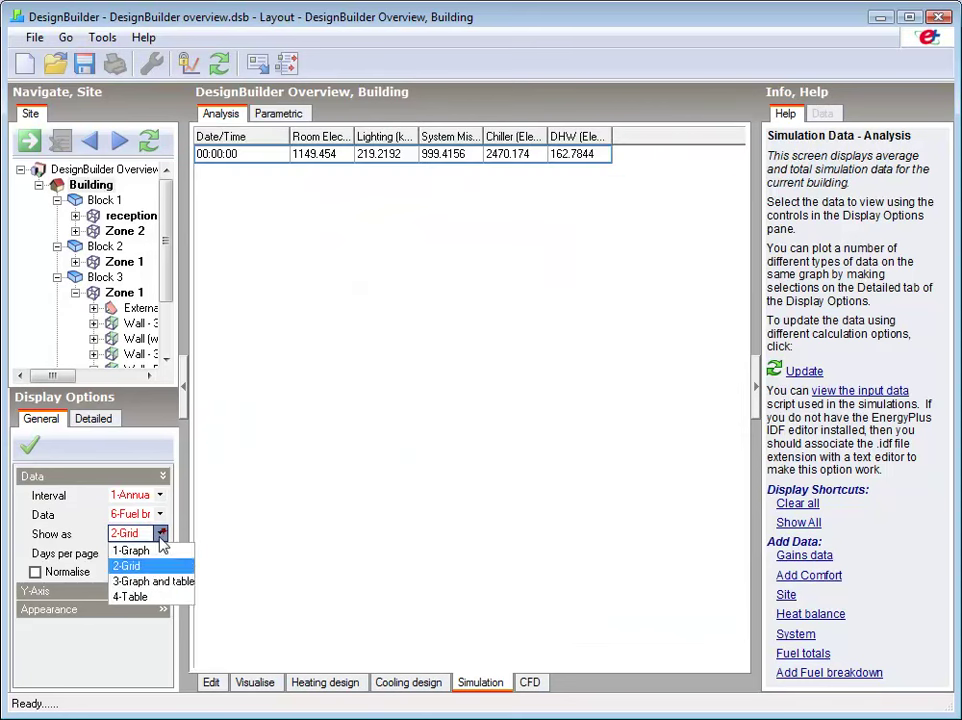
click(152, 581)
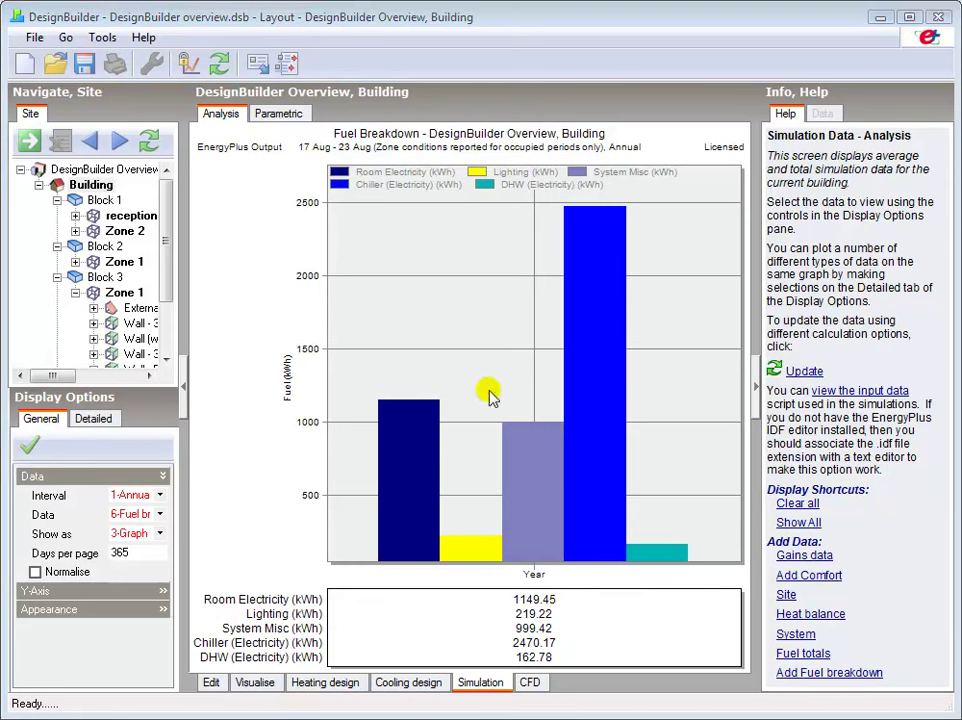
Step: Export the fuel breakdown graph and table to a 4-Report topic in PNG format, 575 by 564 pixels with 0° rotation
click(256, 64)
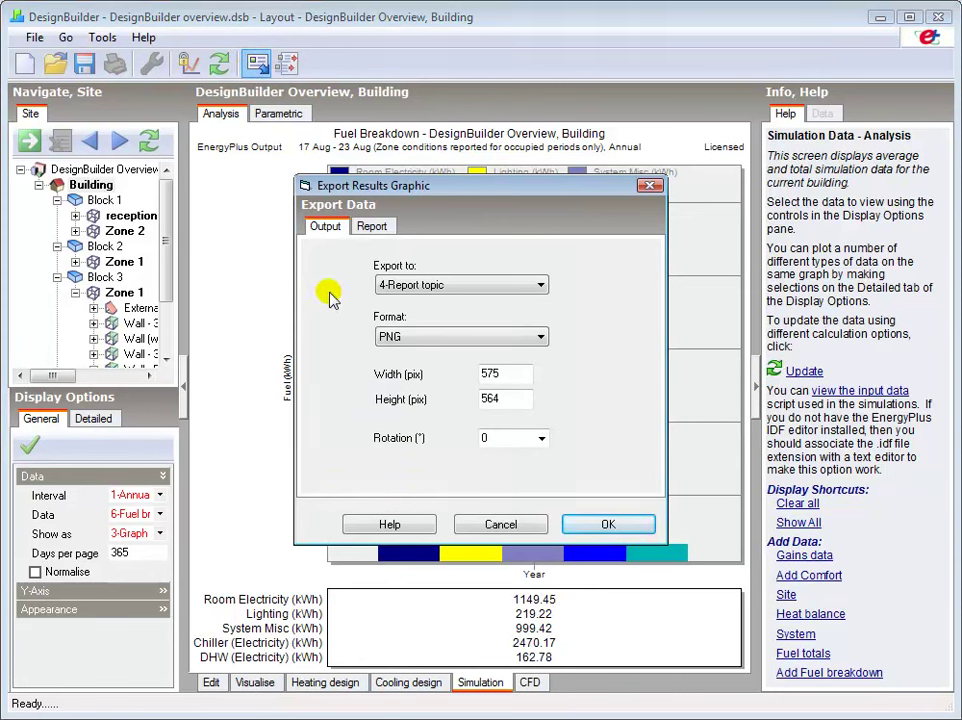
click(408, 284)
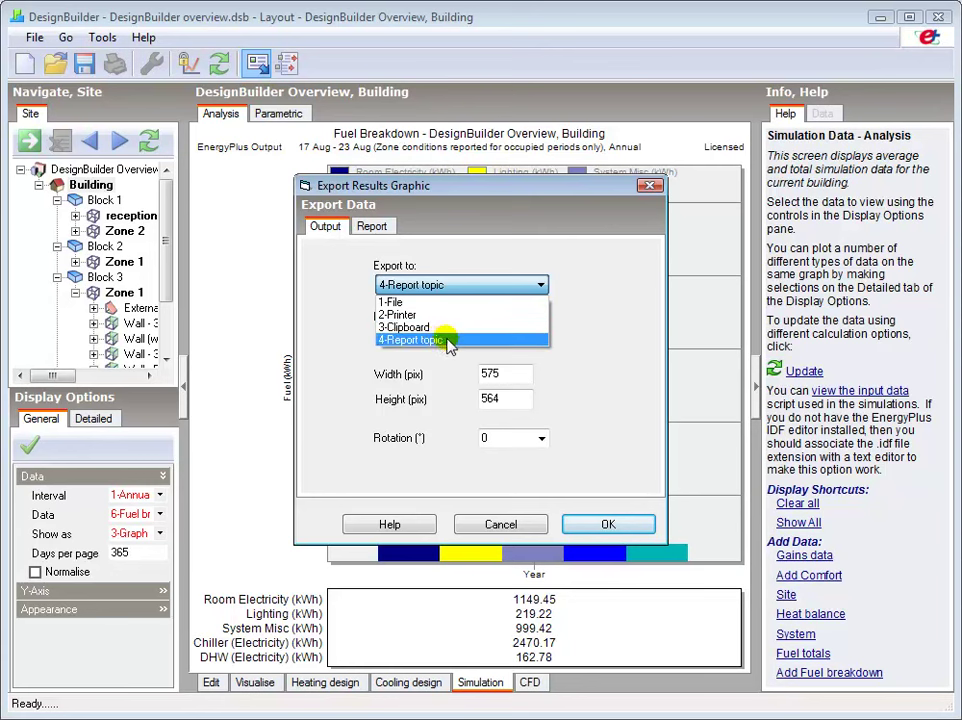
click(445, 341)
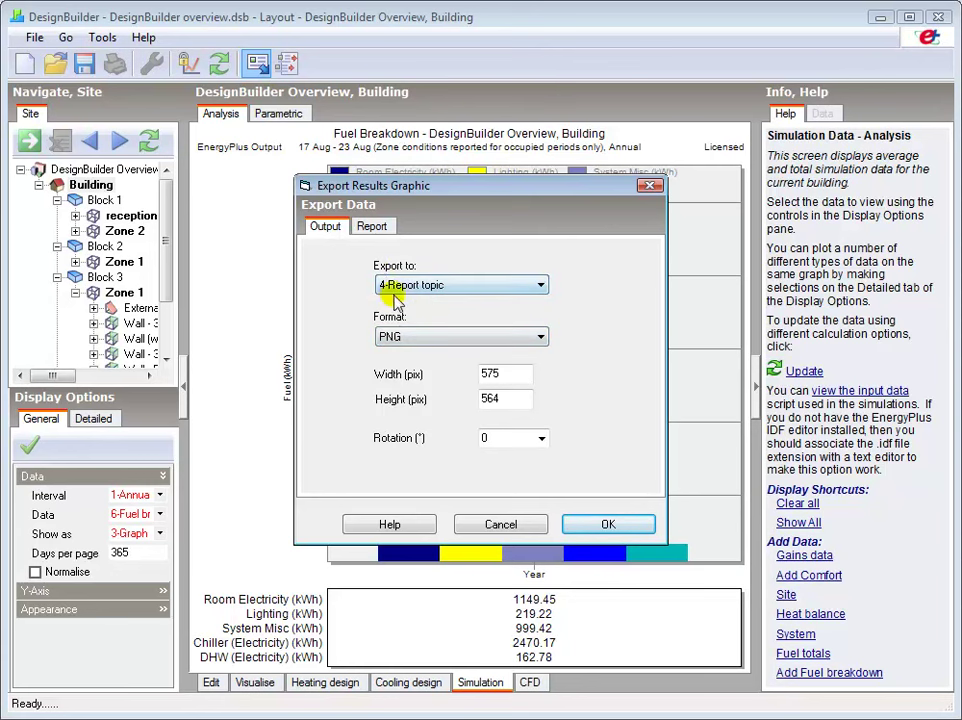
click(608, 524)
Step: Preview the building's simulation data topics in the report compiler and close it without compiling a report
click(285, 66)
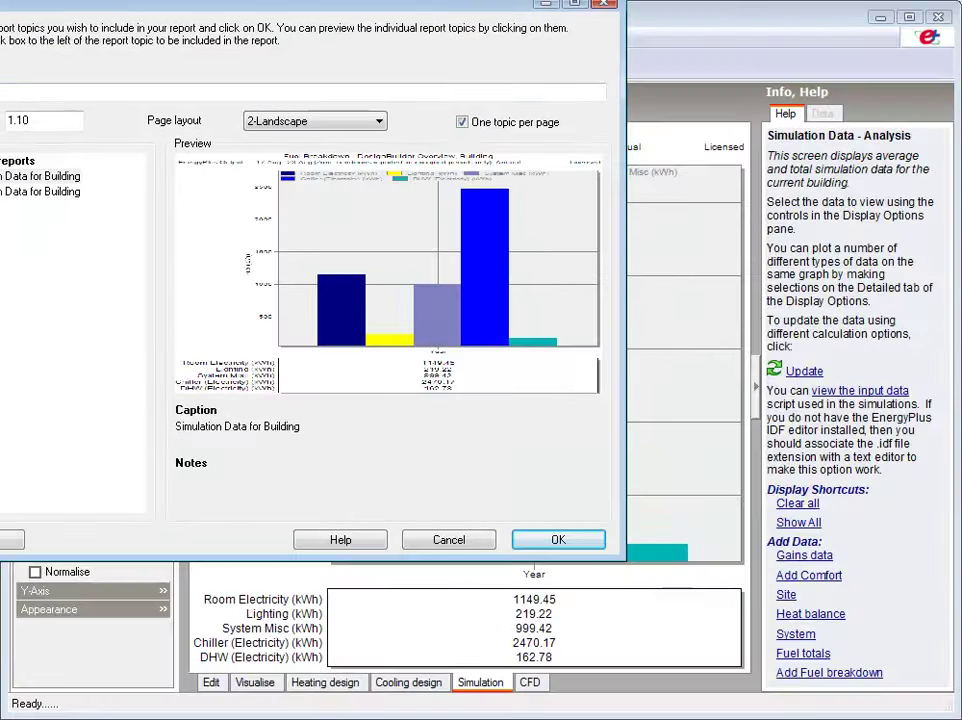
drag(360, 8, 643, 95)
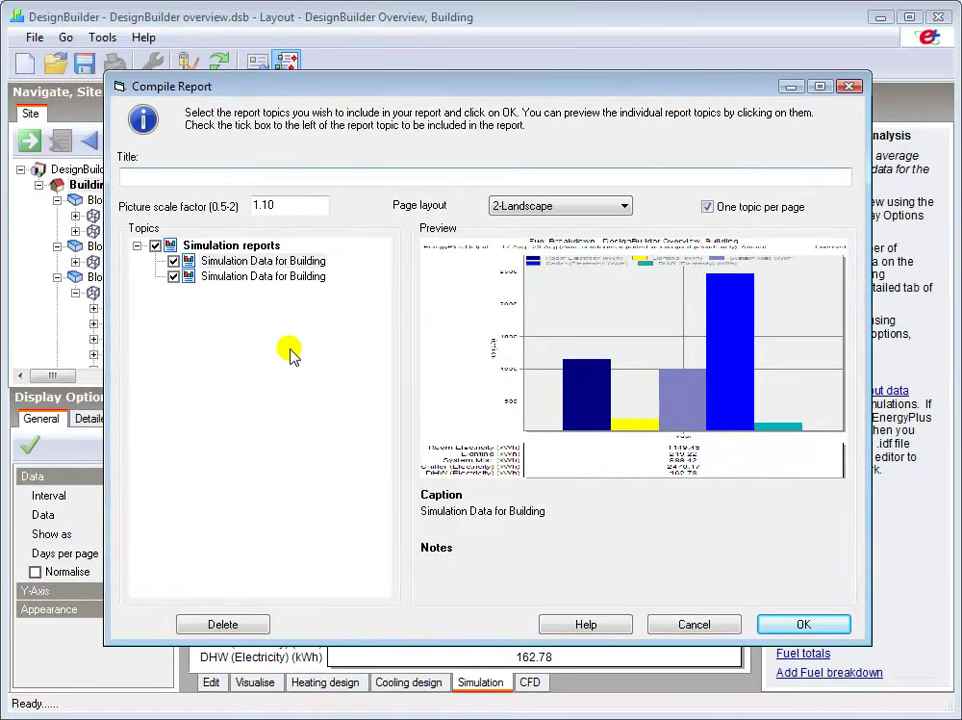
click(226, 281)
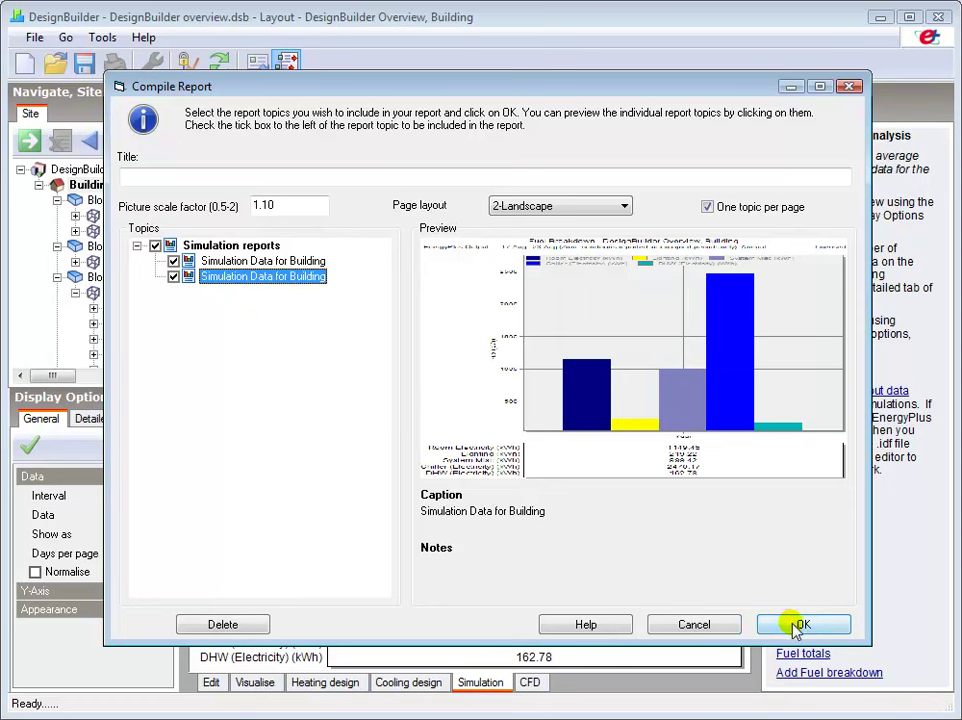
click(715, 624)
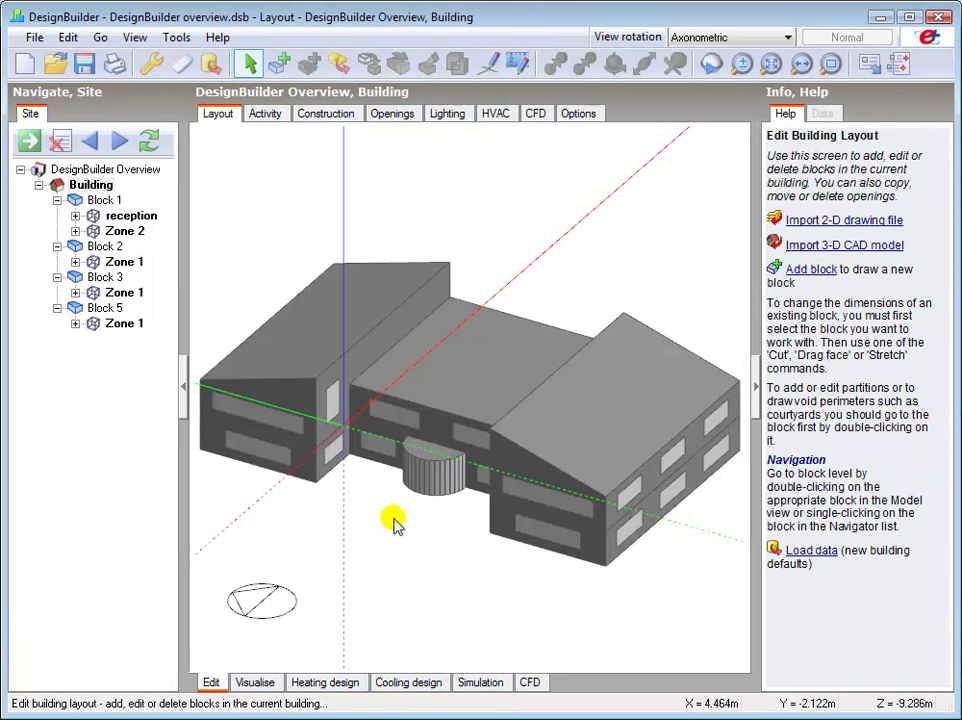
Step: Change the model's analysis type to 2-SBEM in the display options
click(150, 66)
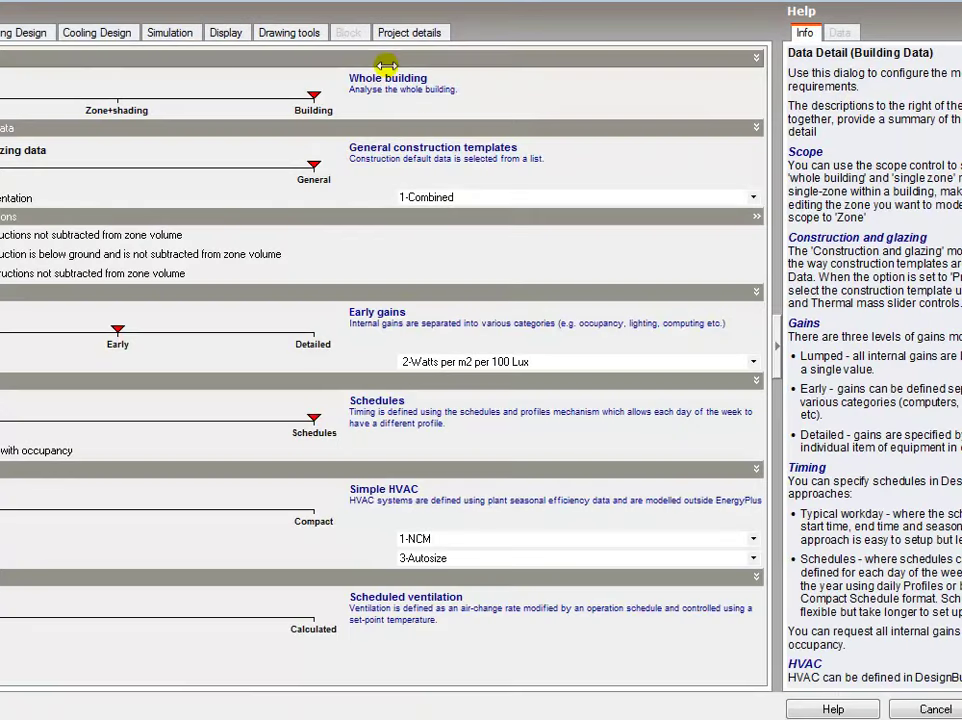
click(226, 37)
click(423, 79)
click(421, 107)
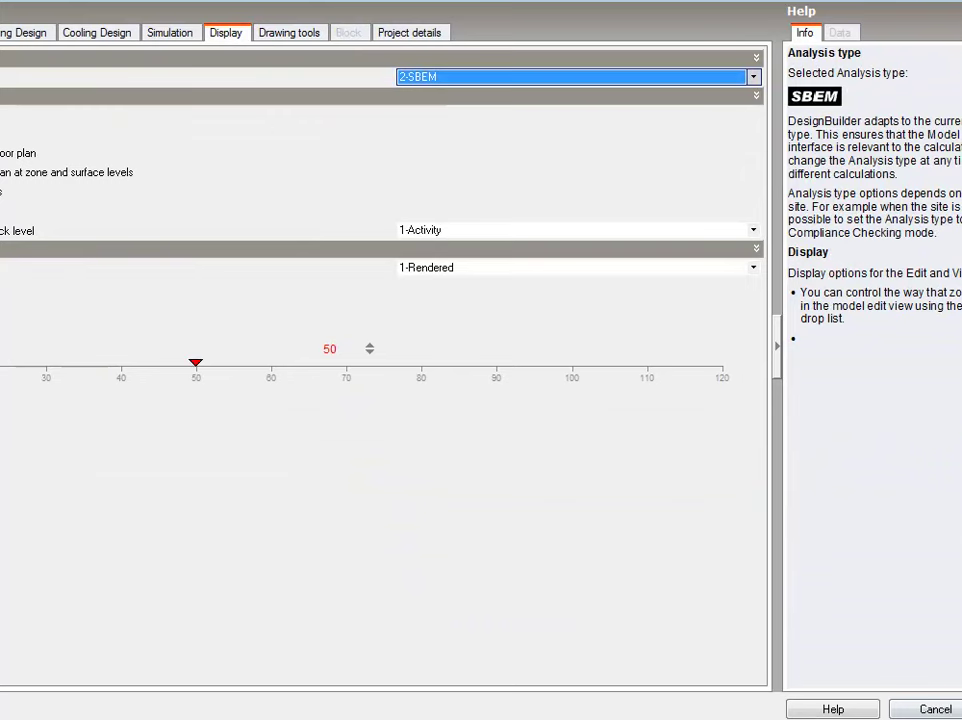
click(913, 690)
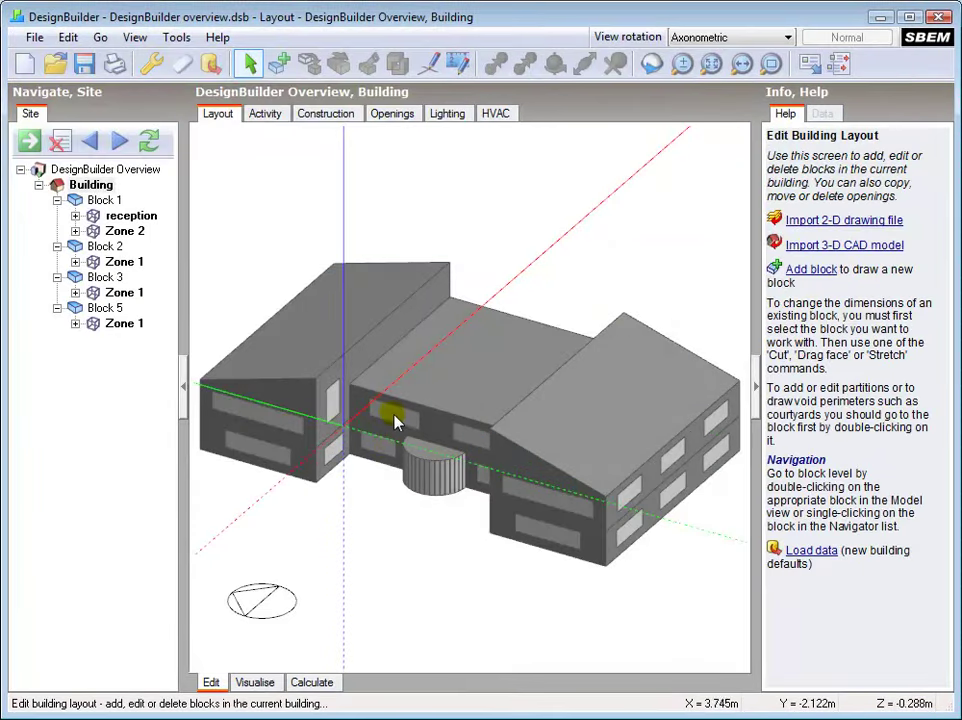
Step: Run the SBEM calculation for England and Wales Building Regulations at the 2-As built stage, and view the BRUKL report and Energy Performance Certificate
click(312, 682)
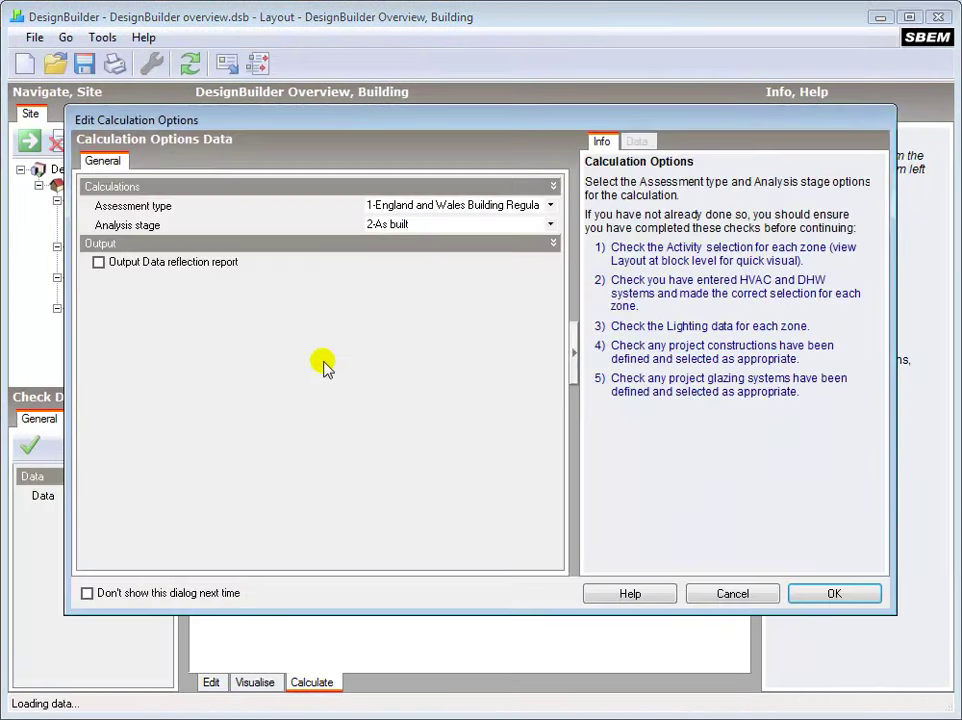
click(422, 205)
click(425, 216)
click(414, 229)
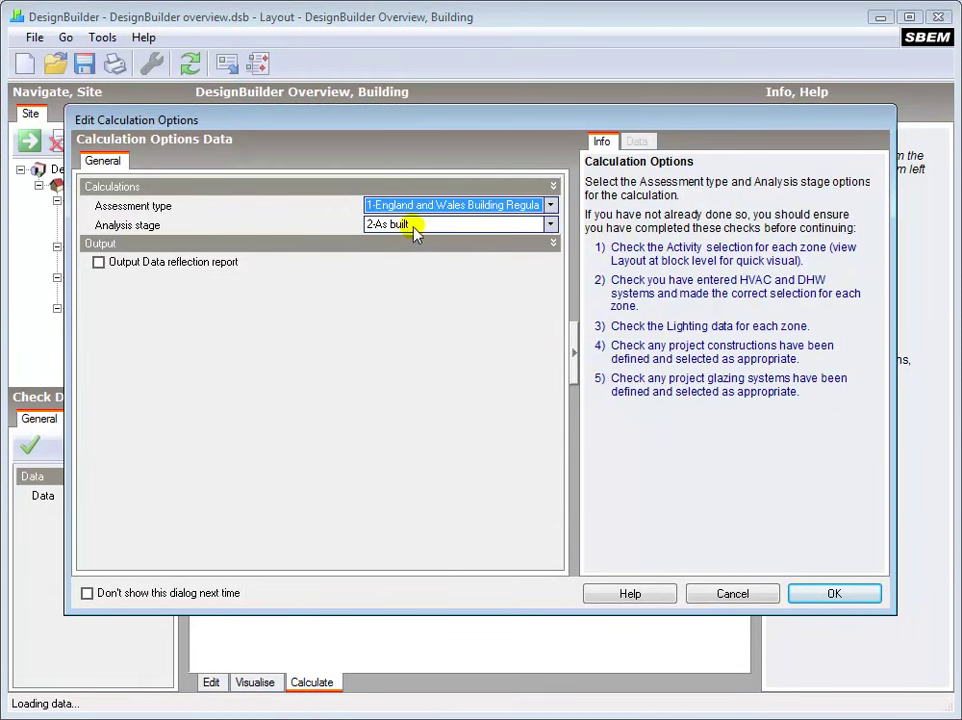
click(419, 223)
click(418, 229)
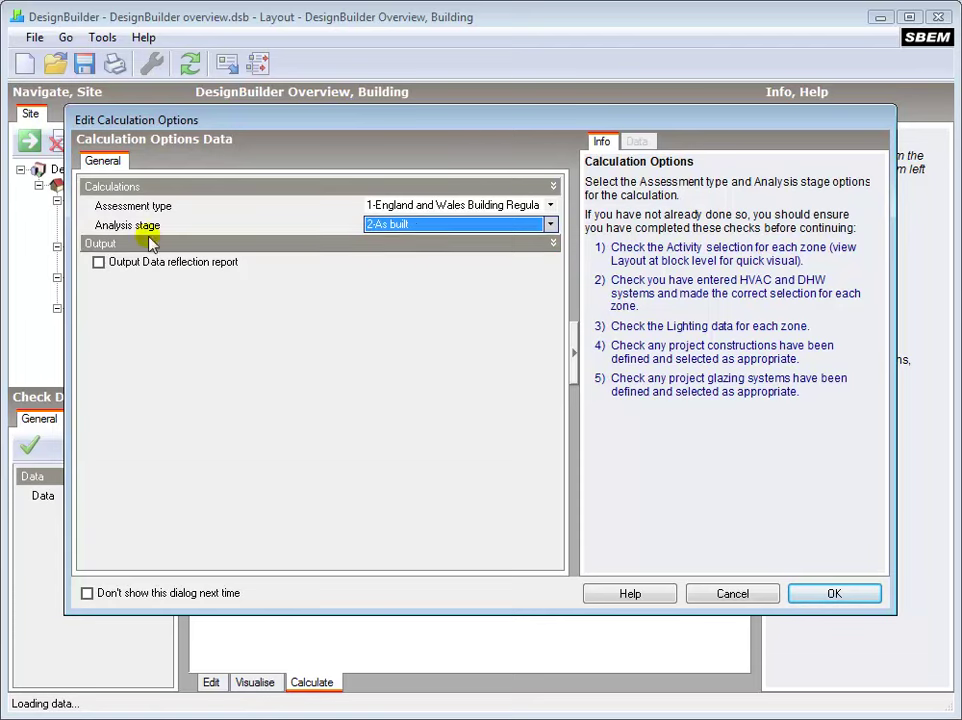
click(818, 596)
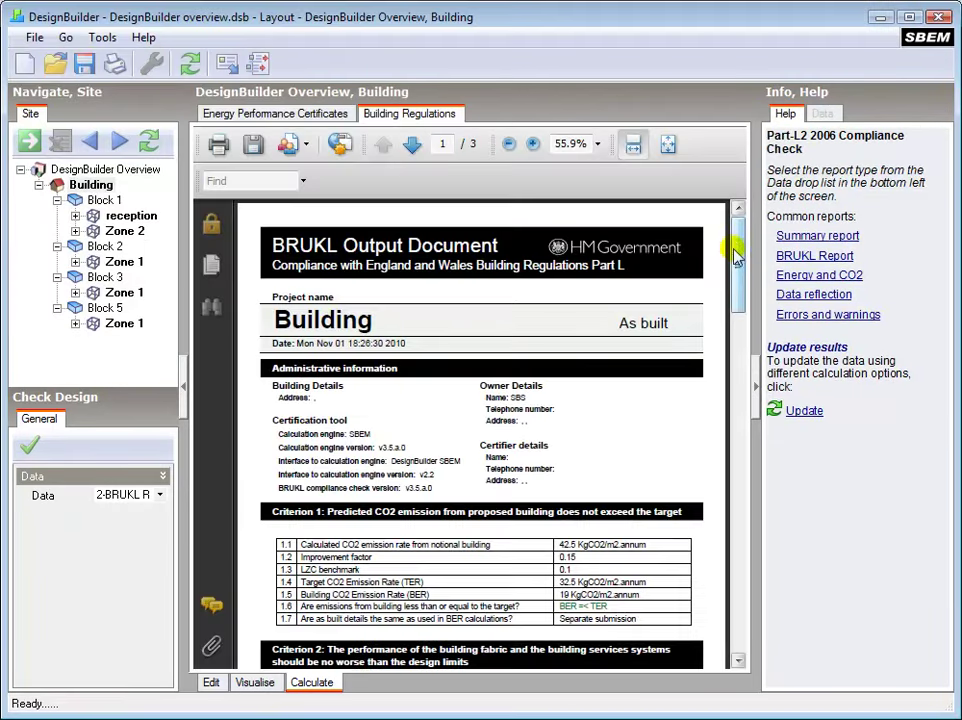
mouse_move(740, 255)
mouse_down()
mouse_move(740, 560)
mouse_move(742, 253)
mouse_up()
click(302, 116)
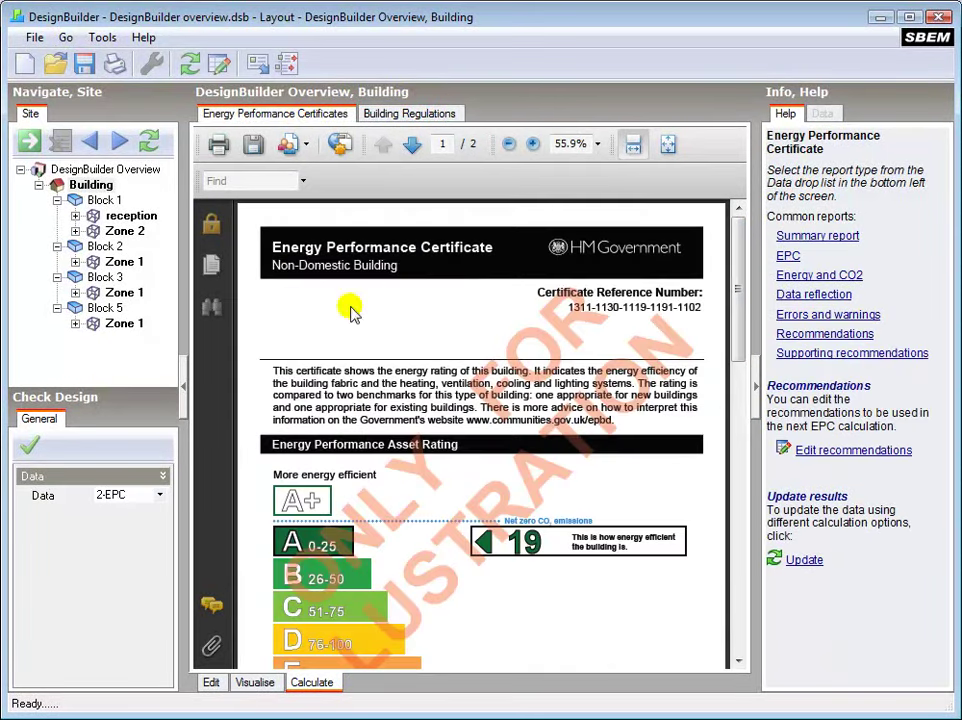